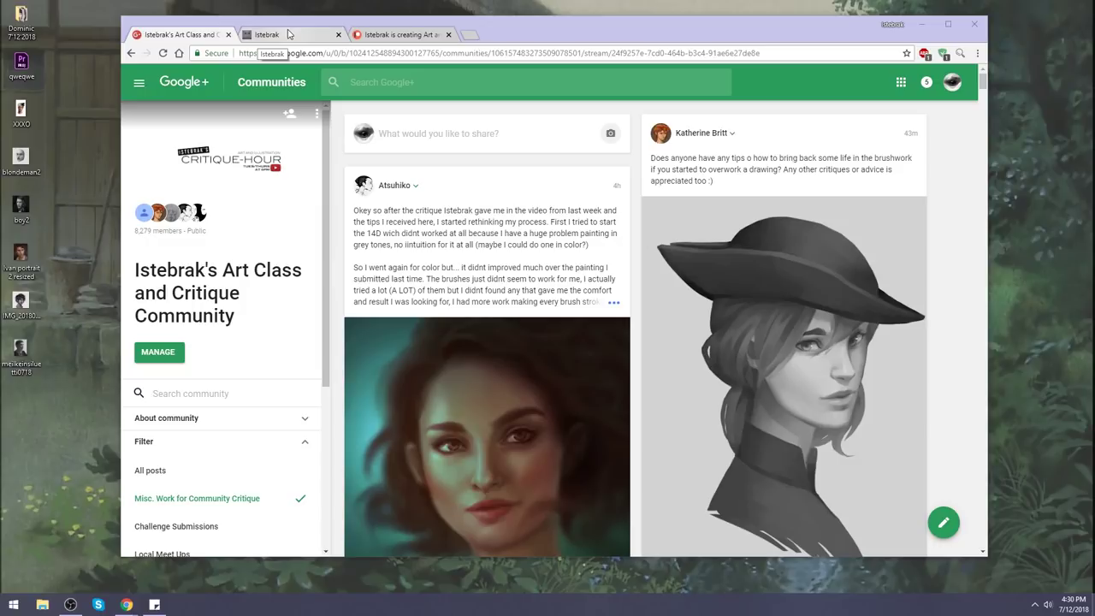
# On the istebrak.com portfolio tab, open the G+ community link in a new tab
pyautogui.click(293, 33)
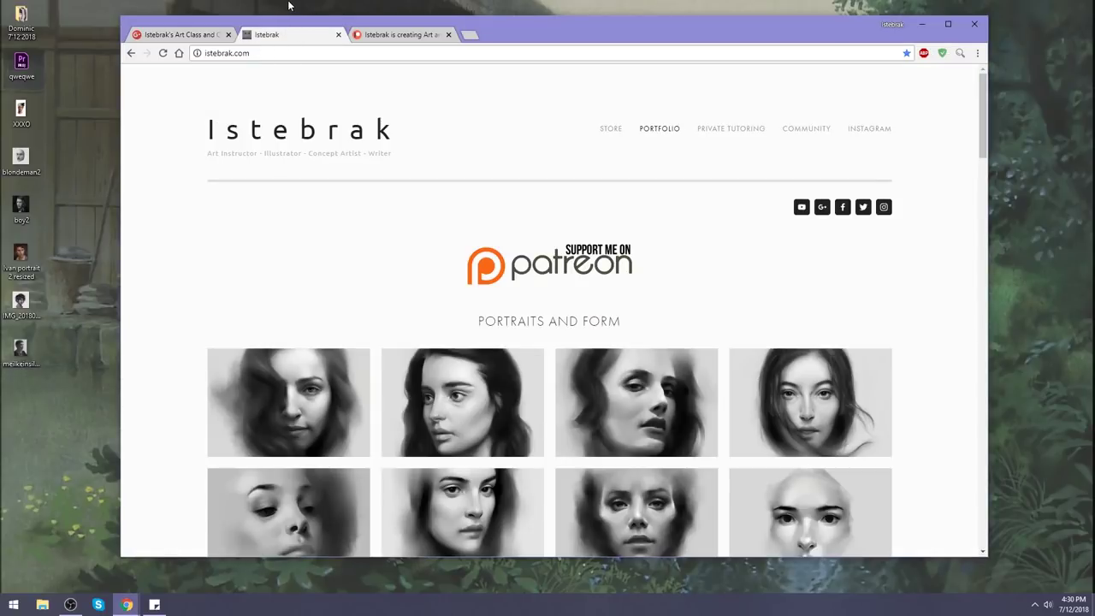
pyautogui.click(291, 6)
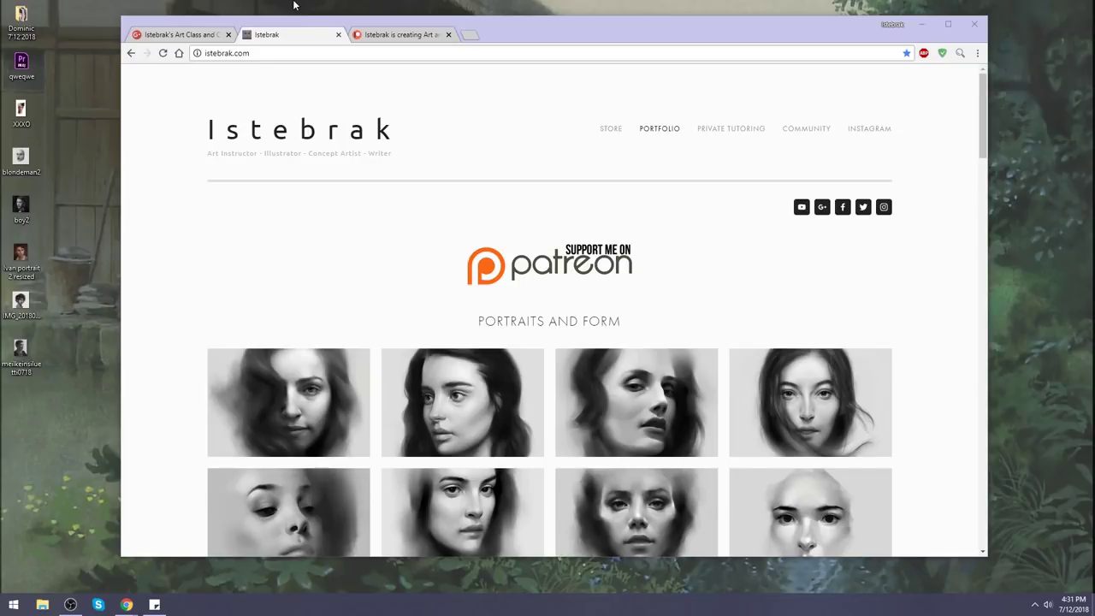
pyautogui.rightClick(824, 208)
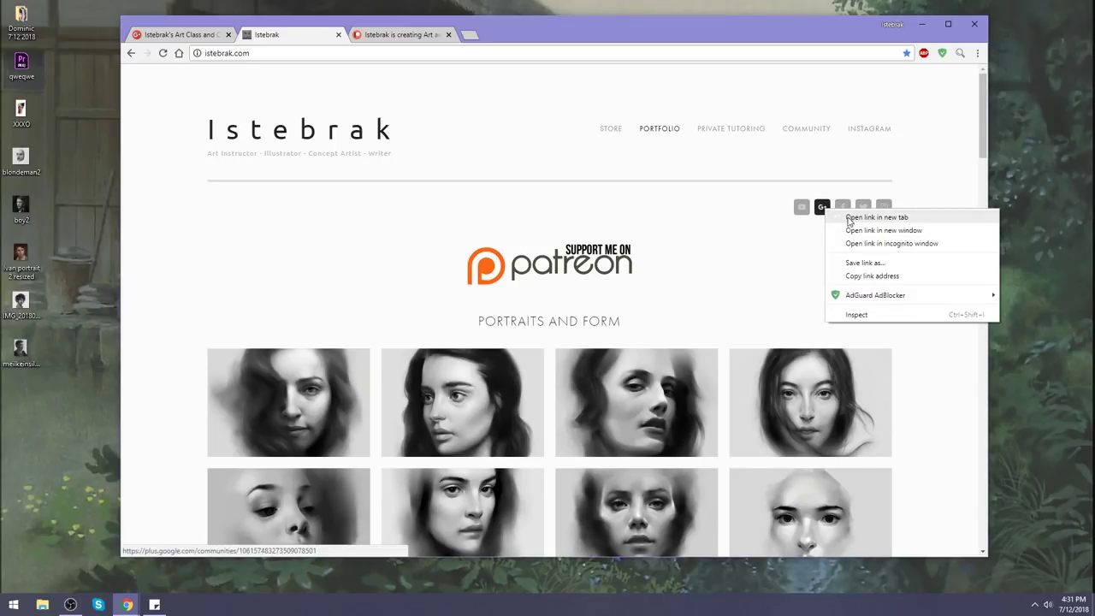
pyautogui.click(876, 217)
# Browse the Art Class and Critique Community feed and filter sidebar, then return to the portfolio tab
pyautogui.click(511, 34)
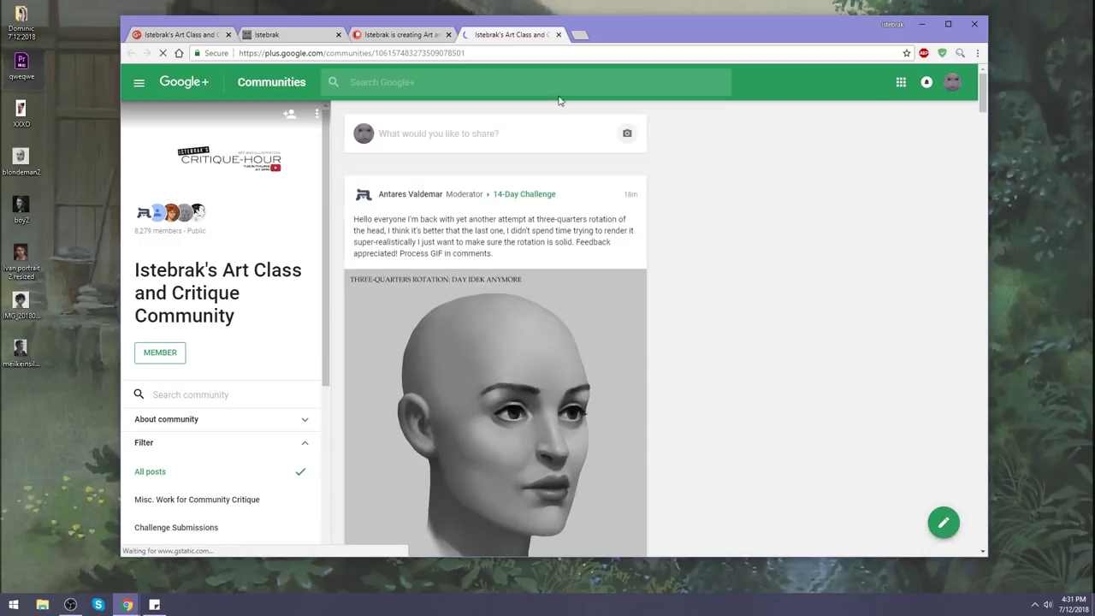
pyautogui.scroll(-3, 673, 199)
pyautogui.scroll(-20, 673, 199)
pyautogui.scroll(-8, 673, 204)
pyautogui.scroll(-1, 329, 376)
pyautogui.moveTo(330, 377); pyautogui.dragTo(330, 442)
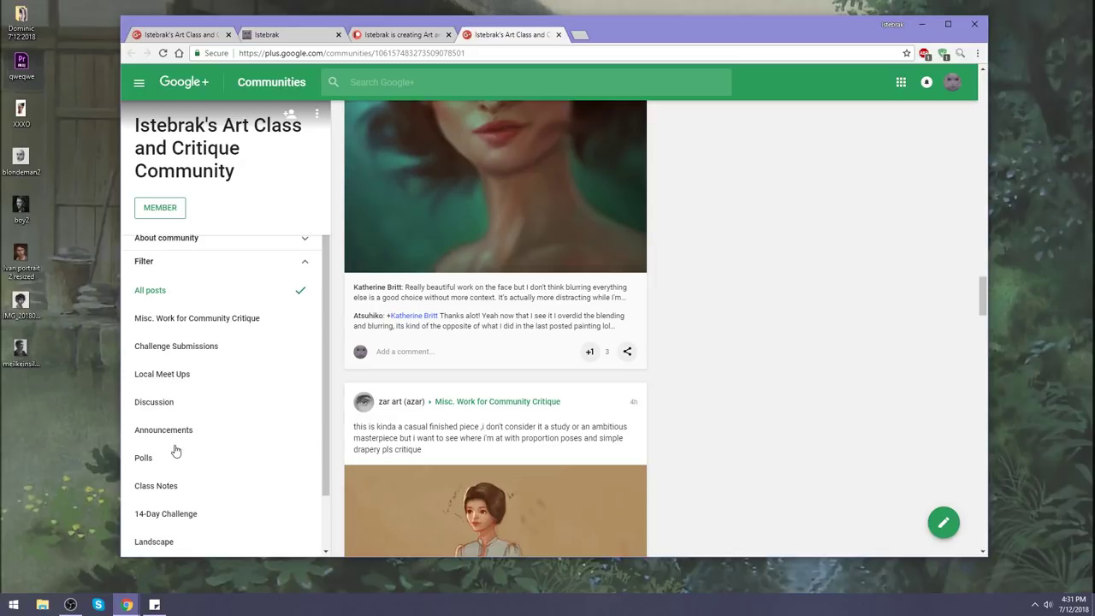
pyautogui.scroll(-2, 175, 451)
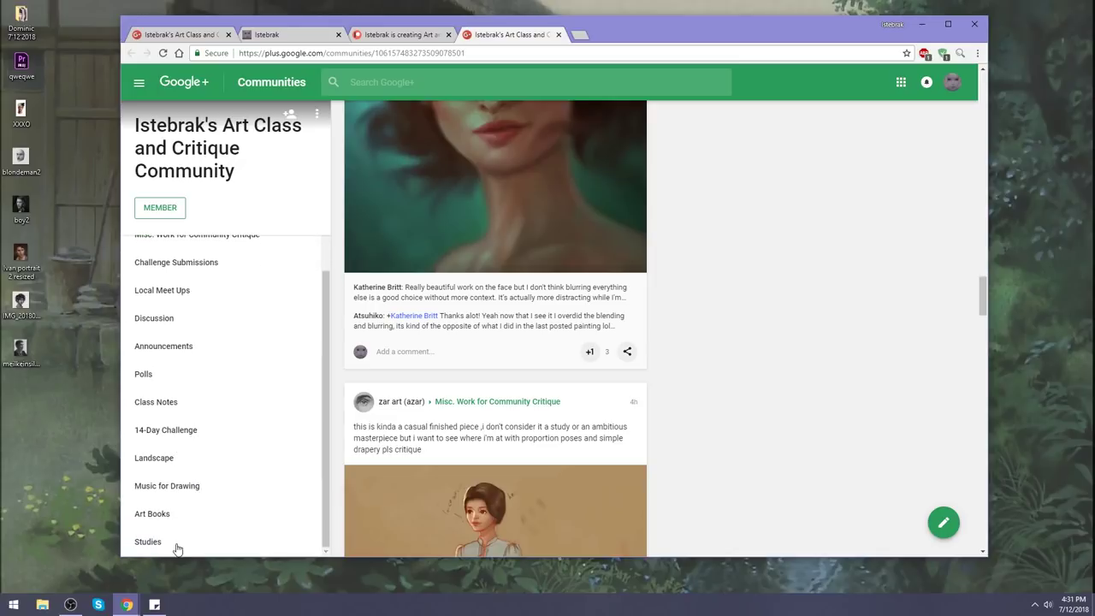
pyautogui.scroll(5, 272, 497)
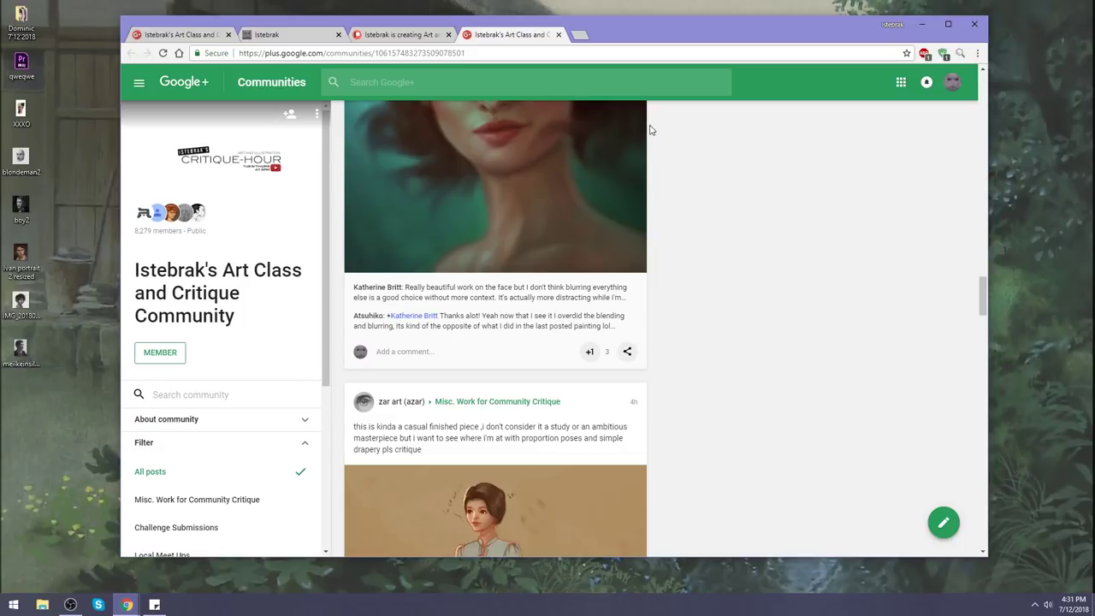
pyautogui.scroll(15, 654, 295)
pyautogui.scroll(5, 665, 326)
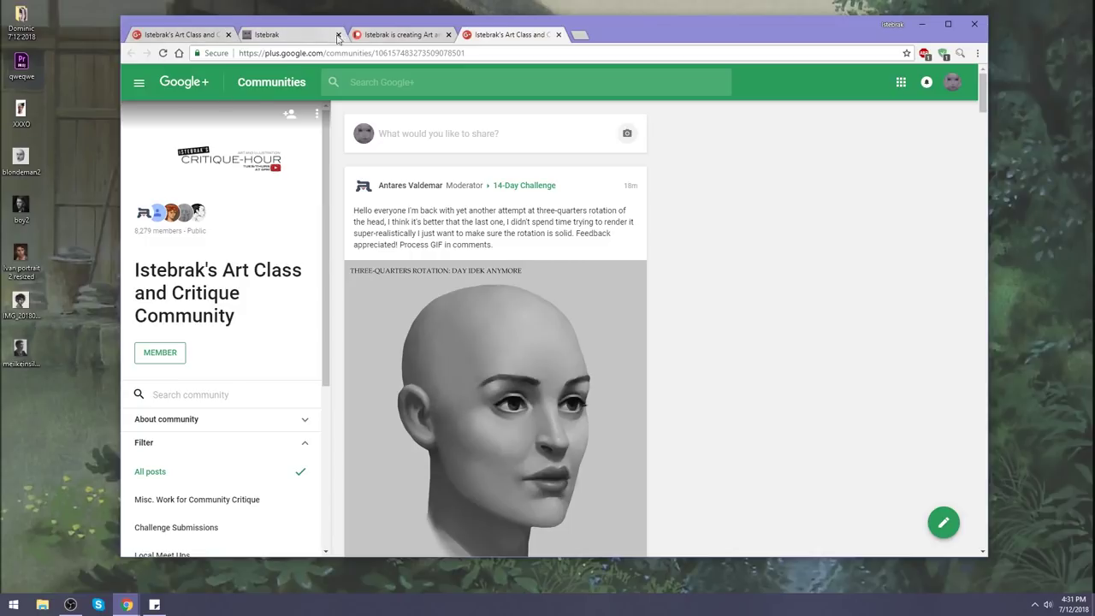
pyautogui.click(318, 37)
# Look over Istebrak's Patreon page and highlight the 1000 patron goal figure
pyautogui.click(395, 35)
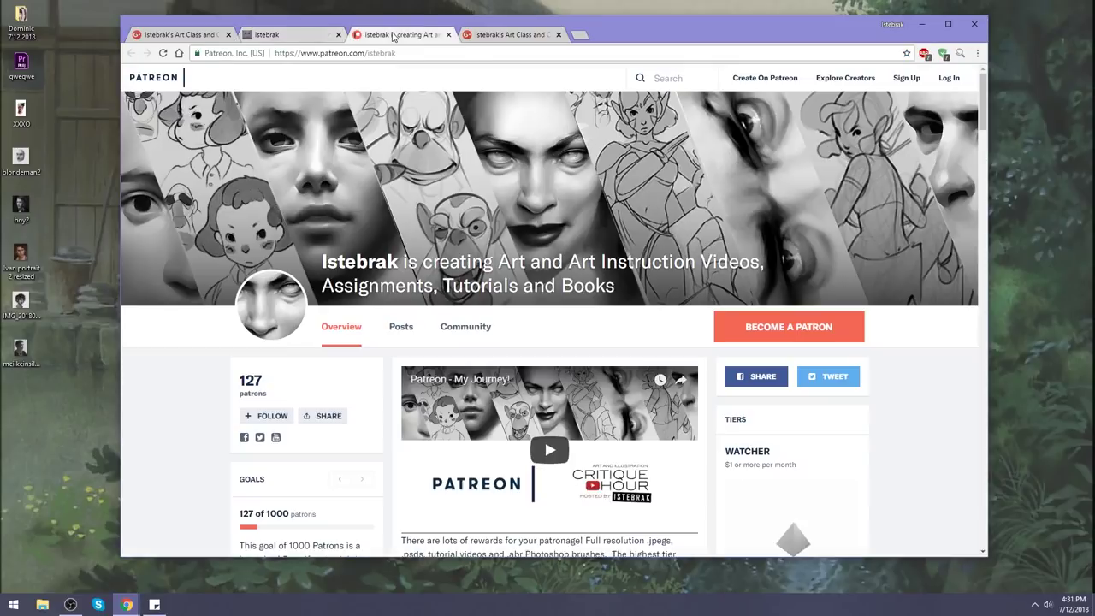
pyautogui.click(304, 36)
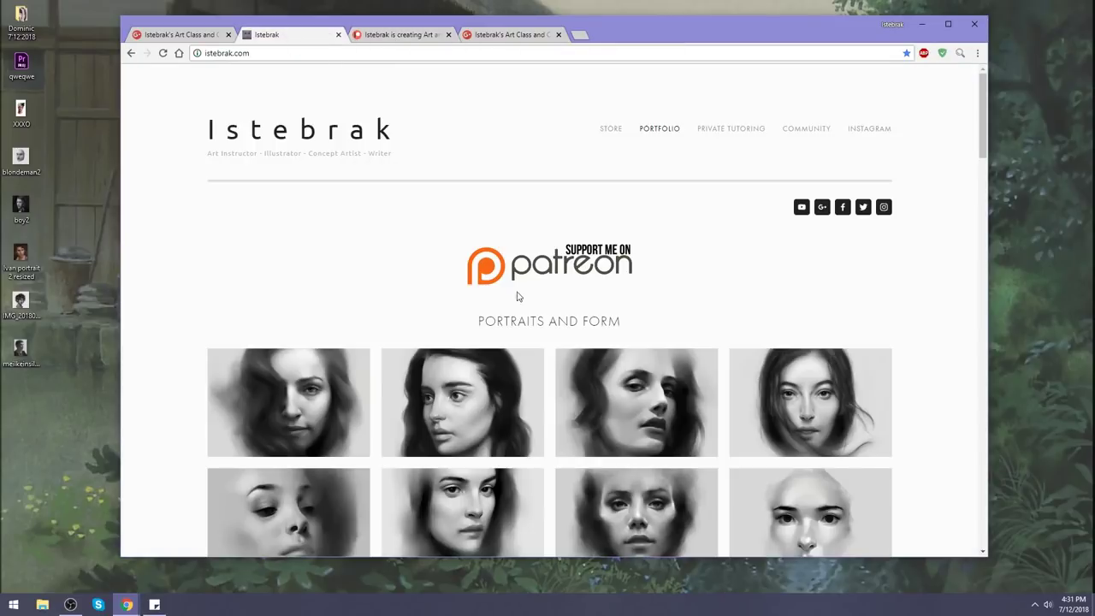
pyautogui.click(402, 35)
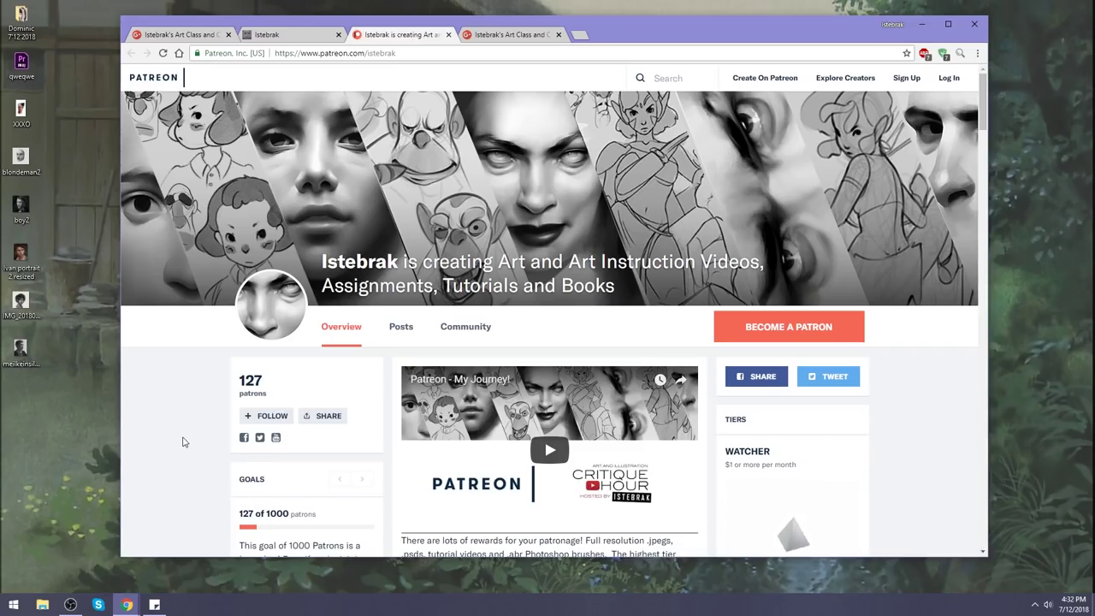
pyautogui.scroll(-1, 183, 442)
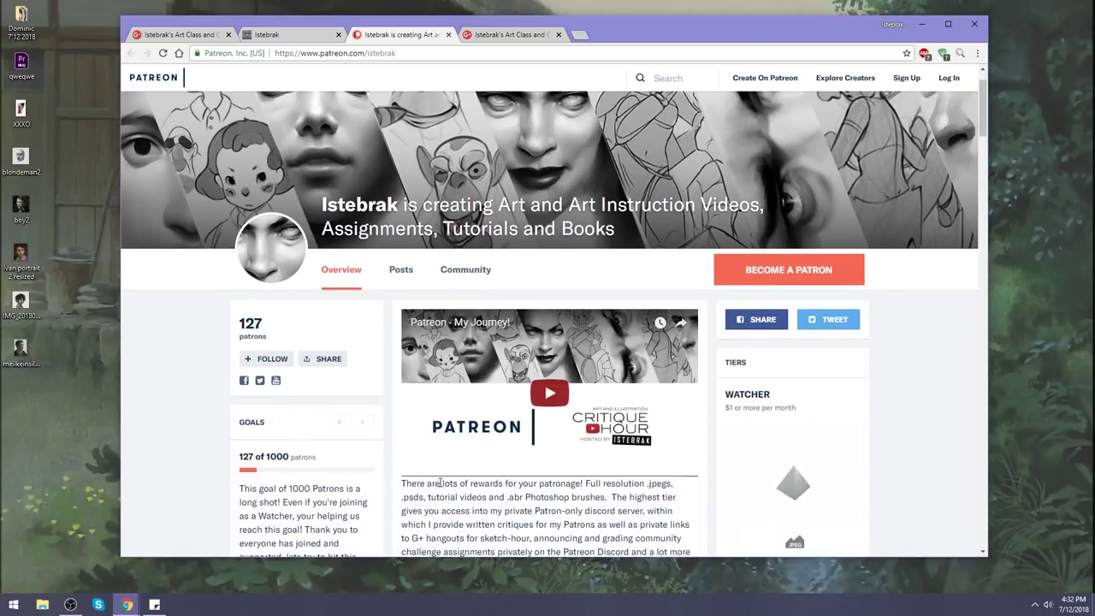
pyautogui.moveTo(288, 458); pyautogui.dragTo(266, 457)
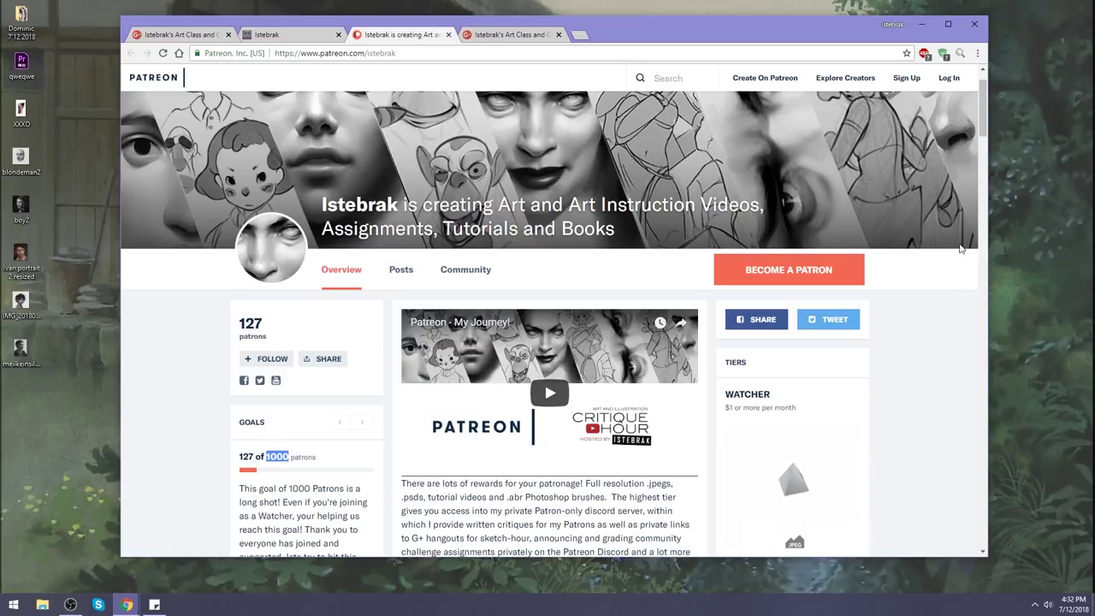
pyautogui.click(983, 203)
pyautogui.moveTo(984, 203); pyautogui.dragTo(933, 276)
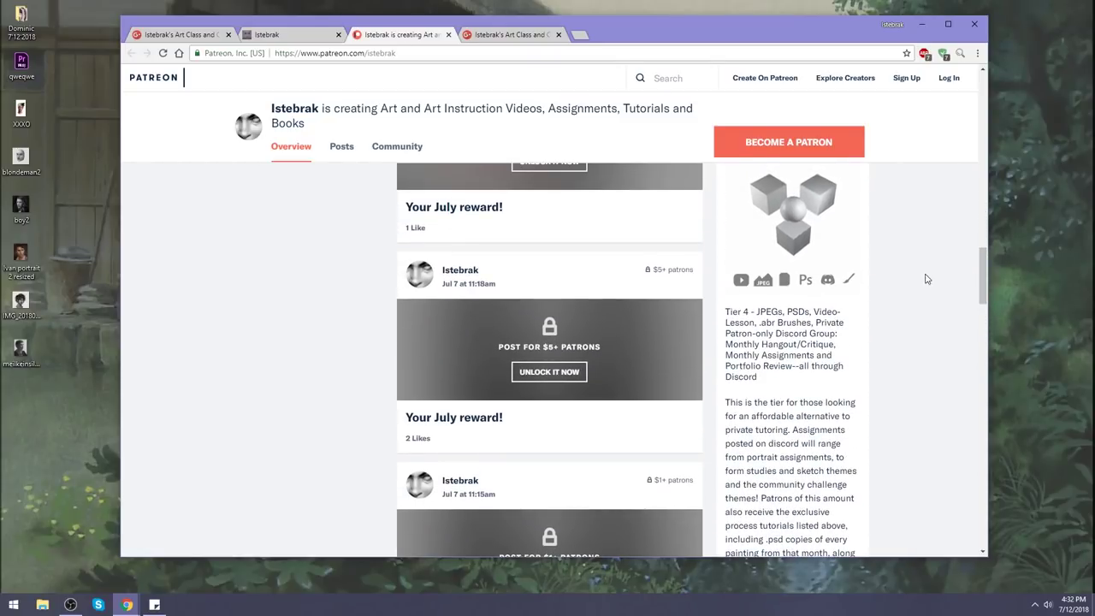
# Scroll back to the top of Patreon and return to the Google+ community tab
pyautogui.scroll(1, 856, 314)
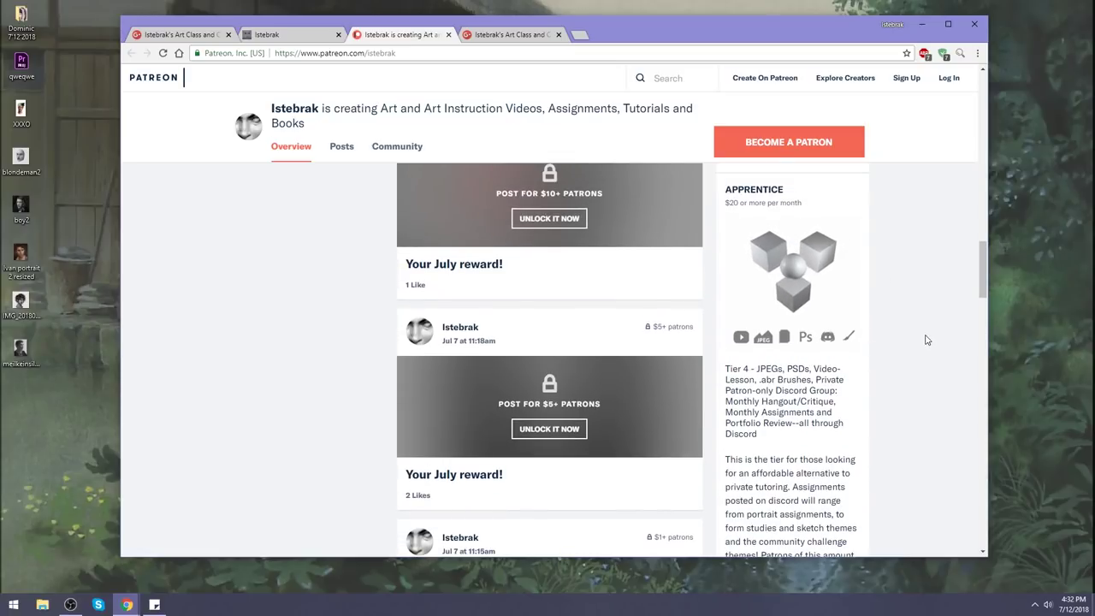
pyautogui.scroll(10, 925, 339)
pyautogui.scroll(5, 925, 337)
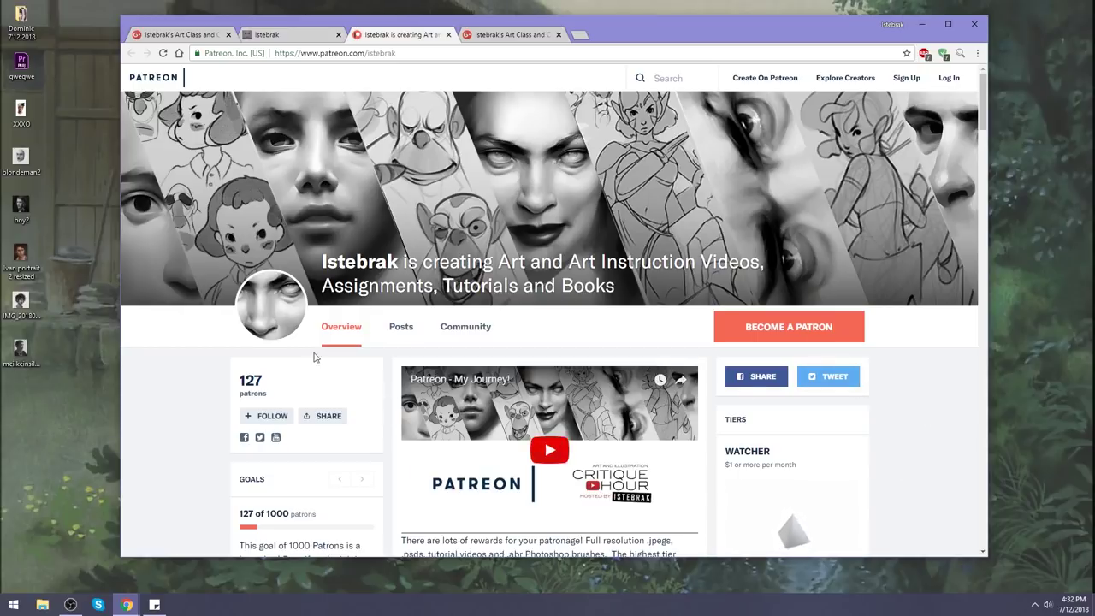
pyautogui.click(286, 34)
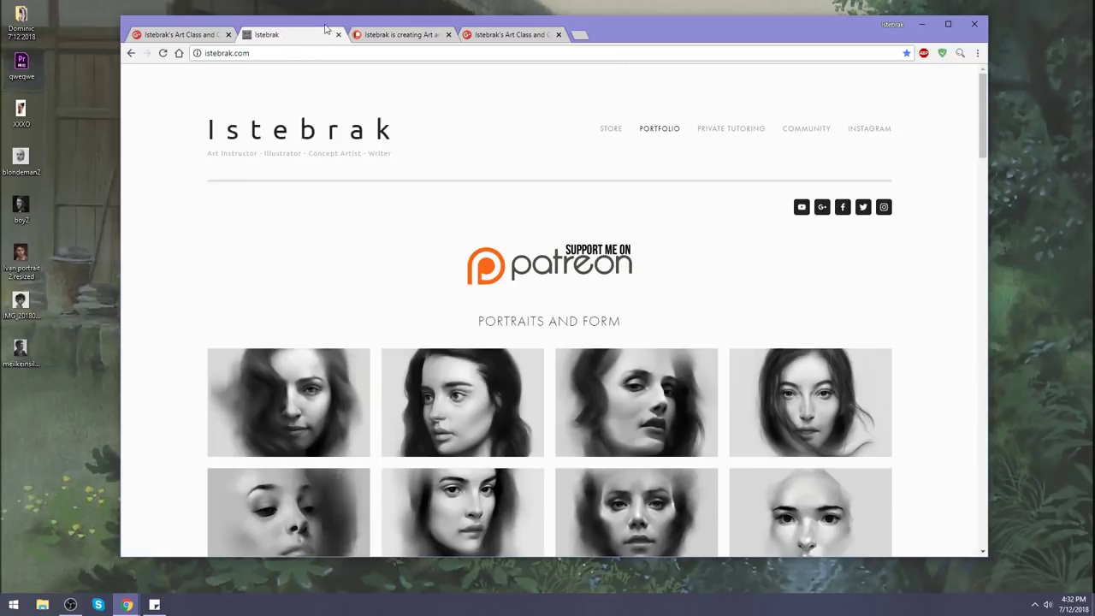
pyautogui.click(187, 34)
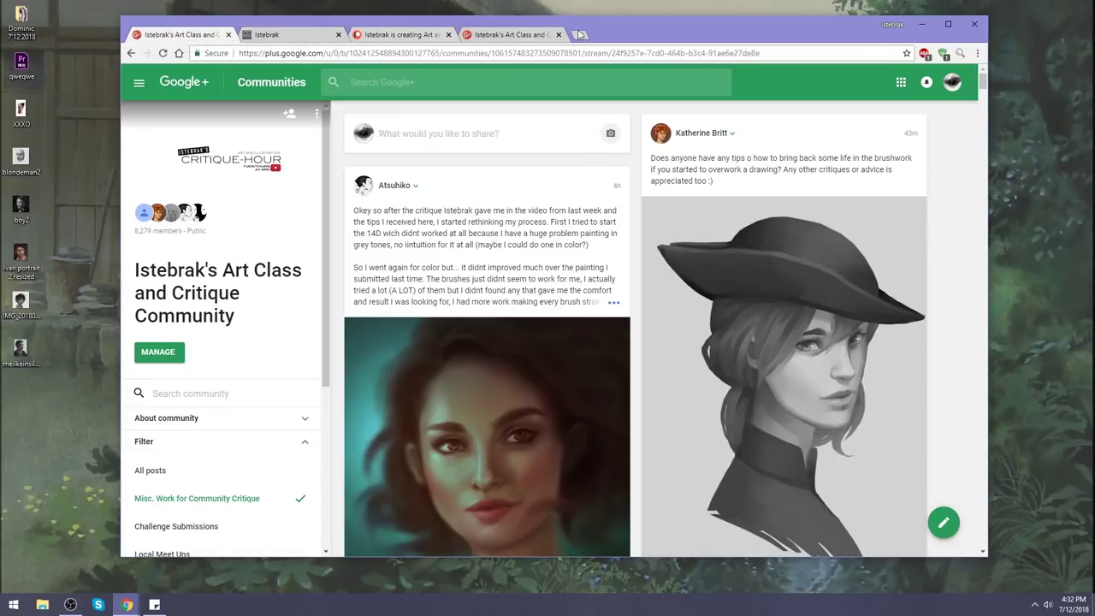
# Launch Photoshop in a floating window and delete the Dominic and qweqwe desktop files
pyautogui.click(923, 25)
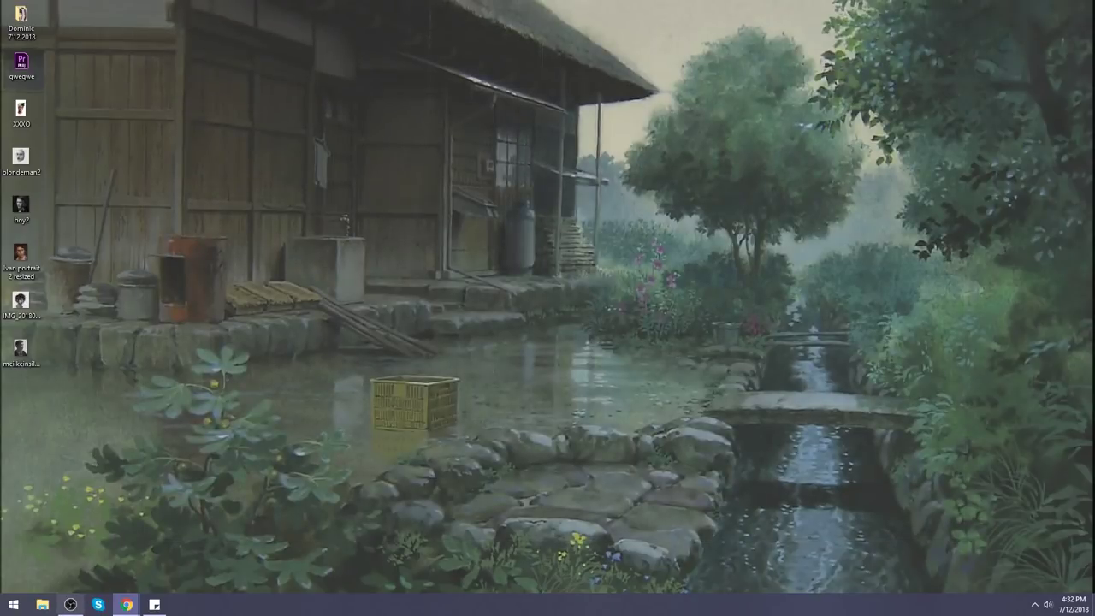
pyautogui.click(13, 605)
pyautogui.click(170, 450)
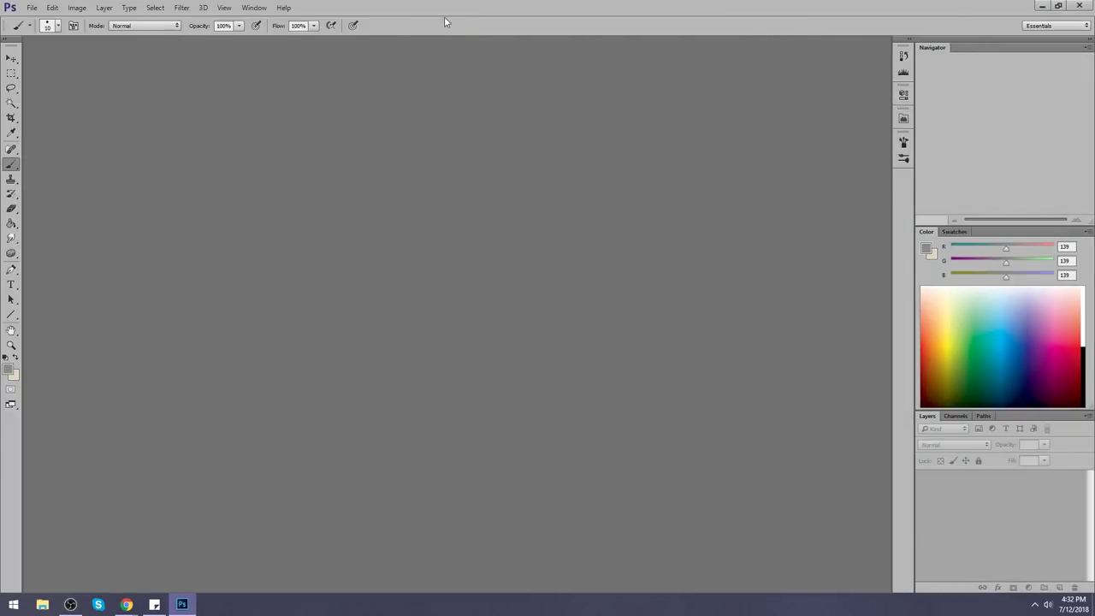
pyautogui.doubleClick(444, 16)
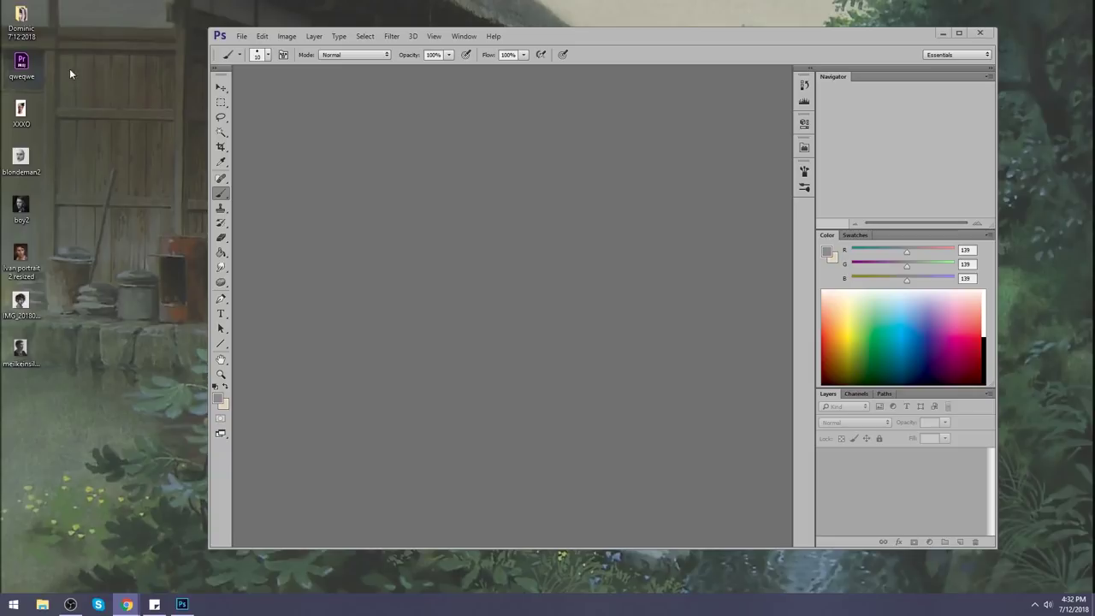
pyautogui.moveTo(69, 68); pyautogui.dragTo(5, 5)
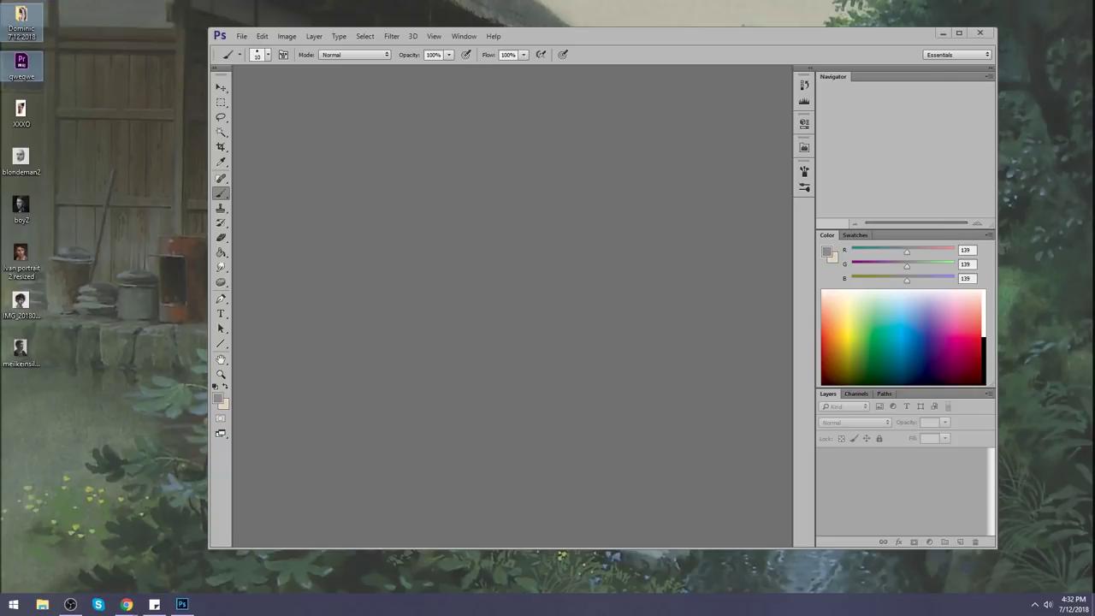
pyautogui.press('Delete')
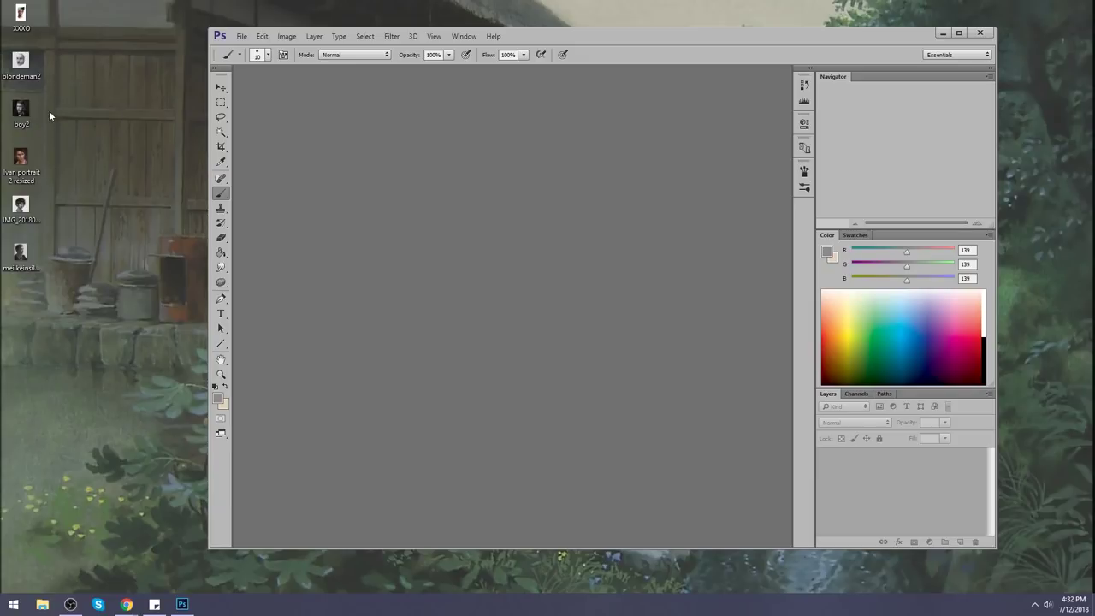
# Open the XXXO, blondeman2 and Ivan portrait images and line them up side by side
pyautogui.doubleClick(22, 17)
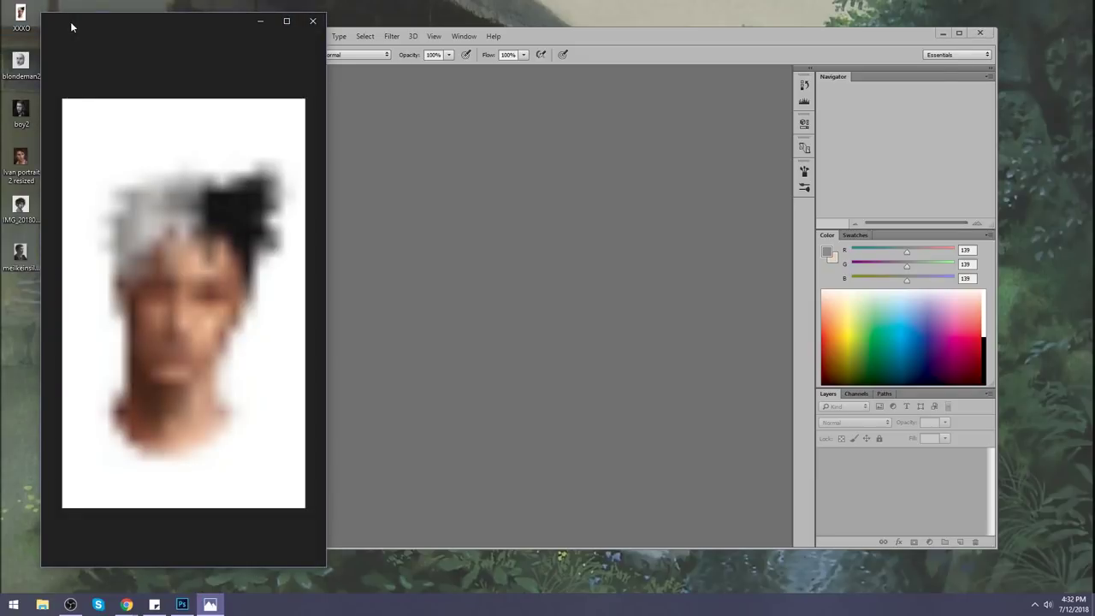
pyautogui.doubleClick(21, 62)
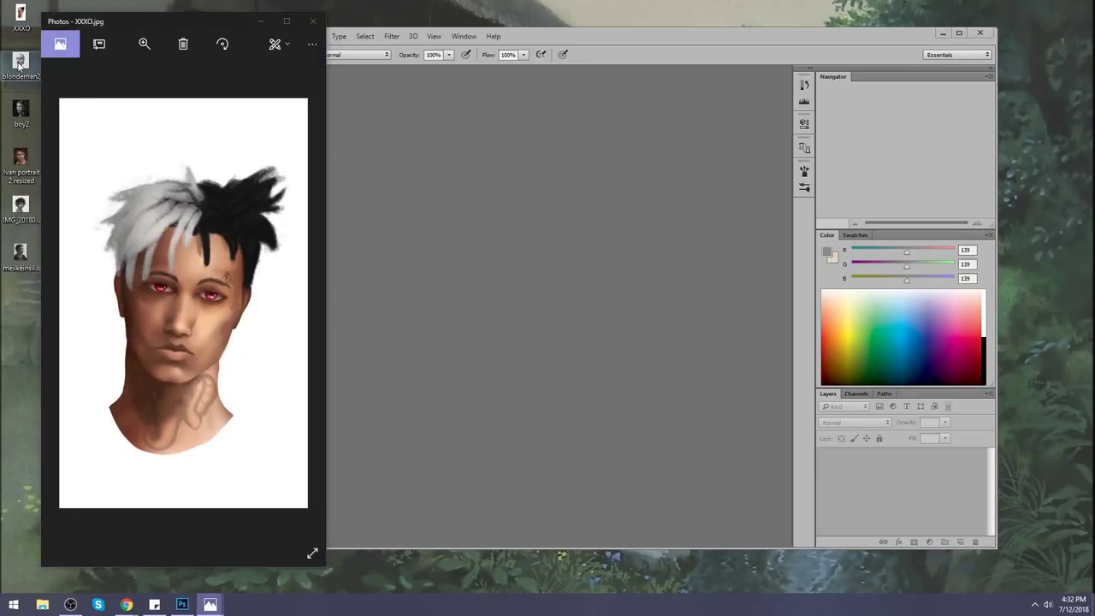
pyautogui.moveTo(174, 19); pyautogui.dragTo(393, 30)
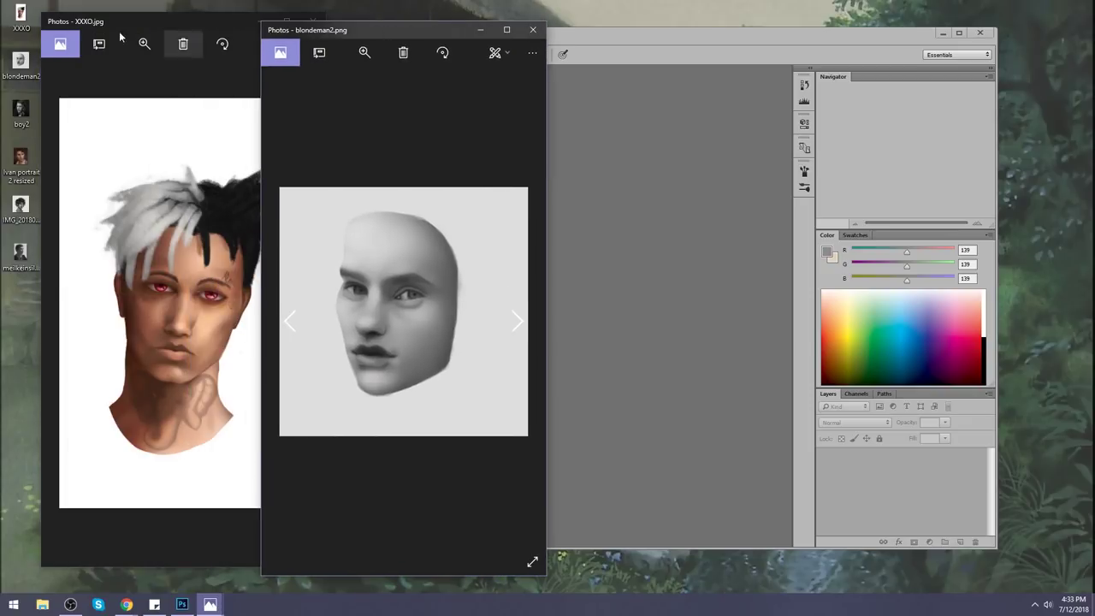
pyautogui.doubleClick(20, 159)
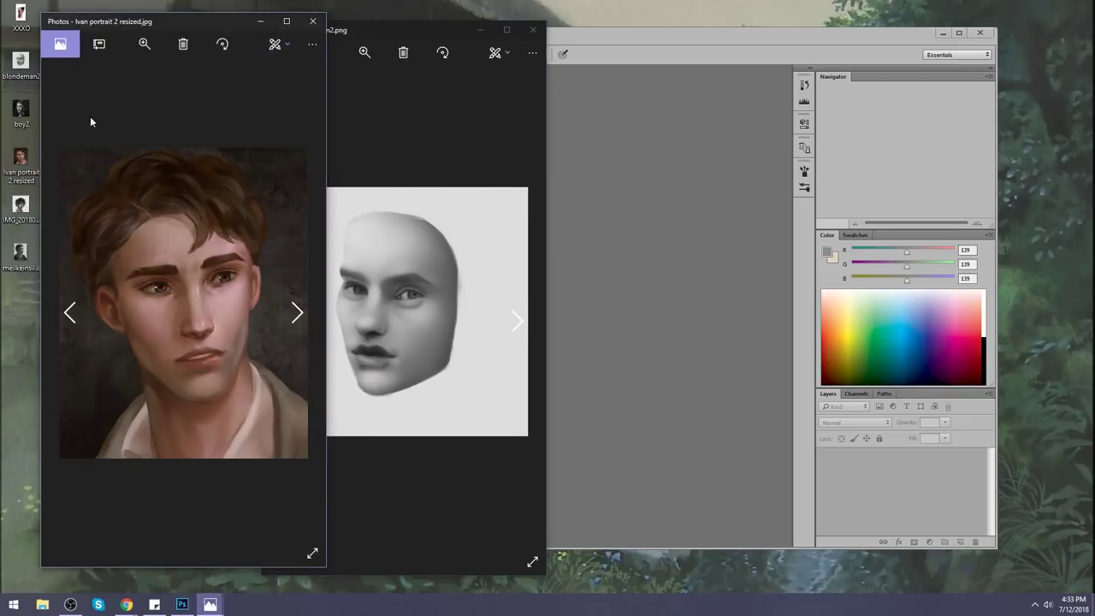
pyautogui.moveTo(174, 22); pyautogui.dragTo(637, 32)
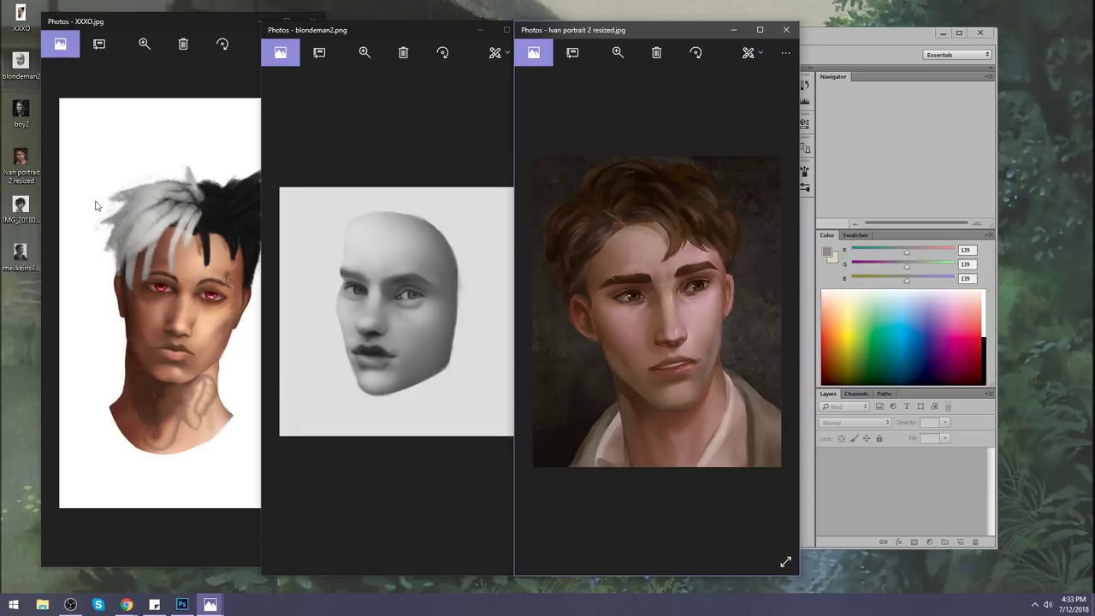
# Open IMG_20180705, meilkeinsiluetti0718 and boy2, arrange them in the row, and raise blondeman2
pyautogui.doubleClick(20, 207)
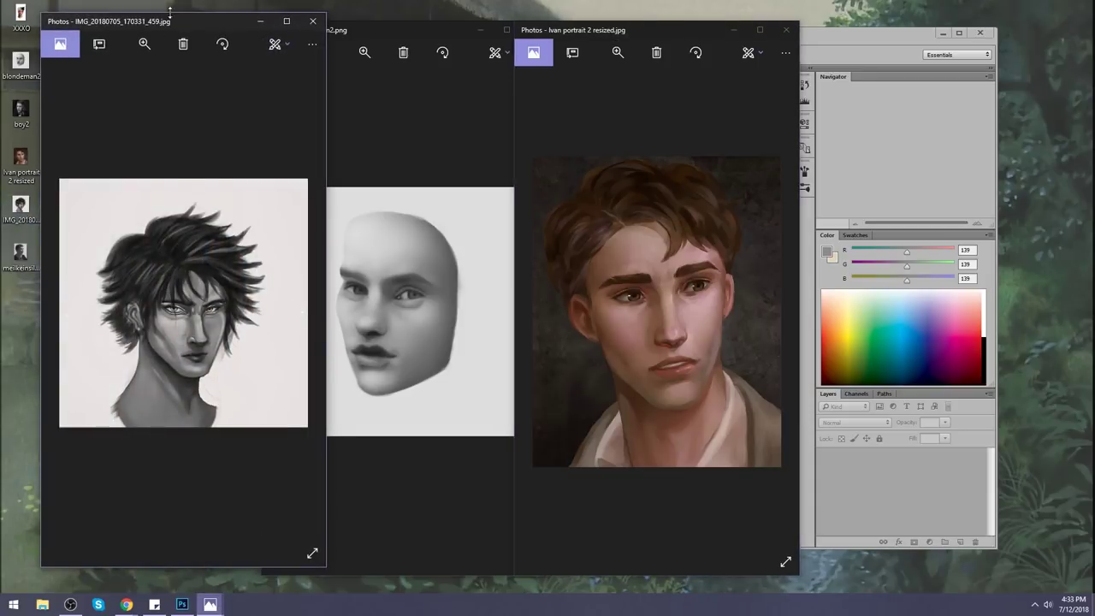
pyautogui.moveTo(170, 20); pyautogui.dragTo(864, 20)
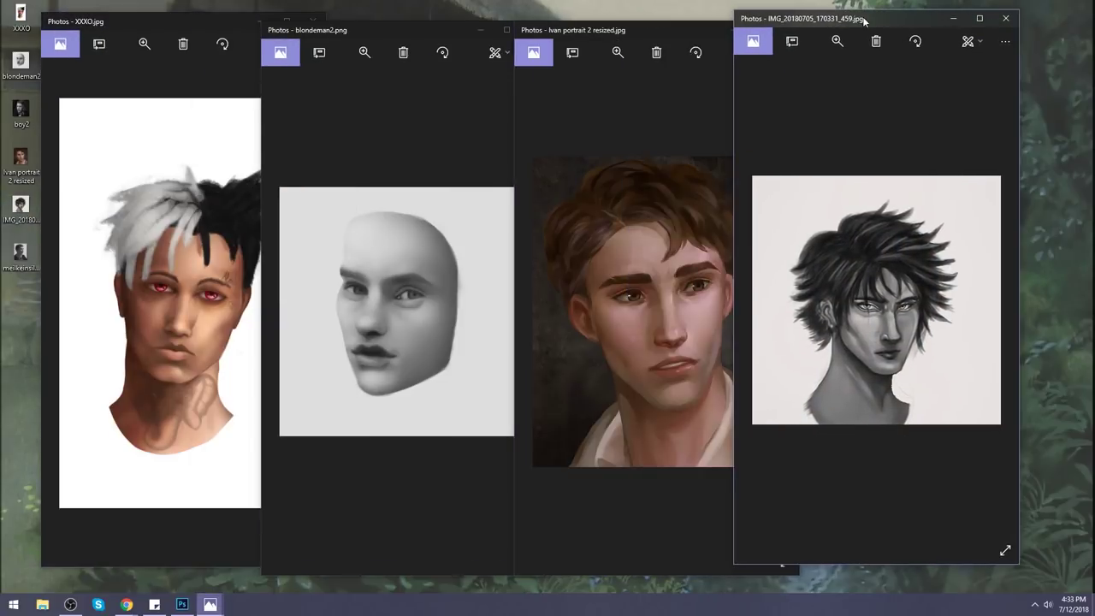
pyautogui.doubleClick(21, 252)
pyautogui.moveTo(200, 24); pyautogui.dragTo(417, 37)
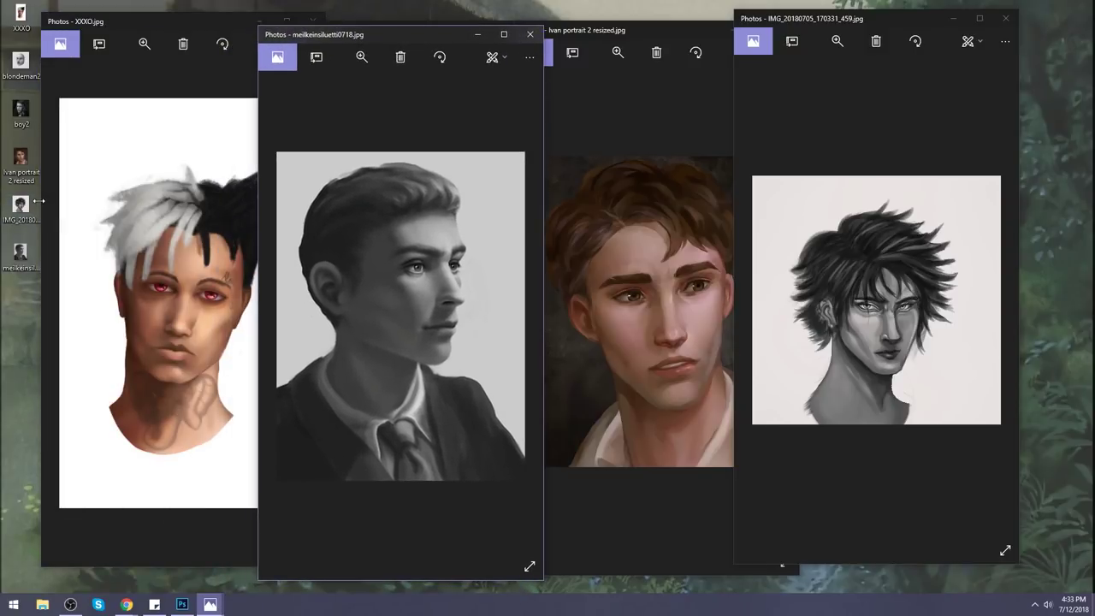
pyautogui.doubleClick(29, 115)
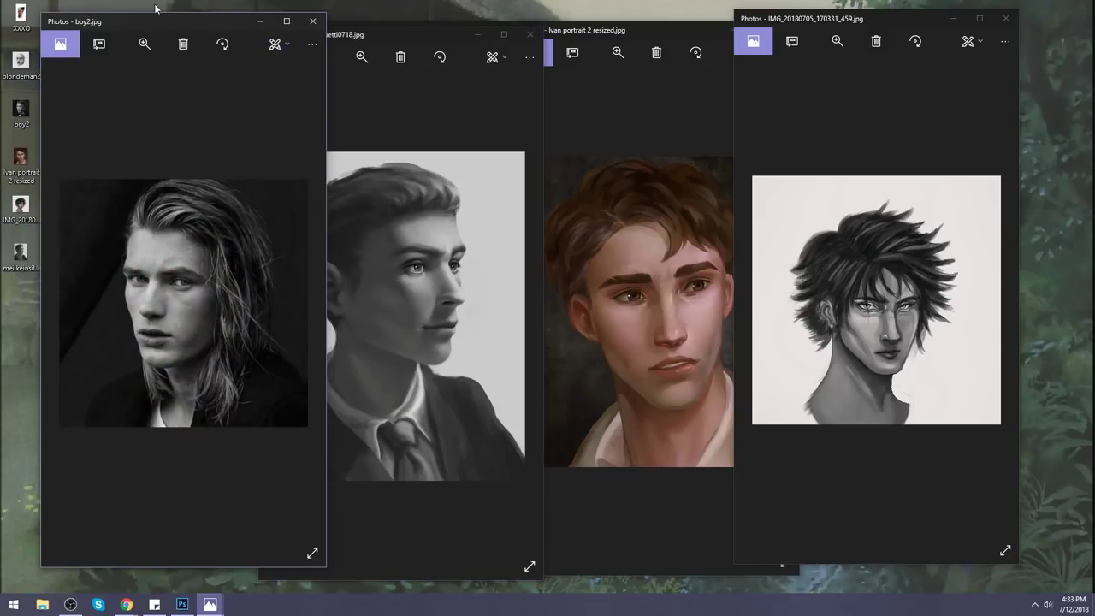
pyautogui.moveTo(149, 16); pyautogui.dragTo(639, 17)
pyautogui.moveTo(406, 36); pyautogui.dragTo(178, 25)
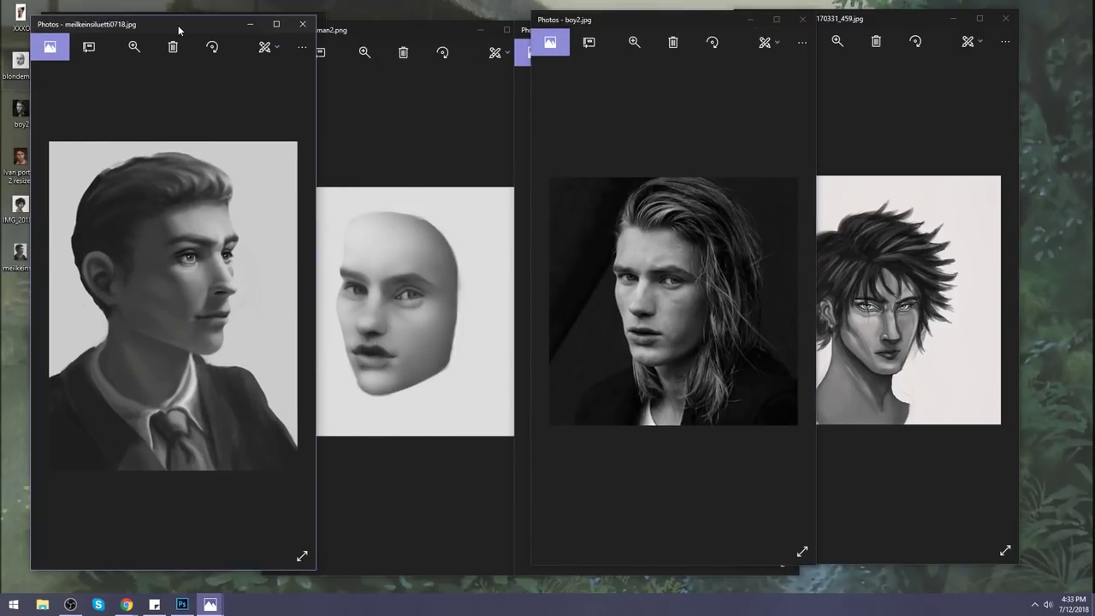
pyautogui.click(416, 27)
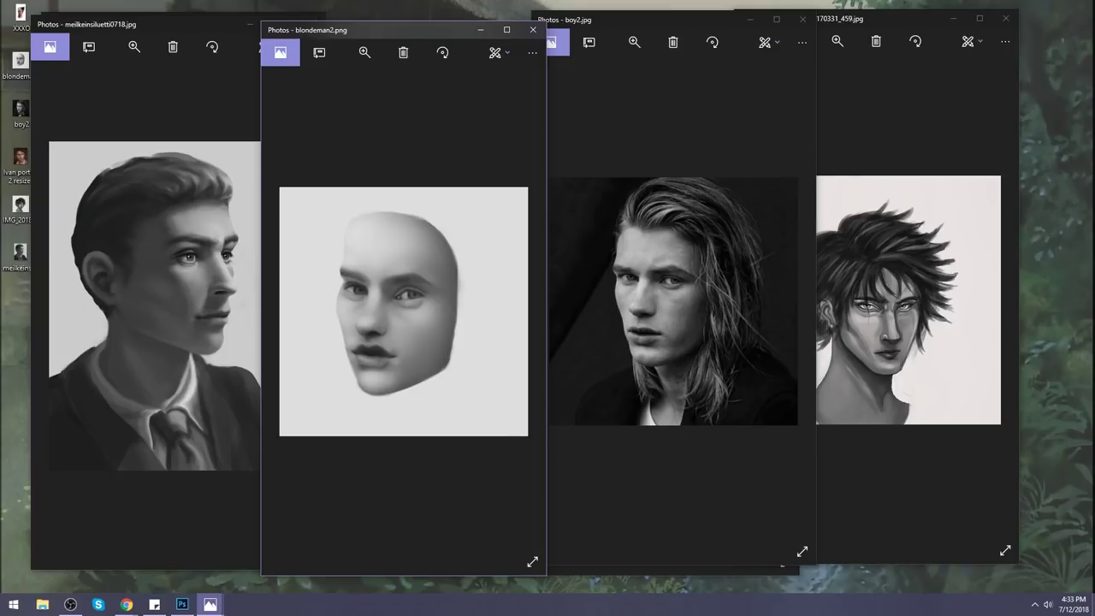
# Switch to Chrome and restore the 'male face' Google search results
pyautogui.hotkey('alt', 'Tab')
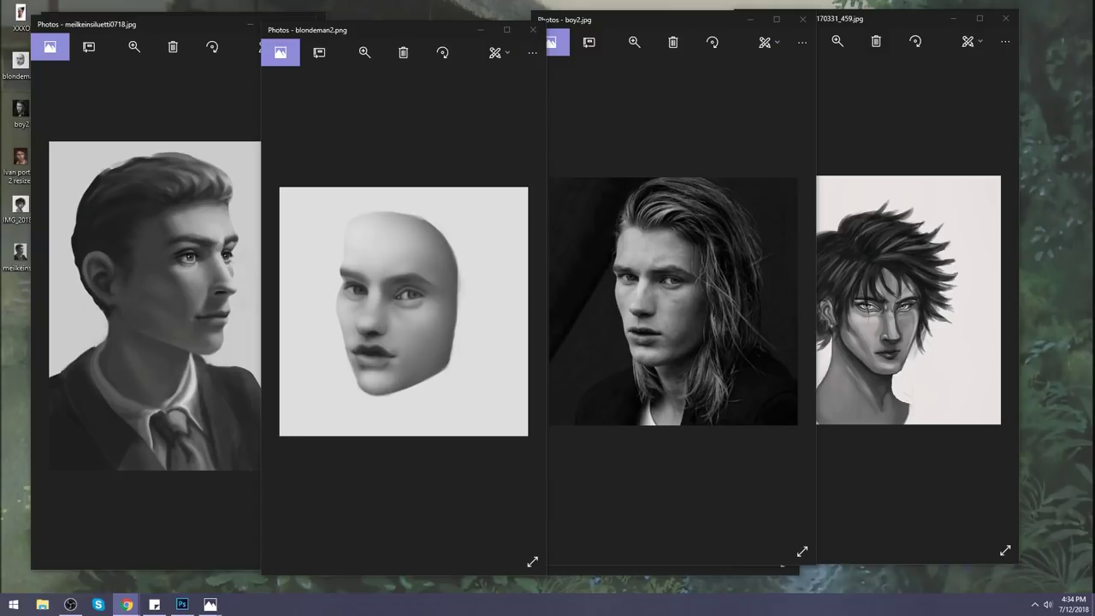
pyautogui.click(127, 604)
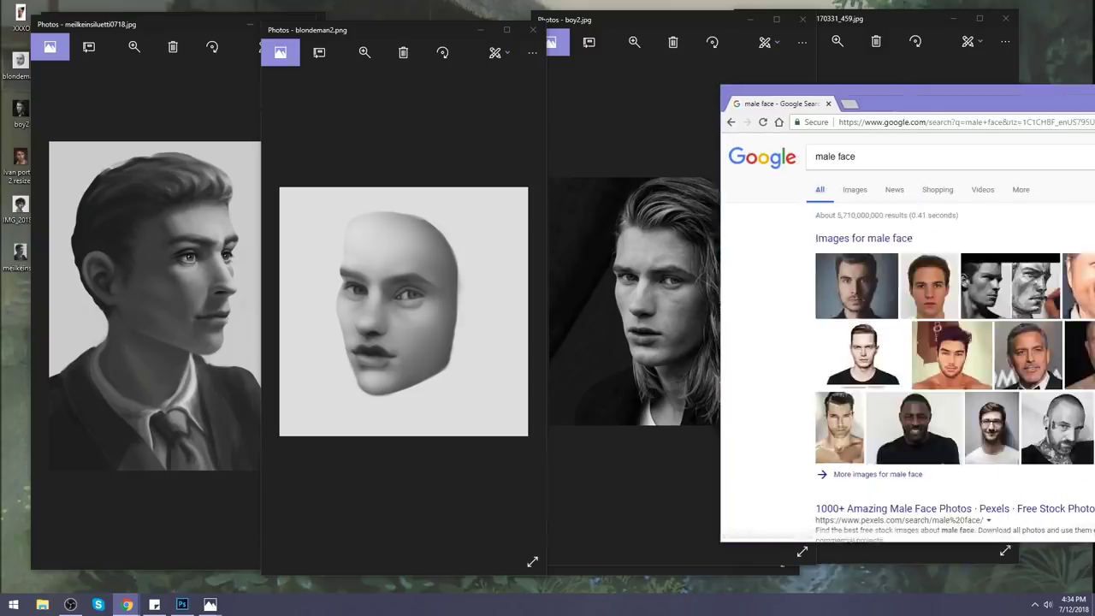
# Show maximized image results for 'male face' and enlarge the fat male face picture
pyautogui.click(235, 180)
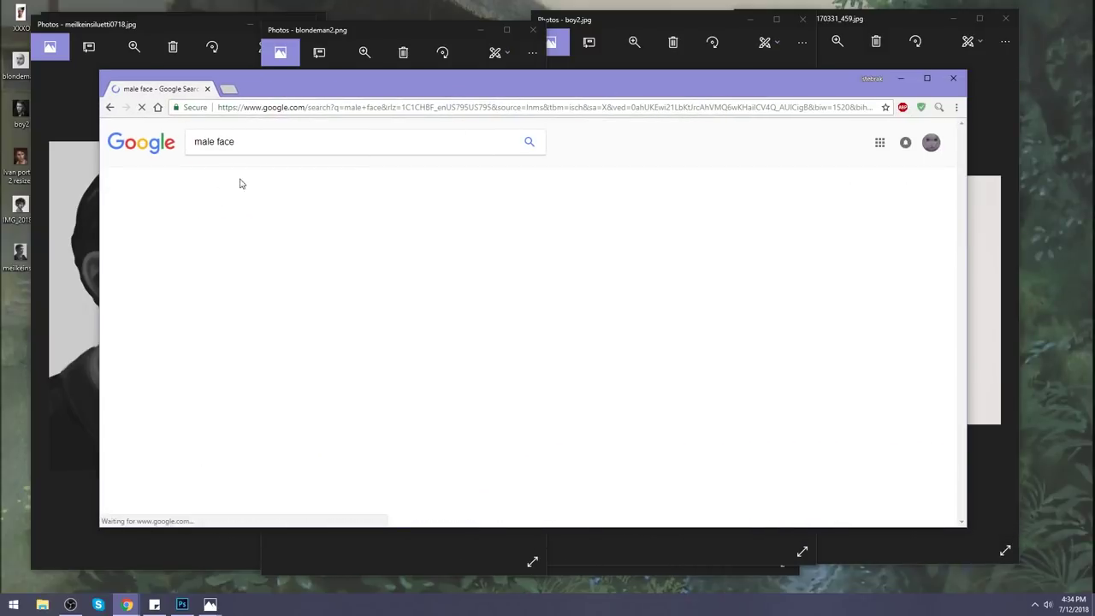
pyautogui.doubleClick(395, 88)
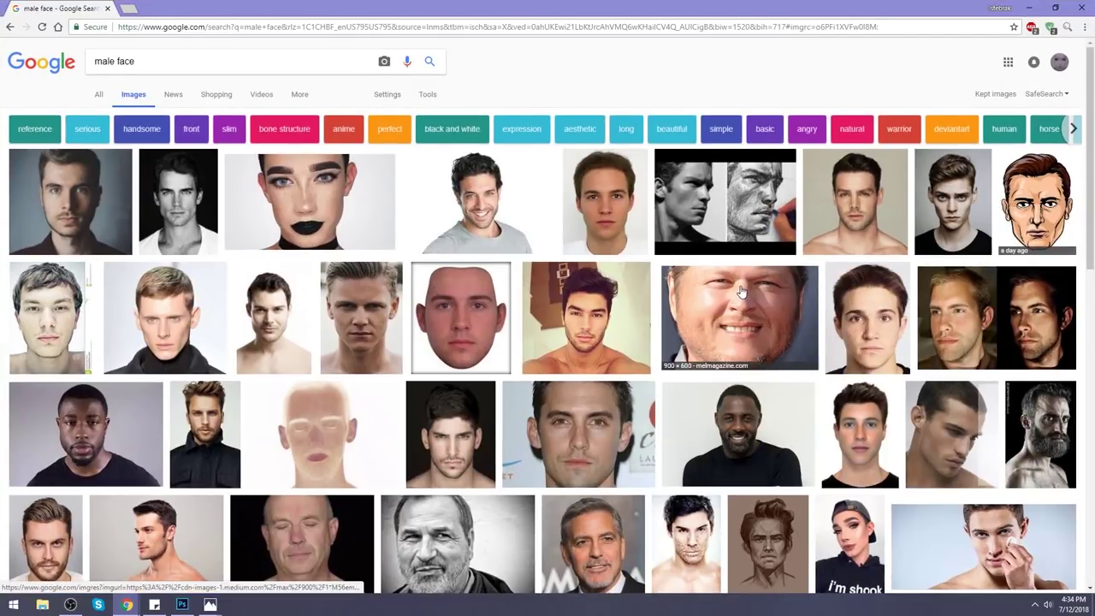
pyautogui.click(813, 333)
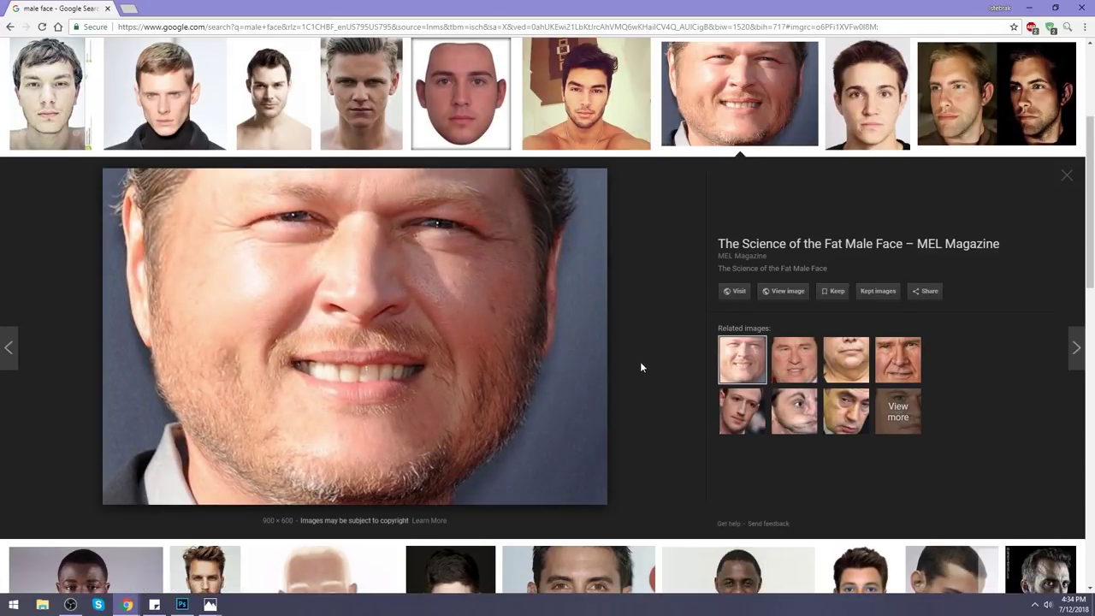
pyautogui.scroll(2, 640, 361)
pyautogui.scroll(-1, 676, 427)
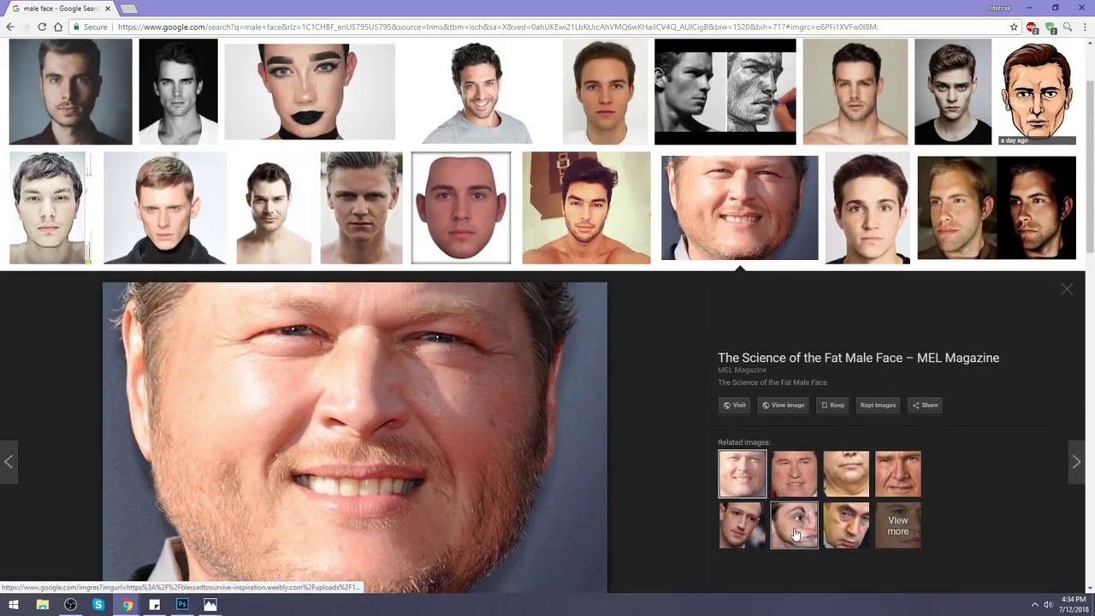
pyautogui.scroll(2, 655, 368)
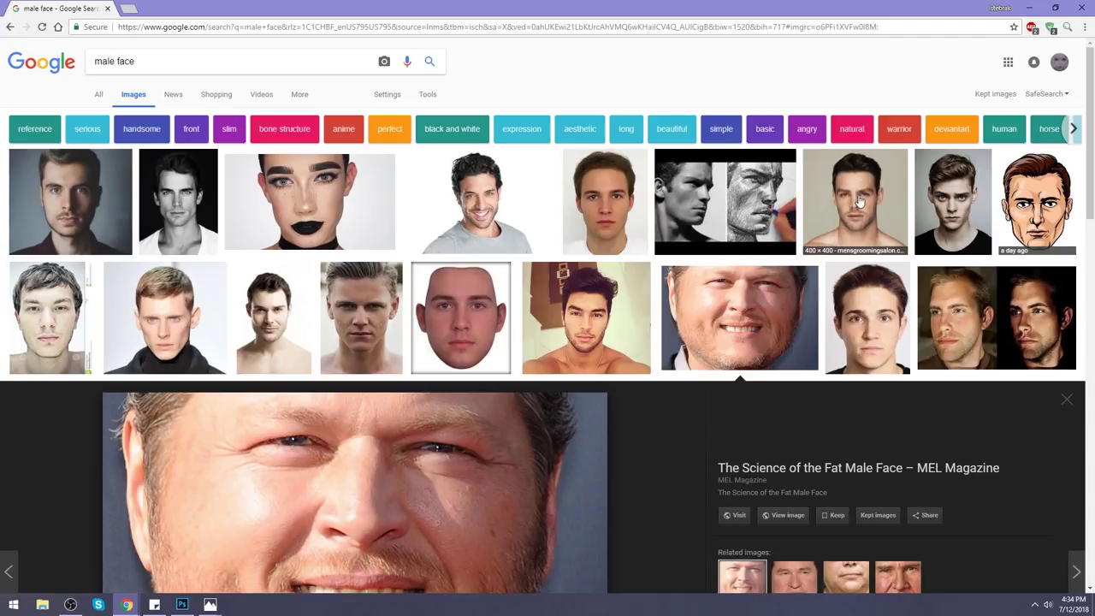
# Preview the smiling man in the grey shirt and a related man in white
pyautogui.click(495, 209)
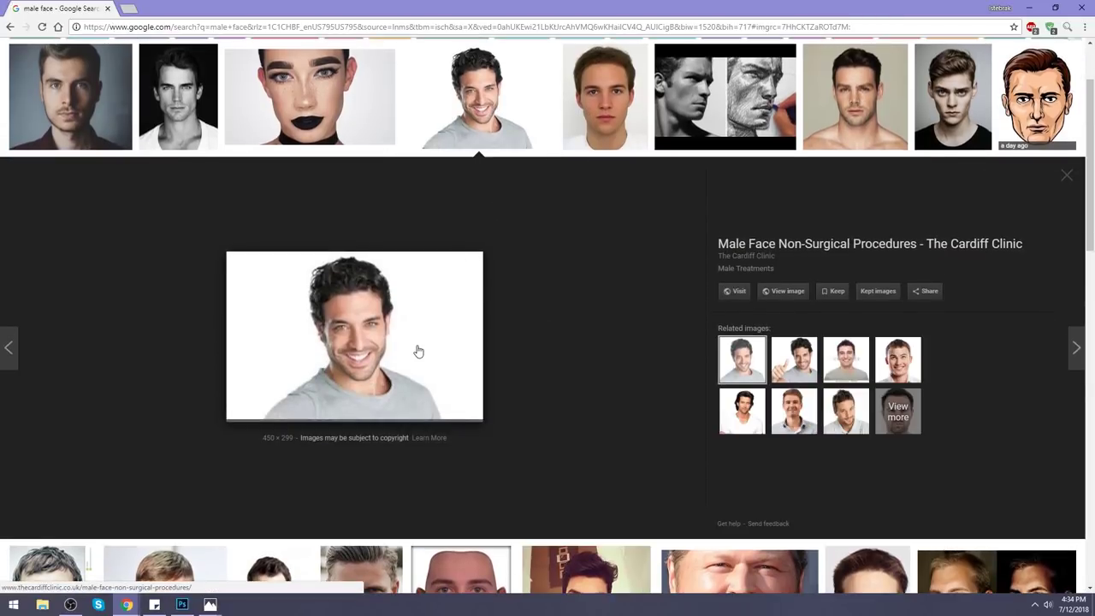
pyautogui.scroll(-1, 560, 242)
pyautogui.scroll(-1, 560, 242)
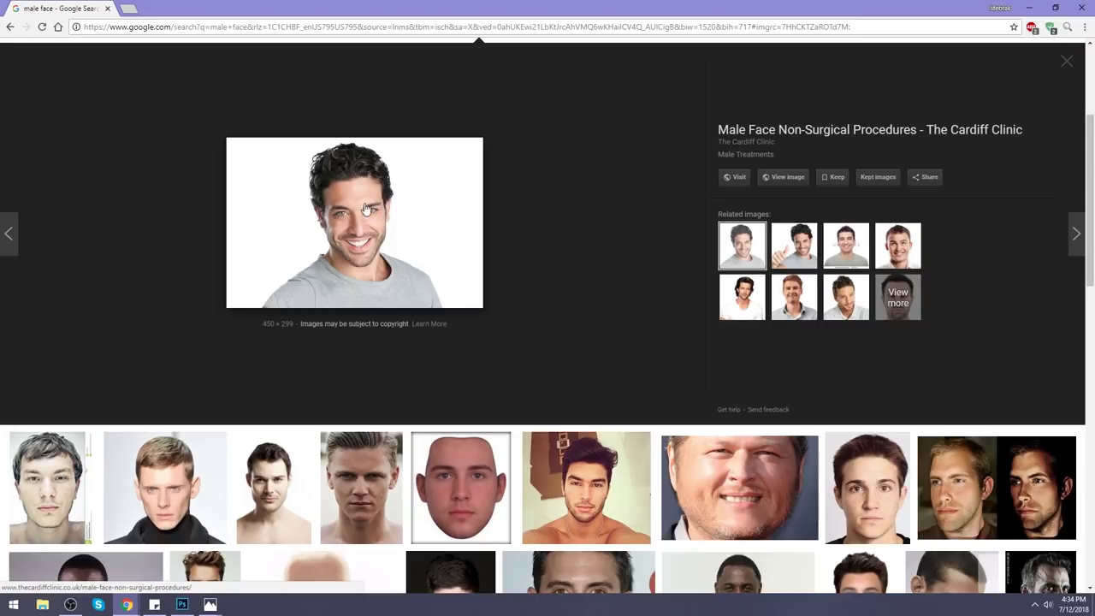
pyautogui.click(744, 299)
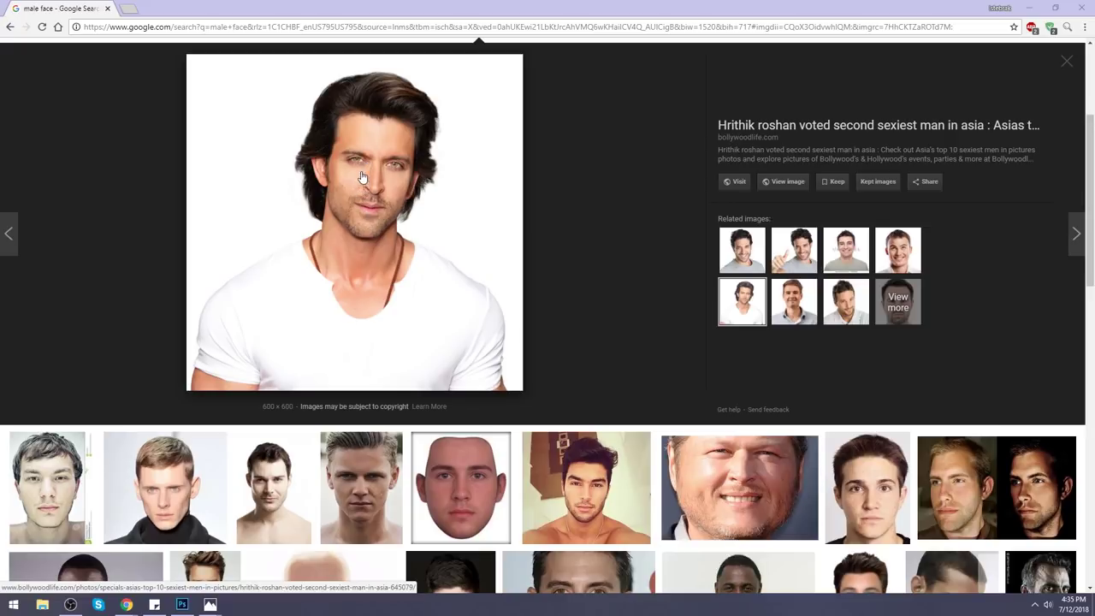
# Revisit the fat male face picture and enlarge the shirtless dark-haired man's selfie
pyautogui.scroll(3, 360, 179)
pyautogui.scroll(-3, 363, 176)
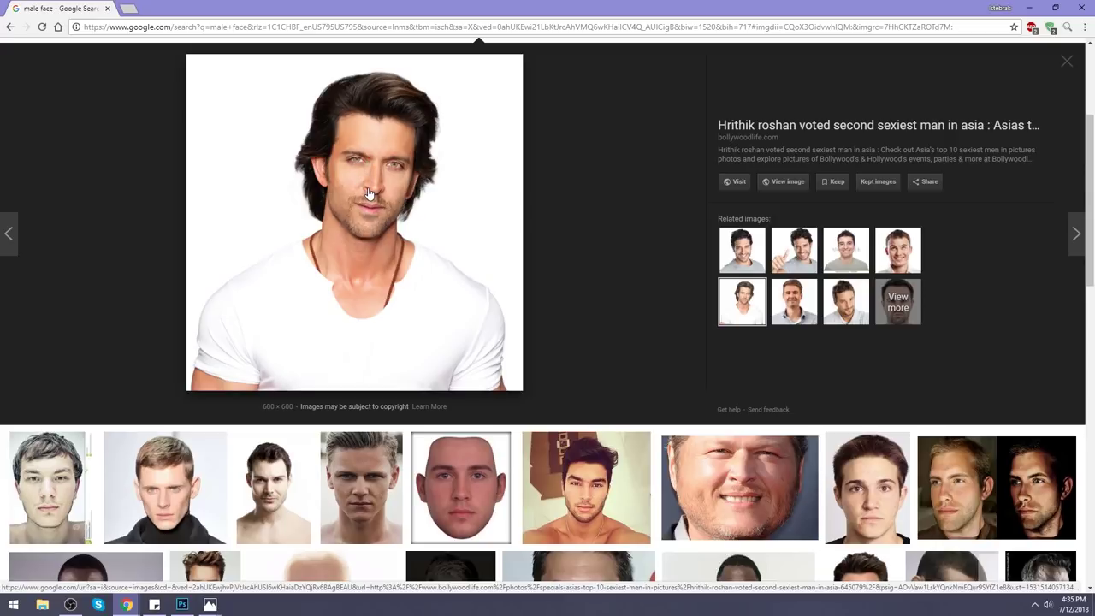
pyautogui.click(735, 465)
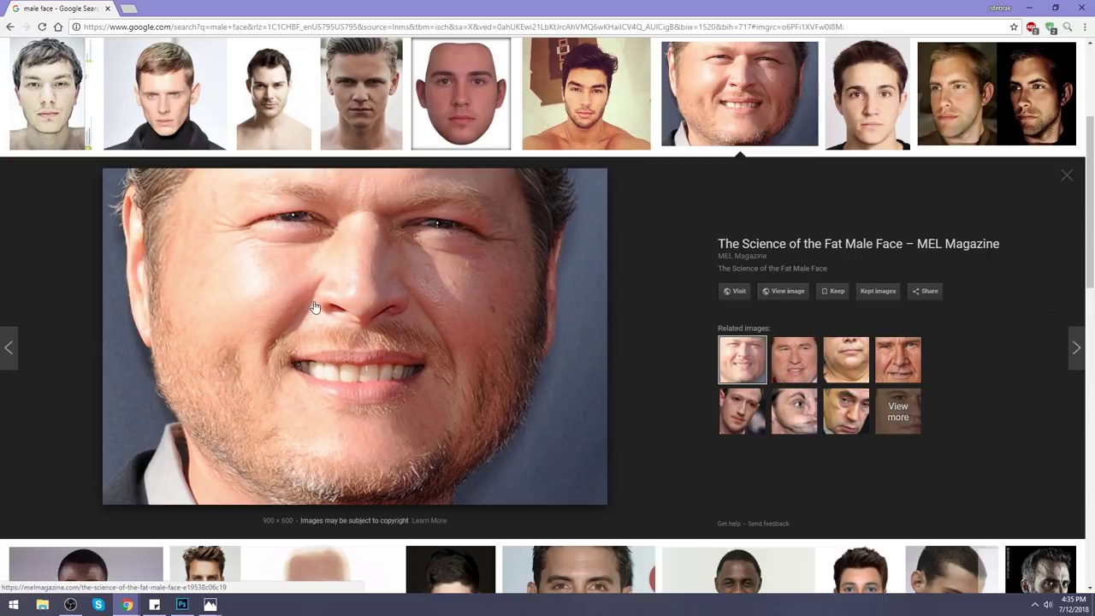
pyautogui.scroll(1, 618, 163)
pyautogui.click(618, 163)
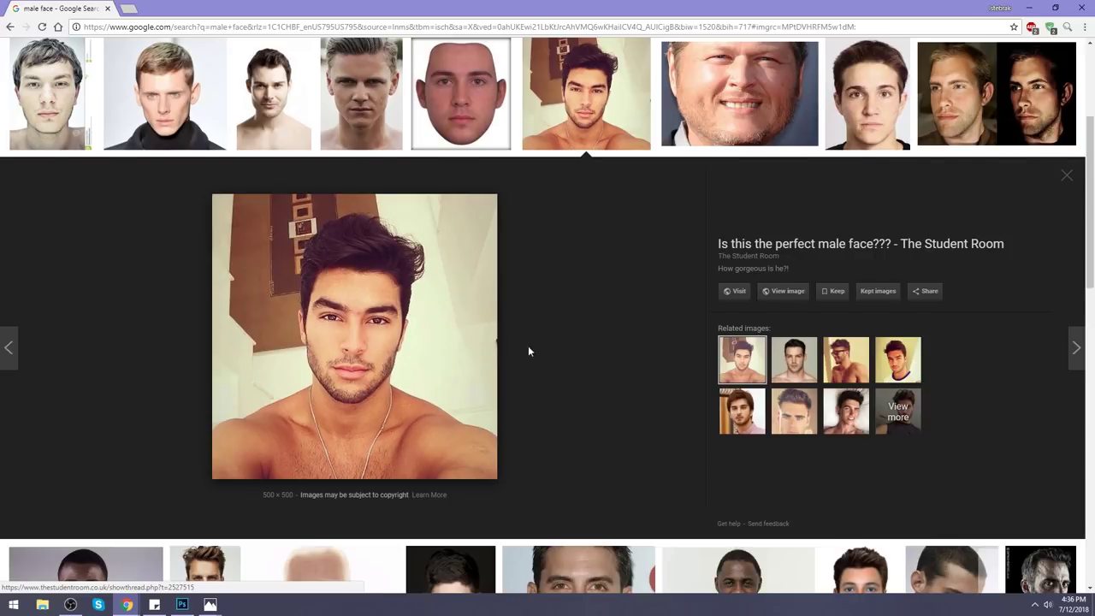
# Preview the blond turtleneck man, the smiling man in grey, and the shirtless man's portrait
pyautogui.scroll(2, 534, 350)
pyautogui.click(169, 212)
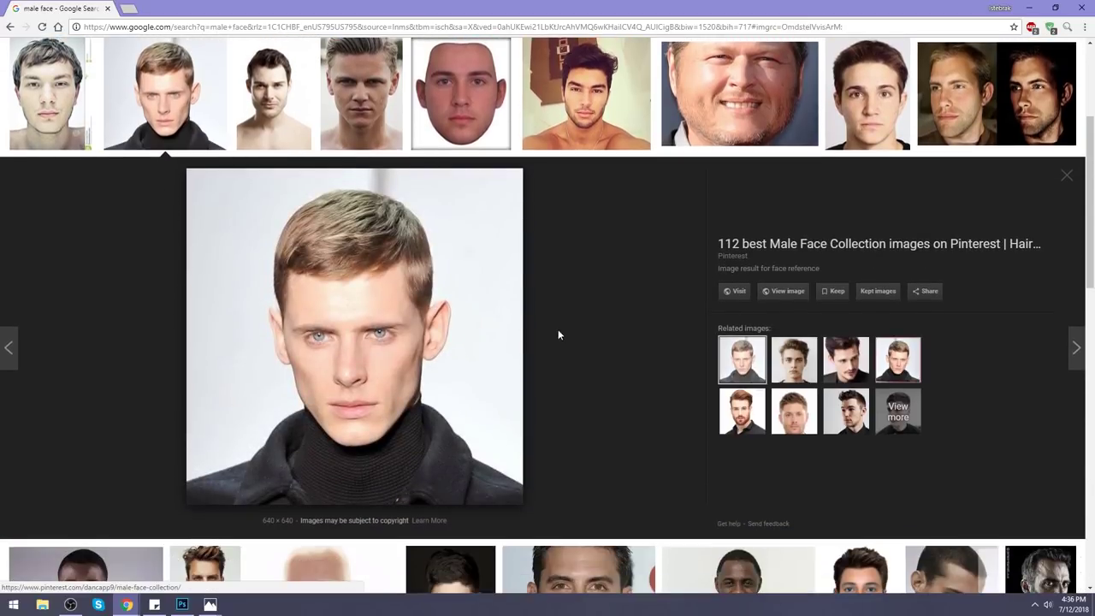
pyautogui.scroll(2, 591, 340)
pyautogui.scroll(1, 591, 341)
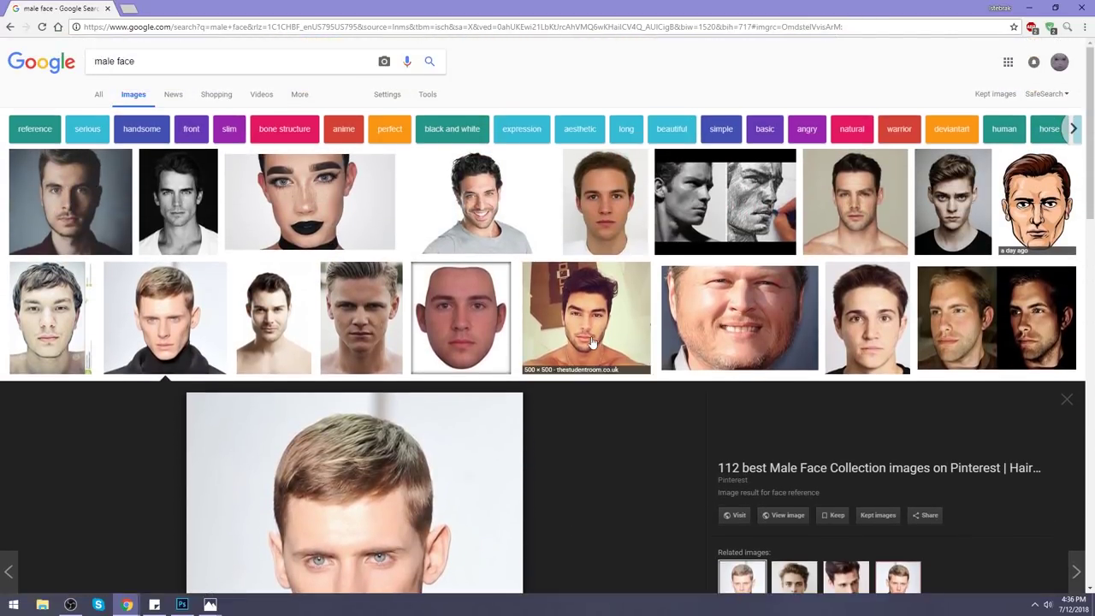
pyautogui.click(476, 205)
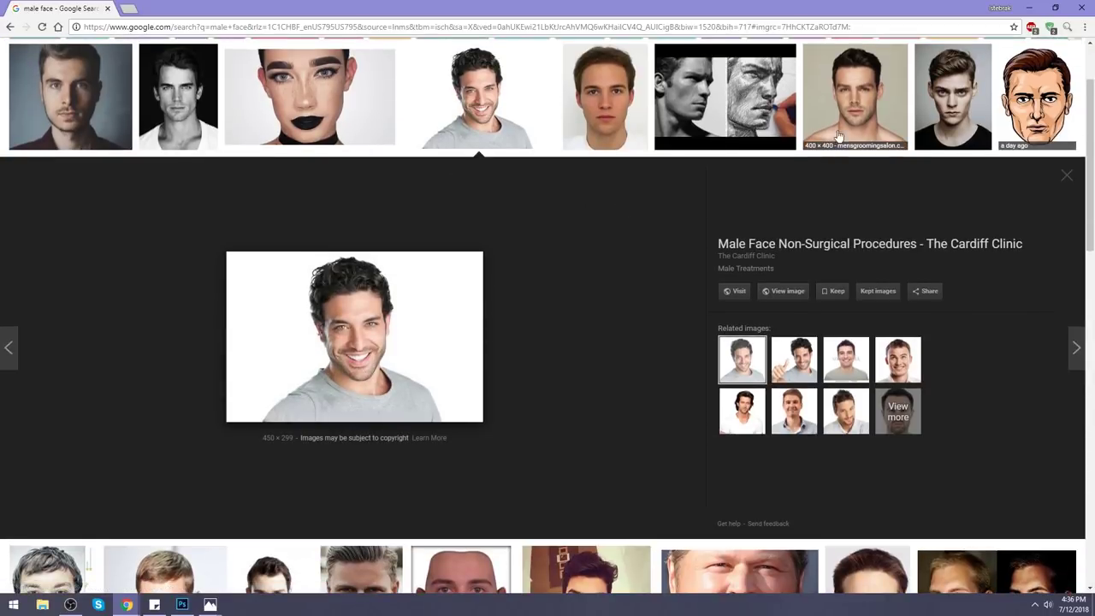
pyautogui.click(857, 109)
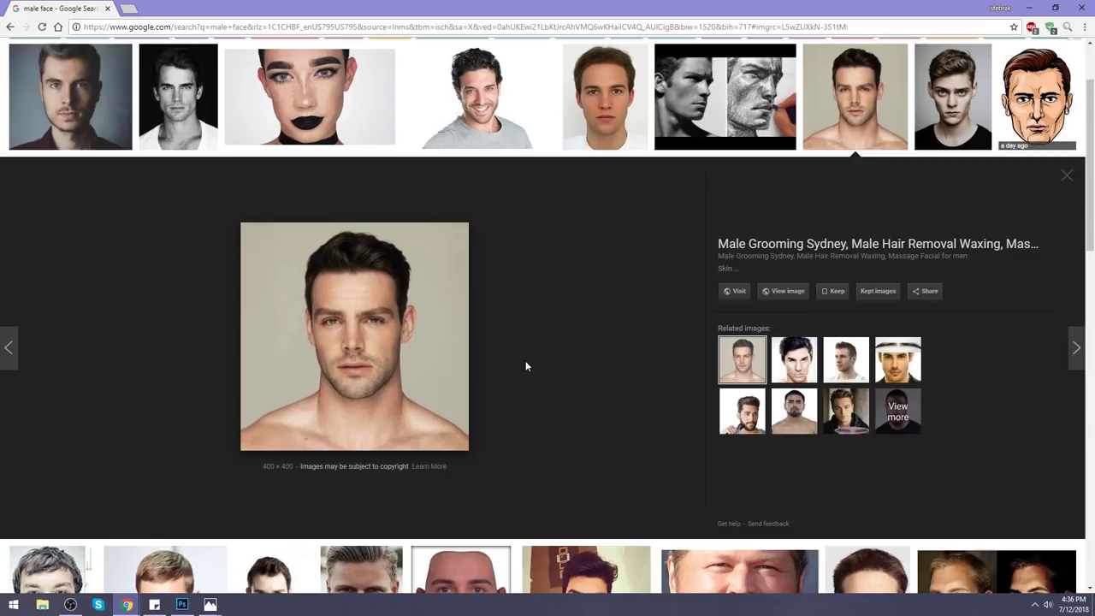
pyautogui.scroll(2, 454, 217)
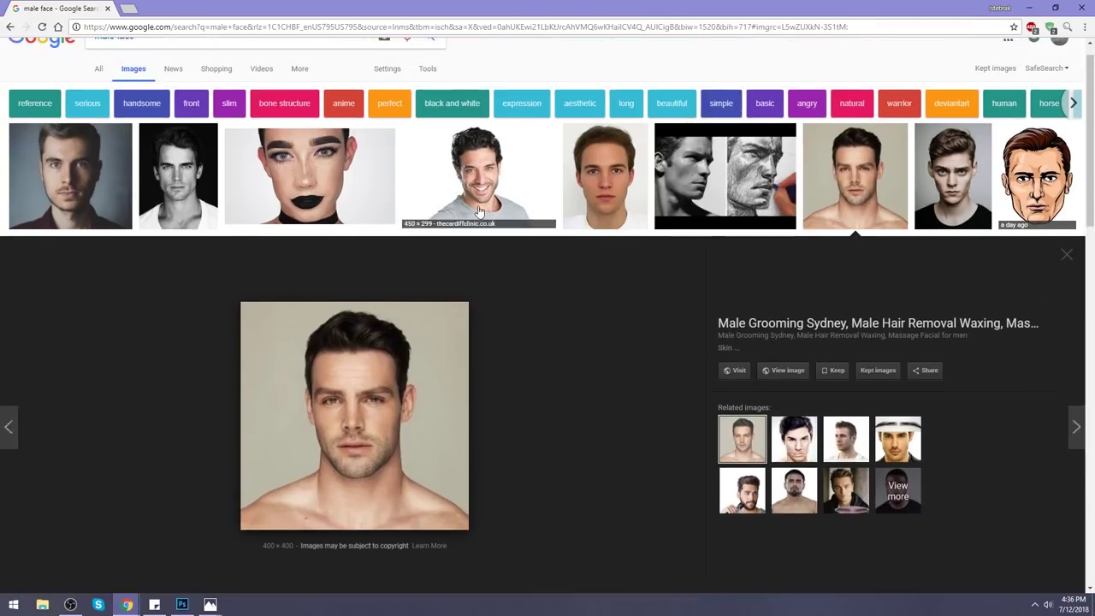
pyautogui.tripleClick(118, 57)
# Search images for 'handsome male' and preview the bearded, shirtless close-up and dark-sweater men
pyautogui.write('han')
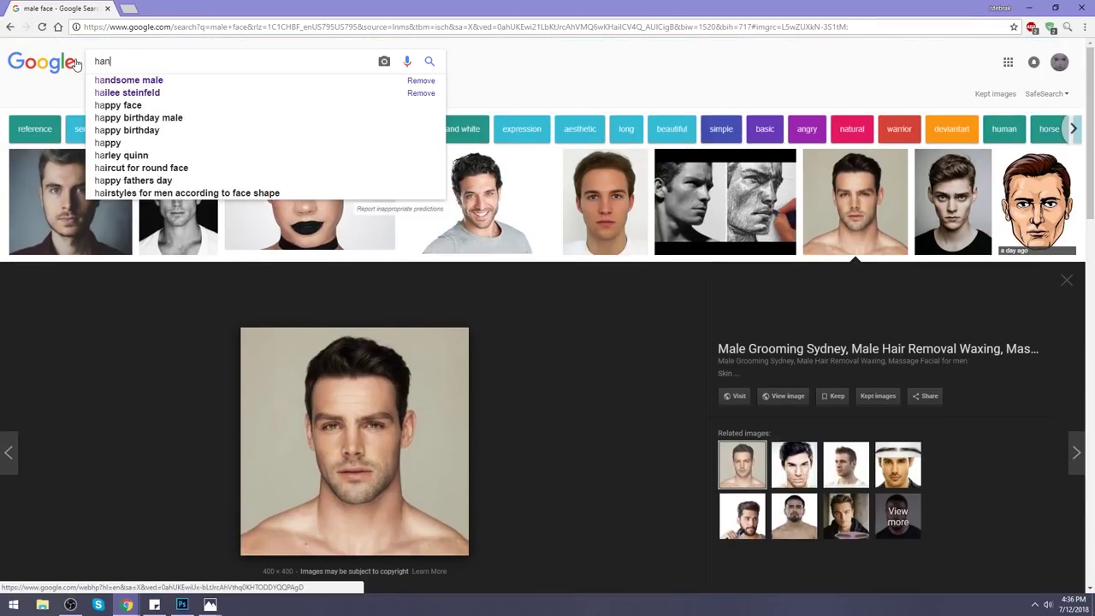
pyautogui.write('dsome male')
pyautogui.press('Return')
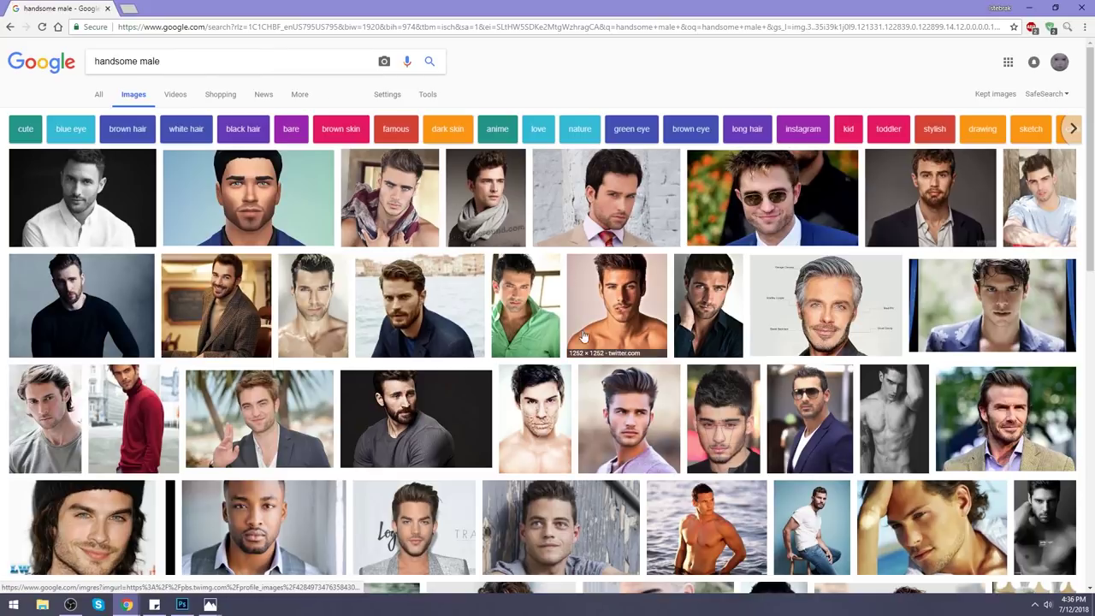
pyautogui.click(412, 303)
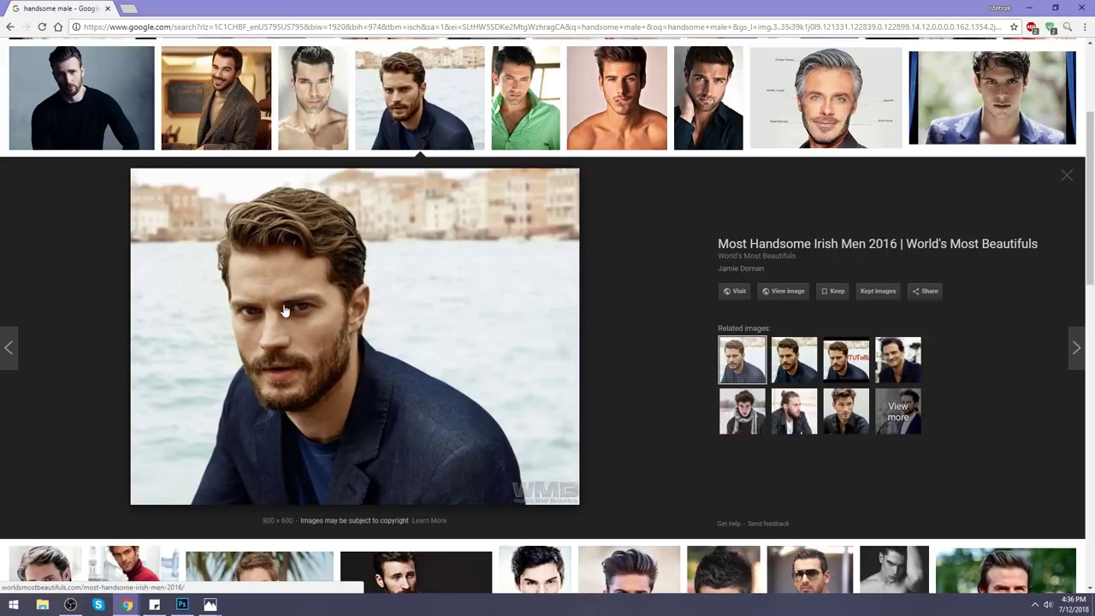
pyautogui.click(313, 129)
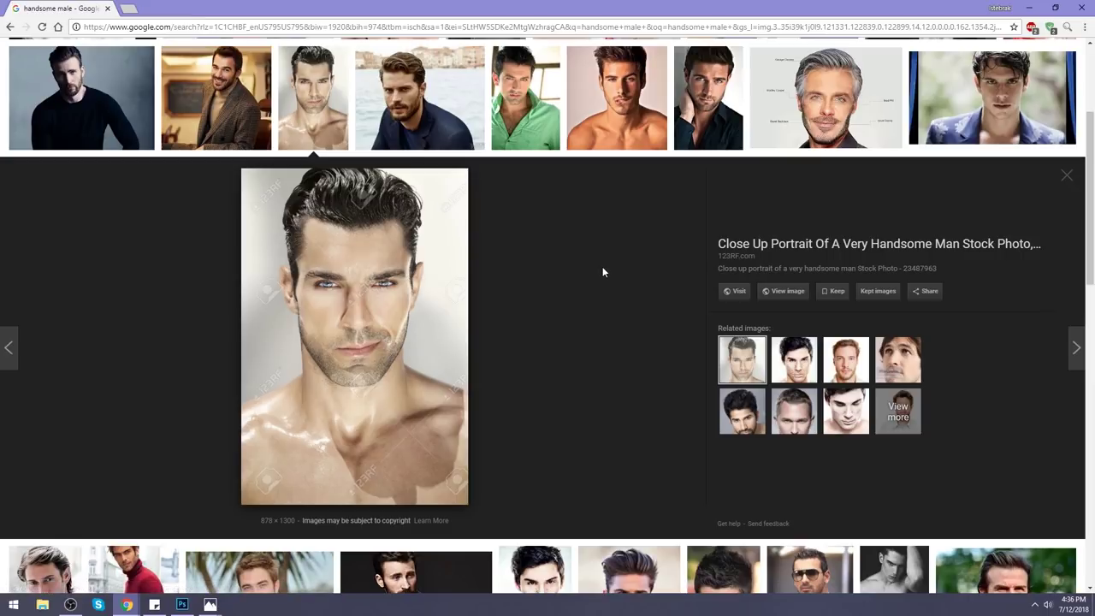
pyautogui.click(81, 98)
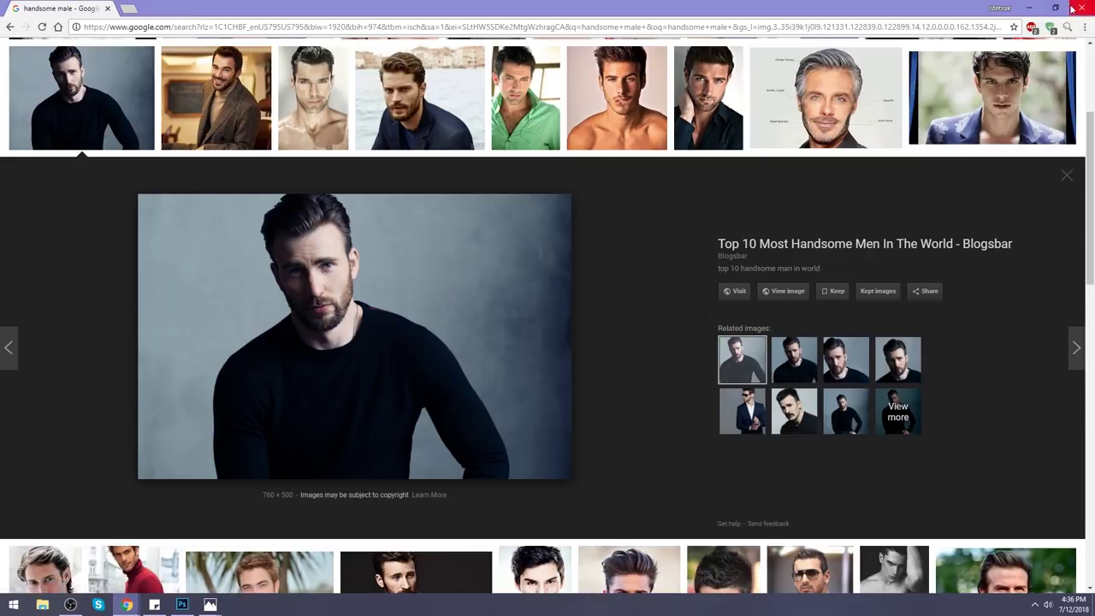
# Open a new empty Chrome tab beside the results
pyautogui.click(997, 99)
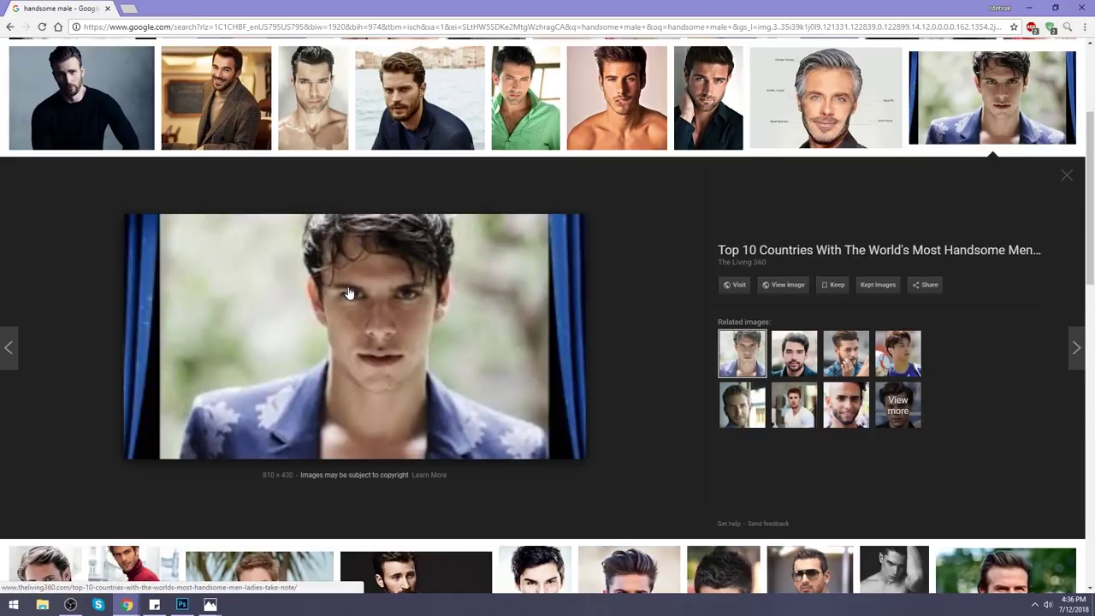
pyautogui.scroll(4, 386, 289)
pyautogui.click(128, 8)
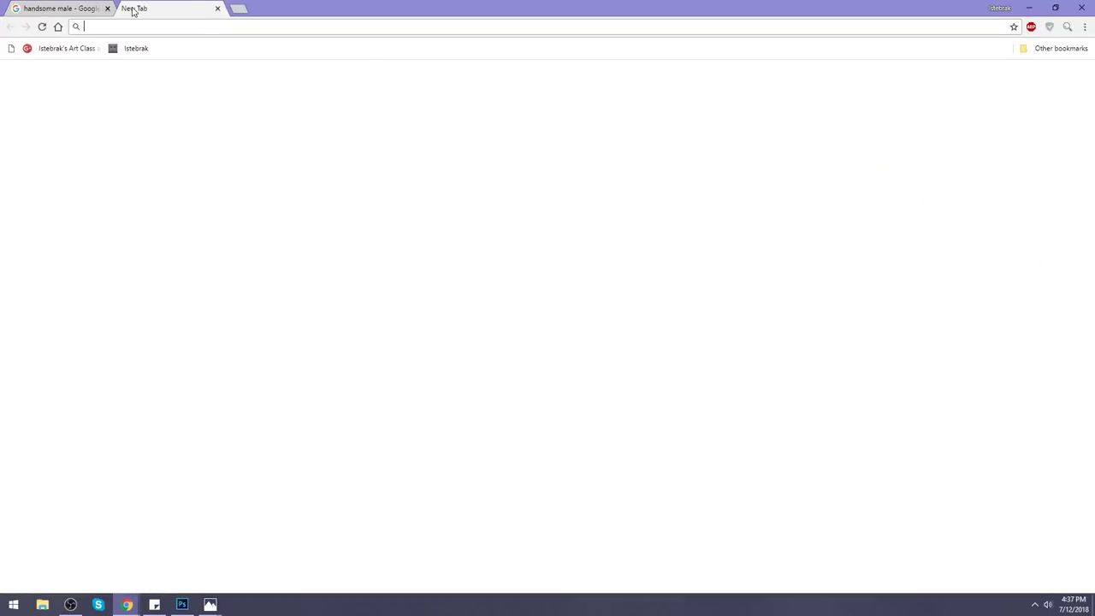
# Search Google Images for 'beautiful female' and preview the red-lipped blonde and side-braid portraits
pyautogui.write('beau')
pyautogui.write('female')
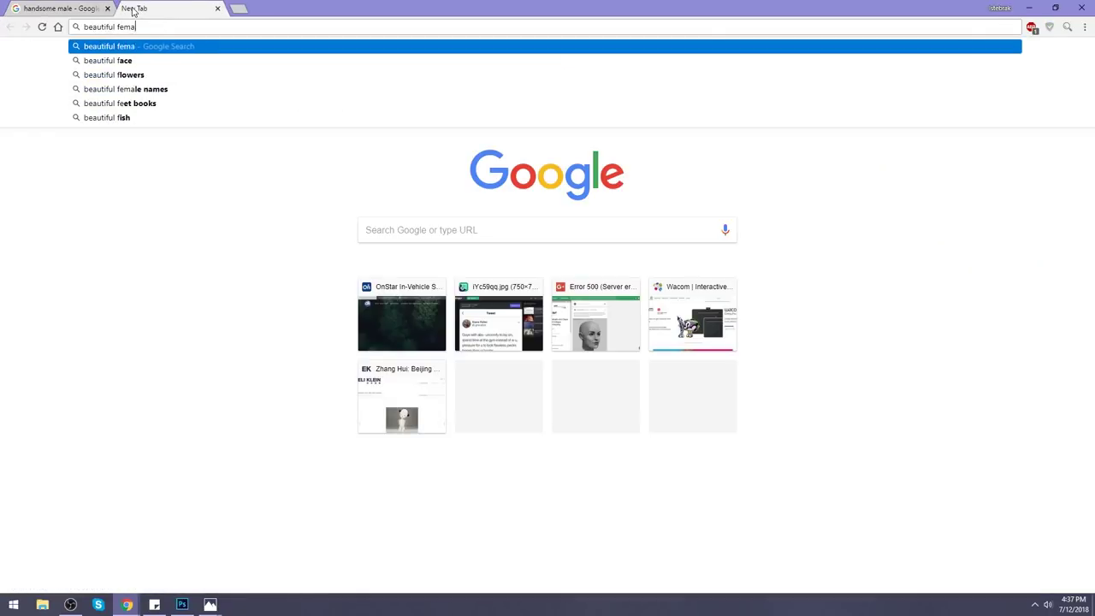
pyautogui.press('Return')
pyautogui.click(137, 96)
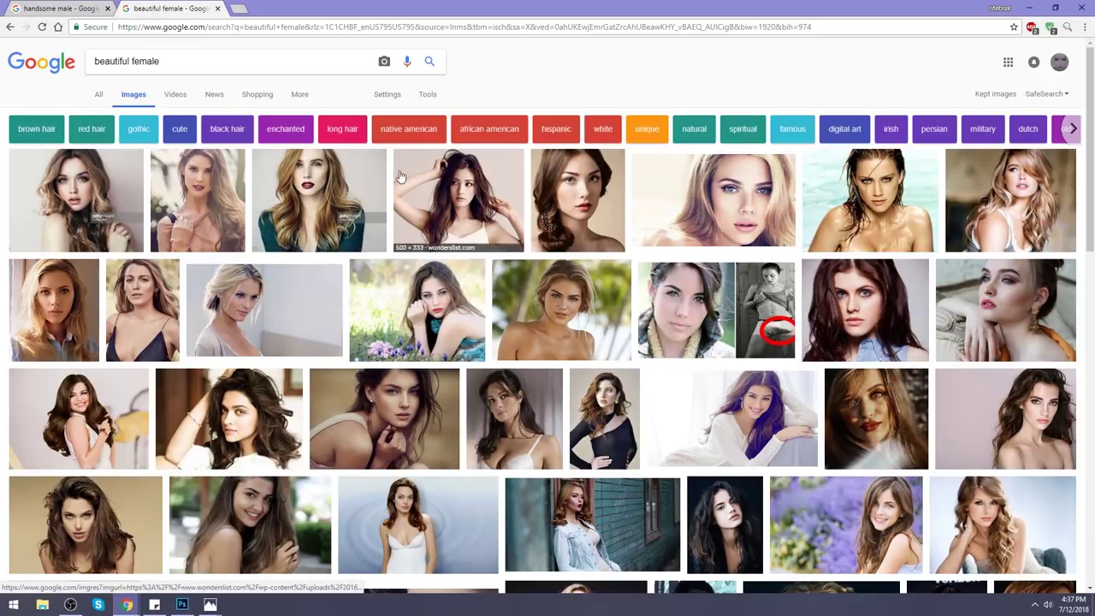
pyautogui.click(298, 186)
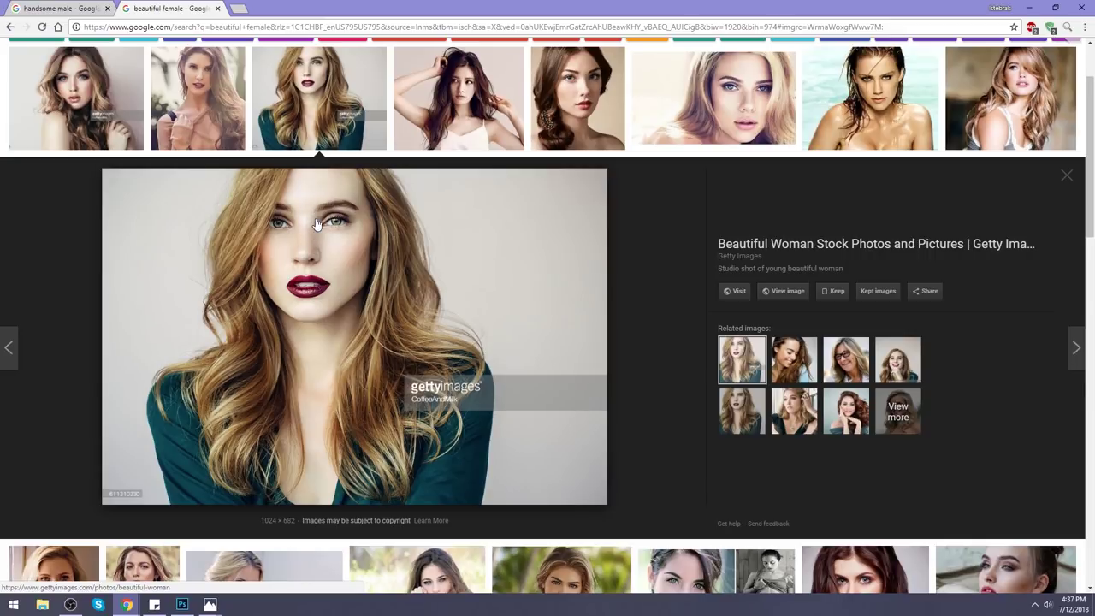
pyautogui.click(541, 144)
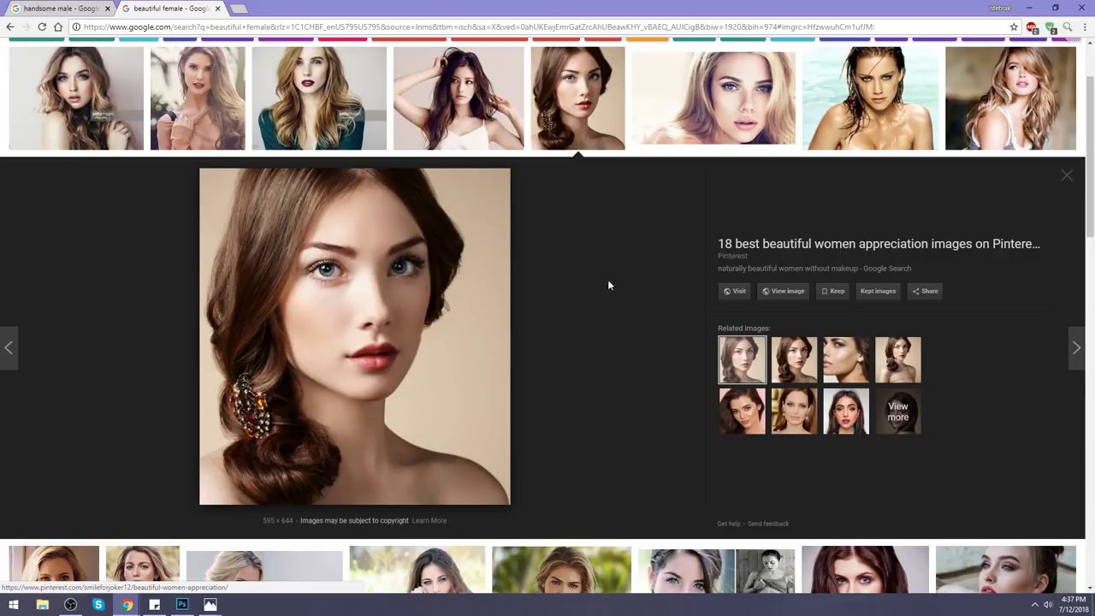
# Preview a dark-haired and a glam make-up portrait, then return to the 'handsome male' tab
pyautogui.click(742, 414)
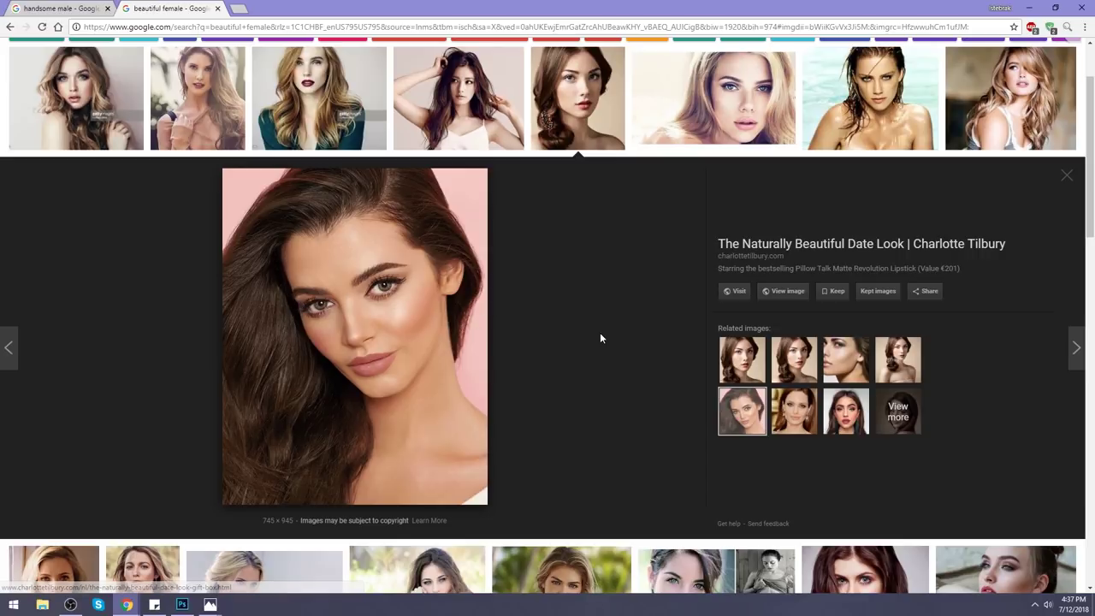
pyautogui.click(846, 414)
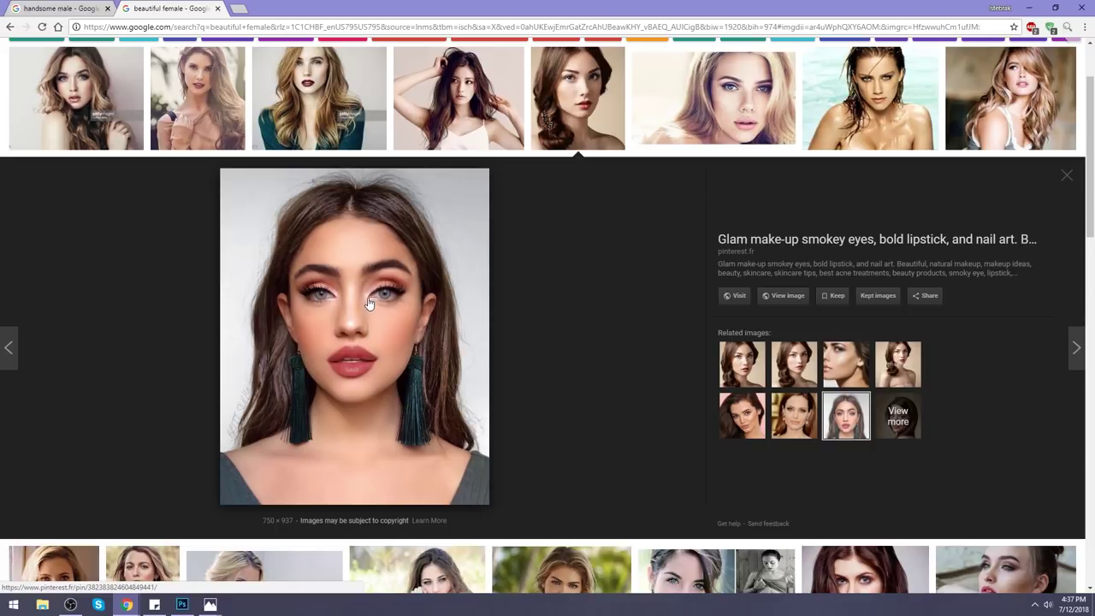
pyautogui.hotkey('alt', 'Left')
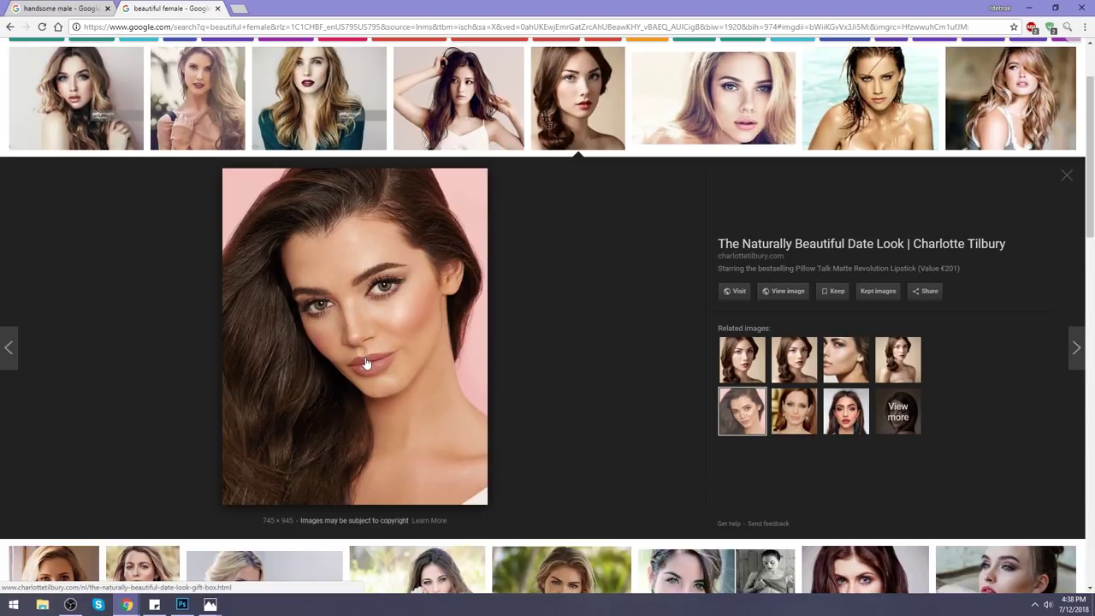
pyautogui.click(82, 8)
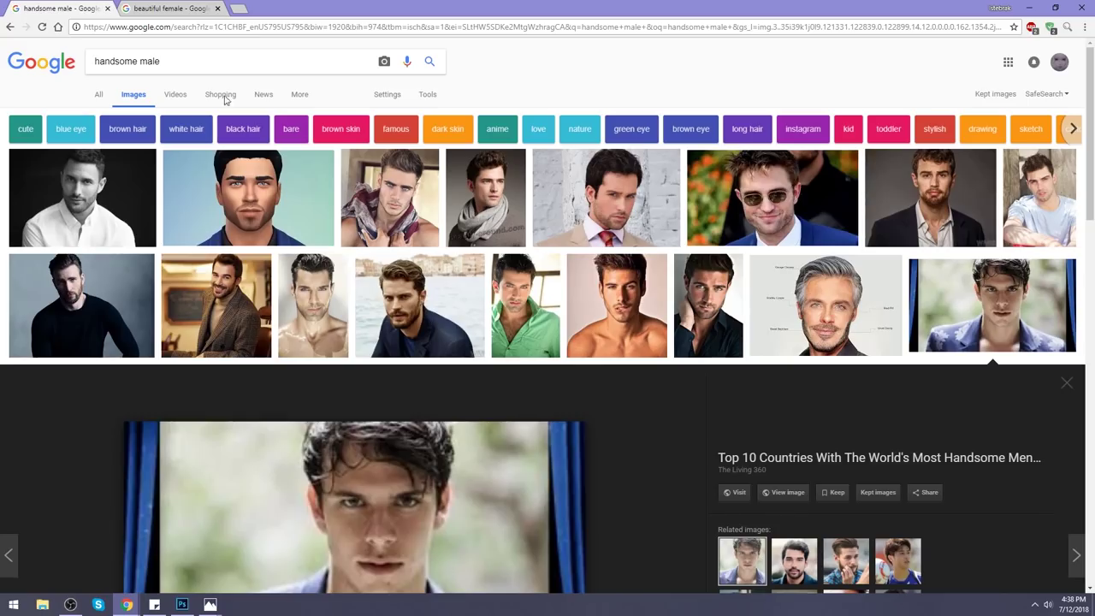
# Preview the close-up male portrait in Chrome, then shrink and minimize the browser
pyautogui.click(323, 309)
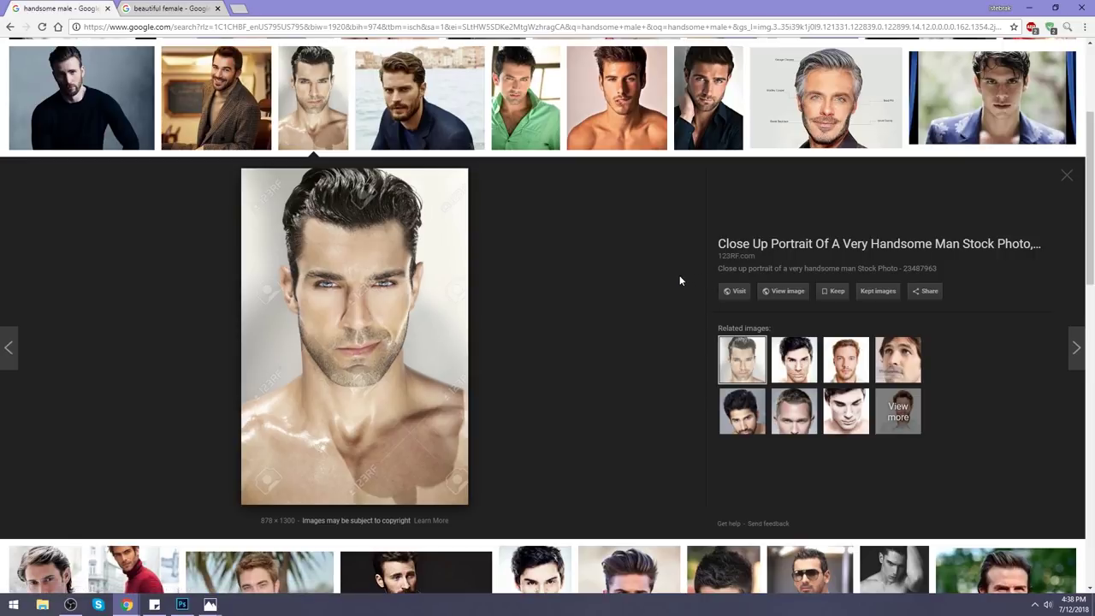
pyautogui.scroll(-2, 659, 278)
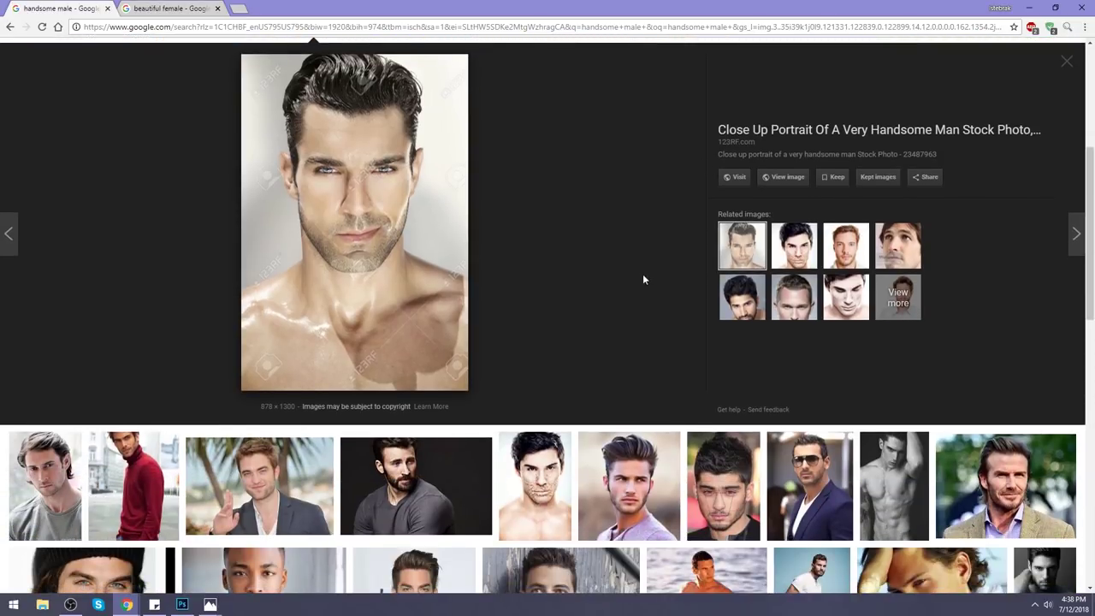
pyautogui.moveTo(535, 8); pyautogui.dragTo(535, 53)
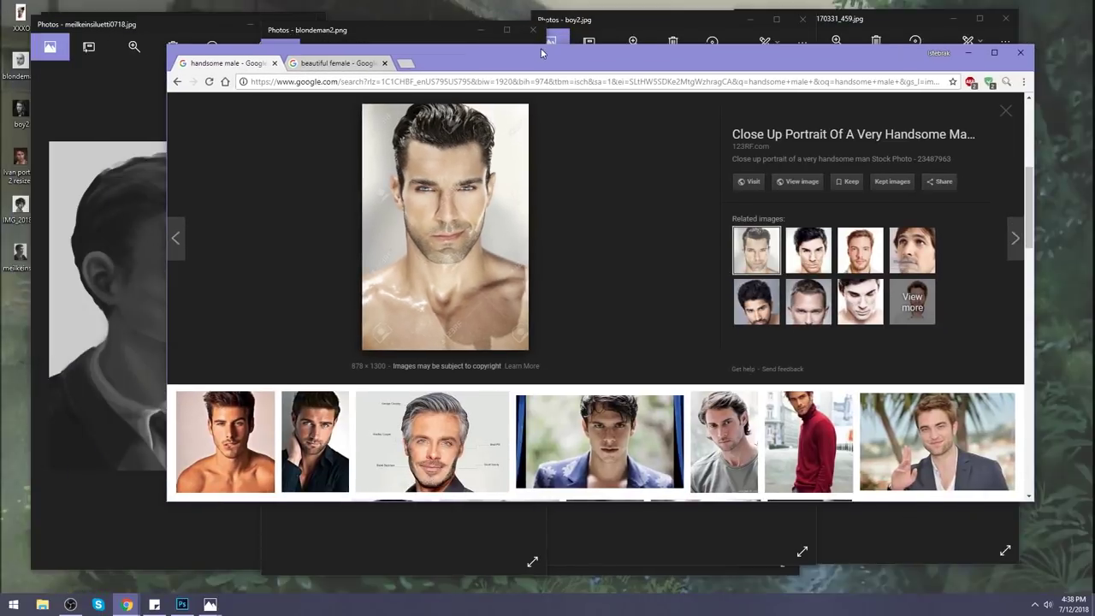
pyautogui.click(967, 53)
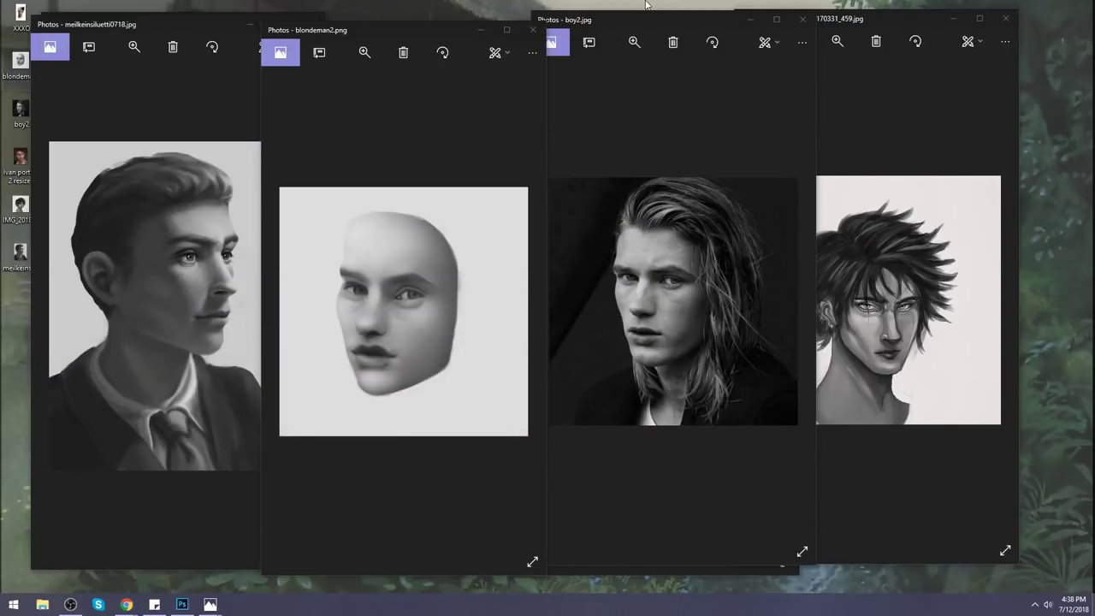
# Close all six photo viewer windows, including boy2, blondeman2, ivan and meikeinsiluetti
pyautogui.click(1005, 18)
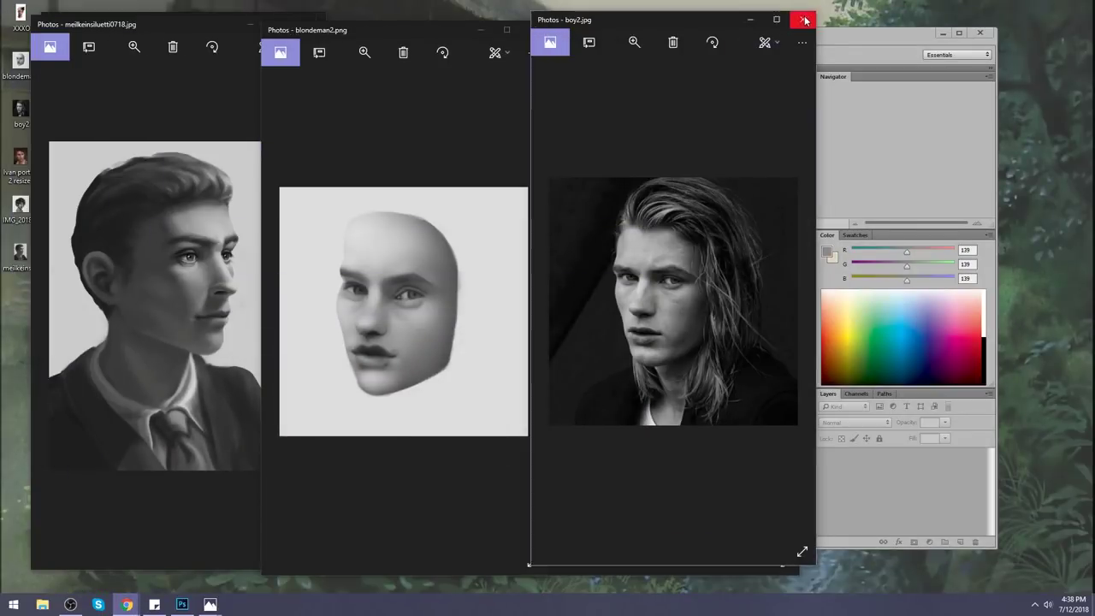
pyautogui.click(802, 18)
pyautogui.click(532, 29)
pyautogui.click(784, 29)
pyautogui.click(305, 24)
pyautogui.click(310, 19)
# Open the desktop portraits, including blondeman2 and XXXO.jpg, in maximized Photoshop with XXXO.jpg shown
pyautogui.moveTo(77, 287); pyautogui.dragTo(26, 152)
pyautogui.keyDown('ctrl'); pyautogui.click(21, 64); pyautogui.keyUp('ctrl')
pyautogui.keyDown('ctrl'); pyautogui.click(23, 17); pyautogui.keyUp('ctrl')
pyautogui.moveTo(23, 17); pyautogui.dragTo(492, 177)
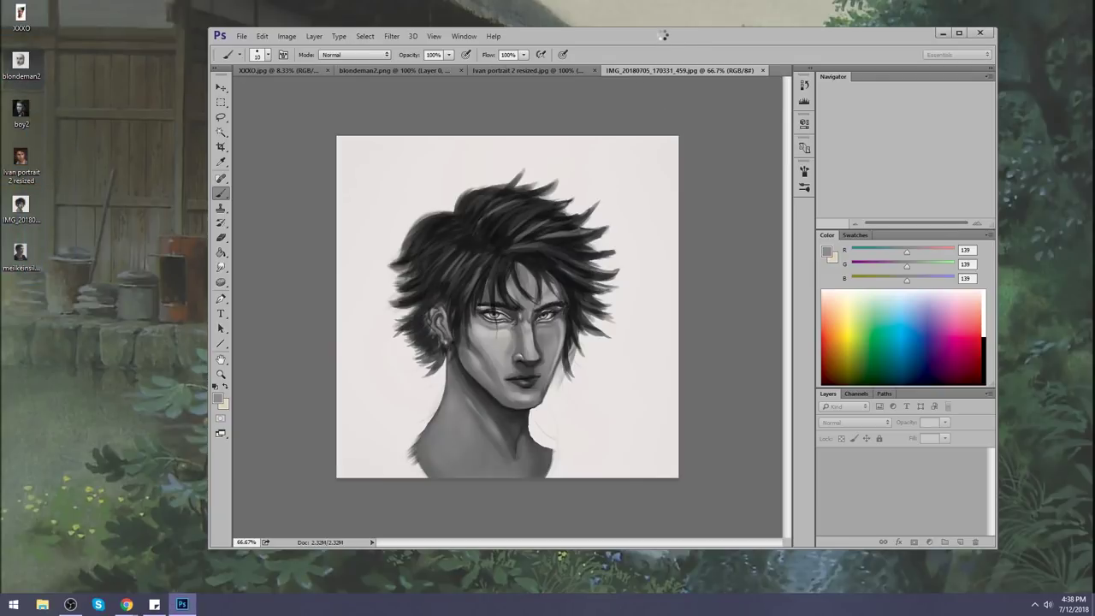
pyautogui.doubleClick(662, 36)
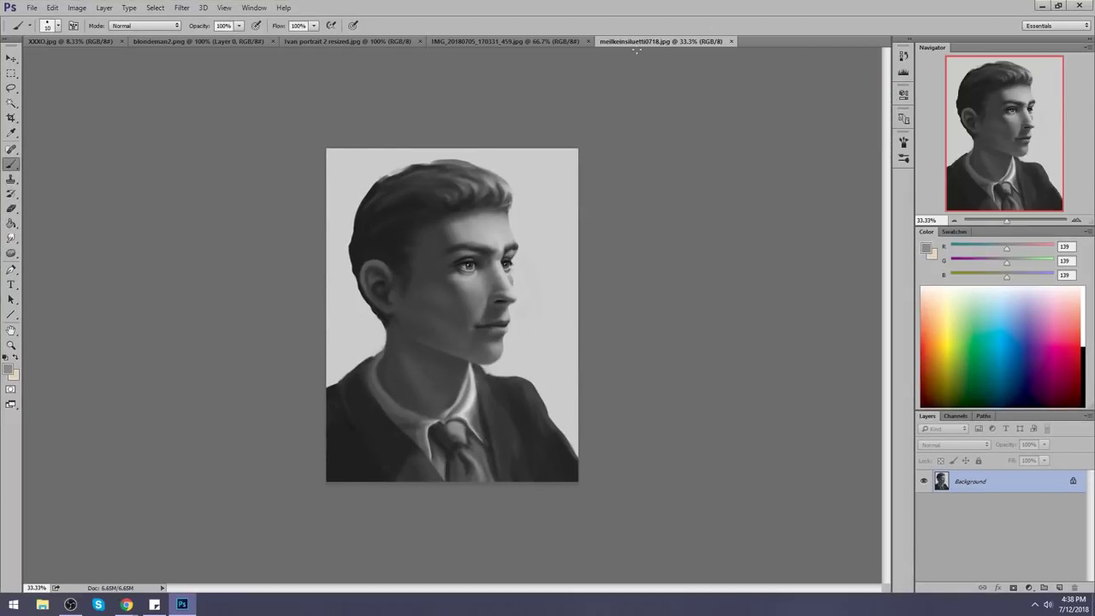
pyautogui.click(73, 41)
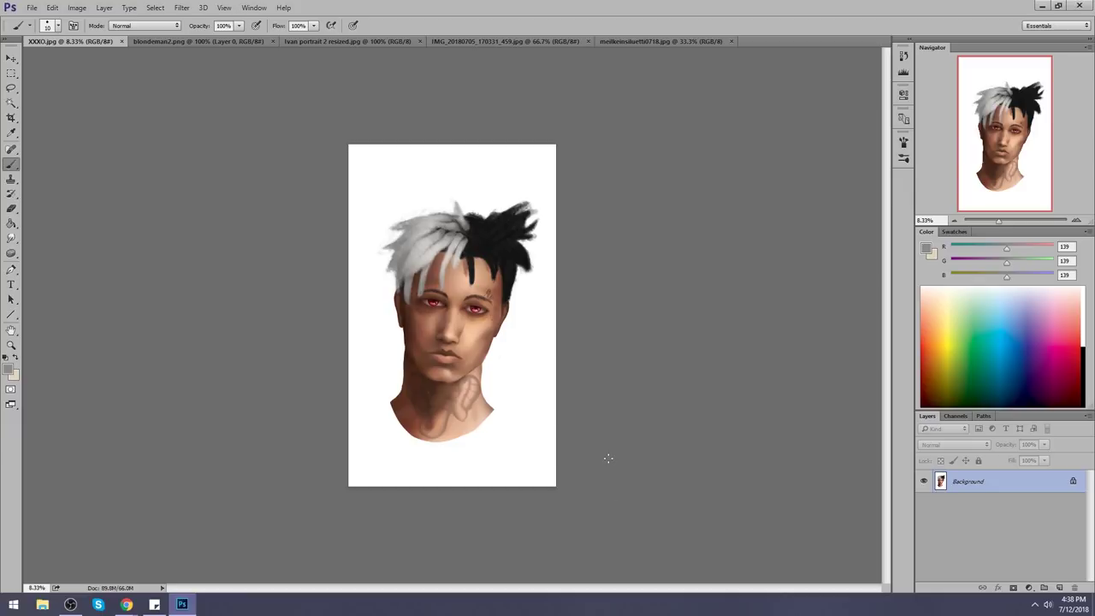
pyautogui.click(181, 8)
pyautogui.click(227, 93)
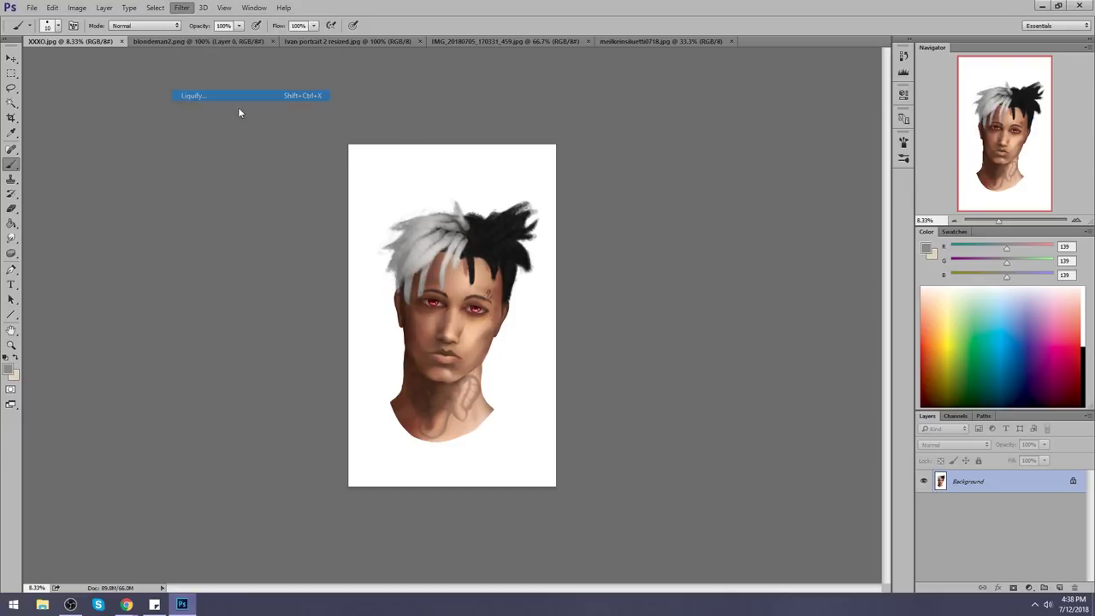
# Warp XXXO's lower face and lips with Forward Warp brushes of 400–1000, then apply Liquify
pyautogui.press(']')
pyautogui.moveTo(432, 312)
pyautogui.mouseDown()
pyautogui.moveTo(443, 330)
pyautogui.moveTo(432, 349)
pyautogui.mouseUp()
pyautogui.press('[')
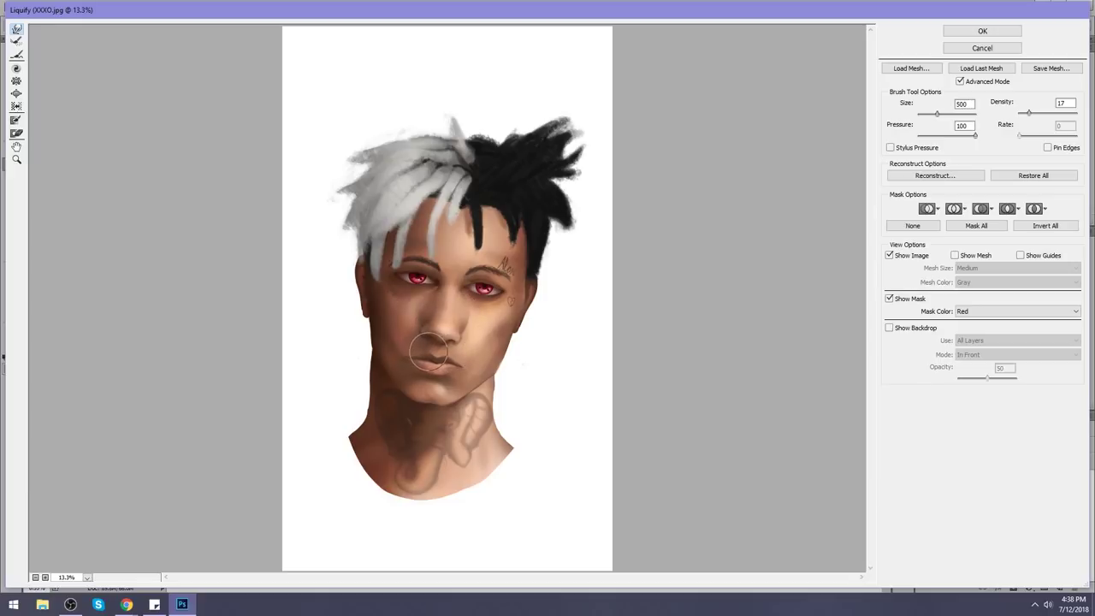
pyautogui.press(']')
pyautogui.press(']')
pyautogui.press('[')
pyautogui.press('[')
pyautogui.press('[')
pyautogui.press('[')
pyautogui.press('[')
pyautogui.press(']')
pyautogui.press(']')
pyautogui.press(']')
pyautogui.press(']')
pyautogui.press(']')
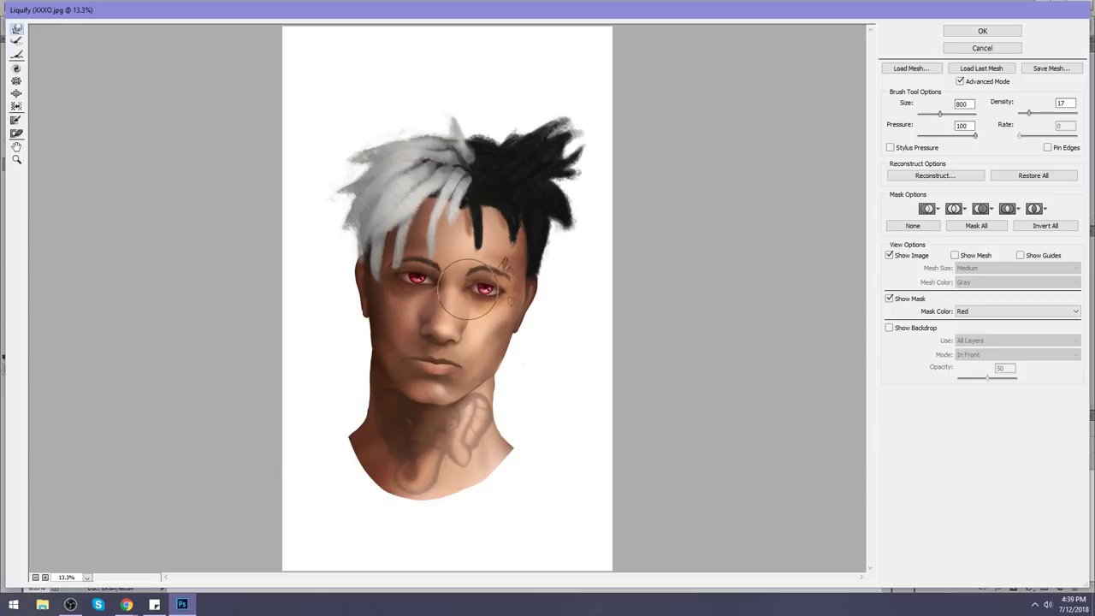
pyautogui.press('[')
pyautogui.press('[')
pyautogui.press('[')
pyautogui.press('[')
pyautogui.press(']')
pyautogui.press(']')
pyautogui.press(']')
pyautogui.press('[')
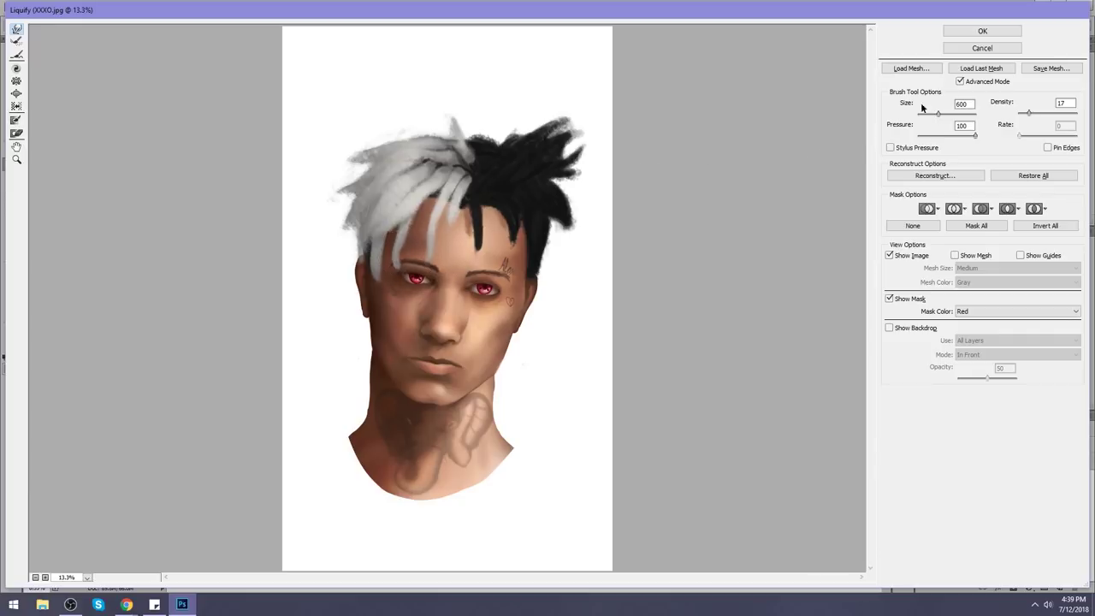
pyautogui.click(1005, 32)
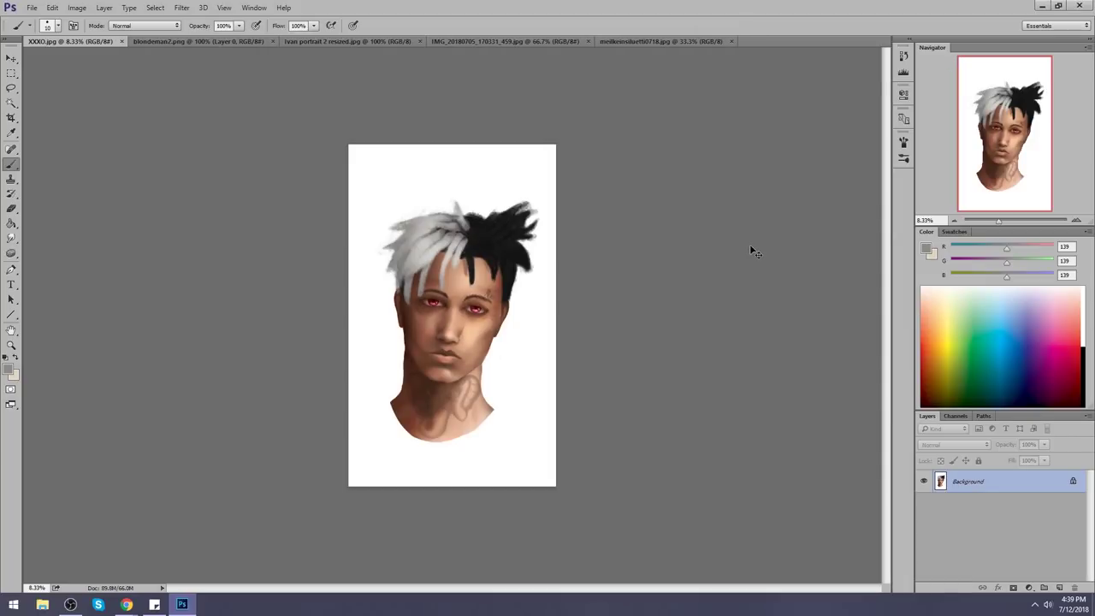
# Zoom in and undo to compare XXXO before and after Liquify, then switch to Ivan portrait 2 resized
pyautogui.hotkey('ctrl', '+')
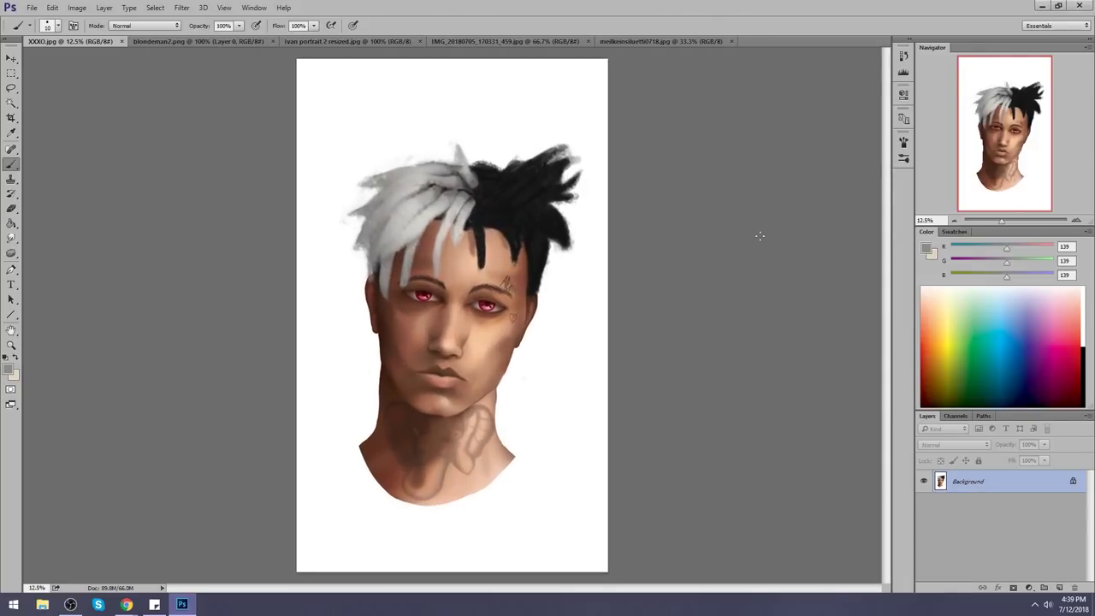
pyautogui.hotkey('ctrl', 'z')
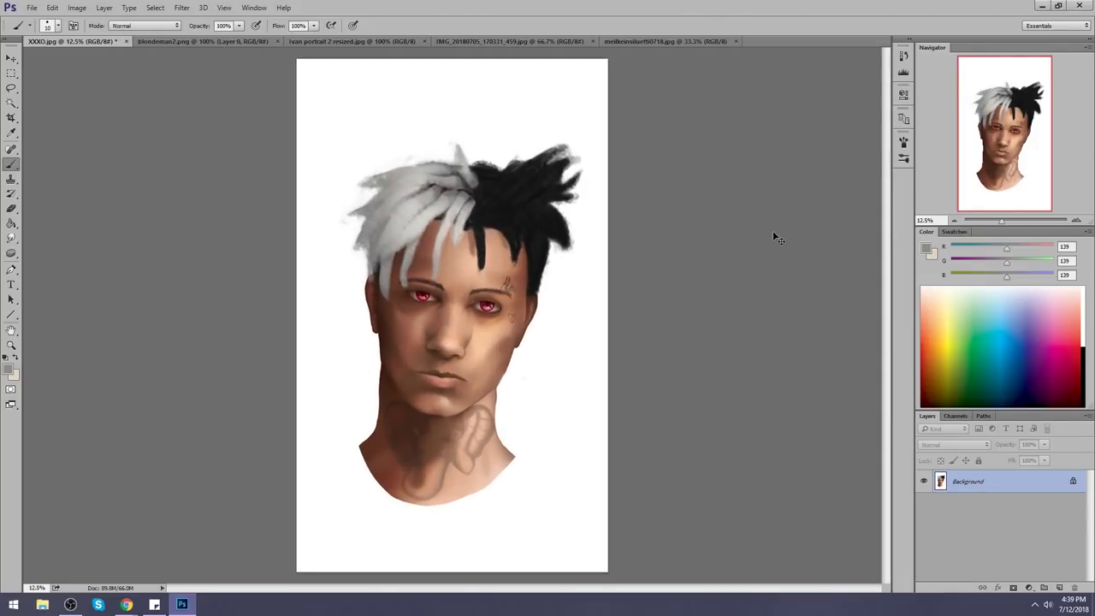
pyautogui.hotkey('ctrl', 'z')
pyautogui.hotkey('ctrl', 'z')
pyautogui.hotkey('ctrl', 'z')
pyautogui.hotkey('ctrl', 'z')
pyautogui.hotkey('ctrl', 'z')
pyautogui.hotkey('ctrl', 'z')
pyautogui.hotkey('ctrl', 'z')
pyautogui.hotkey('ctrl', 'z')
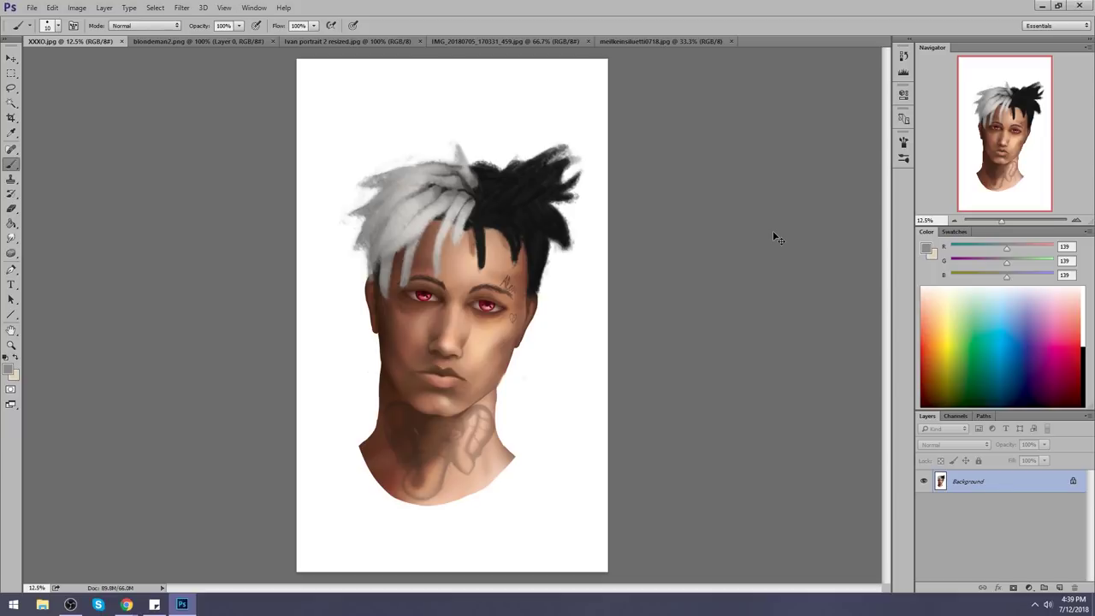
pyautogui.click(233, 40)
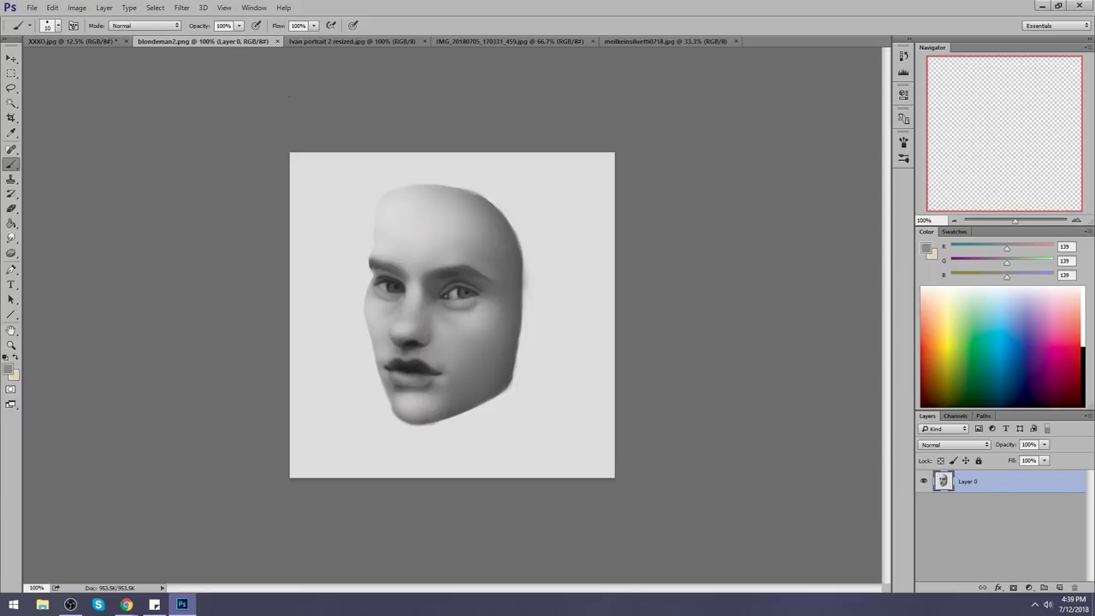
pyautogui.click(337, 41)
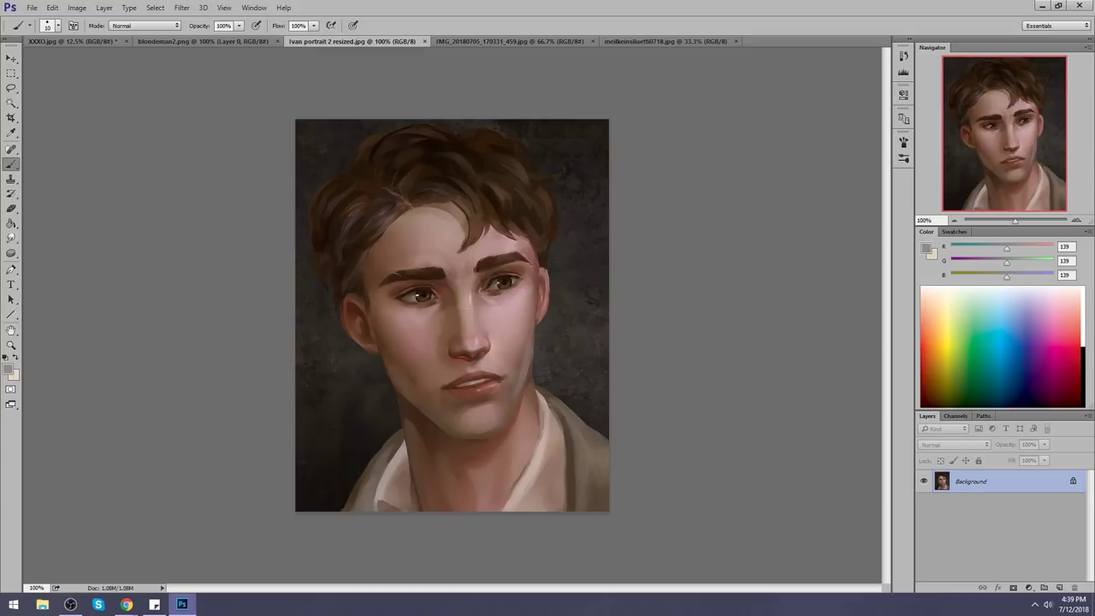
# Copy the eye and nose area onto Layer 1, transform it, then merge Layer 1 down
pyautogui.press('l')
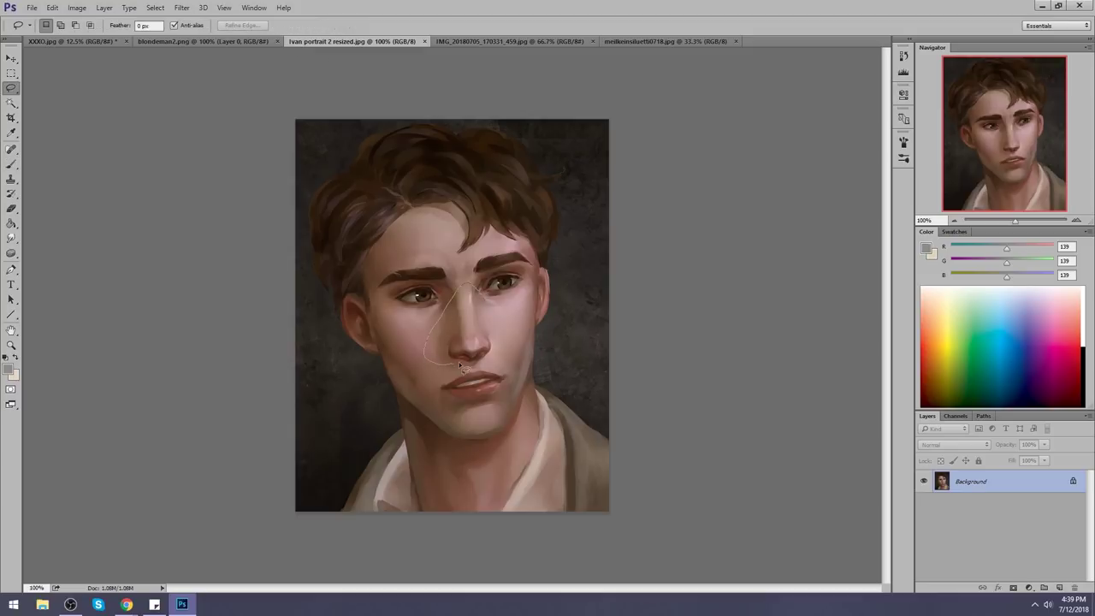
pyautogui.moveTo(501, 316)
pyautogui.mouseDown()
pyautogui.moveTo(513, 276)
pyautogui.moveTo(459, 306)
pyautogui.moveTo(508, 279)
pyautogui.moveTo(465, 300)
pyautogui.mouseUp()
pyautogui.hotkey('ctrl', 'j')
pyautogui.press('v')
pyautogui.press('Return')
pyautogui.press('Return')
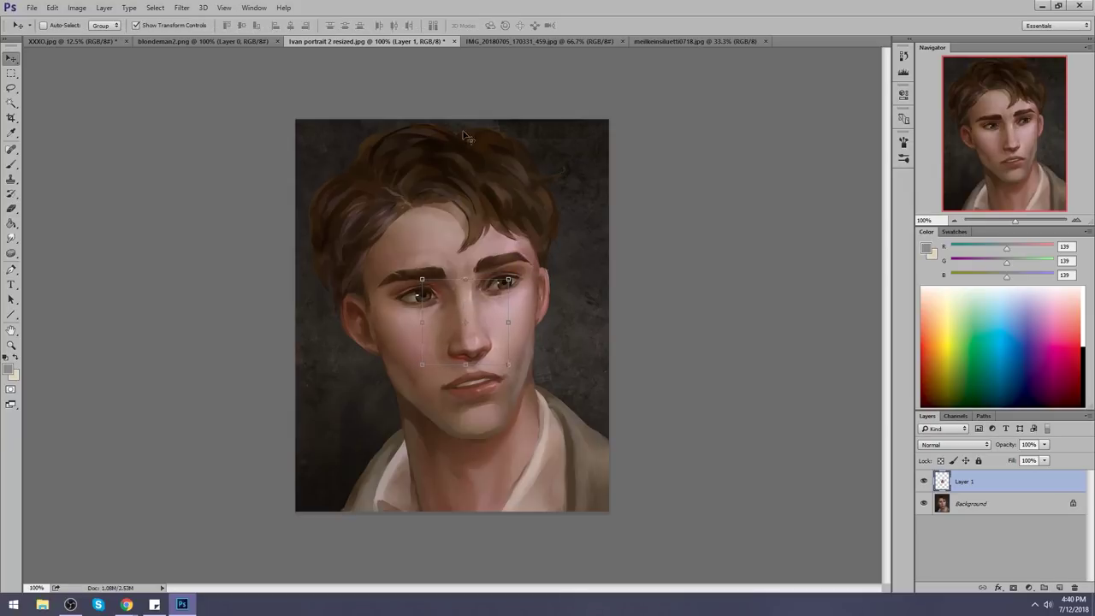
pyautogui.press('m')
pyautogui.press('l')
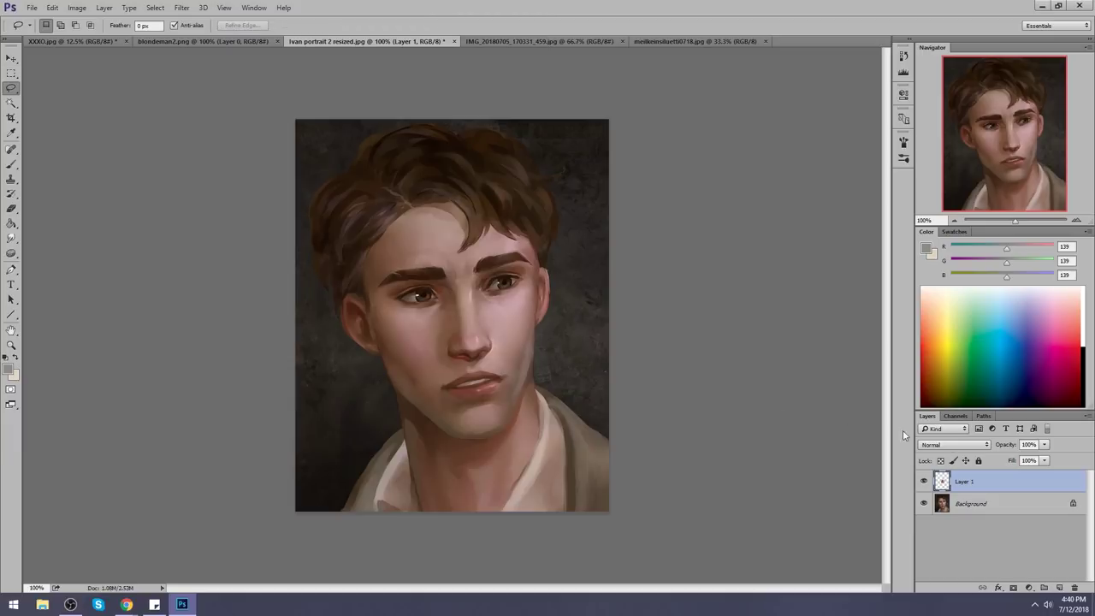
pyautogui.rightClick(975, 487)
pyautogui.click(918, 416)
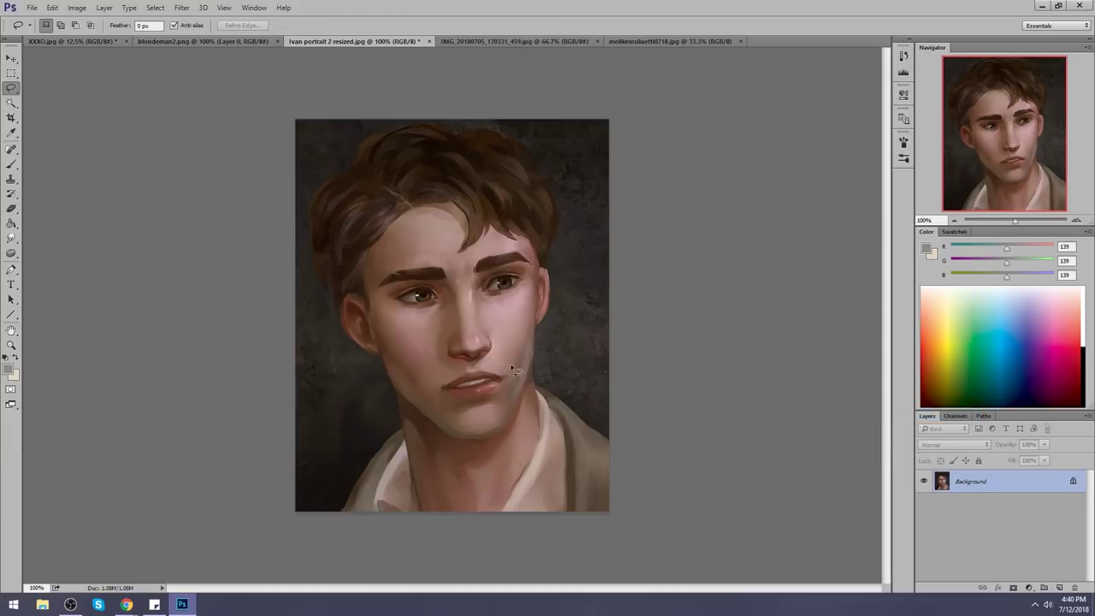
# Lasso the lips onto a new layer, nudge them slightly, and merge them into Background
pyautogui.moveTo(478, 370)
pyautogui.mouseDown()
pyautogui.moveTo(431, 385)
pyautogui.moveTo(441, 408)
pyautogui.moveTo(483, 410)
pyautogui.mouseUp()
pyautogui.moveTo(505, 370)
pyautogui.mouseDown()
pyautogui.moveTo(443, 386)
pyautogui.moveTo(479, 418)
pyautogui.moveTo(519, 370)
pyautogui.moveTo(511, 376)
pyautogui.mouseUp()
pyautogui.hotkey('ctrl', 'j')
pyautogui.press('v')
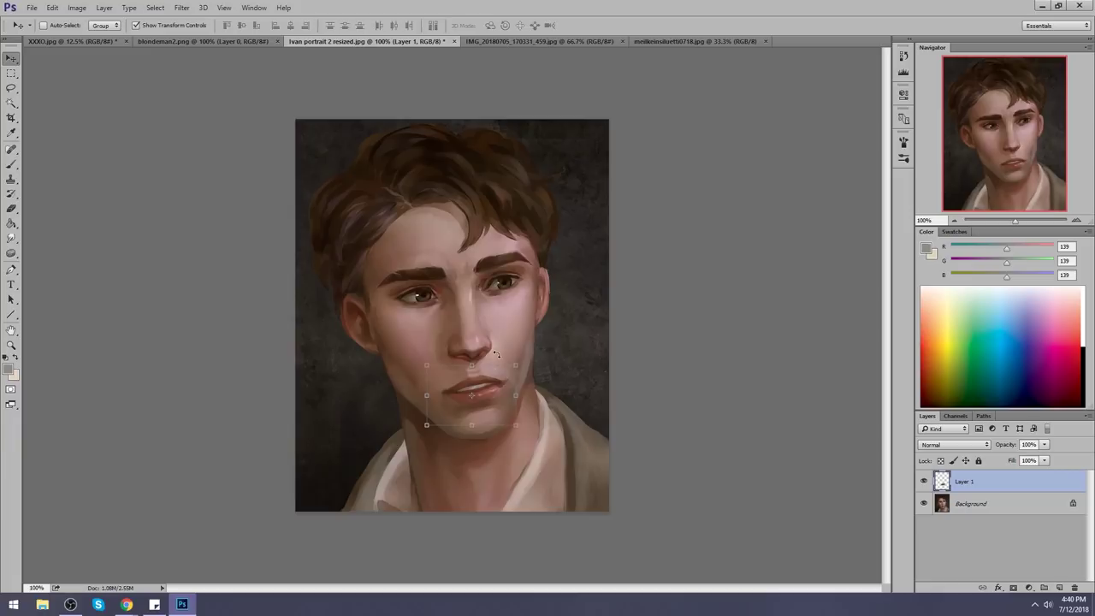
pyautogui.moveTo(497, 357); pyautogui.dragTo(497, 359)
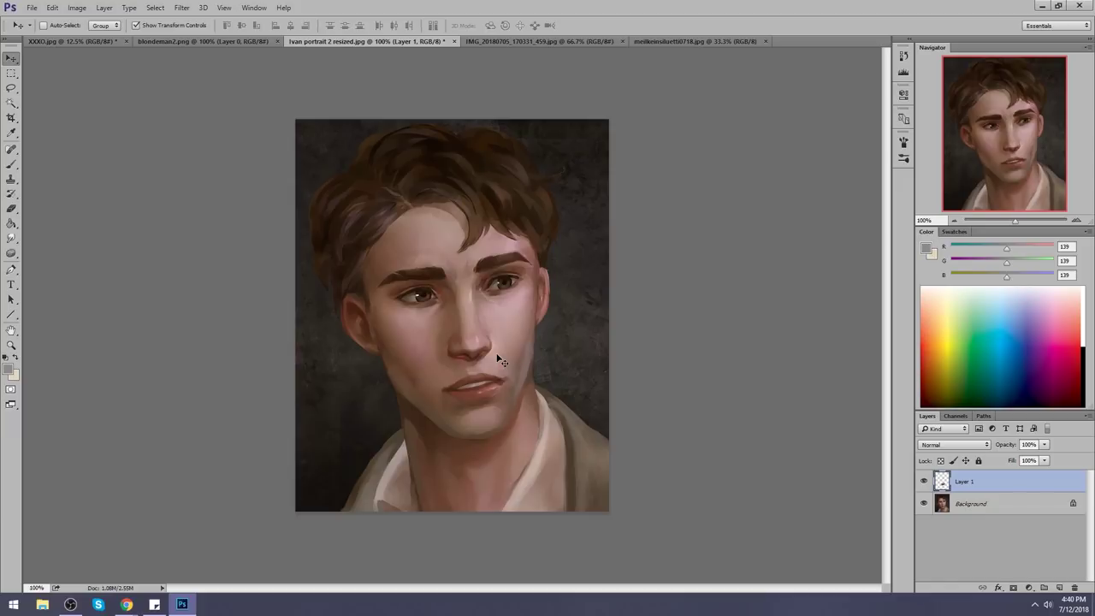
pyautogui.rightClick(984, 485)
pyautogui.click(939, 420)
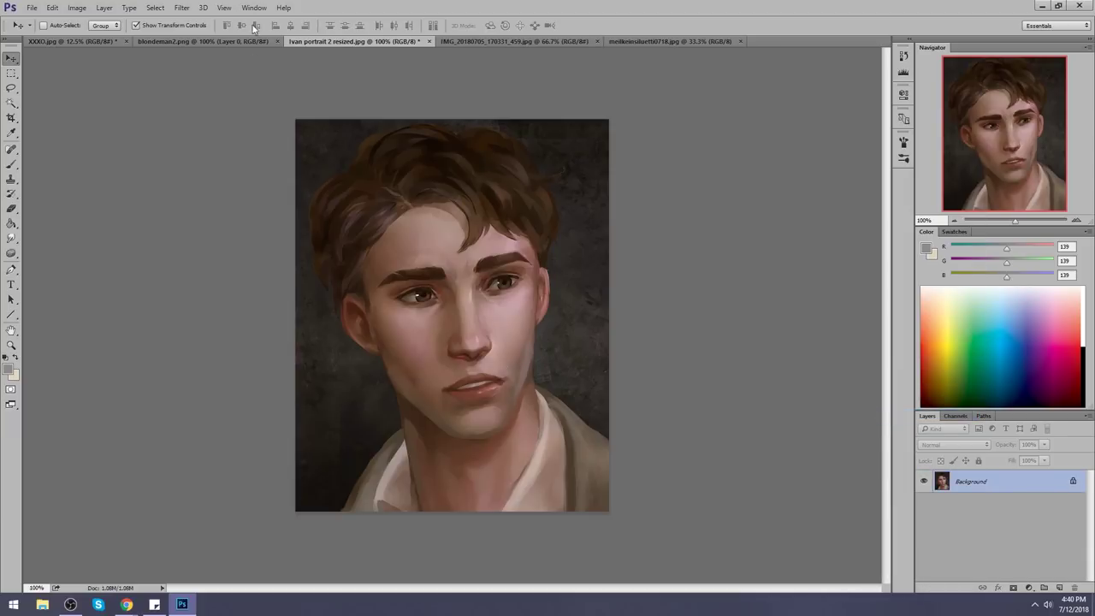
pyautogui.click(181, 8)
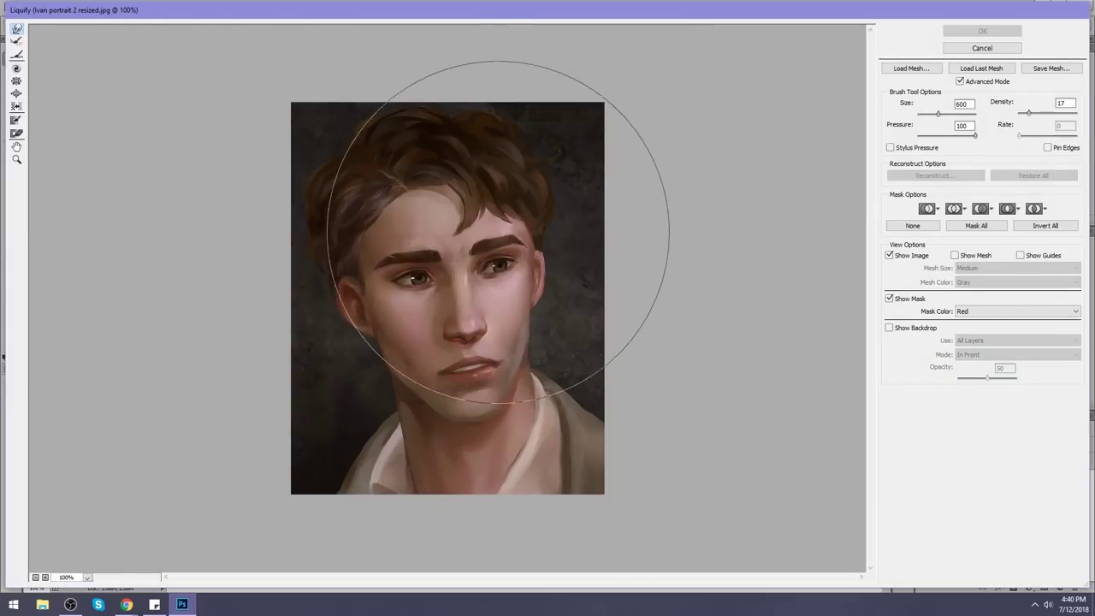
# In Liquify, push the left eyebrow heavier with a Forward Warp brush of about 150
pyautogui.click(16, 80)
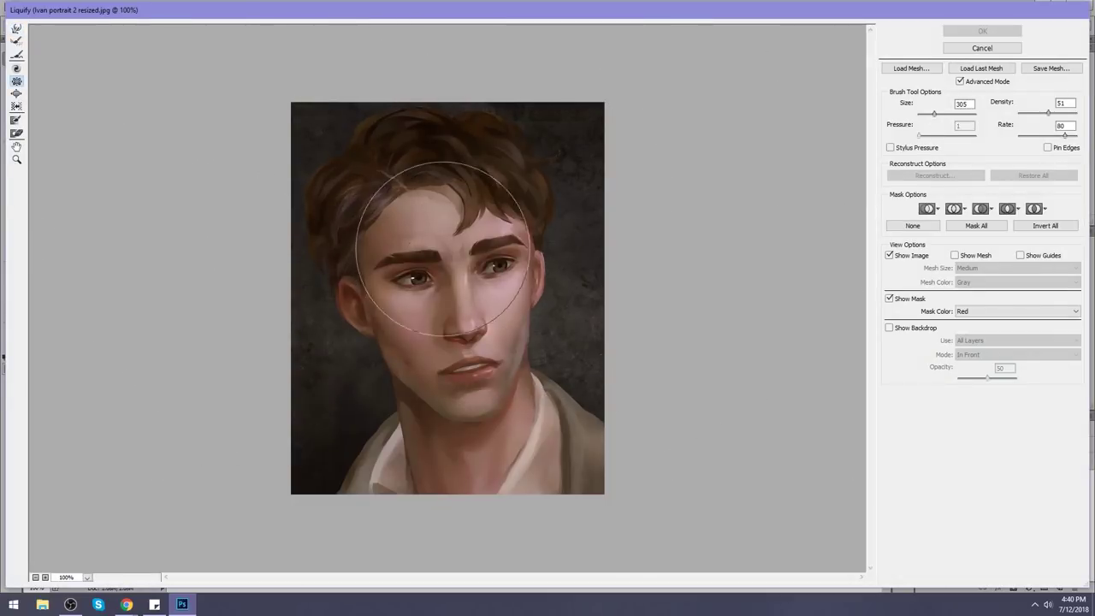
pyautogui.click(548, 264)
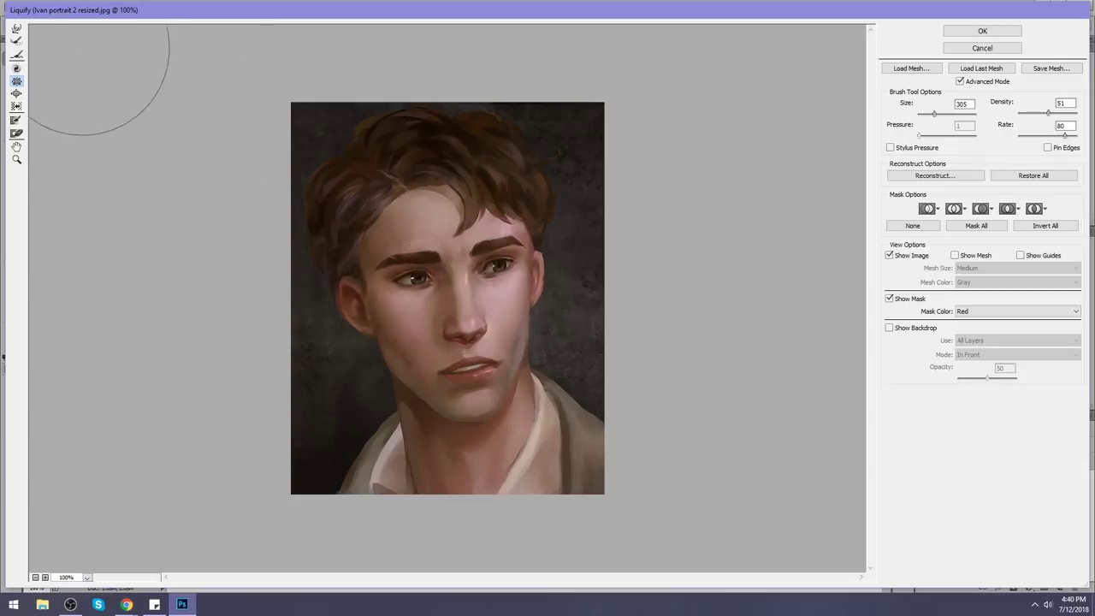
pyautogui.click(17, 29)
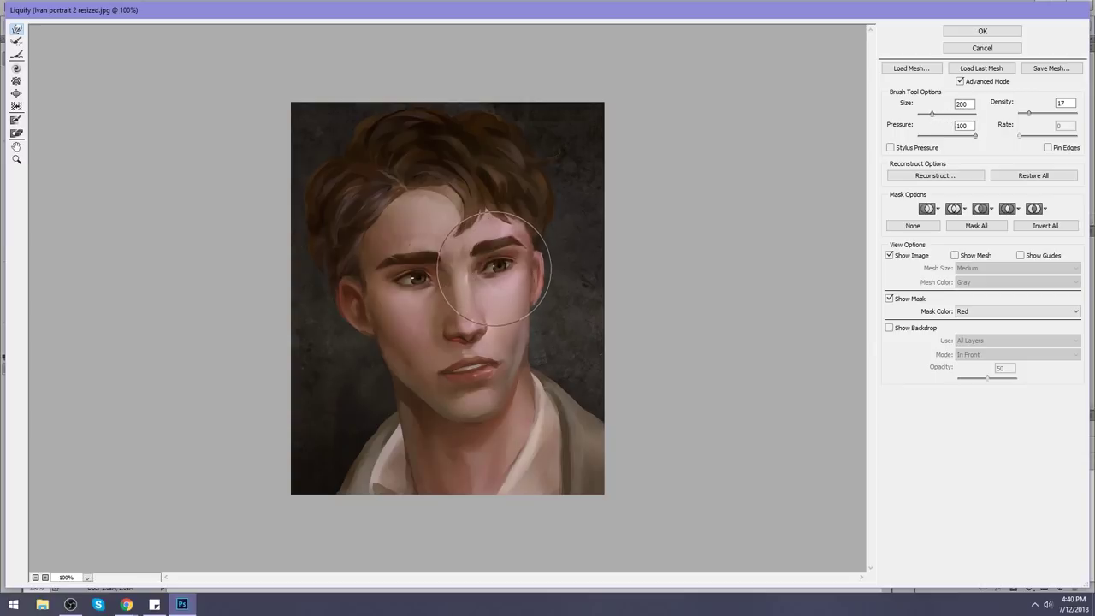
pyautogui.press(']')
pyautogui.press(']')
pyautogui.press(']')
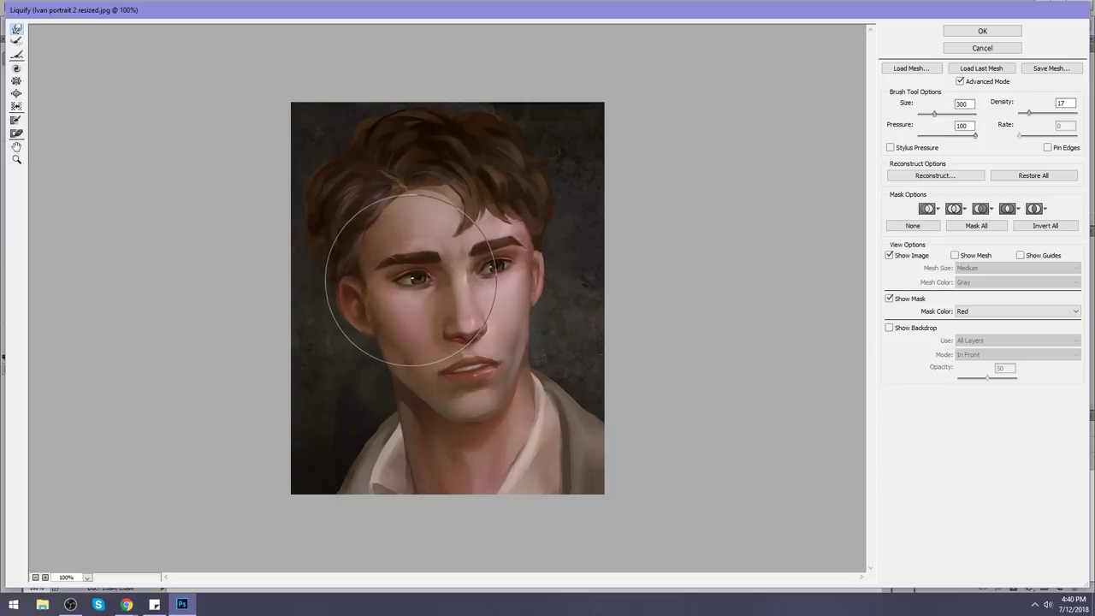
pyautogui.press('[')
pyautogui.press('[')
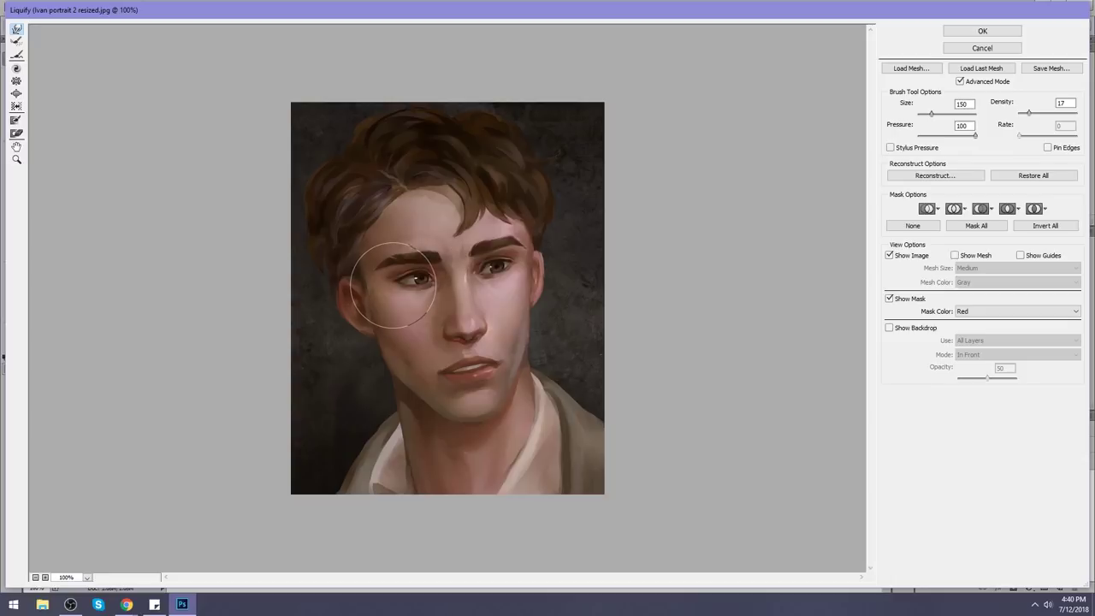
pyautogui.press('[')
pyautogui.press('[')
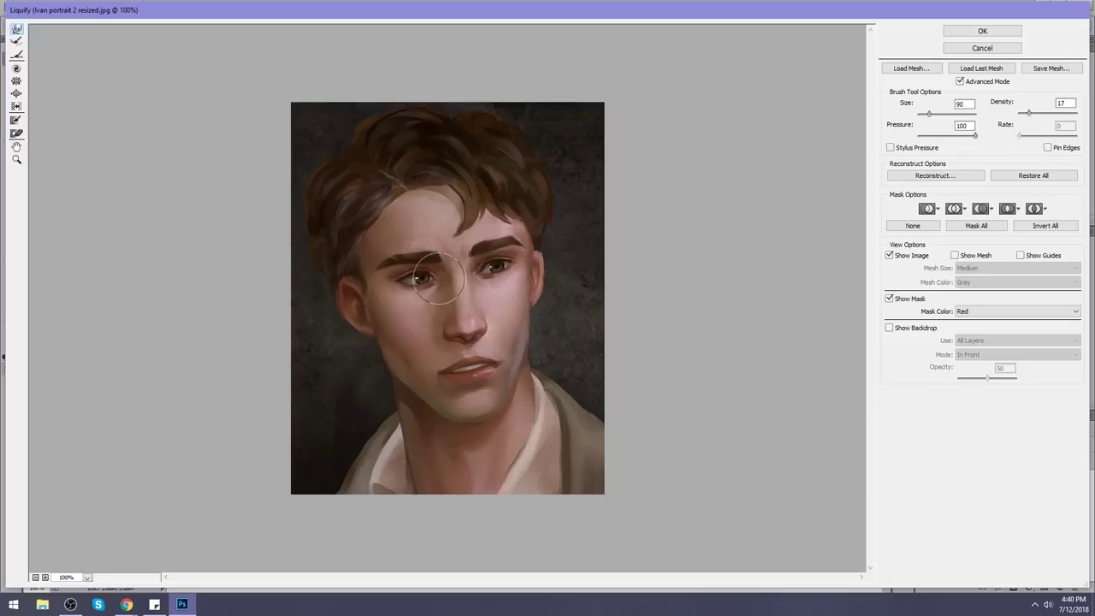
pyautogui.press(']')
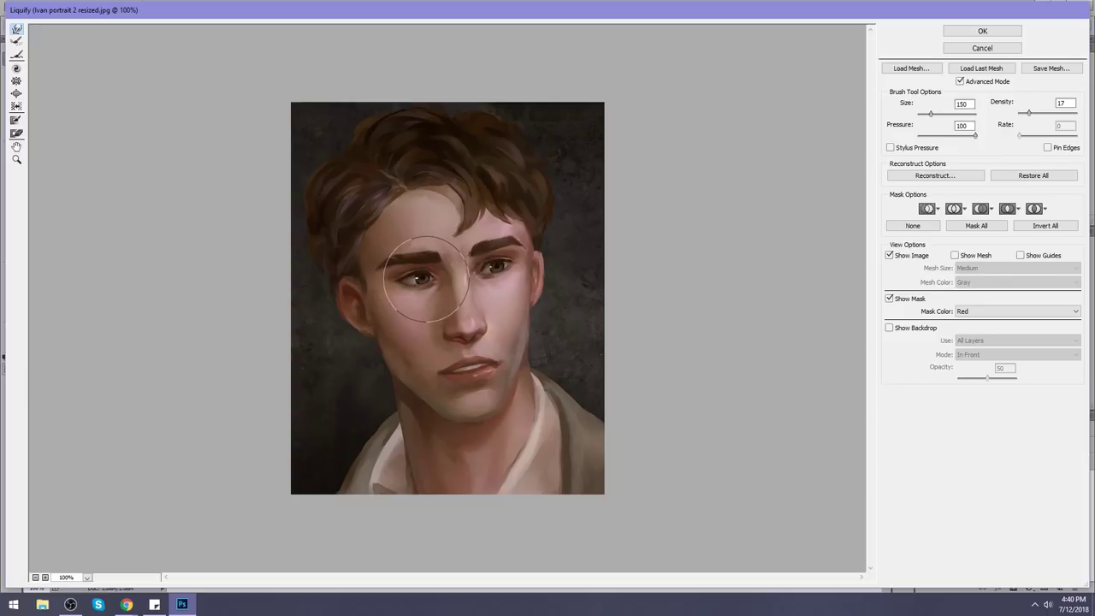
pyautogui.moveTo(427, 293); pyautogui.dragTo(427, 266)
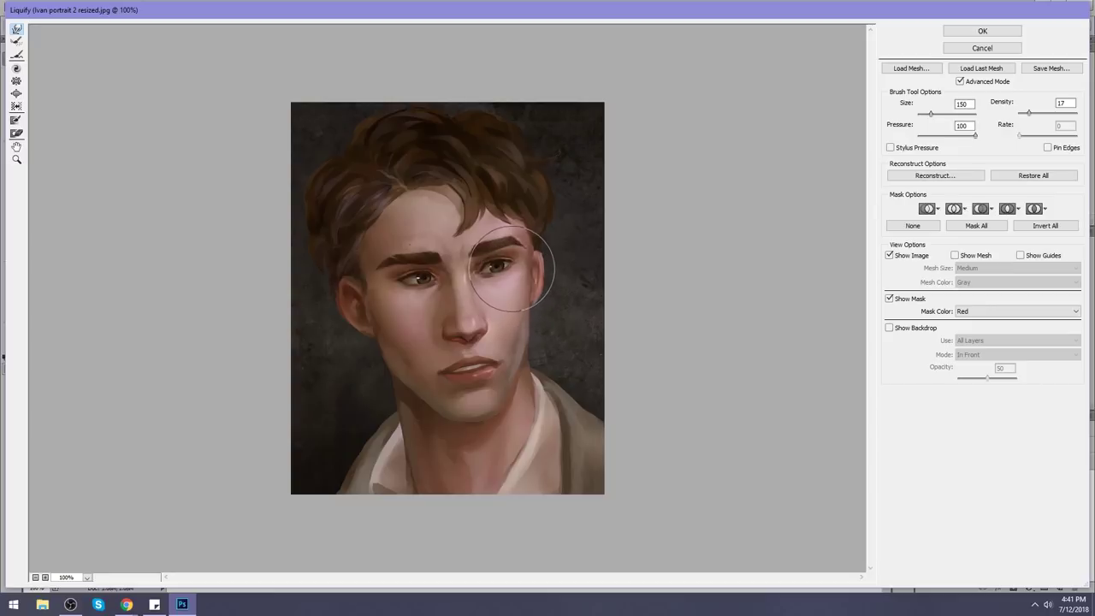
pyautogui.press('[')
pyautogui.press('[')
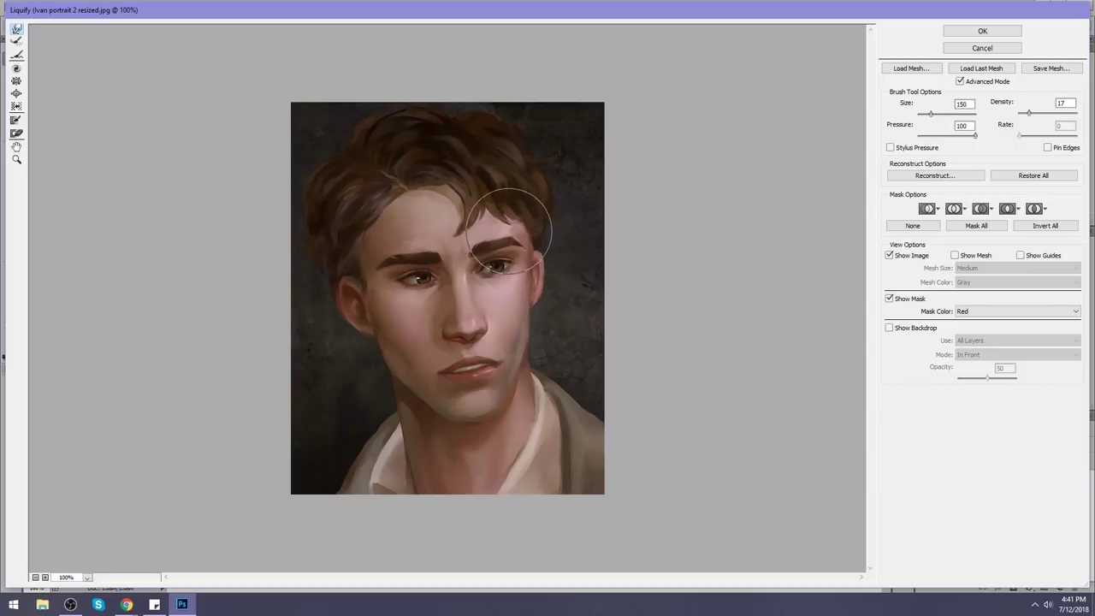
# Reshape the lips and left jaw with a 150-size Forward Warp brush
pyautogui.press(']')
pyautogui.press(']')
pyautogui.press(']')
pyautogui.press(']')
pyautogui.press(']')
pyautogui.press(']')
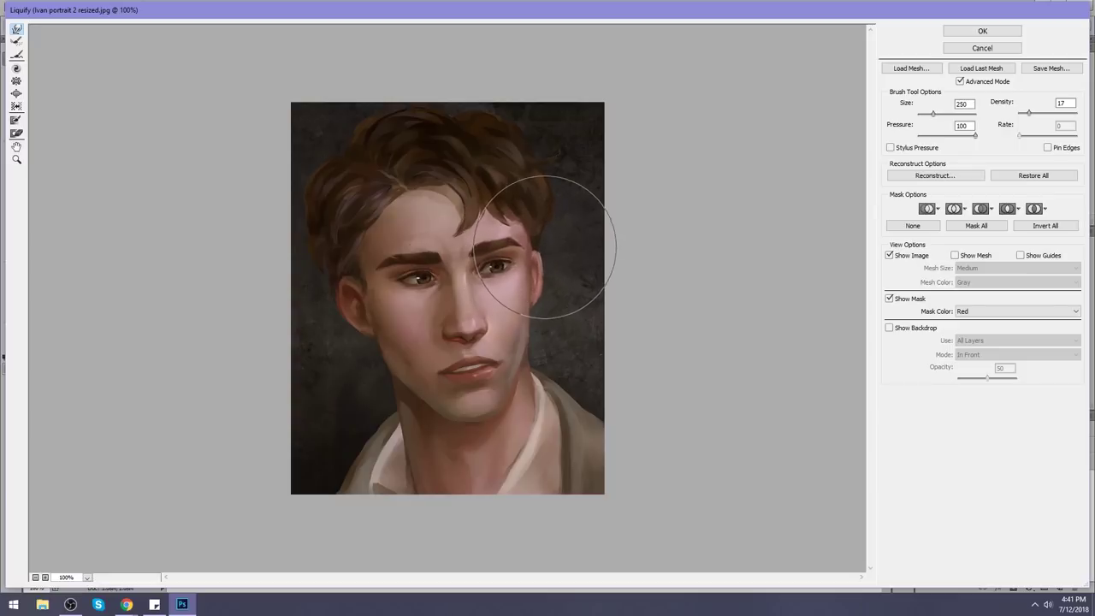
pyautogui.press('[')
pyautogui.press('[')
pyautogui.press('[')
pyautogui.press('[')
pyautogui.press('[')
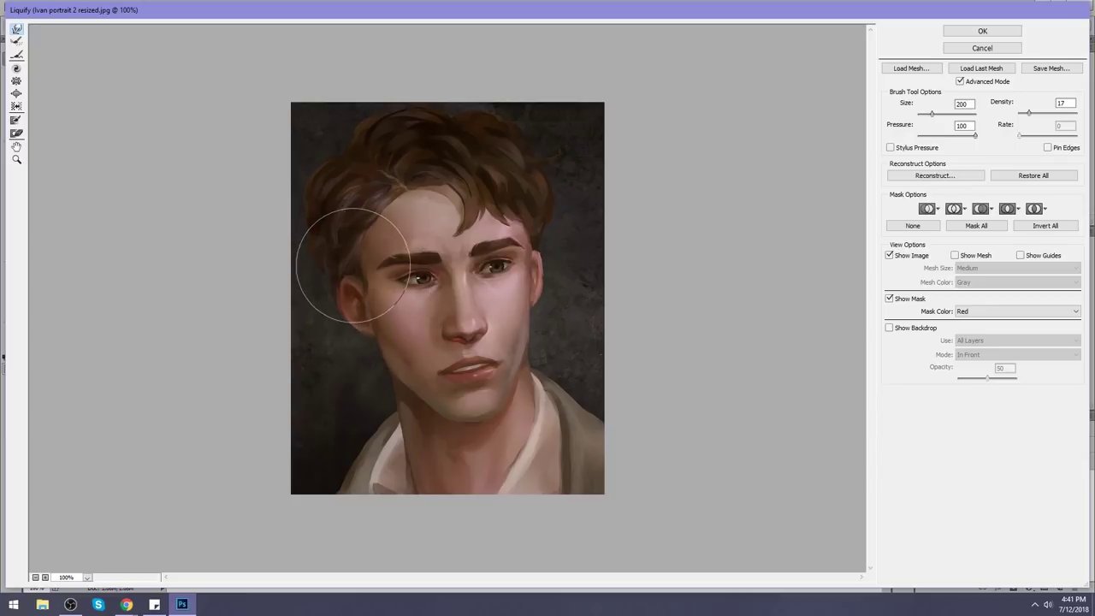
pyautogui.press('[')
pyautogui.press('[')
pyautogui.press('[')
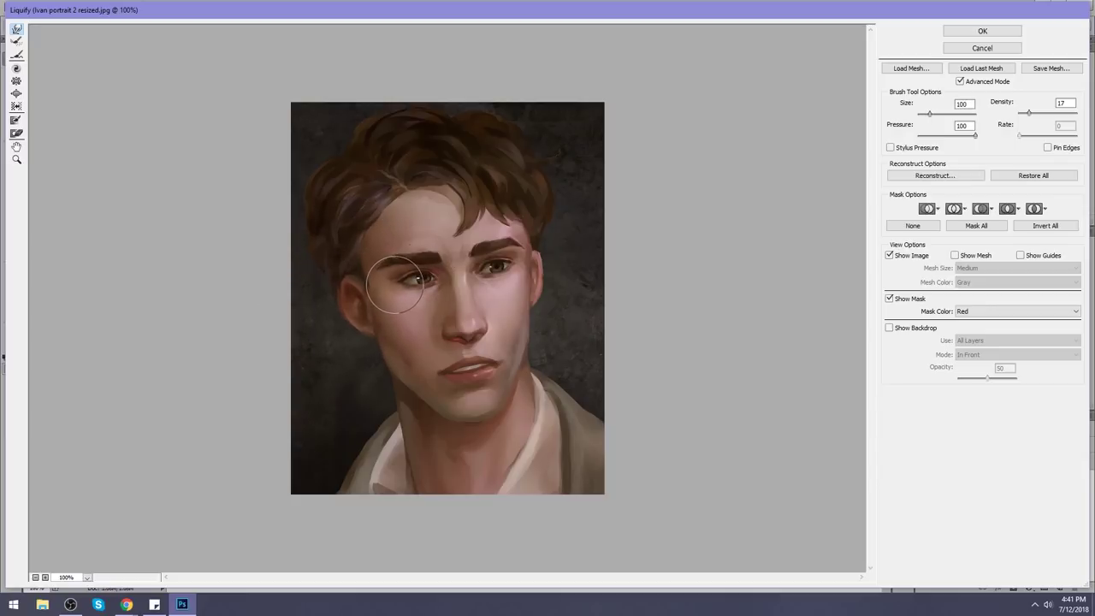
pyautogui.press('[')
pyautogui.press('[')
pyautogui.press('[')
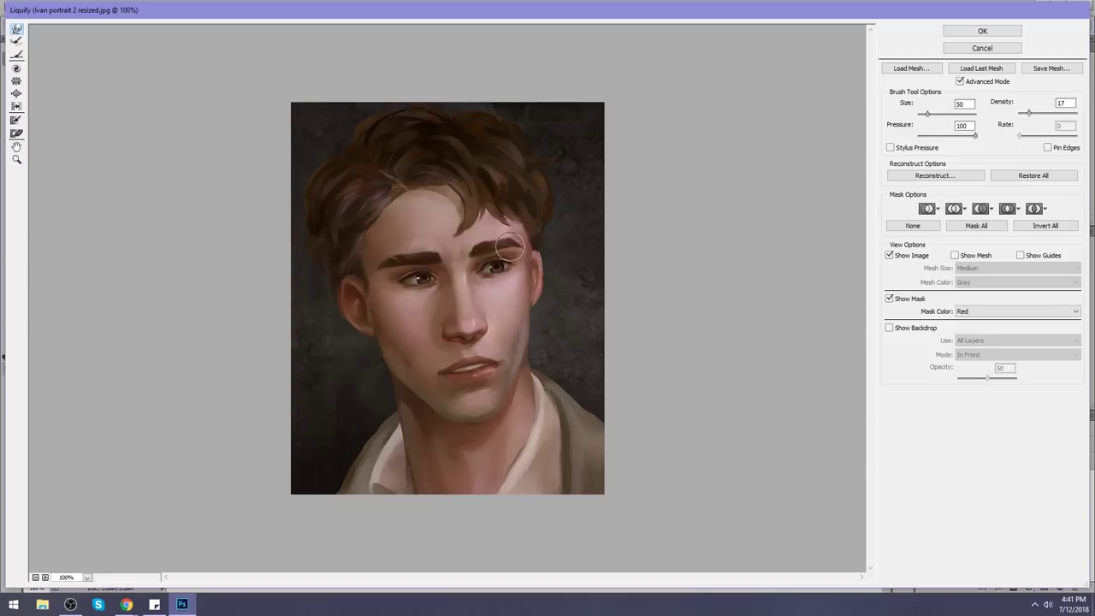
pyautogui.press(']')
pyautogui.press(']')
pyautogui.press(']')
pyautogui.press(']')
pyautogui.press(']')
pyautogui.press(']')
pyautogui.press('[')
pyautogui.press('[')
pyautogui.press('[')
pyautogui.press('[')
pyautogui.press('[')
pyautogui.press(']')
pyautogui.press(']')
pyautogui.press(']')
pyautogui.moveTo(501, 359); pyautogui.dragTo(431, 373)
# Vary the warp brush between 125 and 300 for further reshaping, then apply Liquify
pyautogui.press('[')
pyautogui.press('[')
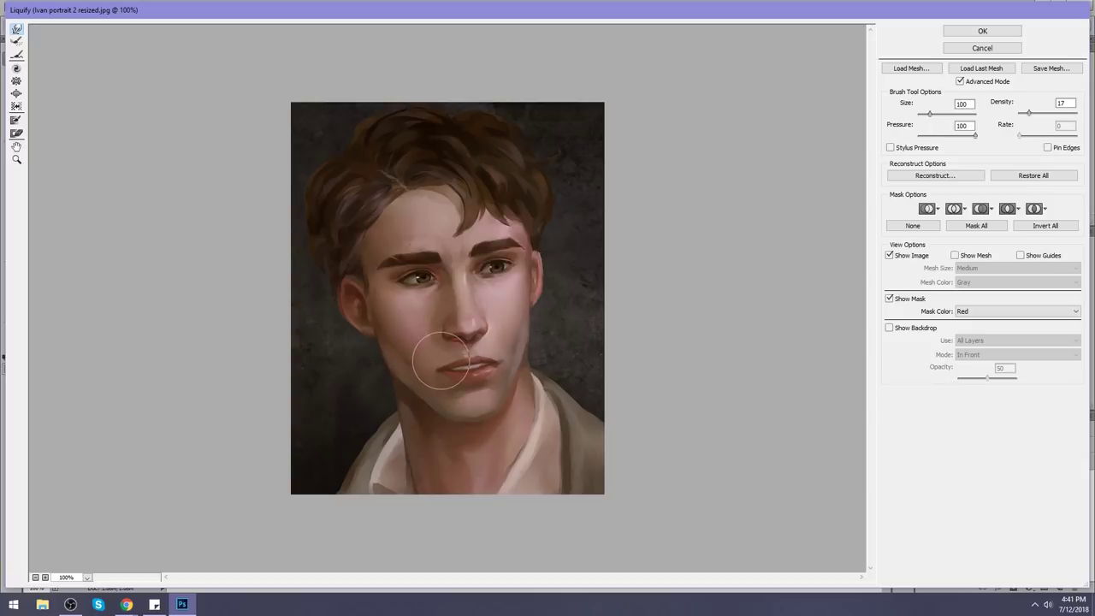
pyautogui.press(']')
pyautogui.press(']')
pyautogui.press(']')
pyautogui.press(']')
pyautogui.press(']')
pyautogui.press(']')
pyautogui.press(']')
pyautogui.press(']')
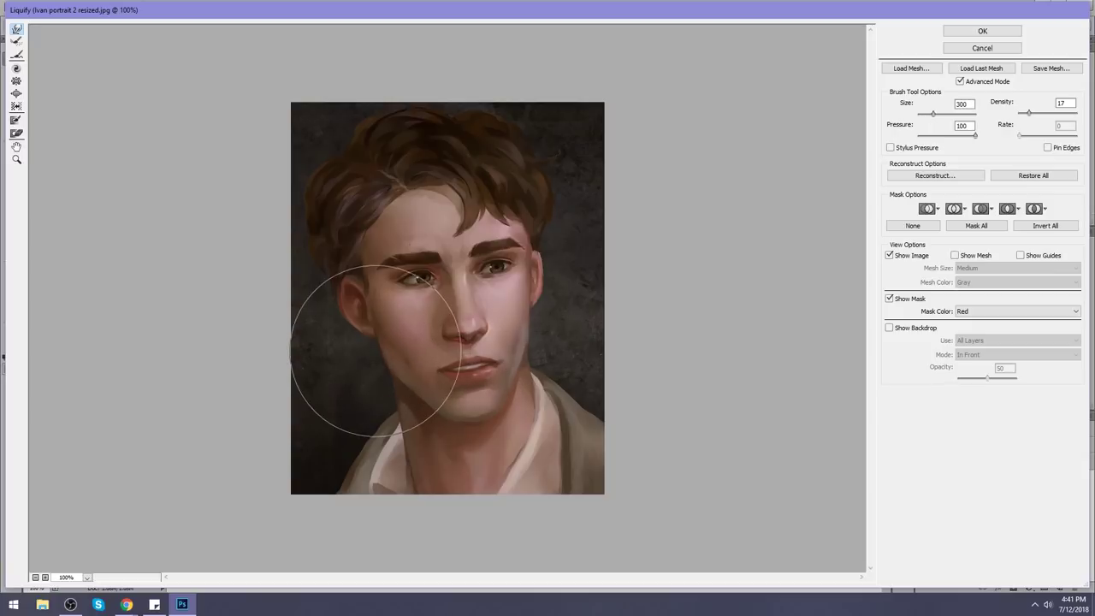
pyautogui.press('[')
pyautogui.press('[')
pyautogui.press('[')
pyautogui.press('[')
pyautogui.press('[')
pyautogui.press('[')
pyautogui.press('[')
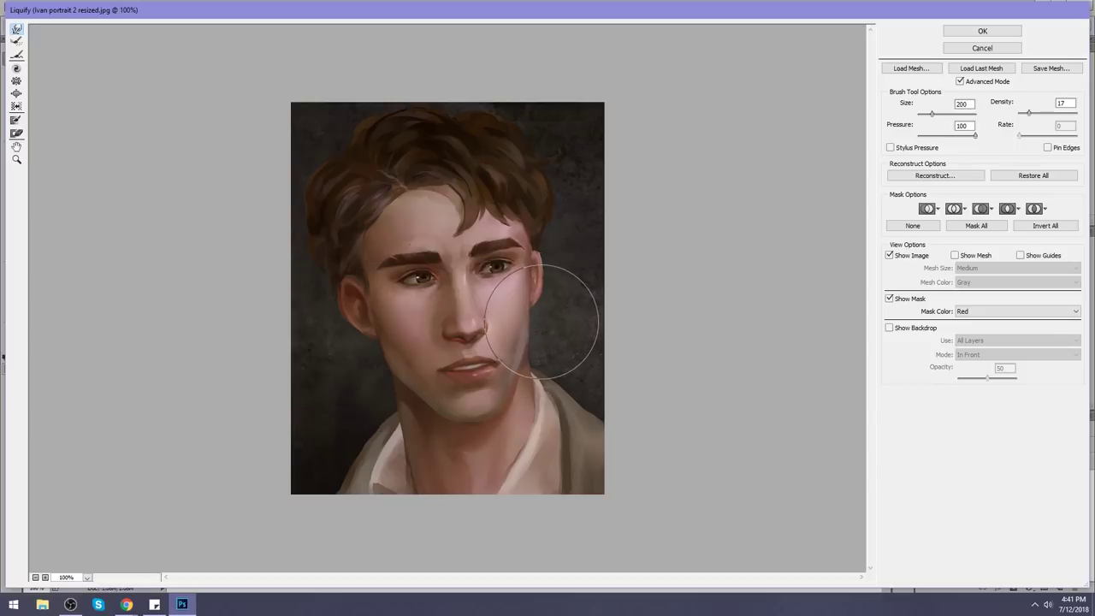
pyautogui.press(']')
pyautogui.press(']')
pyautogui.press(']')
pyautogui.press(']')
pyautogui.press(']')
pyautogui.press(']')
pyautogui.press(']')
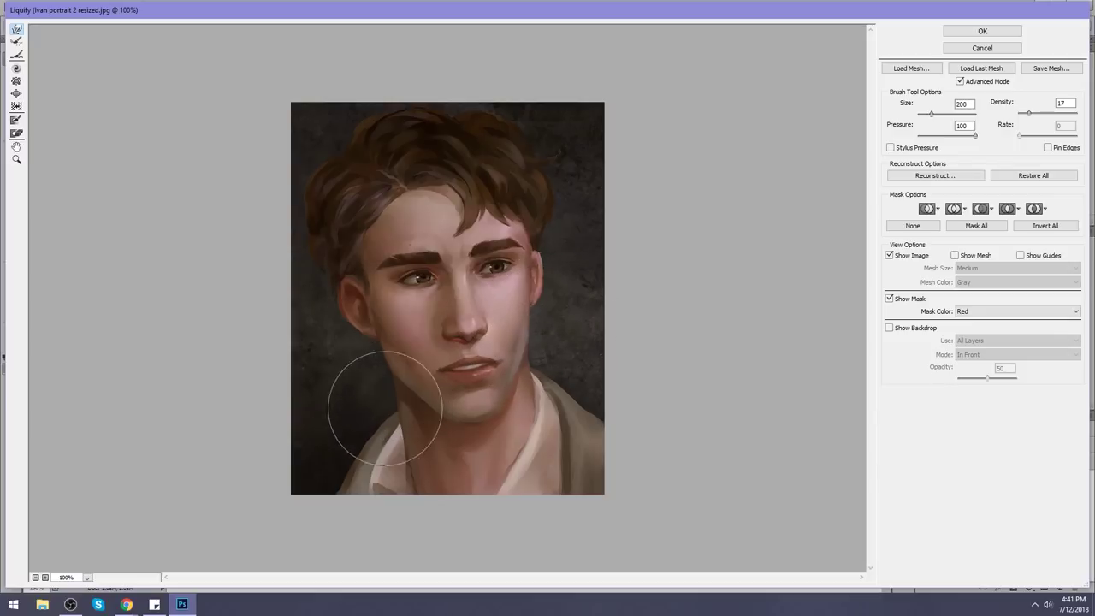
pyautogui.press('[')
pyautogui.press('[')
pyautogui.press('[')
pyautogui.press('[')
pyautogui.press('[')
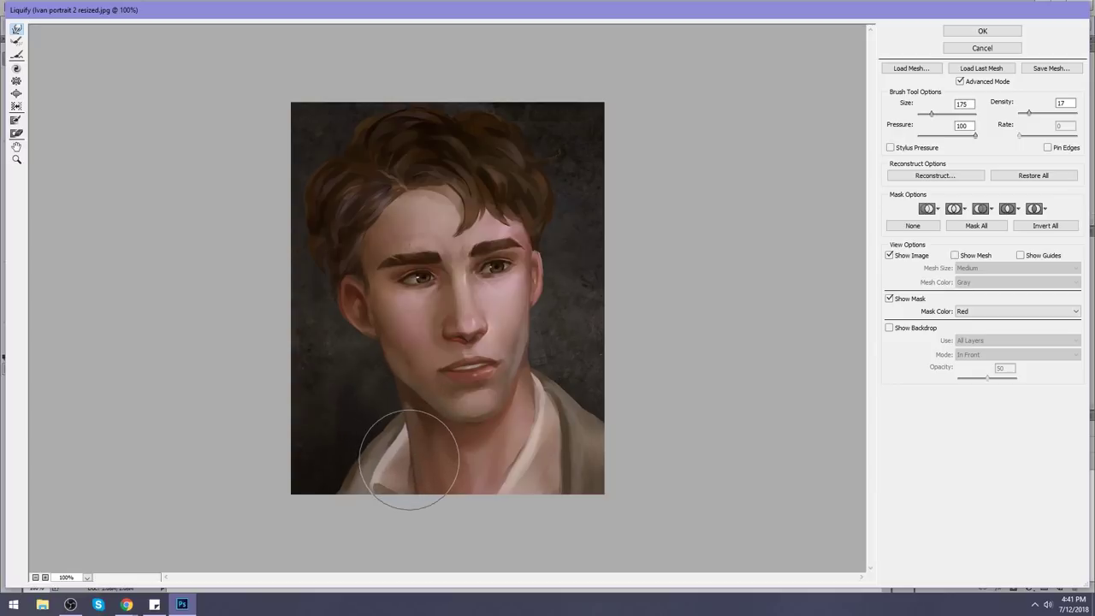
pyautogui.press('[')
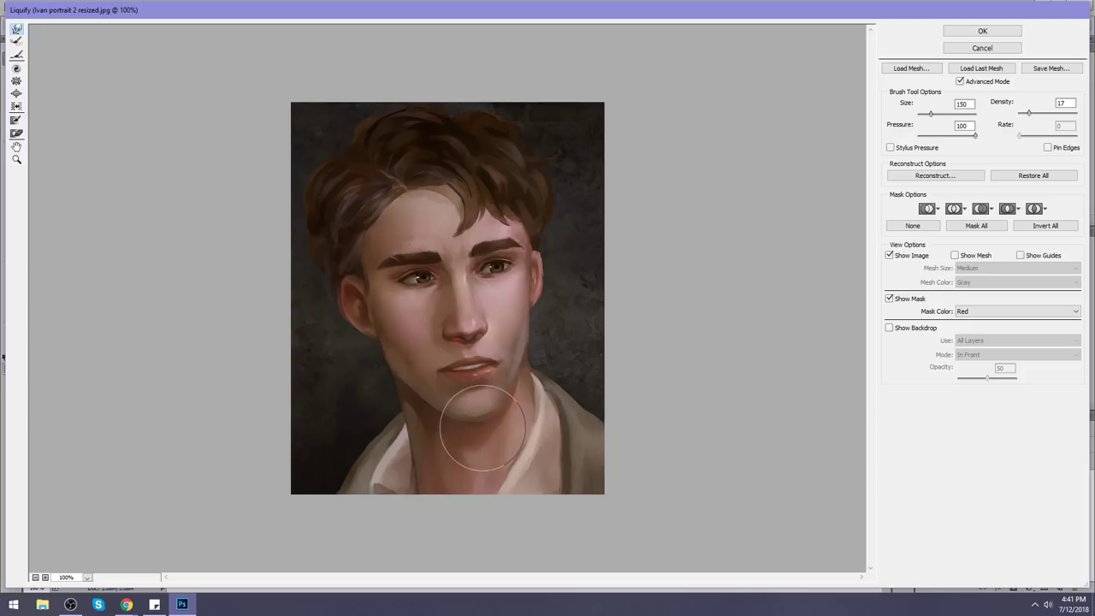
pyautogui.press('[')
pyautogui.press('[')
pyautogui.press('[')
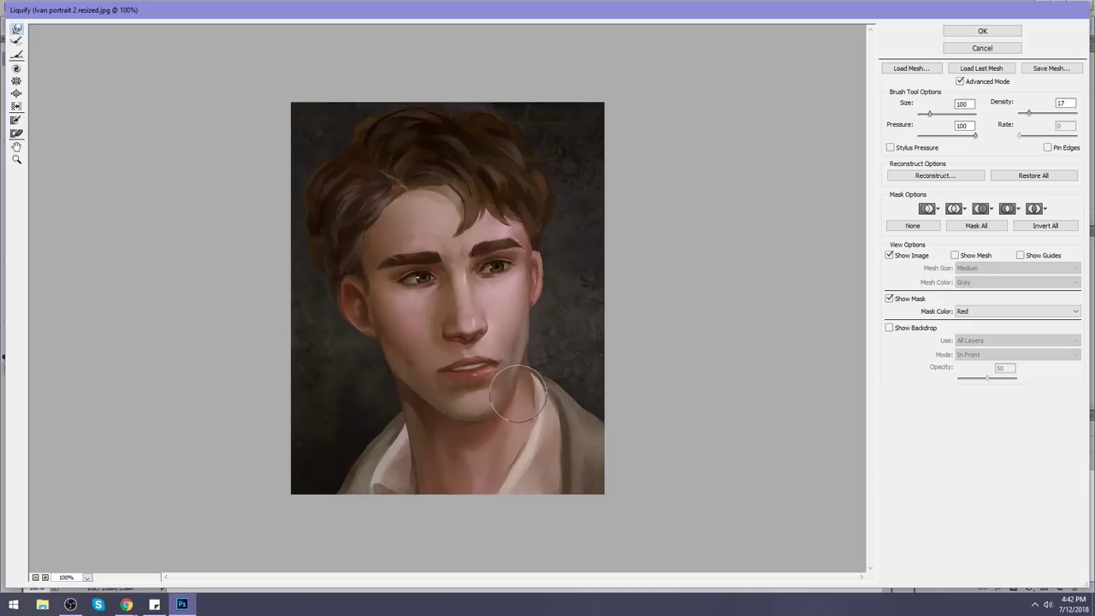
pyautogui.press(']')
pyautogui.press(']')
pyautogui.press(']')
pyautogui.press(']')
pyautogui.press(']')
pyautogui.press(']')
pyautogui.press('[')
pyautogui.press('[')
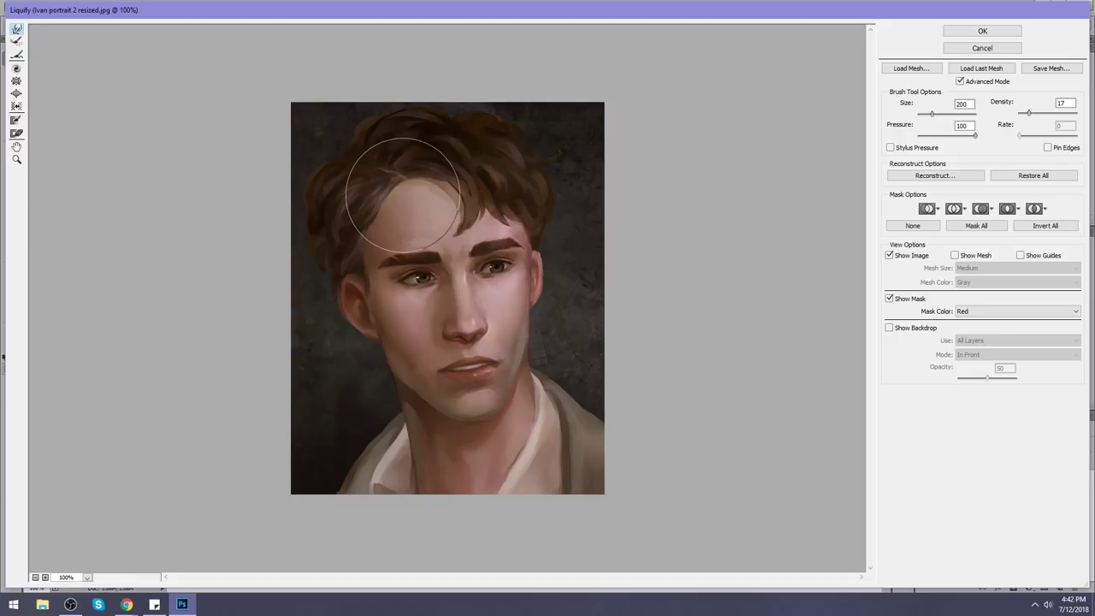
pyautogui.click(951, 29)
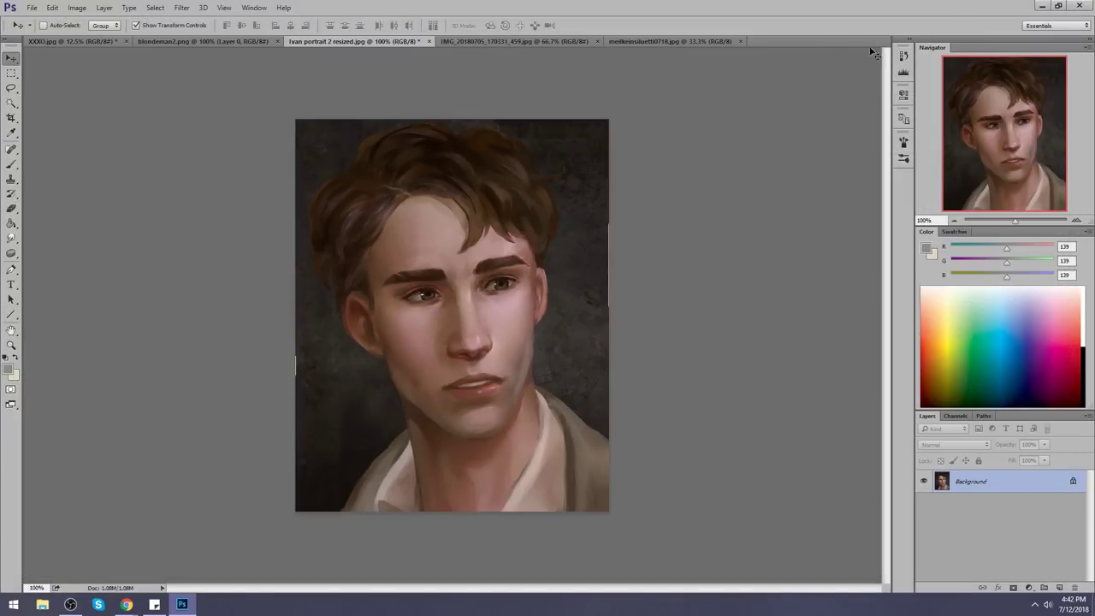
# Switch to the Brush and sample a skin colour from the forehead
pyautogui.press('b')
pyautogui.keyDown('alt'); pyautogui.click(417, 256); pyautogui.keyUp('alt')
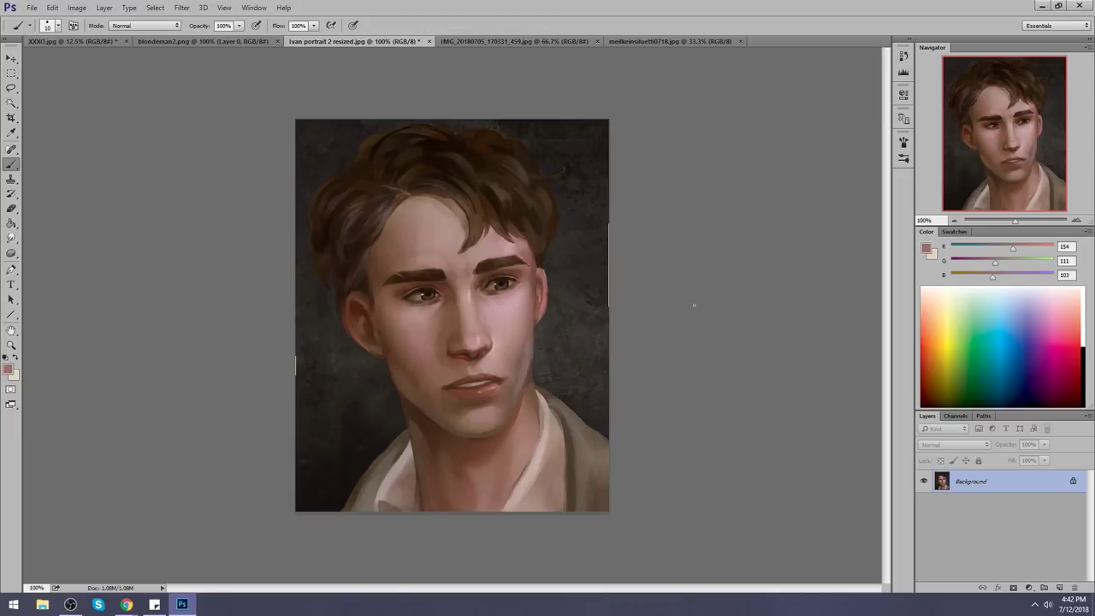
pyautogui.scroll(1, 681, 302)
pyautogui.scroll(-2, 699, 296)
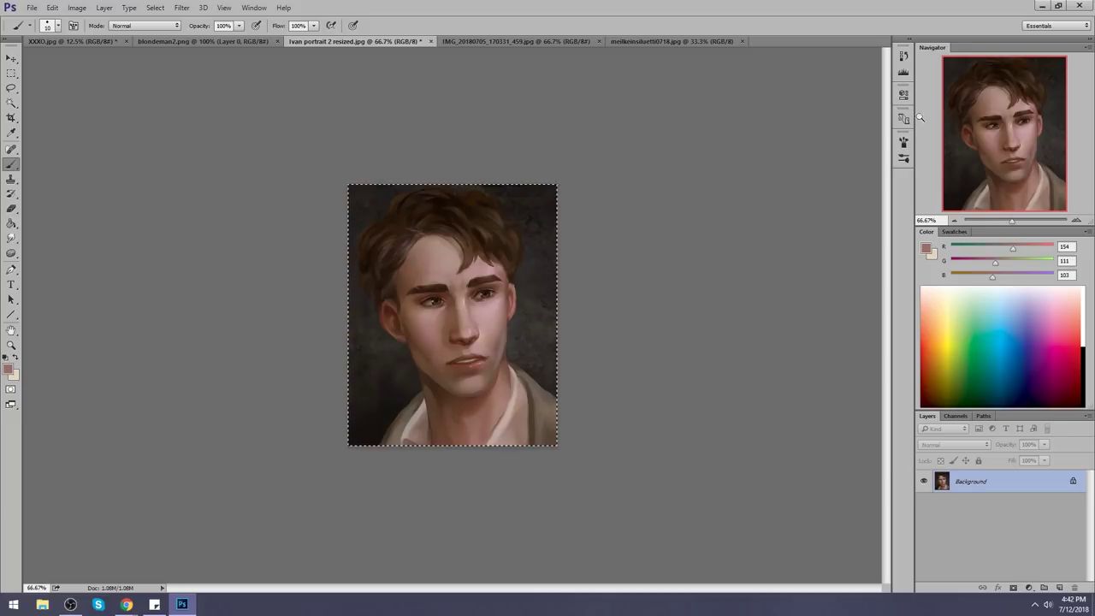
# Revert to the original state in History, duplicate it as hidden Layer 1, and view at 100%
pyautogui.click(904, 55)
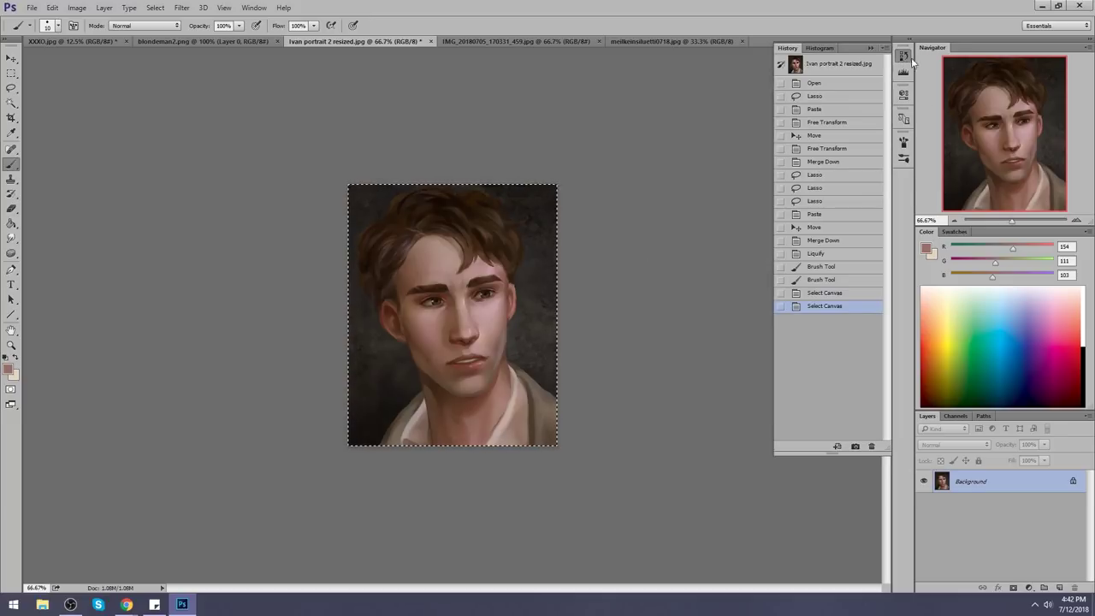
pyautogui.click(852, 65)
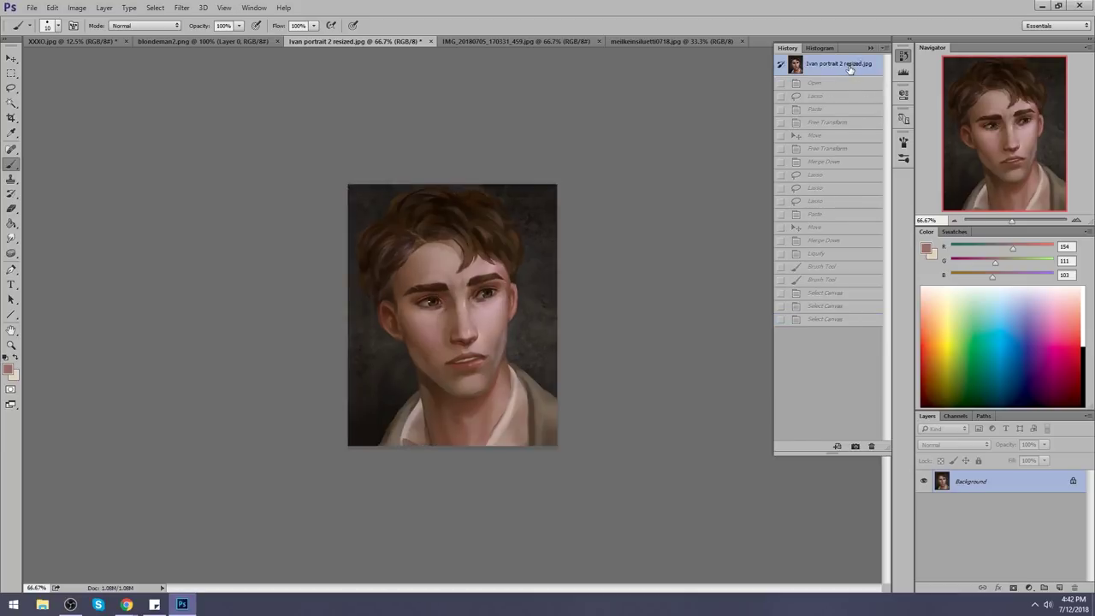
pyautogui.hotkey('ctrl', 'j')
pyautogui.click(870, 48)
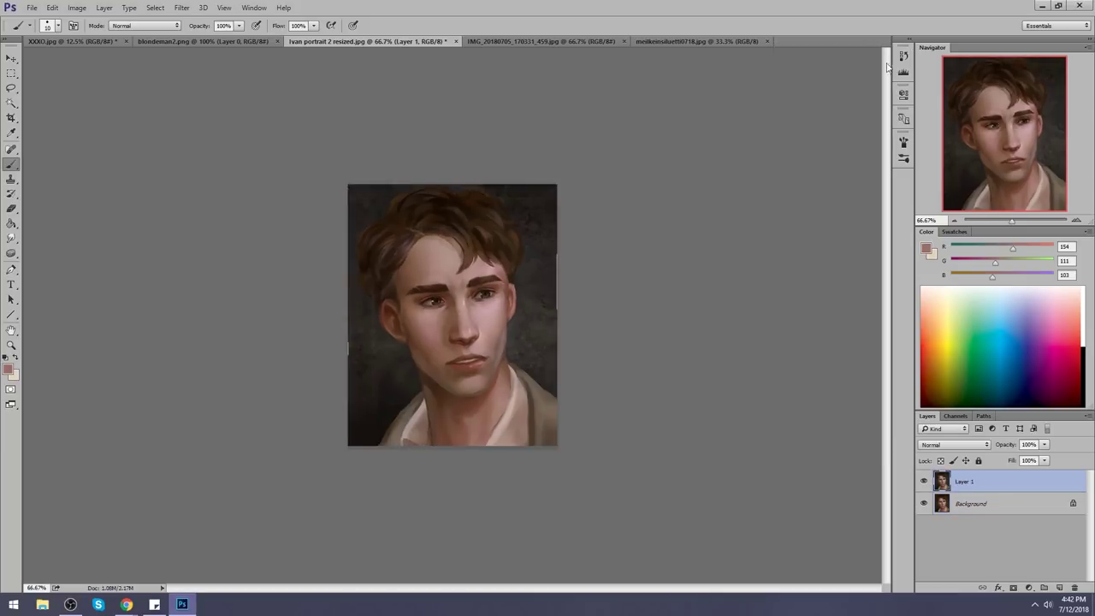
pyautogui.click(923, 482)
pyautogui.hotkey('ctrl', '1')
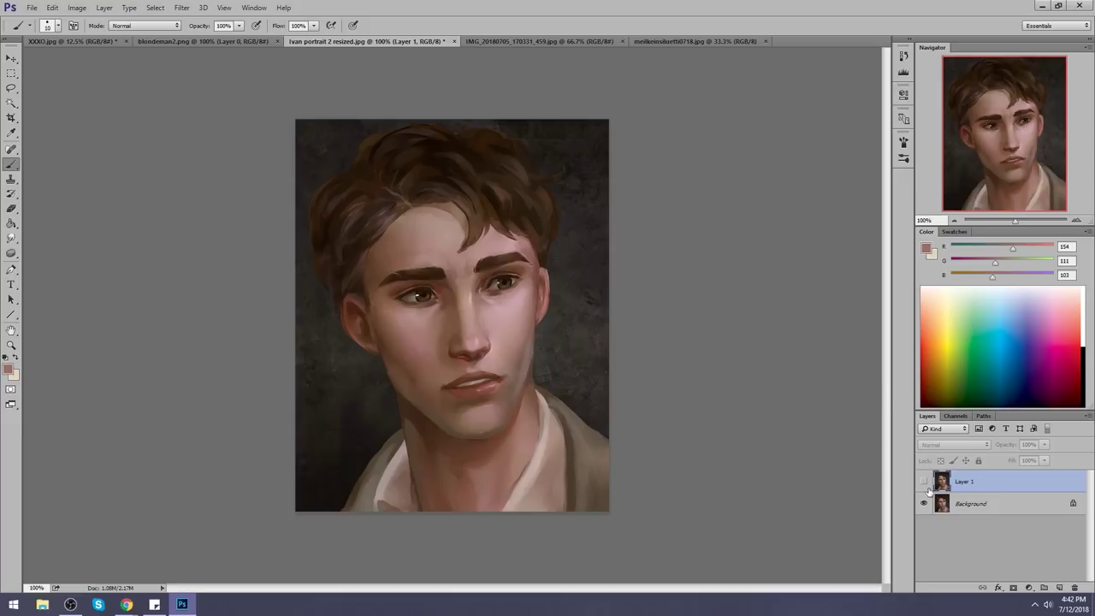
# Toggle Layer 1's visibility repeatedly to compare it with the original face
pyautogui.click(924, 482)
pyautogui.click(924, 482)
pyautogui.click(925, 484)
pyautogui.click(924, 482)
pyautogui.click(924, 482)
pyautogui.click(925, 484)
pyautogui.click(924, 482)
# Liquify Layer 1's hair and cheek edges with brush sizes 90–175, then apply
pyautogui.click(182, 8)
pyautogui.click(196, 92)
pyautogui.moveTo(385, 186)
pyautogui.mouseDown()
pyautogui.moveTo(444, 166)
pyautogui.moveTo(376, 176)
pyautogui.moveTo(427, 176)
pyautogui.moveTo(394, 178)
pyautogui.moveTo(344, 232)
pyautogui.moveTo(354, 203)
pyautogui.moveTo(403, 176)
pyautogui.moveTo(438, 189)
pyautogui.moveTo(462, 156)
pyautogui.moveTo(500, 167)
pyautogui.moveTo(513, 196)
pyautogui.mouseUp()
pyautogui.moveTo(325, 239)
pyautogui.mouseDown()
pyautogui.moveTo(342, 262)
pyautogui.moveTo(324, 311)
pyautogui.moveTo(331, 324)
pyautogui.moveTo(312, 308)
pyautogui.moveTo(294, 322)
pyautogui.moveTo(274, 249)
pyautogui.mouseUp()
pyautogui.moveTo(601, 225)
pyautogui.mouseDown()
pyautogui.moveTo(600, 273)
pyautogui.moveTo(611, 264)
pyautogui.moveTo(613, 215)
pyautogui.moveTo(557, 288)
pyautogui.moveTo(576, 205)
pyautogui.mouseUp()
pyautogui.press('[')
pyautogui.press('[')
pyautogui.press('[')
pyautogui.press('[')
pyautogui.press('[')
pyautogui.press('[')
pyautogui.press('[')
pyautogui.press('[')
pyautogui.press('[')
pyautogui.press('[')
pyautogui.press('[')
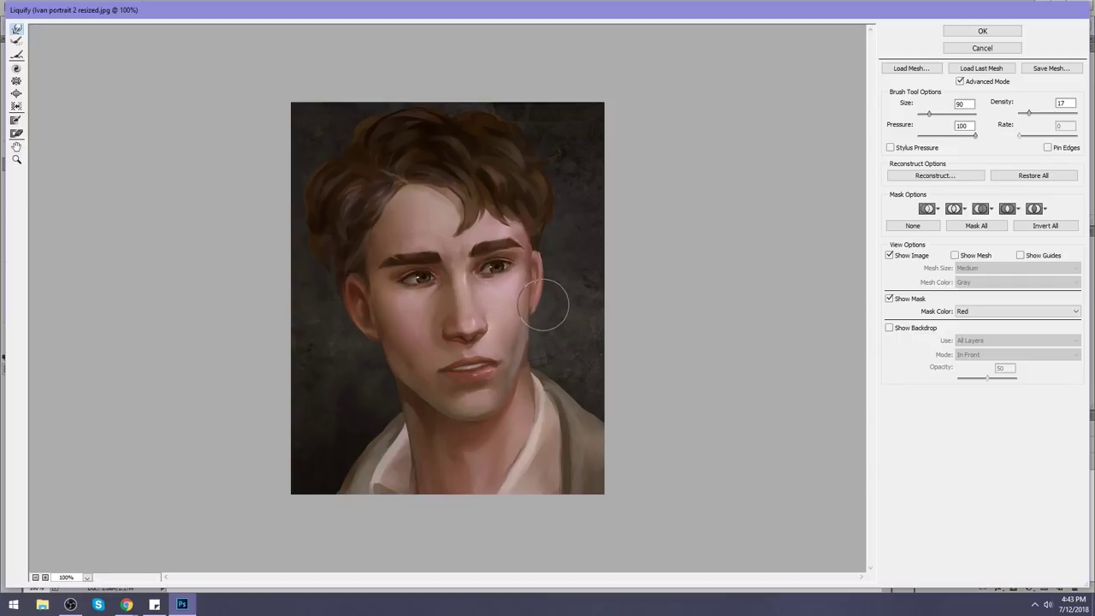
pyautogui.press(']')
pyautogui.press(']')
pyautogui.press(']')
pyautogui.press(']')
pyautogui.press(']')
pyautogui.press(']')
pyautogui.press(']')
pyautogui.press(']')
pyautogui.press(']')
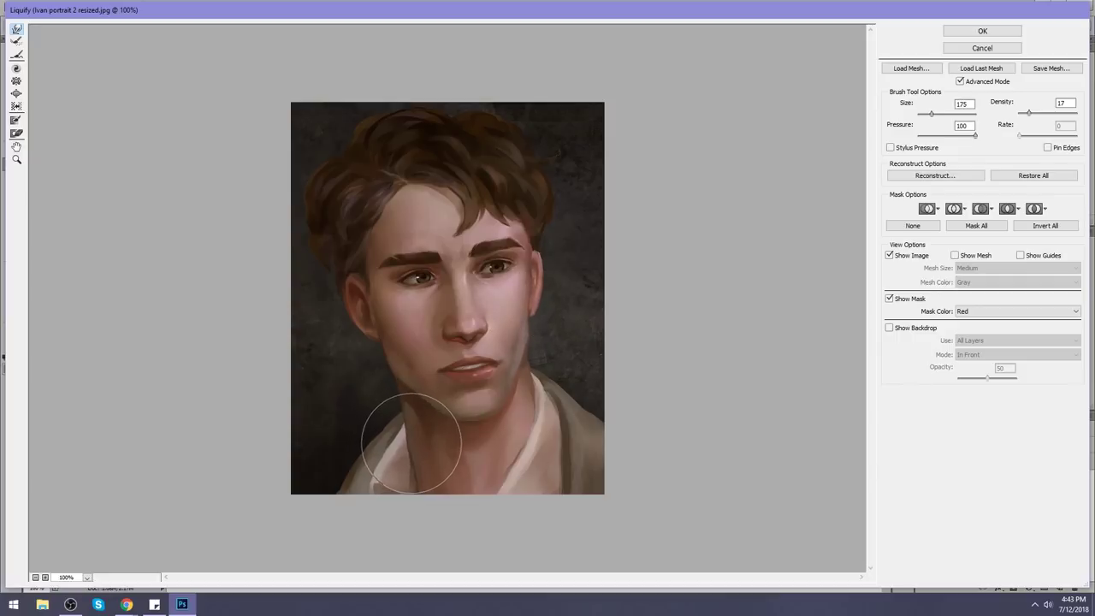
pyautogui.press('[')
pyautogui.press('[')
pyautogui.press('[')
pyautogui.press('[')
pyautogui.press('[')
pyautogui.press('[')
pyautogui.press('[')
pyautogui.press('[')
pyautogui.press('[')
pyautogui.press('[')
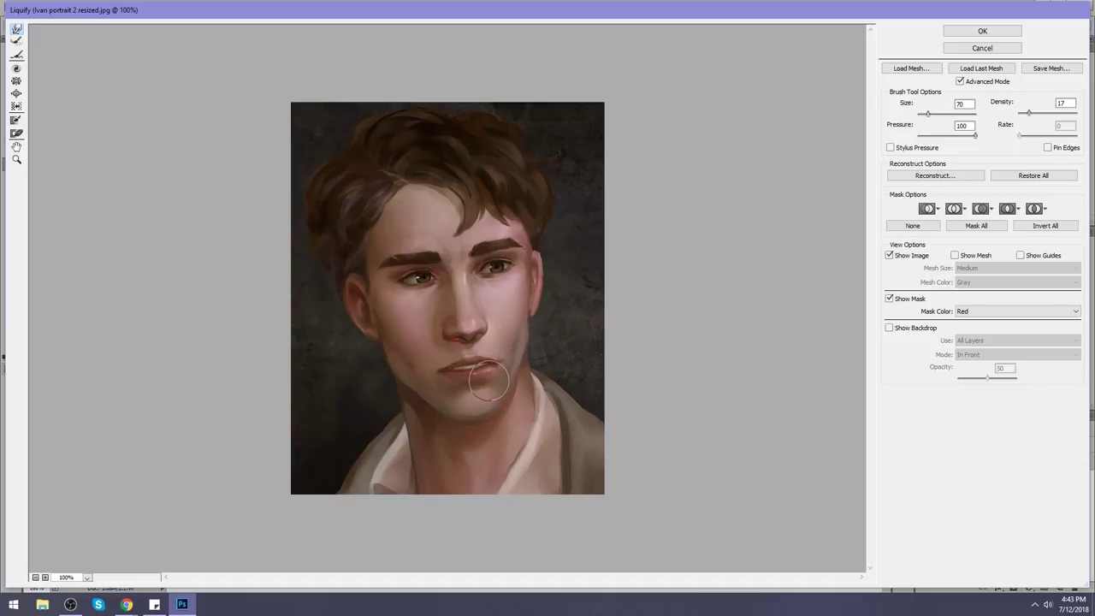
pyautogui.click(1001, 31)
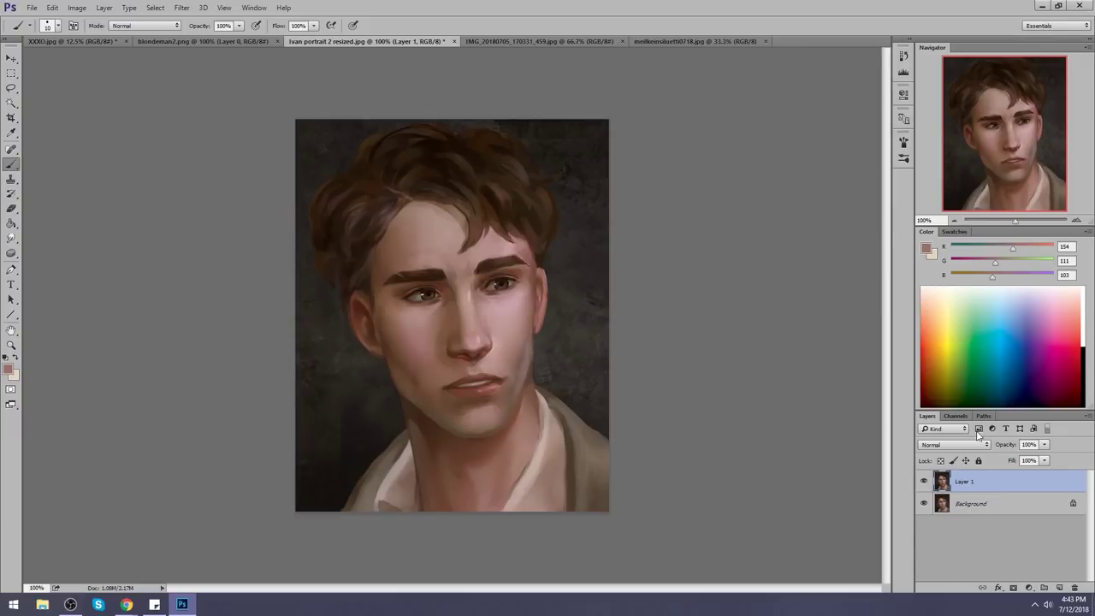
# Compare Layer 1 with the original and sample chin and pale pink cheek skin tones
pyautogui.click(924, 482)
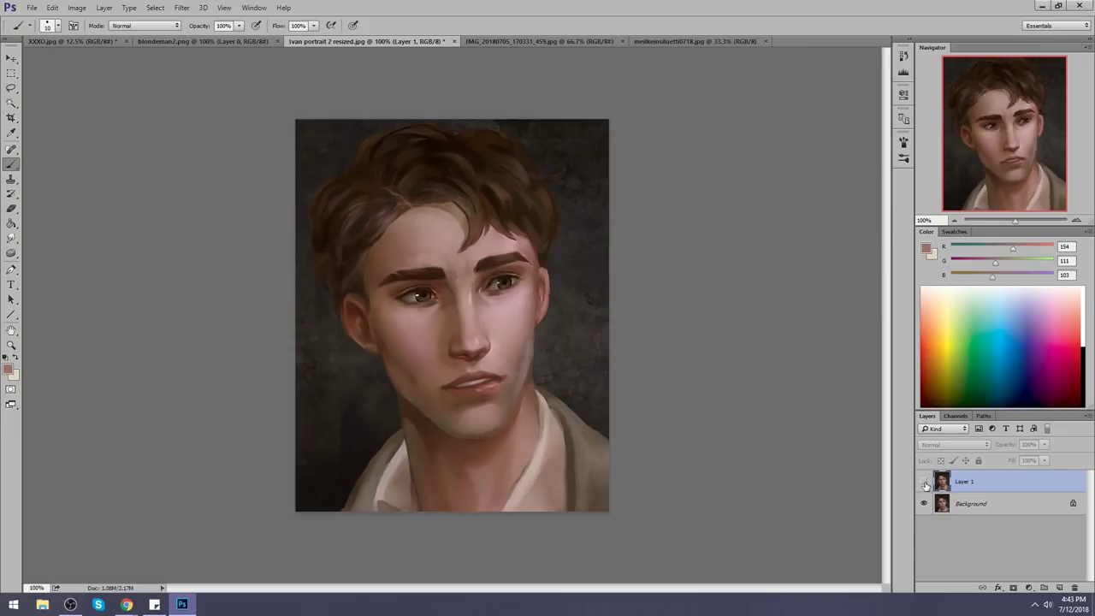
pyautogui.click(924, 482)
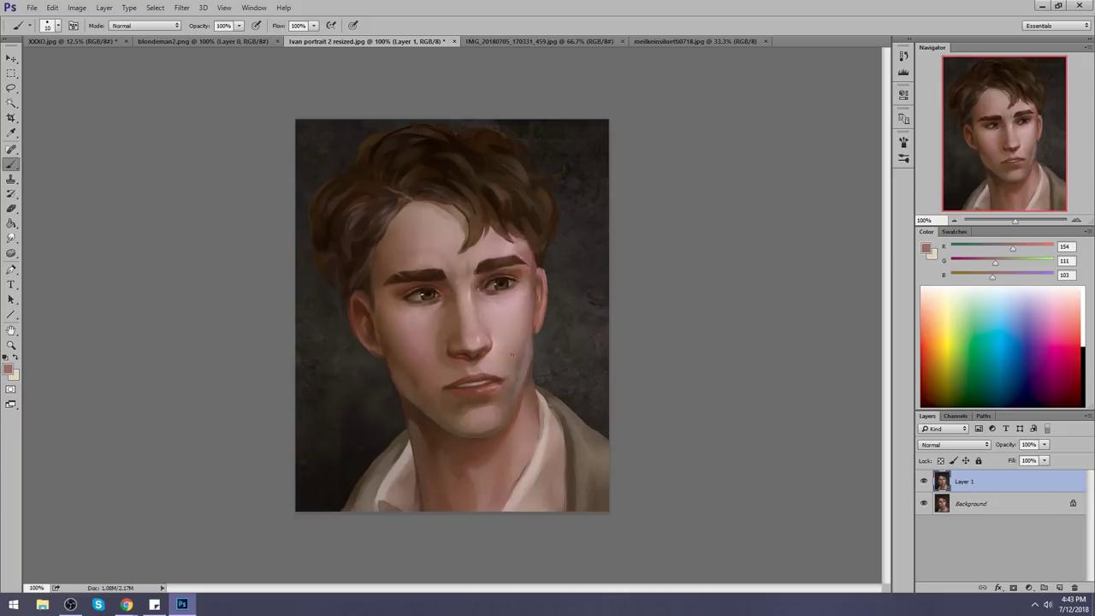
pyautogui.keyDown('alt'); pyautogui.click(466, 371); pyautogui.keyUp('alt')
pyautogui.keyDown('alt'); pyautogui.click(473, 372); pyautogui.keyUp('alt')
pyautogui.click(924, 482)
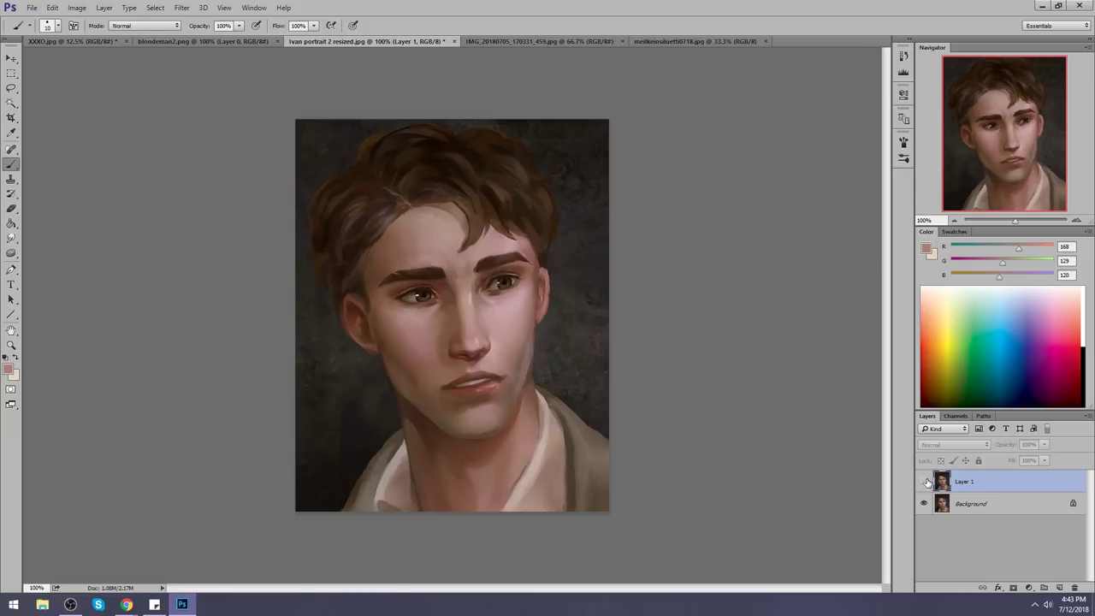
pyautogui.click(923, 482)
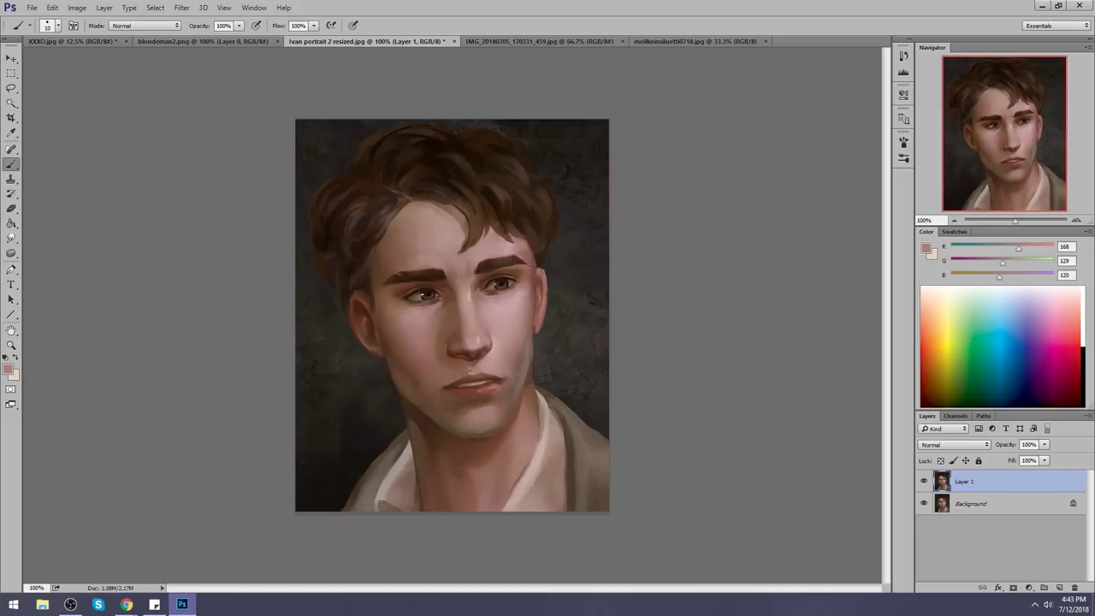
pyautogui.keyDown('alt'); pyautogui.click(519, 327); pyautogui.keyUp('alt')
# Liquify the cheek beside the right-hand eye with a 125-size warp brush and apply
pyautogui.click(181, 7)
pyautogui.click(212, 96)
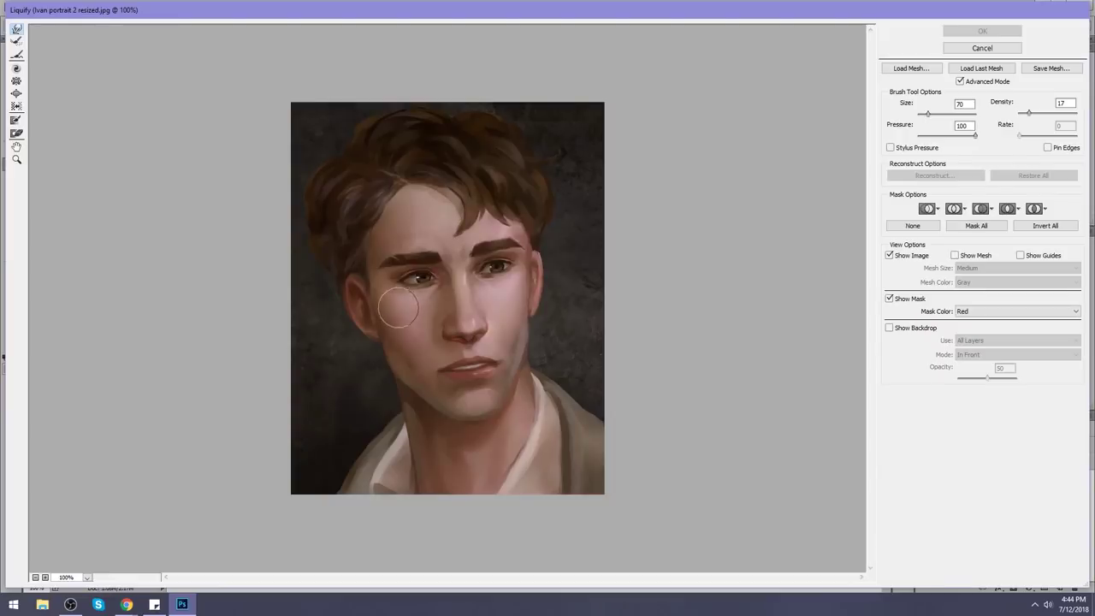
pyautogui.press(']')
pyautogui.press(']')
pyautogui.press(']')
pyautogui.press(']')
pyautogui.press(']')
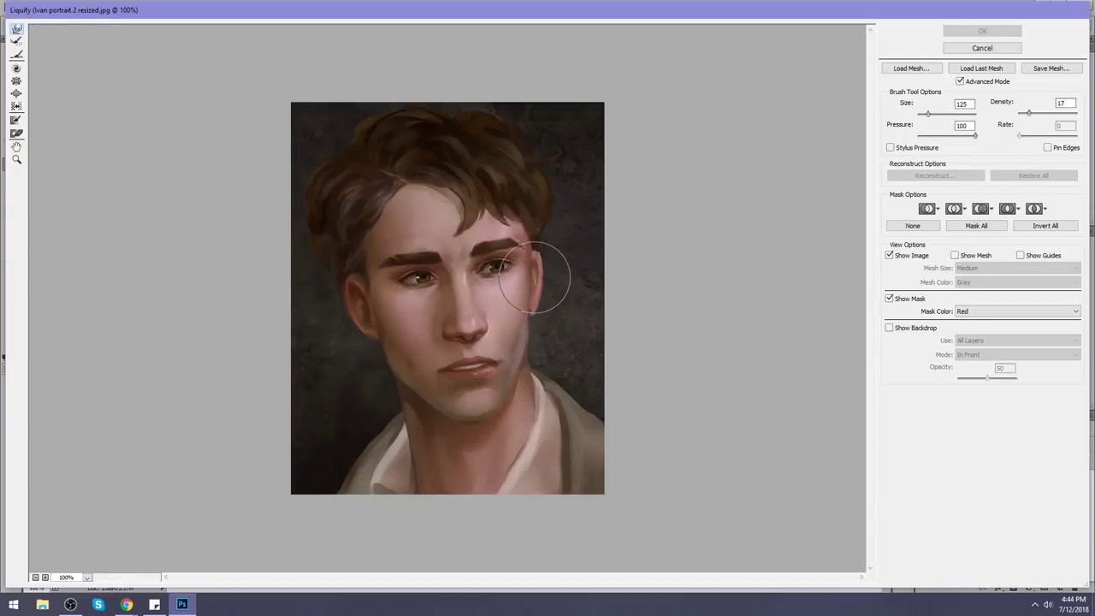
pyautogui.moveTo(543, 281); pyautogui.dragTo(526, 306)
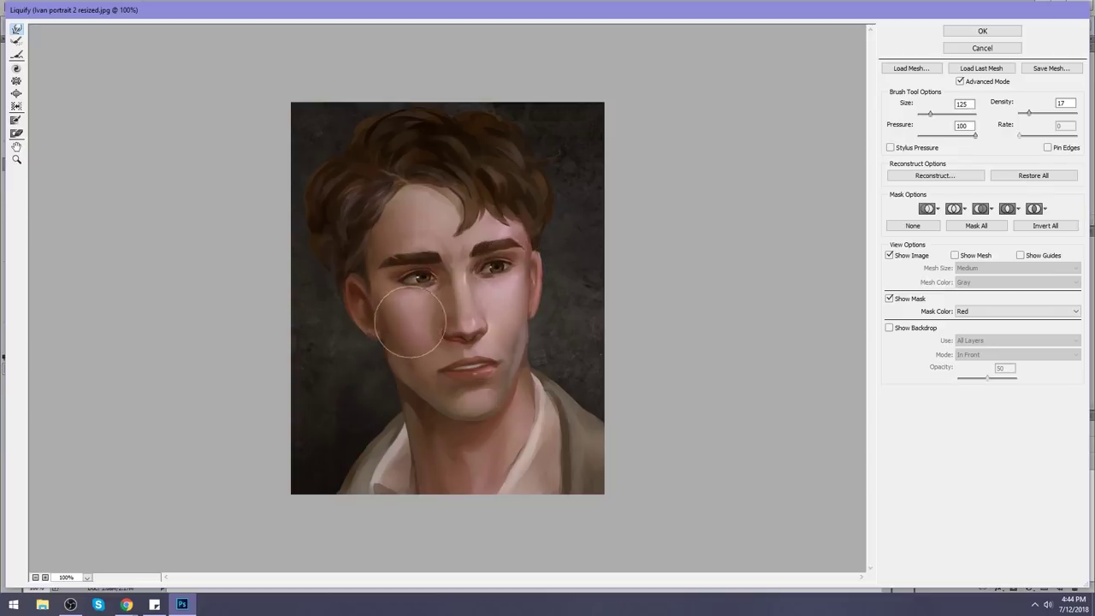
pyautogui.click(982, 31)
# Sample dark brown from the hair edge and choose a larger brush preset
pyautogui.keyDown('alt'); pyautogui.click(347, 278); pyautogui.keyUp('alt')
pyautogui.rightClick(436, 277)
pyautogui.doubleClick(484, 308)
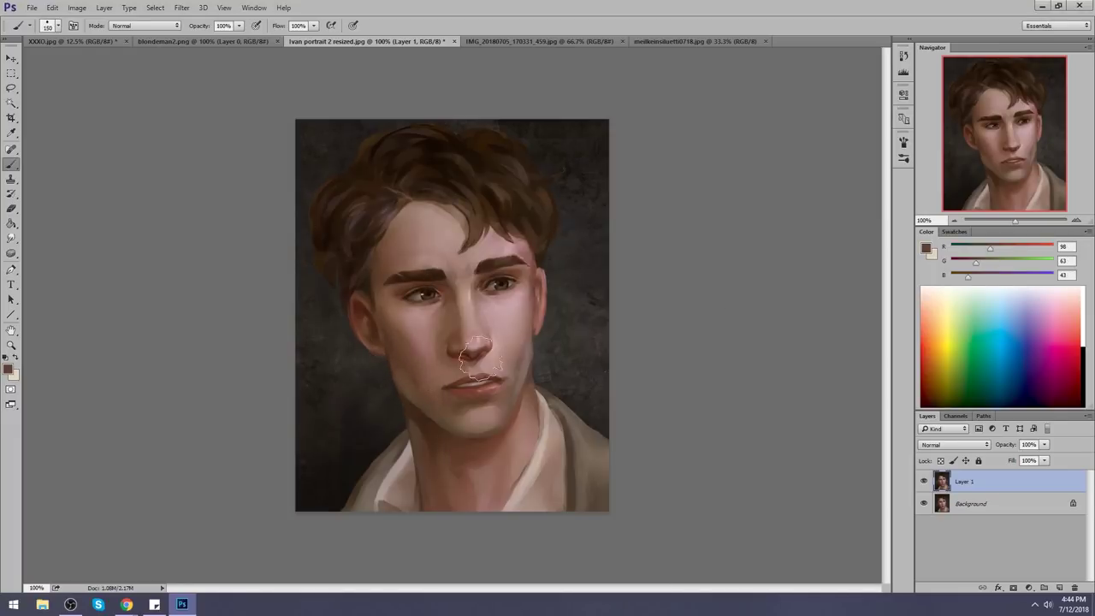
# Dab a soft jaw shadow with an 80 brush and sample cheek tones, comparing with Layer 1 hidden
pyautogui.press('[')
pyautogui.press('[')
pyautogui.press('[')
pyautogui.press('[')
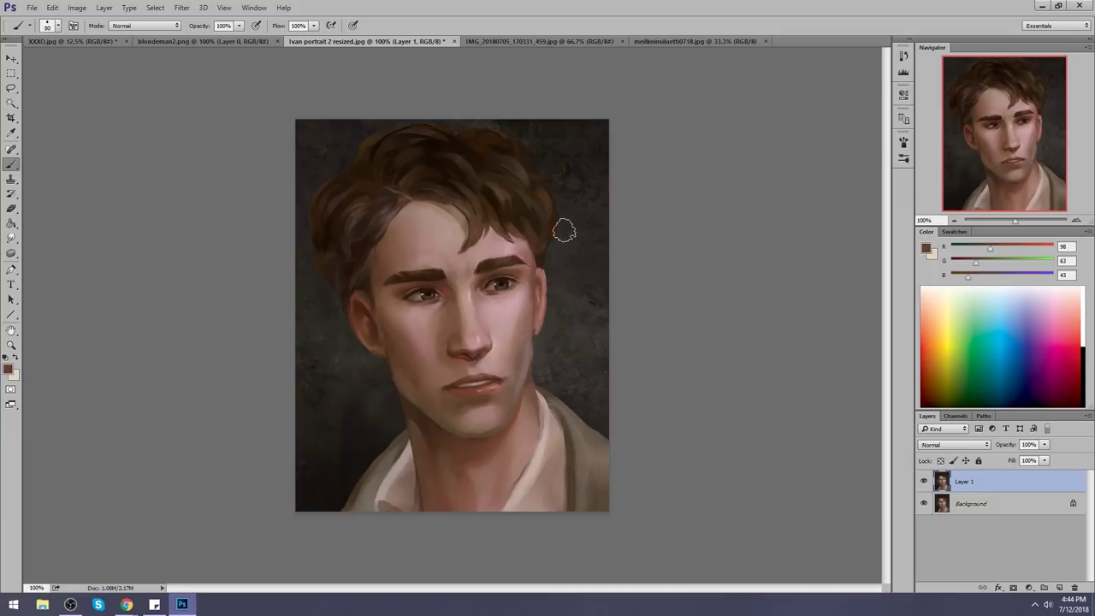
pyautogui.moveTo(526, 318); pyautogui.dragTo(534, 336)
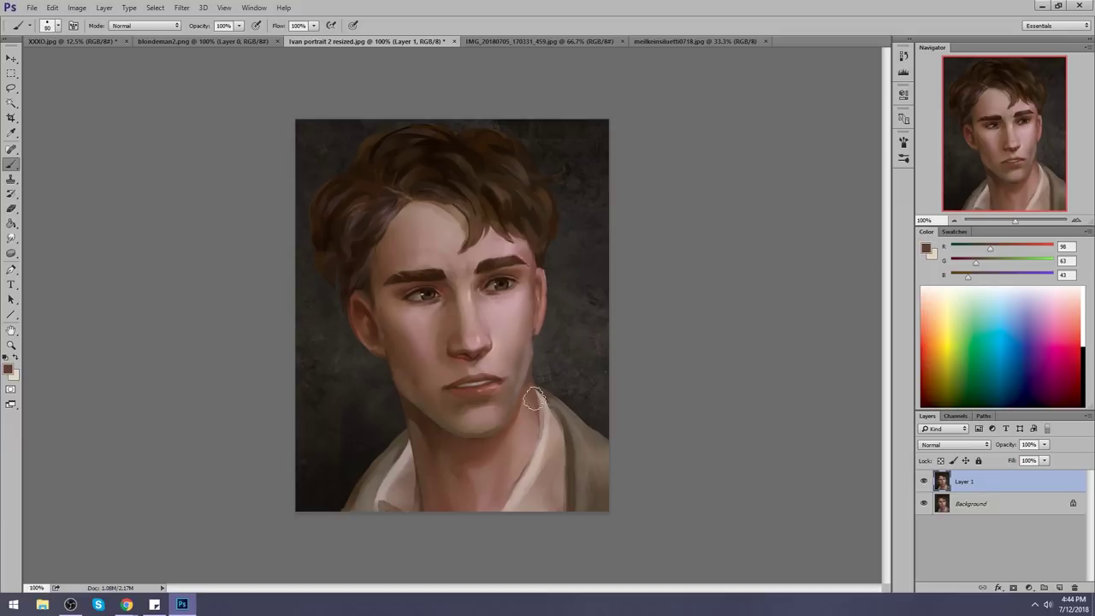
pyautogui.keyDown('alt'); pyautogui.click(508, 321); pyautogui.keyUp('alt')
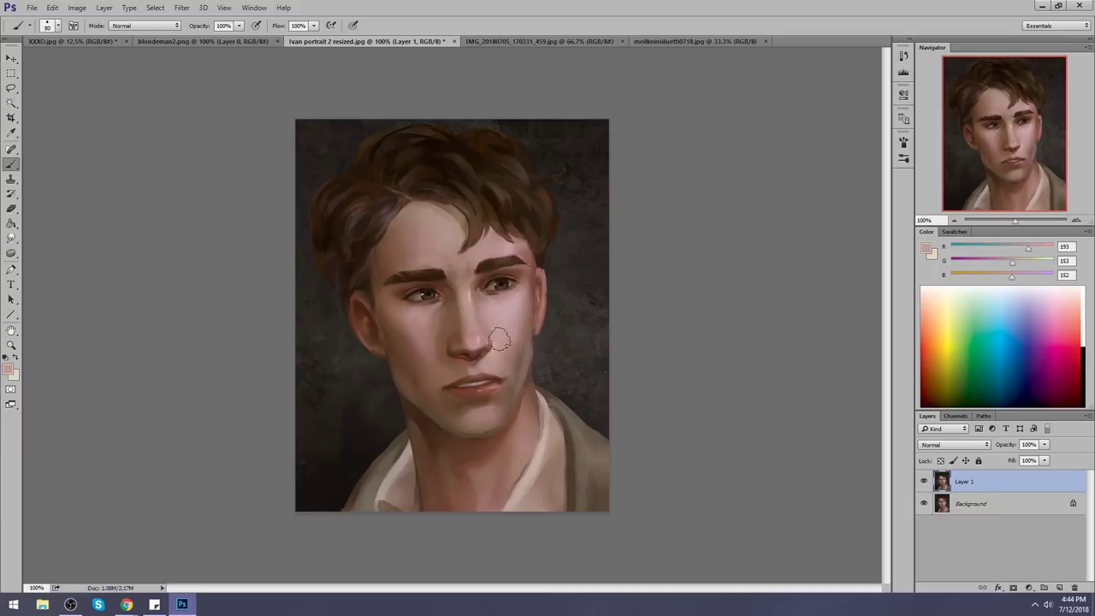
pyautogui.keyDown('alt'); pyautogui.click(519, 300); pyautogui.keyUp('alt')
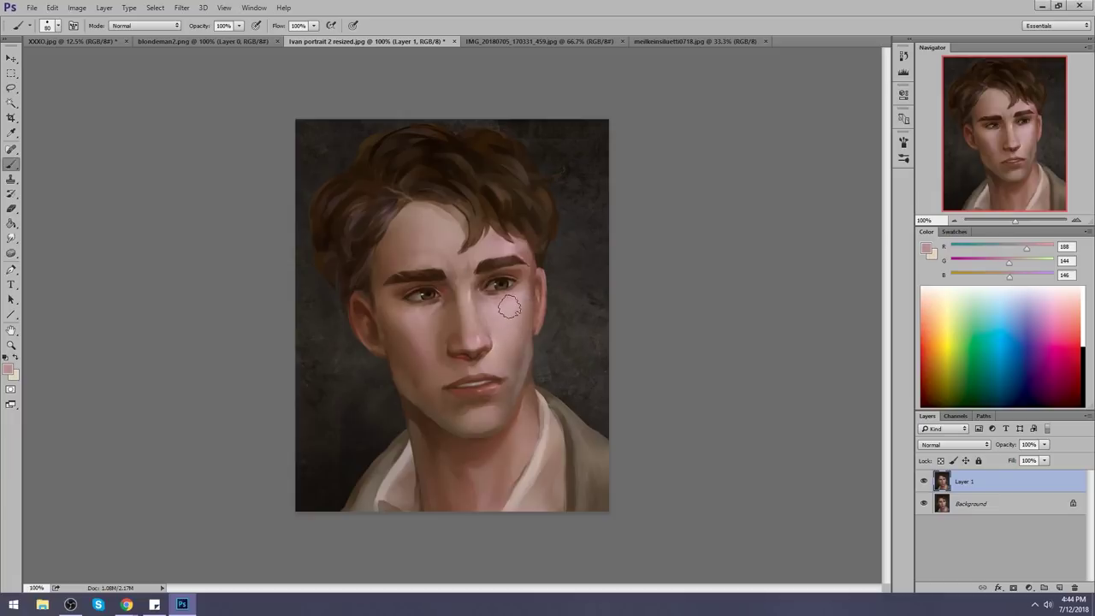
pyautogui.keyDown('alt'); pyautogui.click(399, 322); pyautogui.keyUp('alt')
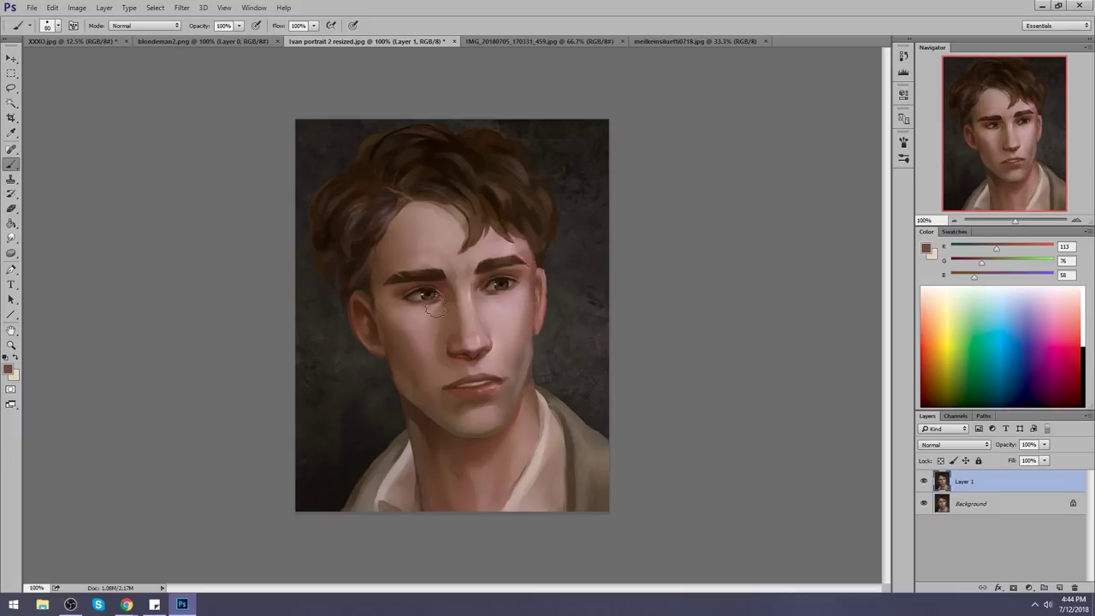
pyautogui.keyDown('alt'); pyautogui.click(392, 302); pyautogui.keyUp('alt')
pyautogui.click(922, 481)
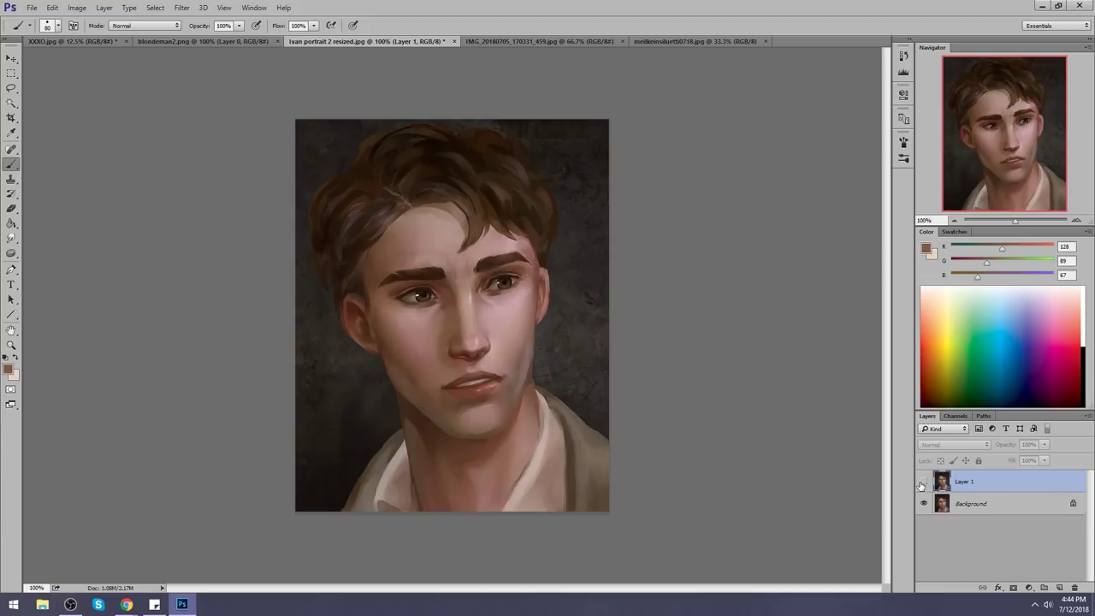
pyautogui.click(922, 481)
pyautogui.click(923, 482)
# Paint dark red cheek guide lines on new Layer 2, hide them, show Layer 1, add Layer 3
pyautogui.click(1058, 587)
pyautogui.click(1081, 381)
pyautogui.click(1079, 375)
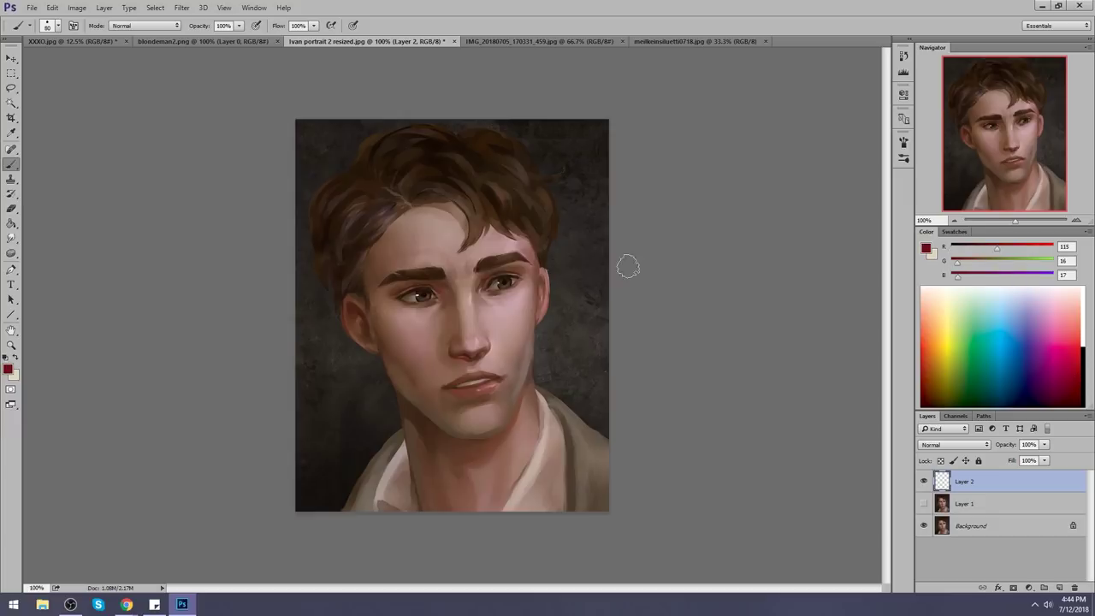
pyautogui.moveTo(375, 309); pyautogui.dragTo(422, 379)
pyautogui.moveTo(378, 308); pyautogui.dragTo(432, 301)
pyautogui.click(924, 482)
pyautogui.click(924, 504)
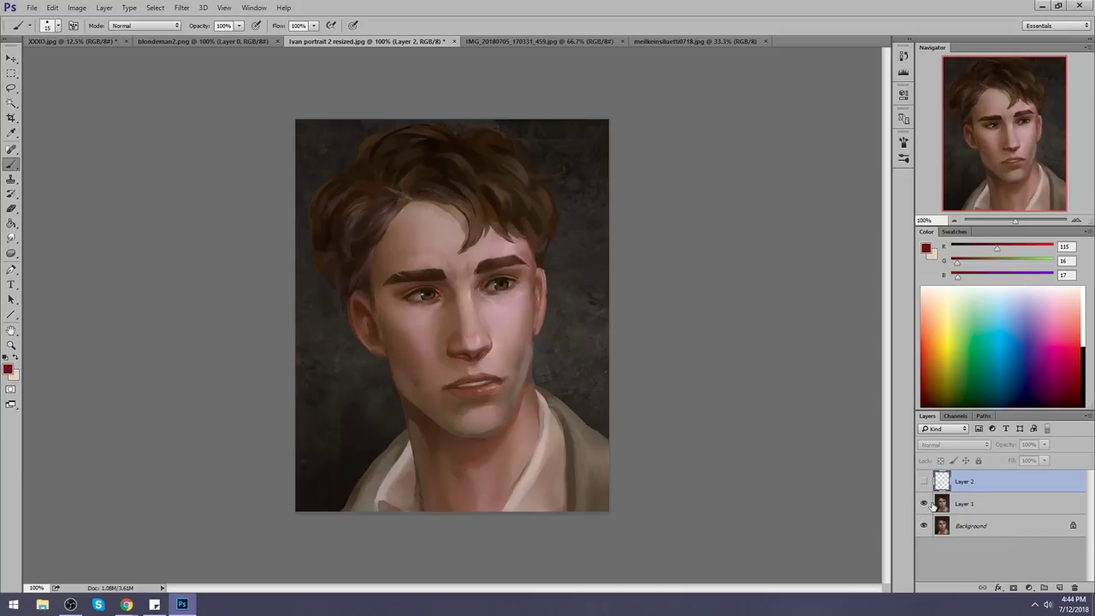
pyautogui.click(1060, 589)
# Paint dark red strokes on the left cheek, delete them, and toggle Layer 1 to compare
pyautogui.moveTo(400, 330); pyautogui.dragTo(420, 370)
pyautogui.moveTo(393, 322); pyautogui.dragTo(409, 325)
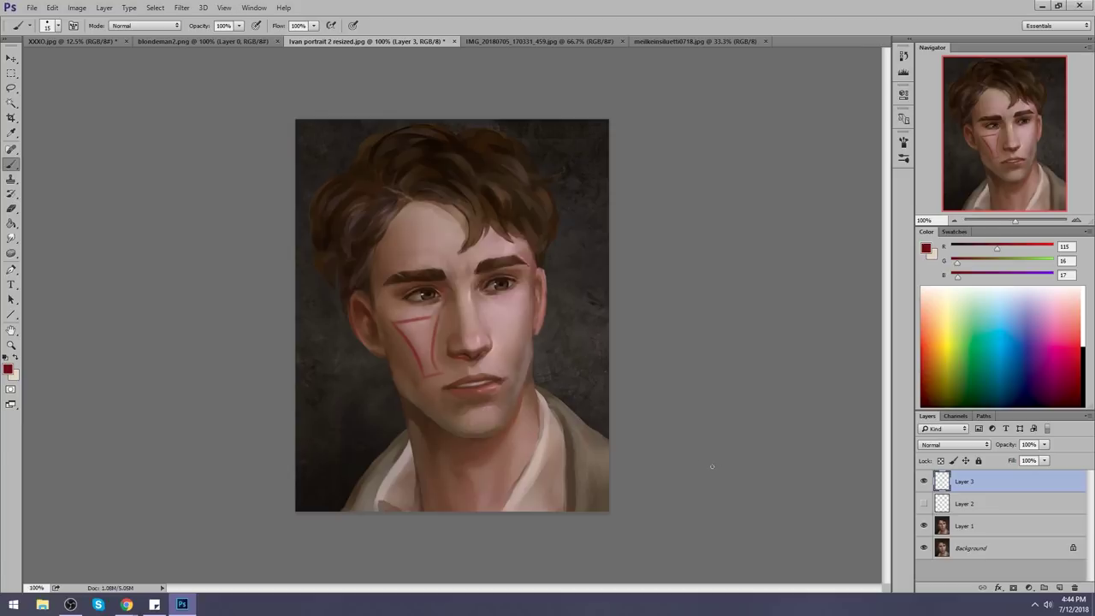
pyautogui.press('Delete')
pyautogui.press('Delete')
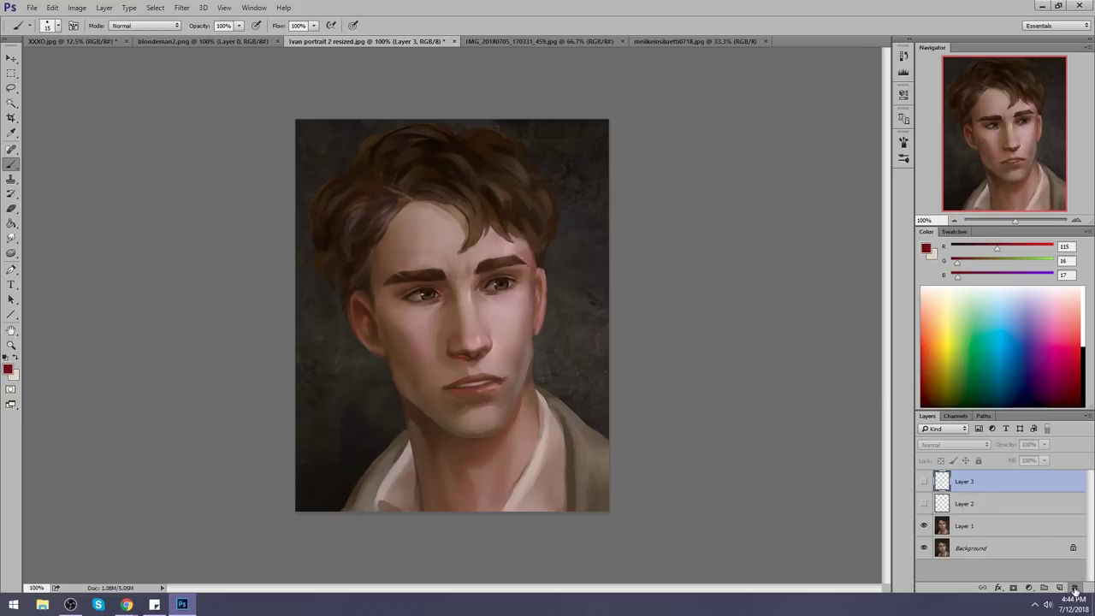
pyautogui.click(924, 483)
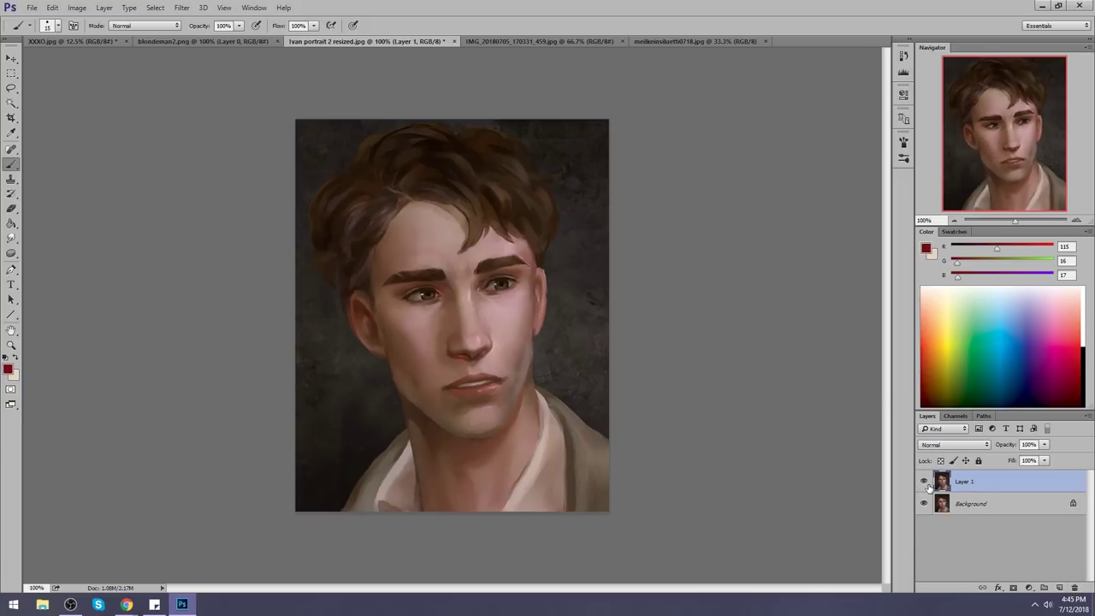
pyautogui.rightClick(1007, 483)
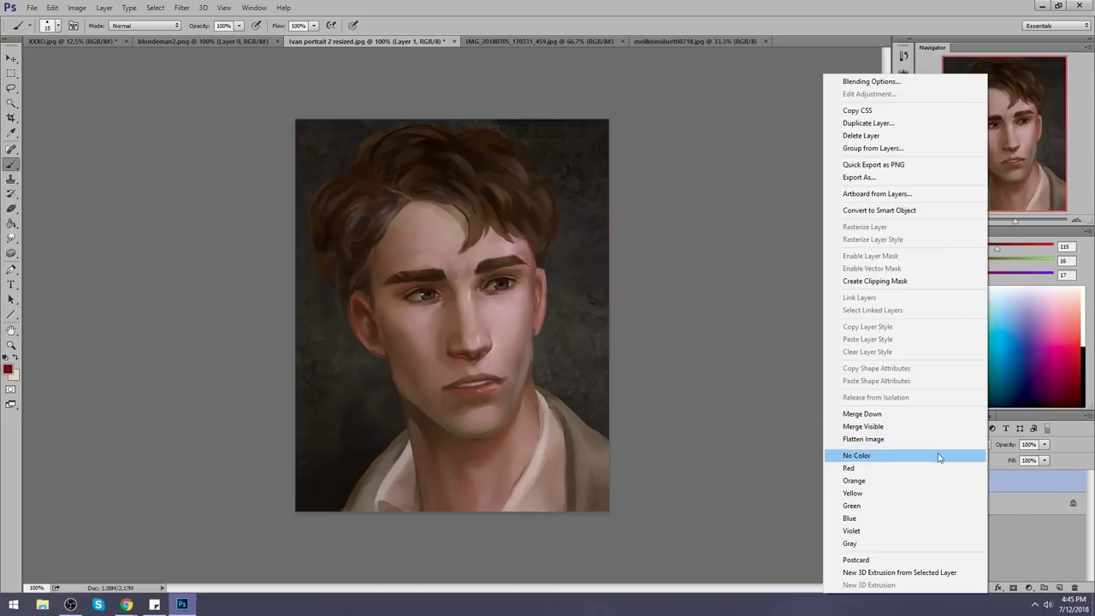
pyautogui.press('Escape')
pyautogui.click(924, 481)
pyautogui.click(924, 482)
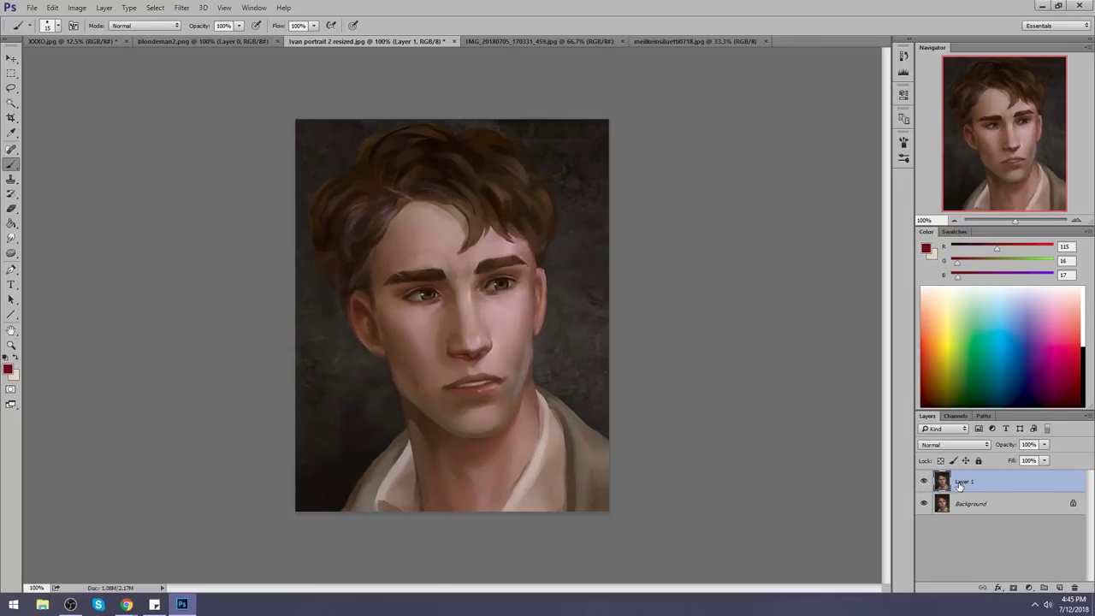
# Smudge the face, repaint with sampled skin and dark brown eye tones, then merge Layer 1 down
pyautogui.click(19, 239)
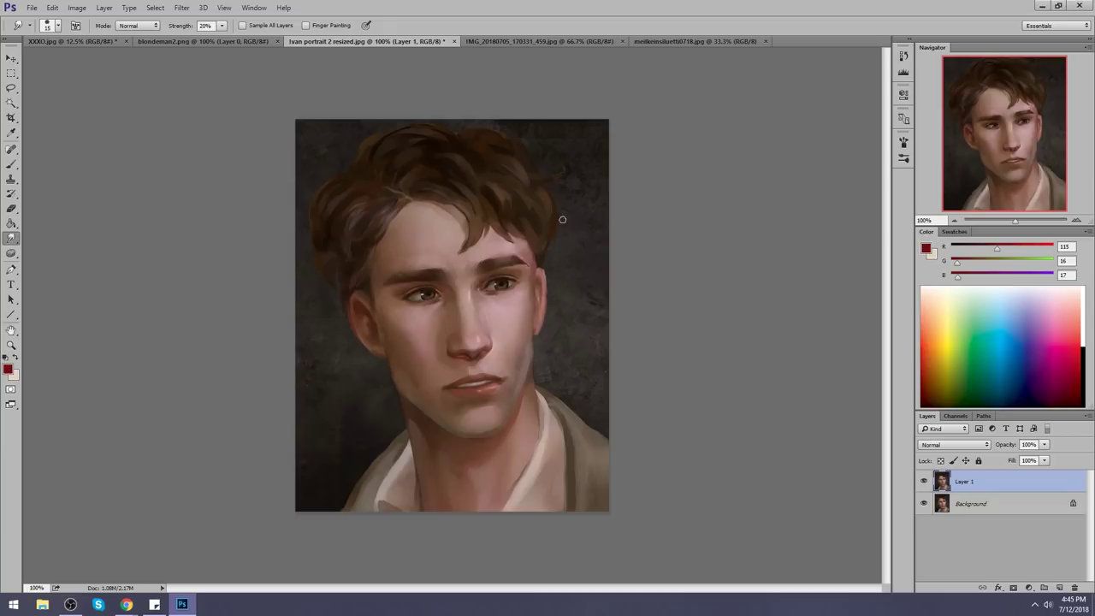
pyautogui.press('b')
pyautogui.keyDown('alt'); pyautogui.click(436, 304); pyautogui.keyUp('alt')
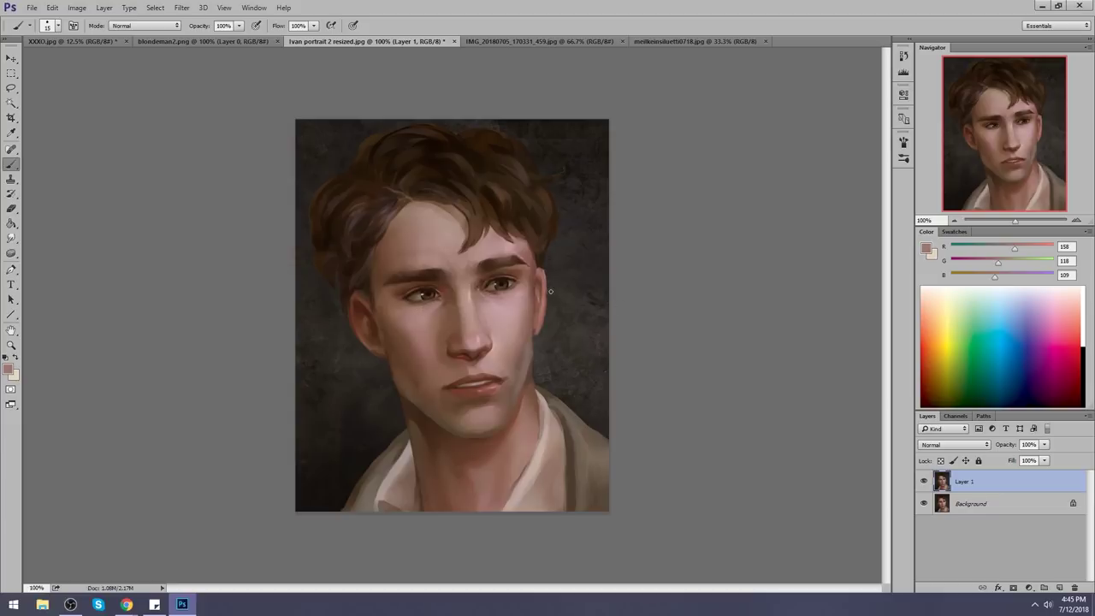
pyautogui.keyDown('alt'); pyautogui.click(510, 283); pyautogui.keyUp('alt')
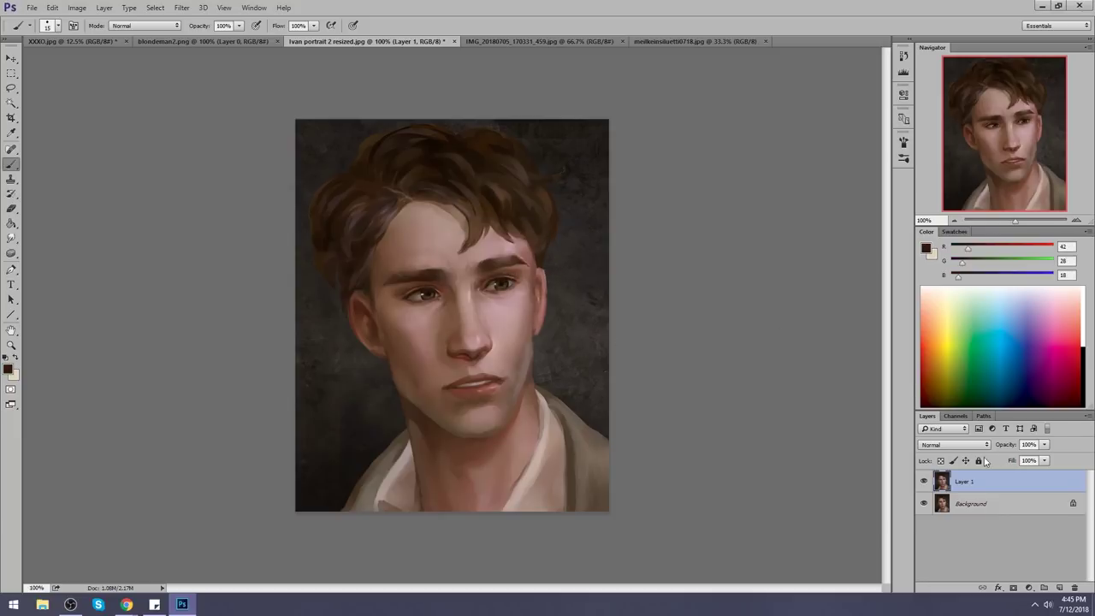
pyautogui.keyDown('alt'); pyautogui.click(475, 369); pyautogui.keyUp('alt')
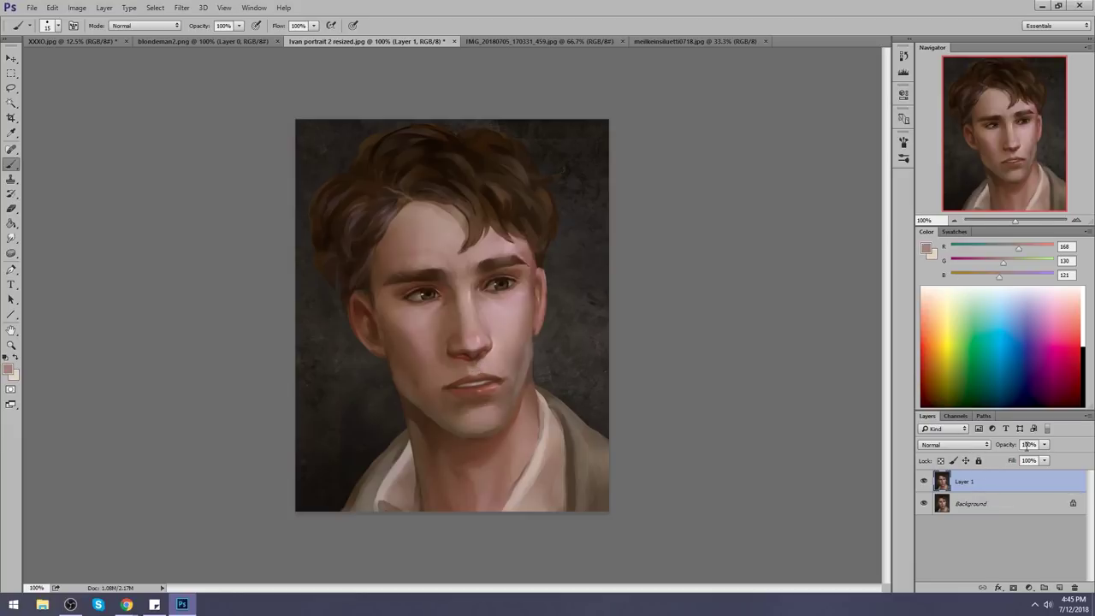
pyautogui.rightClick(978, 494)
pyautogui.click(856, 421)
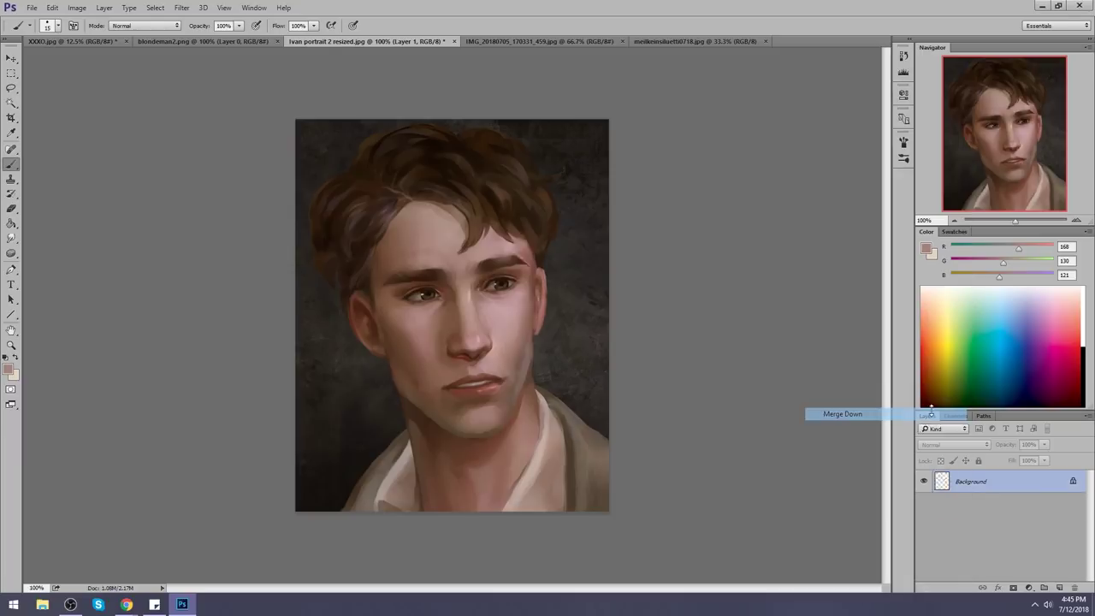
# Close the Ivan portrait, saving it as JPEG, and bring up the IMG_20180705 grayscale sketch
pyautogui.click(428, 43)
pyautogui.click(500, 227)
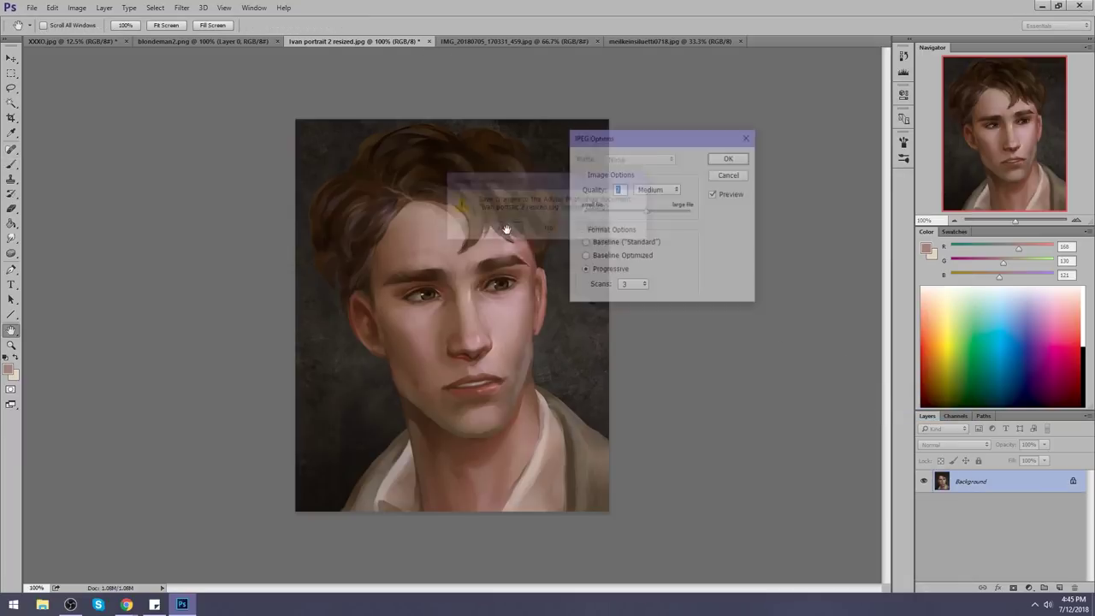
pyautogui.click(726, 156)
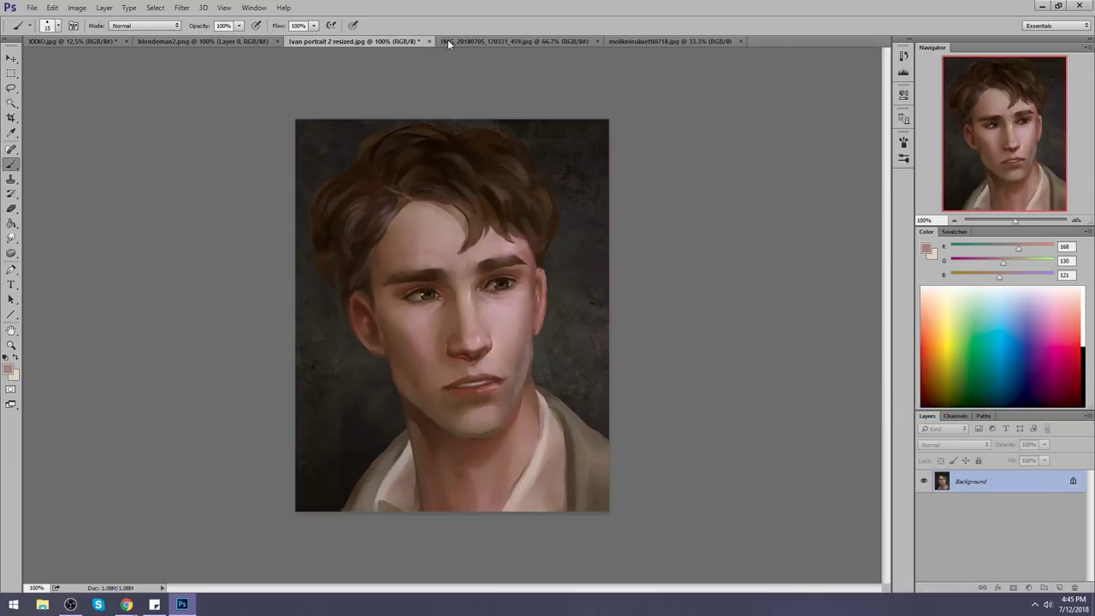
pyautogui.click(381, 44)
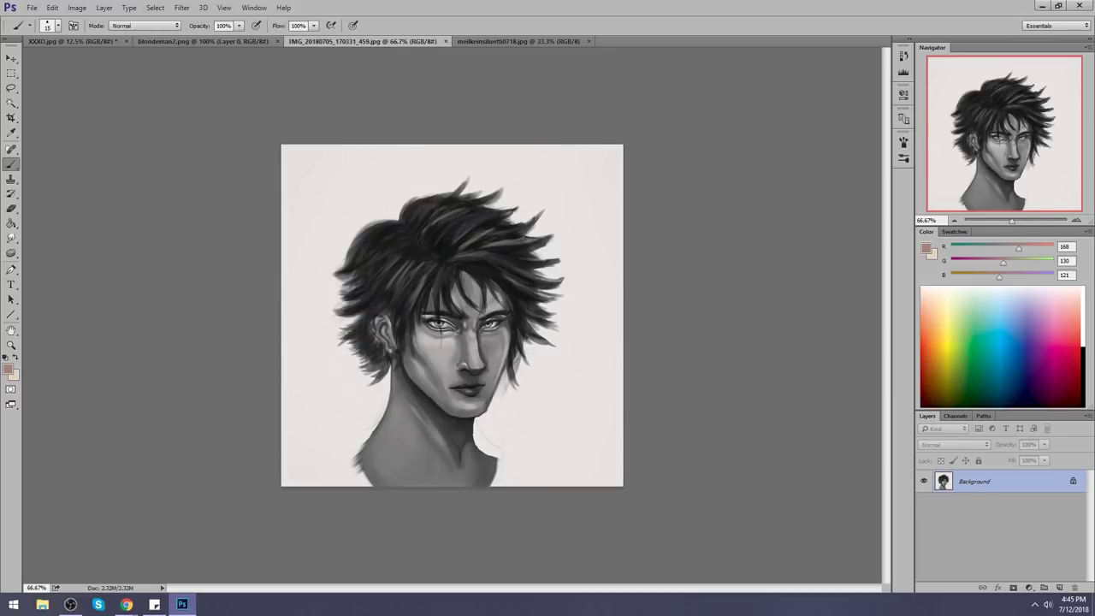
# Add a faint light mark between the eyes, then Bloat the left eye in Liquify
pyautogui.moveTo(456, 313); pyautogui.dragTo(456, 332)
pyautogui.click(181, 7)
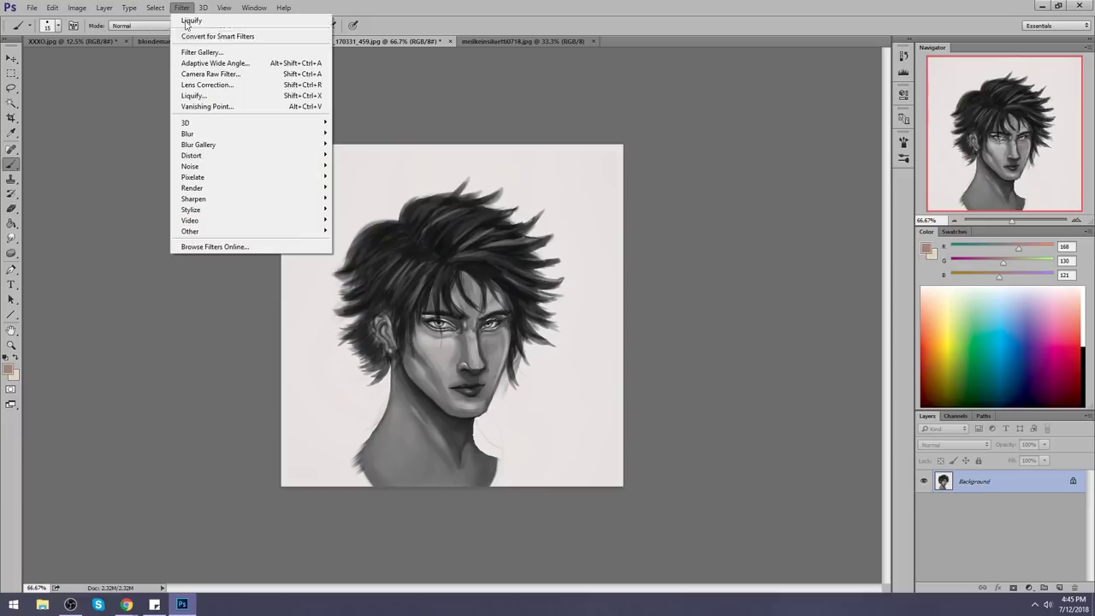
pyautogui.click(192, 93)
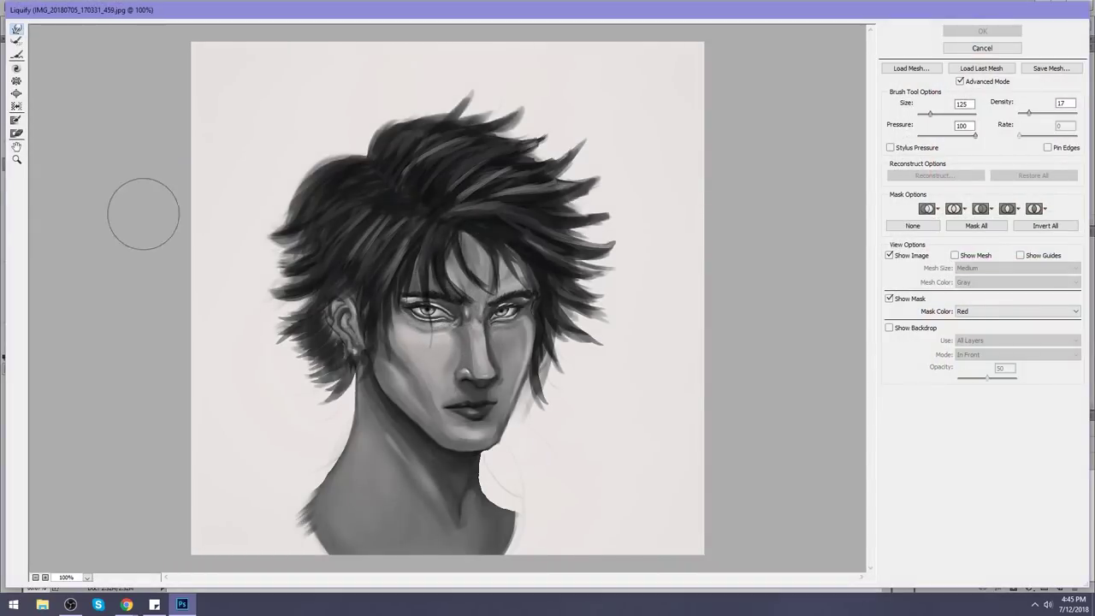
pyautogui.click(17, 80)
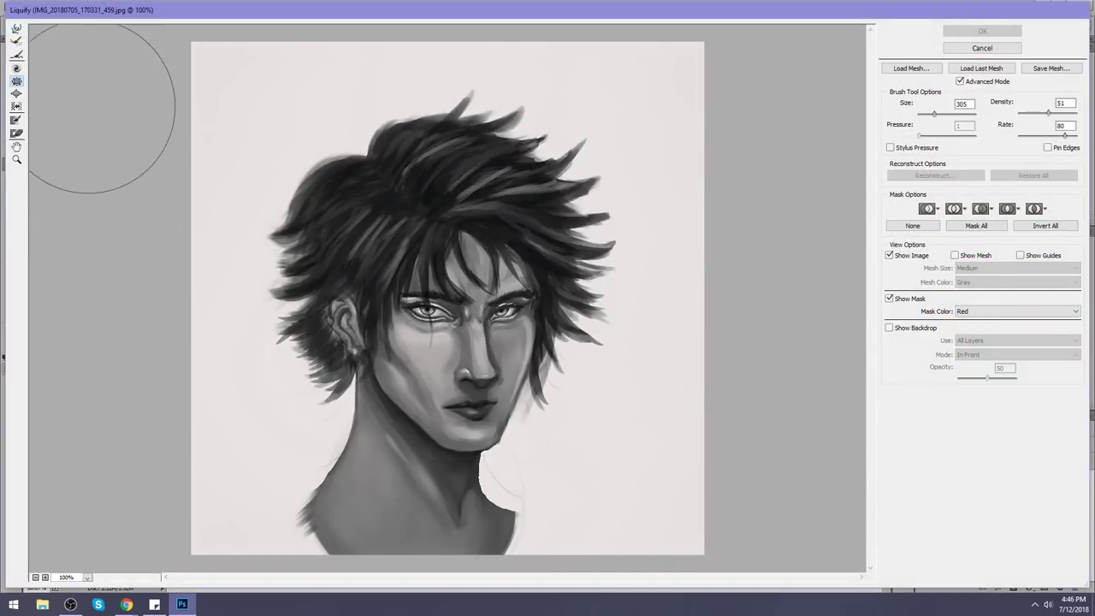
pyautogui.click(434, 314)
pyautogui.press(']')
# Forward Warp the cheek shading and nose, resizing the brush as needed
pyautogui.click(16, 29)
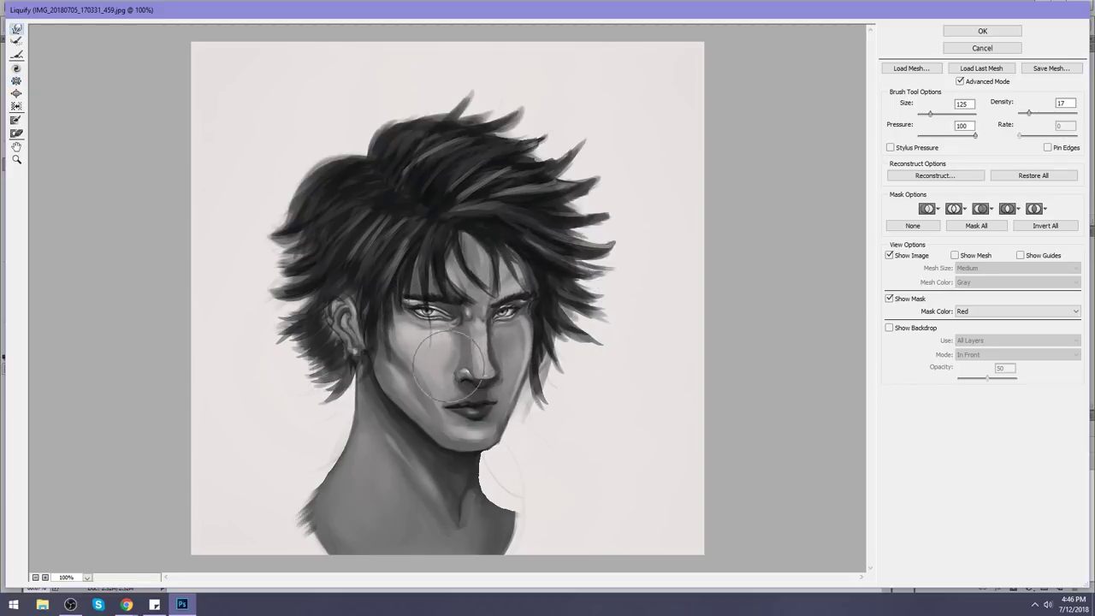
pyautogui.moveTo(398, 359); pyautogui.dragTo(416, 379)
pyautogui.press('[')
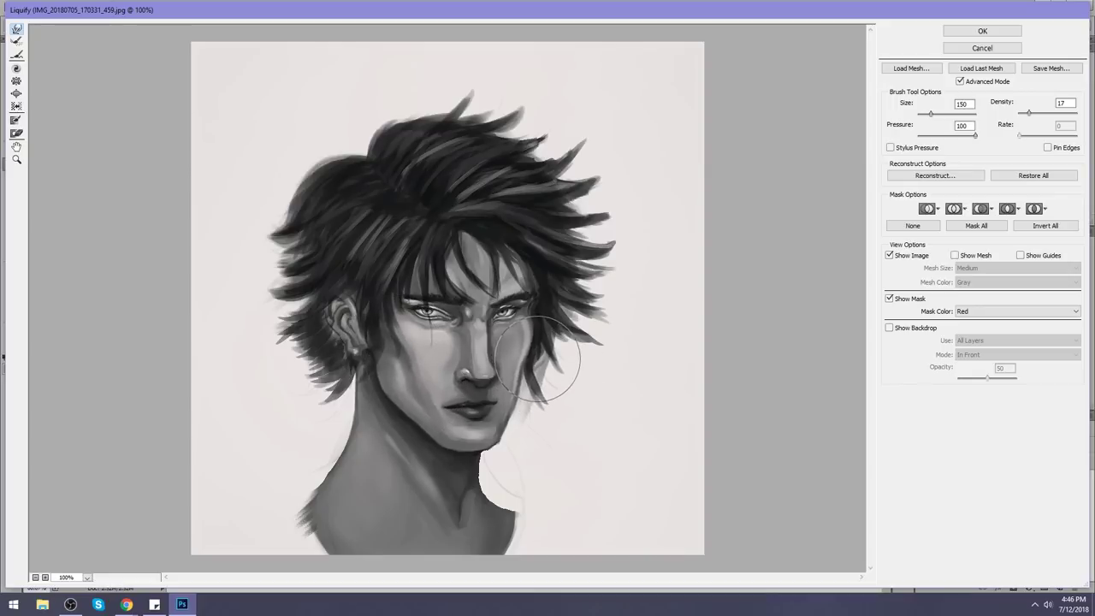
pyautogui.press('[')
pyautogui.press(']')
pyautogui.press(']')
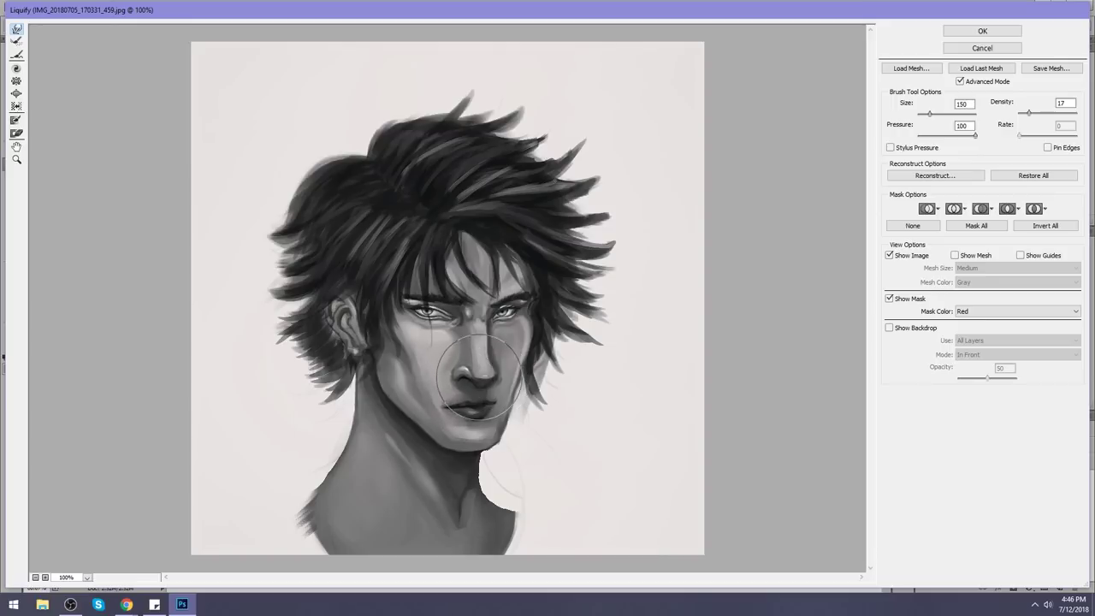
pyautogui.press('[')
pyautogui.press('[')
pyautogui.press('[')
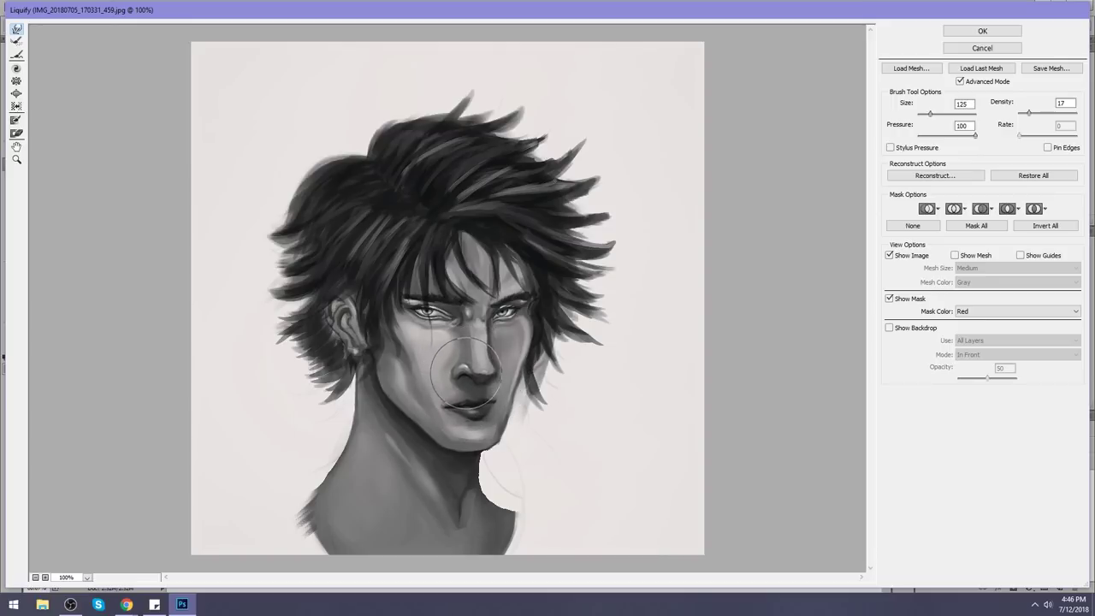
pyautogui.press('[')
pyautogui.press(']')
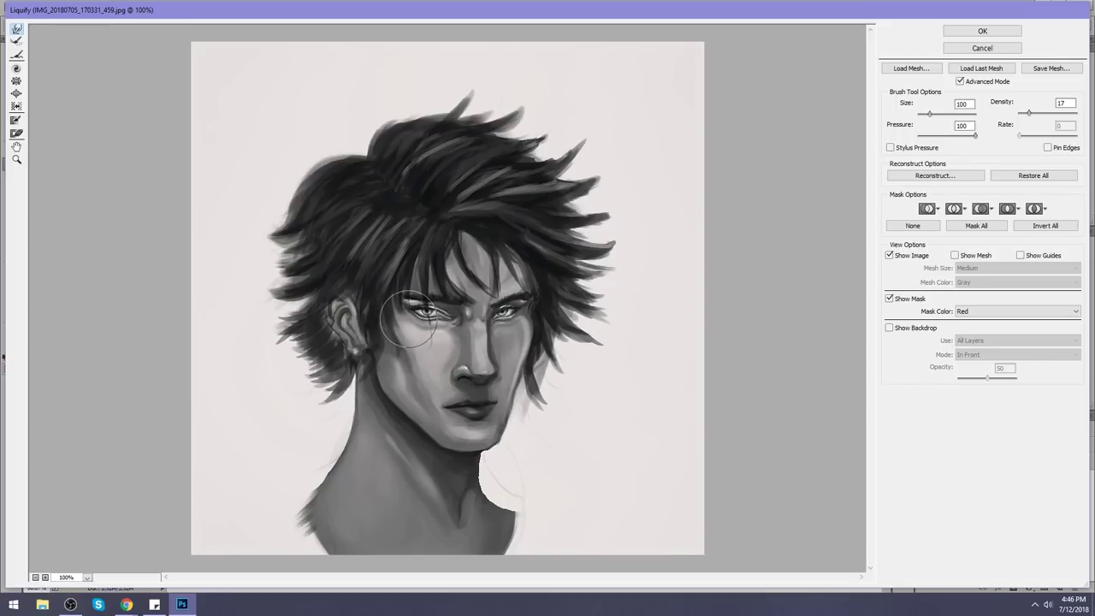
pyautogui.press('[')
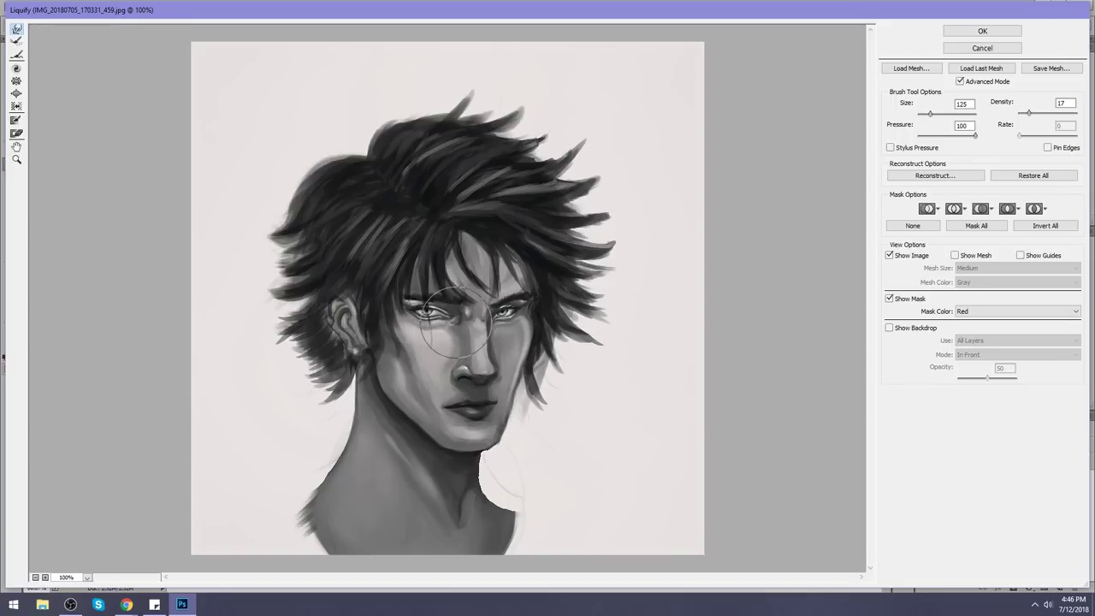
pyautogui.press(']')
pyautogui.press(']')
pyautogui.press('[')
pyautogui.press('[')
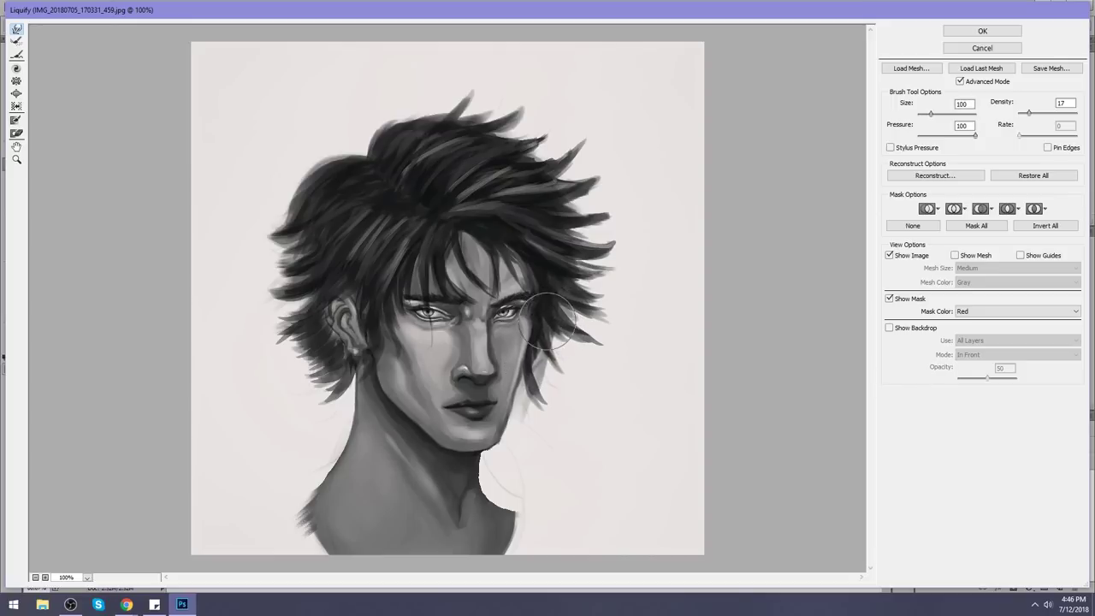
# Forward Warp the cheek, chin, neck and jawline, then apply the Liquify changes
pyautogui.press(']')
pyautogui.press(']')
pyautogui.press(']')
pyautogui.press(']')
pyautogui.press(']')
pyautogui.press(']')
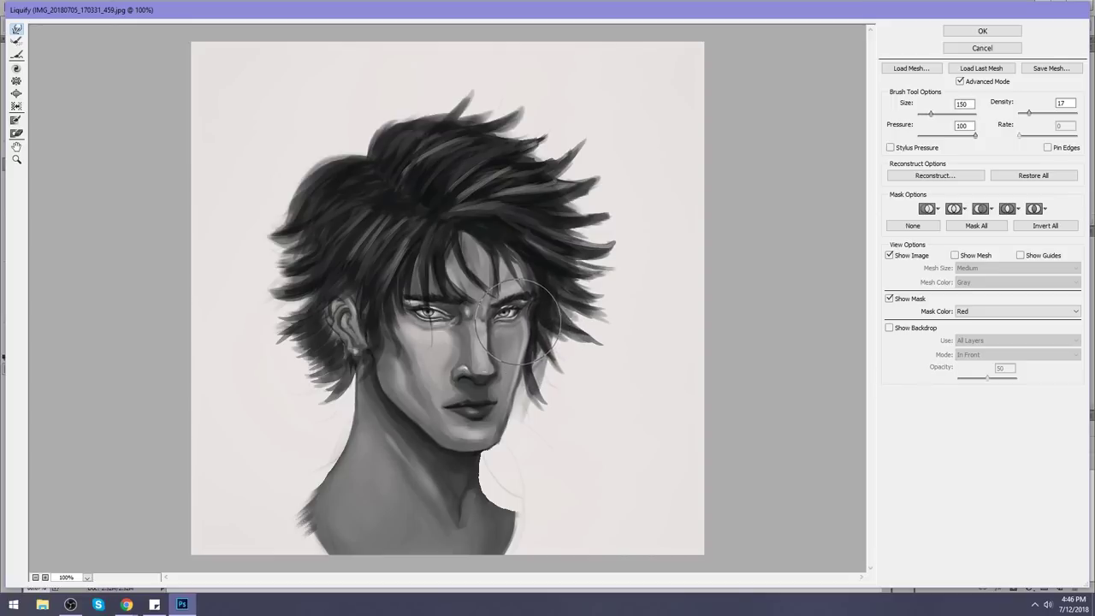
pyautogui.press('[')
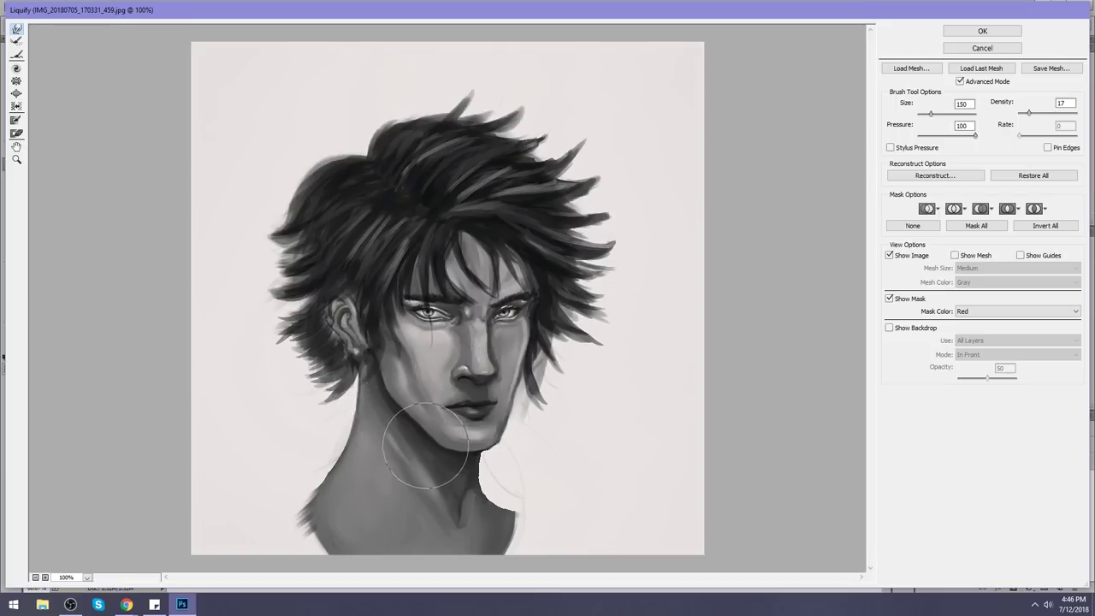
pyautogui.press(']')
pyautogui.press('[')
pyautogui.press('[')
pyautogui.press('[')
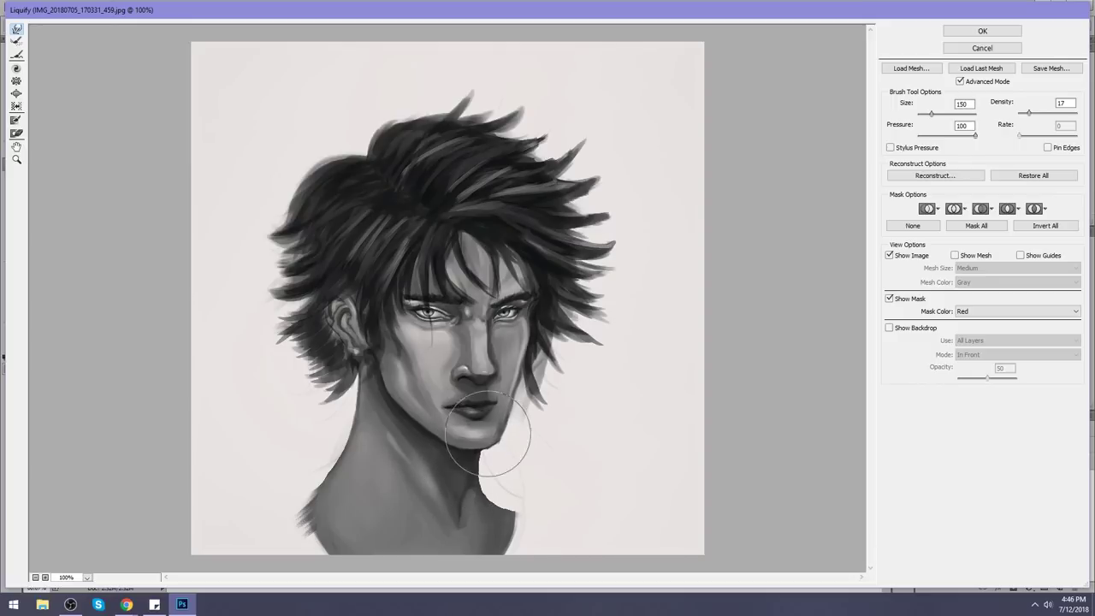
pyautogui.press('[')
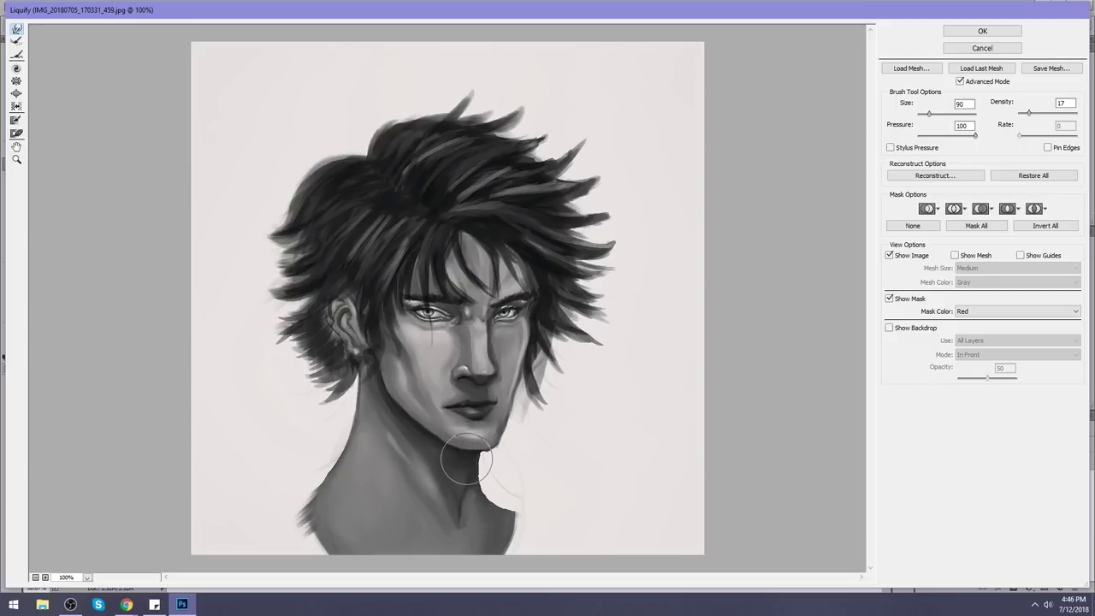
pyautogui.press('[')
pyautogui.press('[')
pyautogui.press(']')
pyautogui.press(']')
pyautogui.press(']')
pyautogui.press(']')
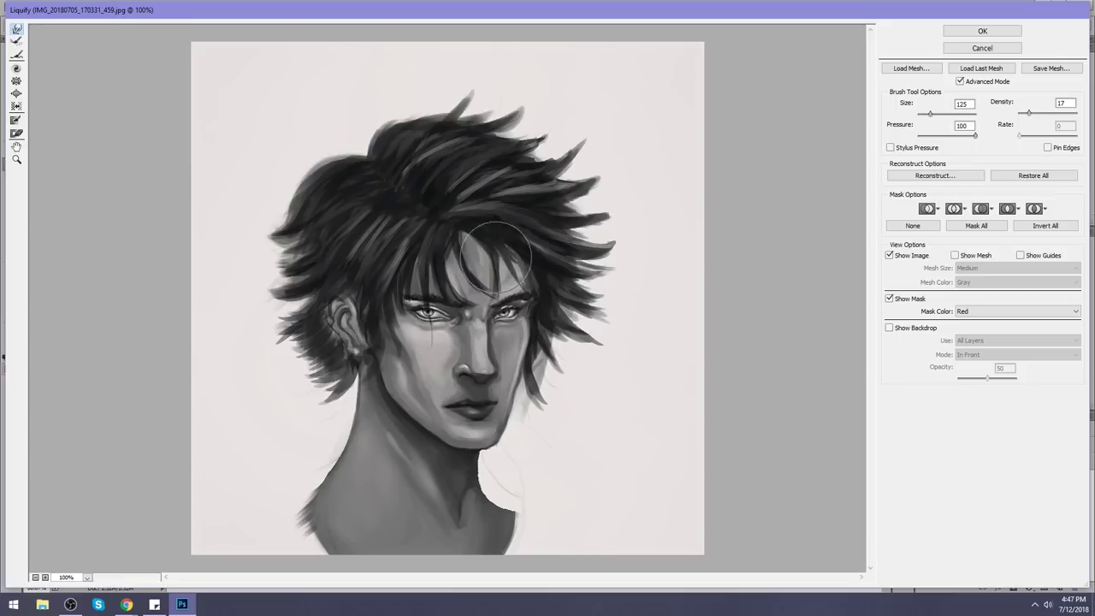
pyautogui.press('[')
pyautogui.press('[')
pyautogui.press('[')
pyautogui.press('[')
pyautogui.press('[')
pyautogui.press('[')
pyautogui.press('[')
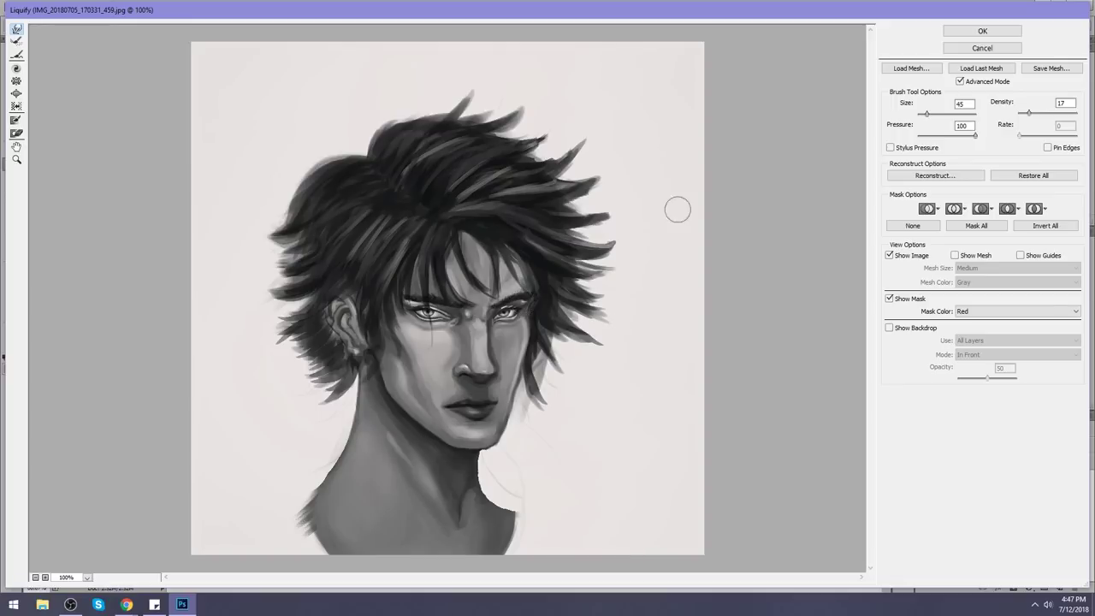
pyautogui.click(975, 31)
pyautogui.moveTo(432, 315); pyautogui.dragTo(430, 304)
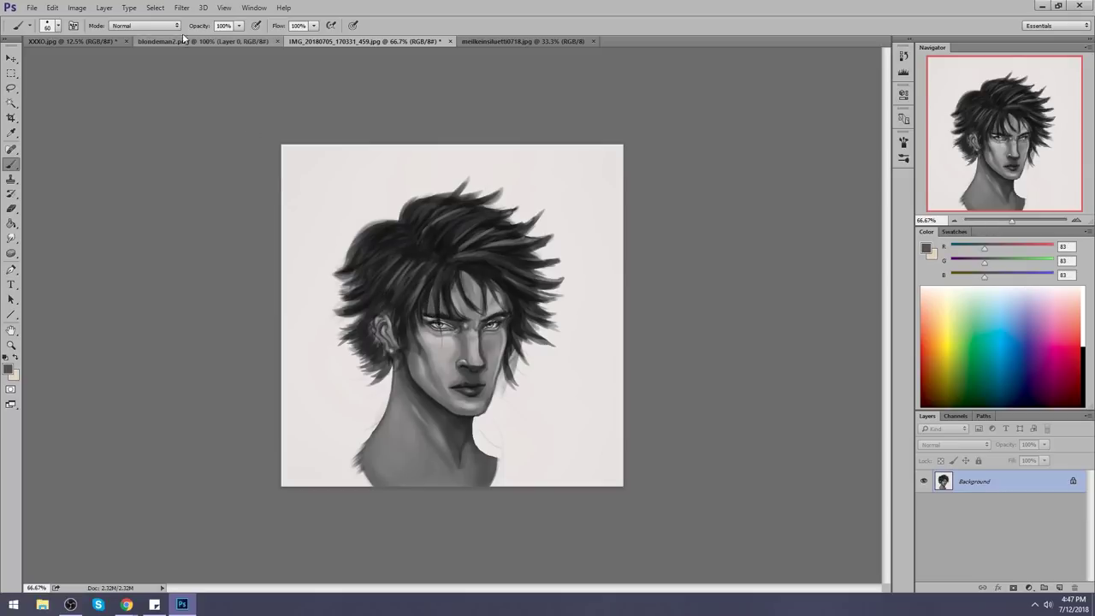
# Darken the left eyelid with the brush set to Darken, sampling greys from the eye
pyautogui.click(155, 25)
pyautogui.click(143, 78)
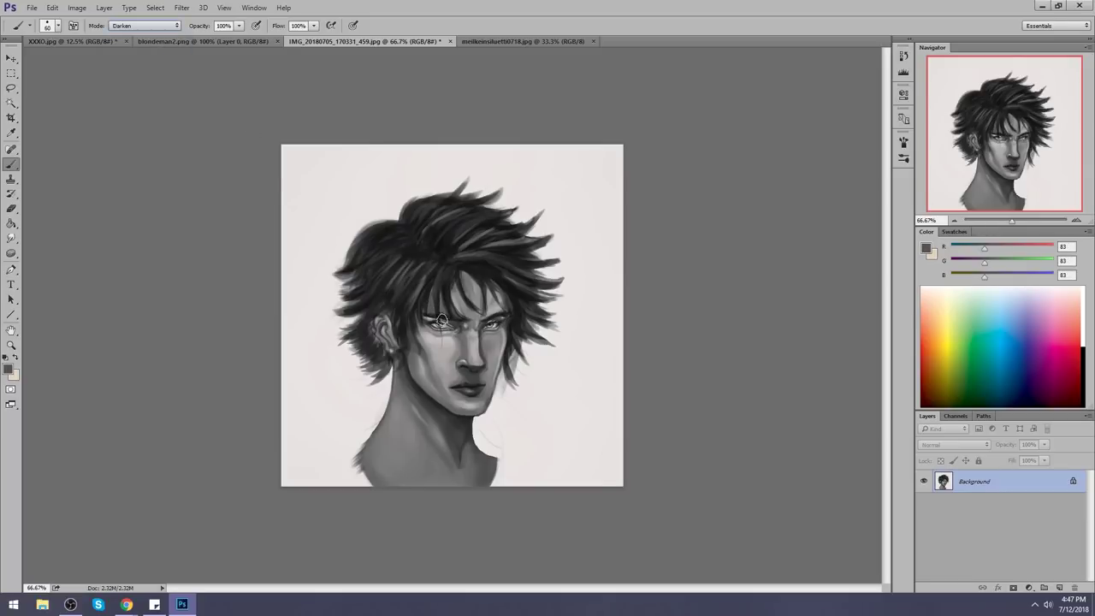
pyautogui.moveTo(440, 319); pyautogui.dragTo(417, 315)
pyautogui.keyDown('alt'); pyautogui.click(495, 307); pyautogui.keyUp('alt')
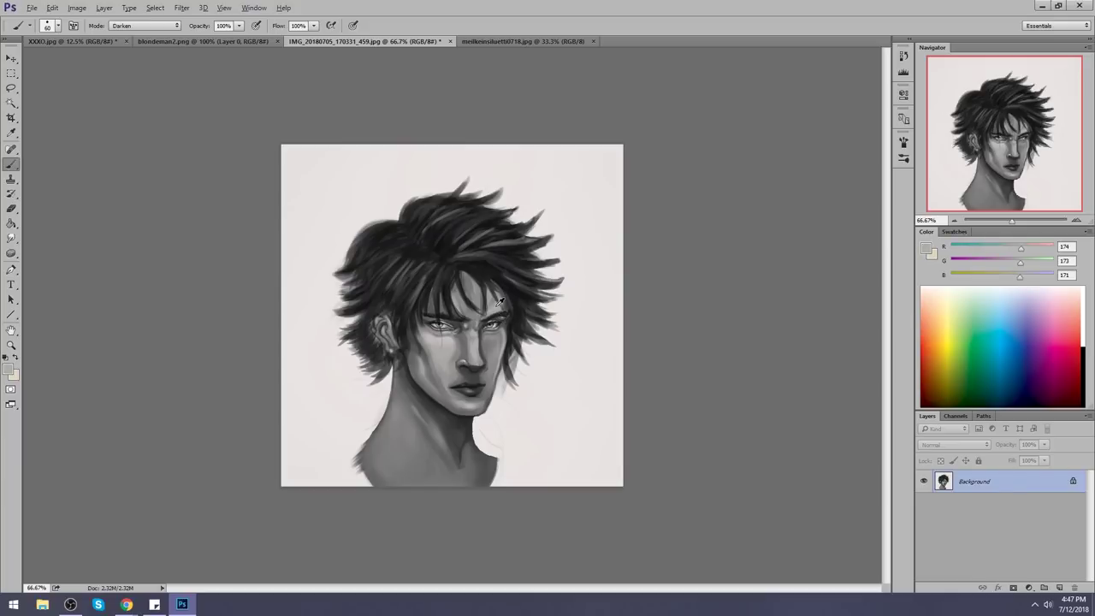
pyautogui.keyDown('alt'); pyautogui.click(501, 317); pyautogui.keyUp('alt')
pyautogui.keyDown('alt'); pyautogui.click(504, 309); pyautogui.keyUp('alt')
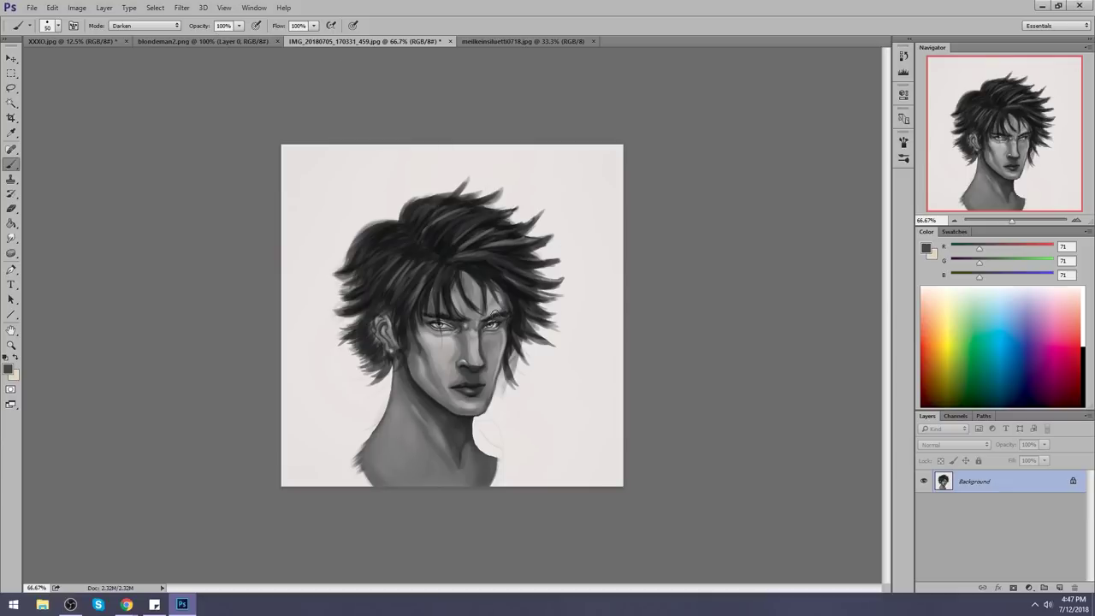
# Return the brush to Normal blending, sample the dark hair colour, and select the whole canvas
pyautogui.click(241, 28)
pyautogui.click(161, 26)
pyautogui.click(137, 37)
pyautogui.keyDown('alt'); pyautogui.click(503, 305); pyautogui.keyUp('alt')
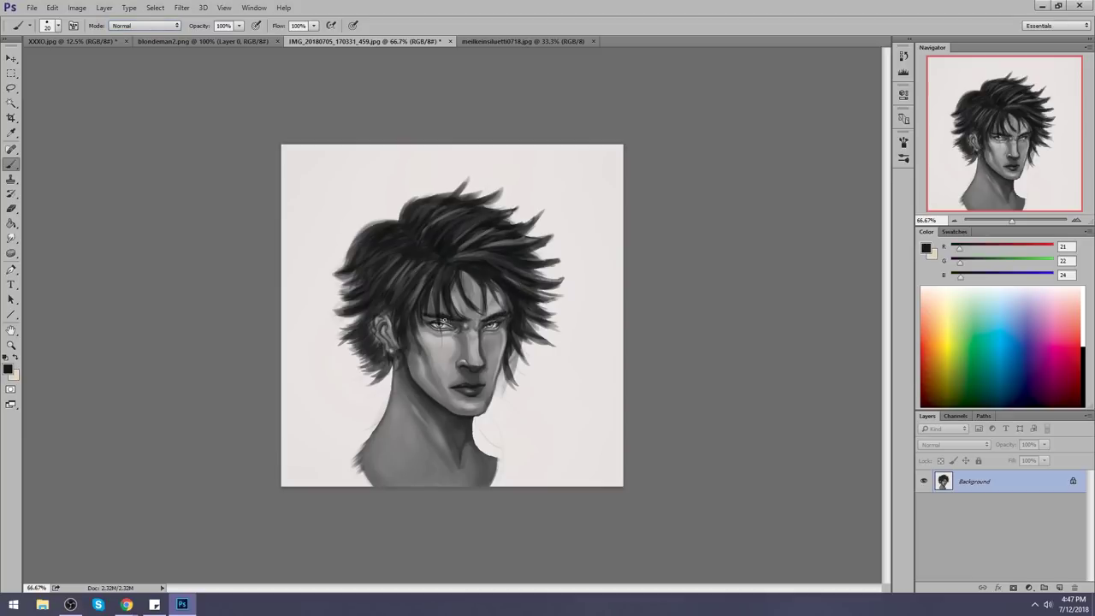
pyautogui.hotkey('ctrl', 'a')
# Revert the portrait to its opened state in History and paste the edited version as Layer 1
pyautogui.click(903, 57)
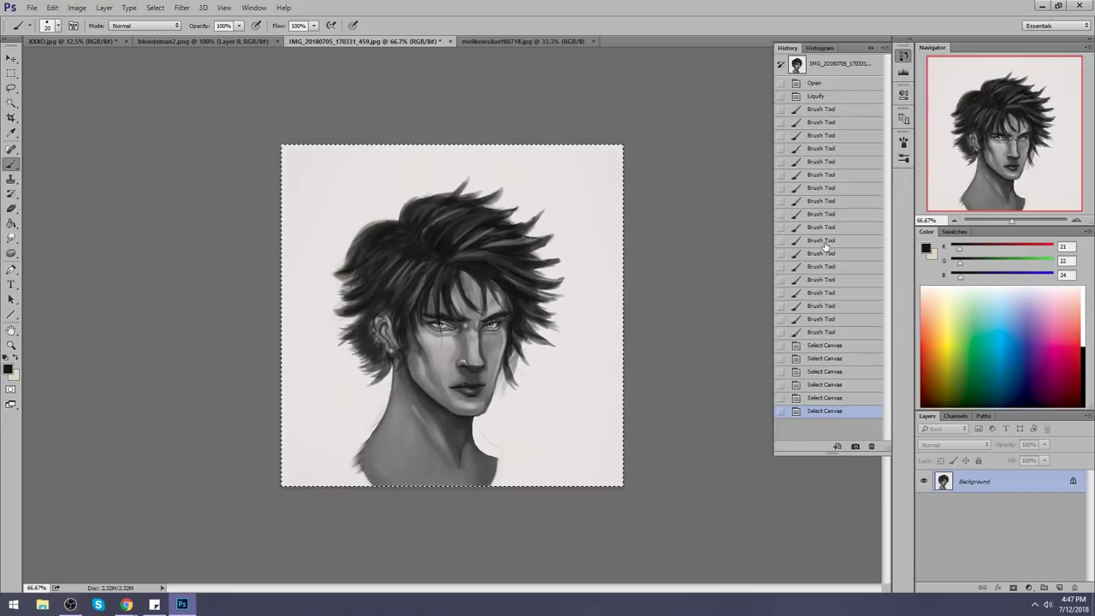
pyautogui.hotkey('ctrl', 'a')
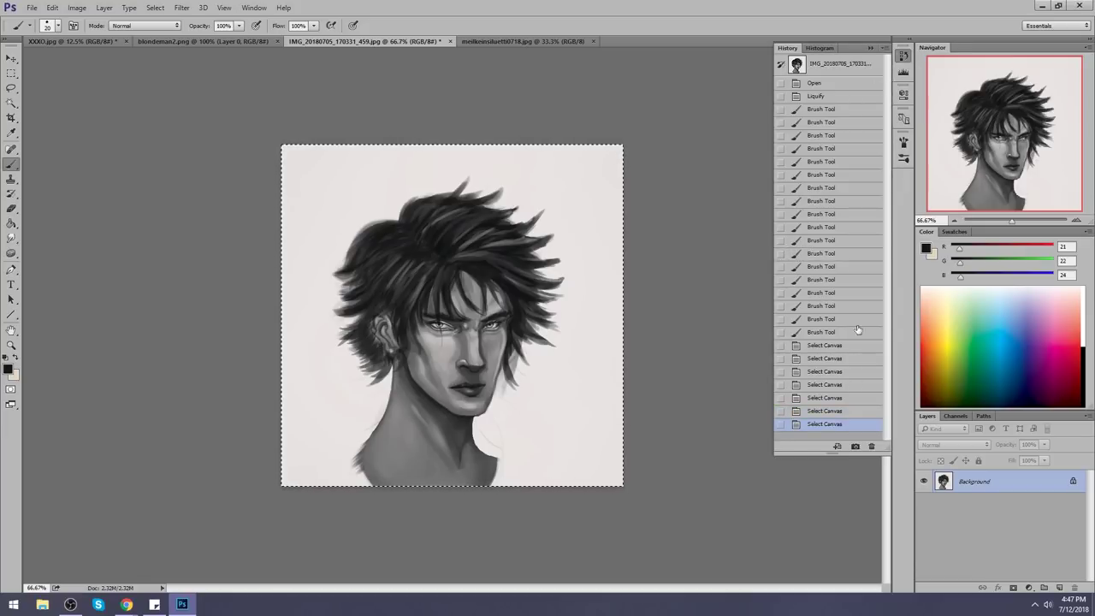
pyautogui.click(839, 68)
pyautogui.hotkey('ctrl', 'v')
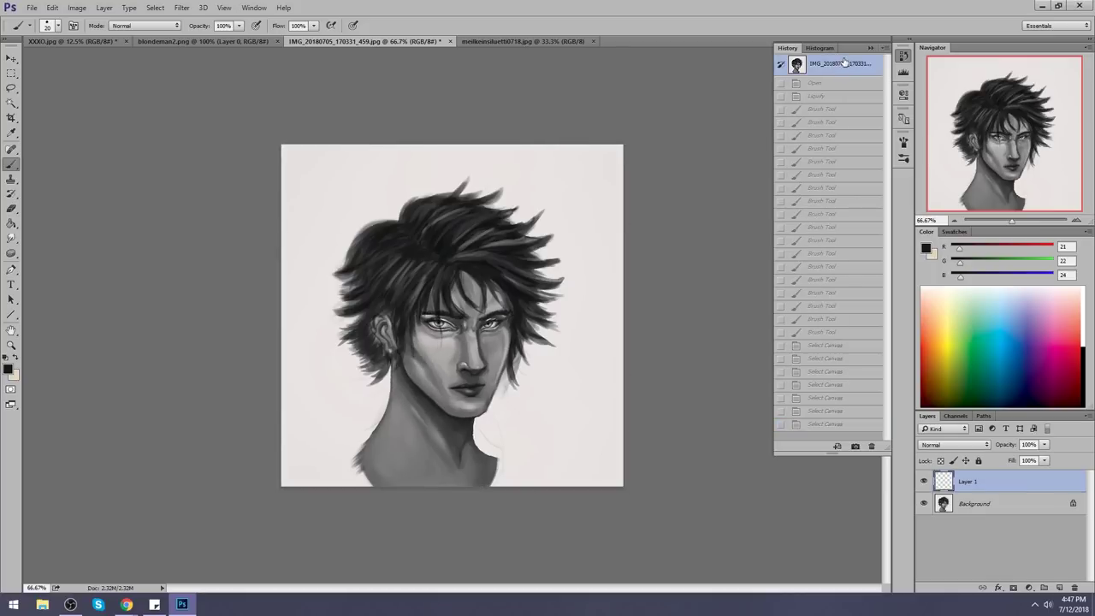
pyautogui.click(869, 49)
# Toggle Layer 1 on and off to compare before and after, then switch to meilkeinsiluetti0718.jpg
pyautogui.click(923, 481)
pyautogui.click(923, 481)
pyautogui.click(924, 481)
pyautogui.click(924, 482)
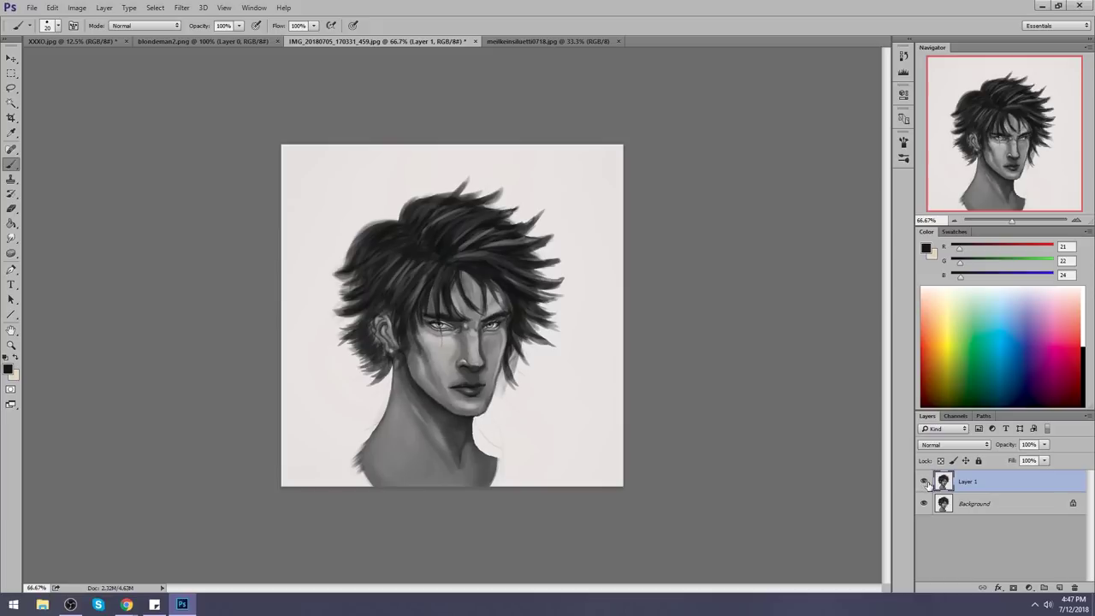
pyautogui.click(924, 482)
pyautogui.click(923, 482)
pyautogui.click(924, 482)
pyautogui.click(924, 483)
pyautogui.click(923, 483)
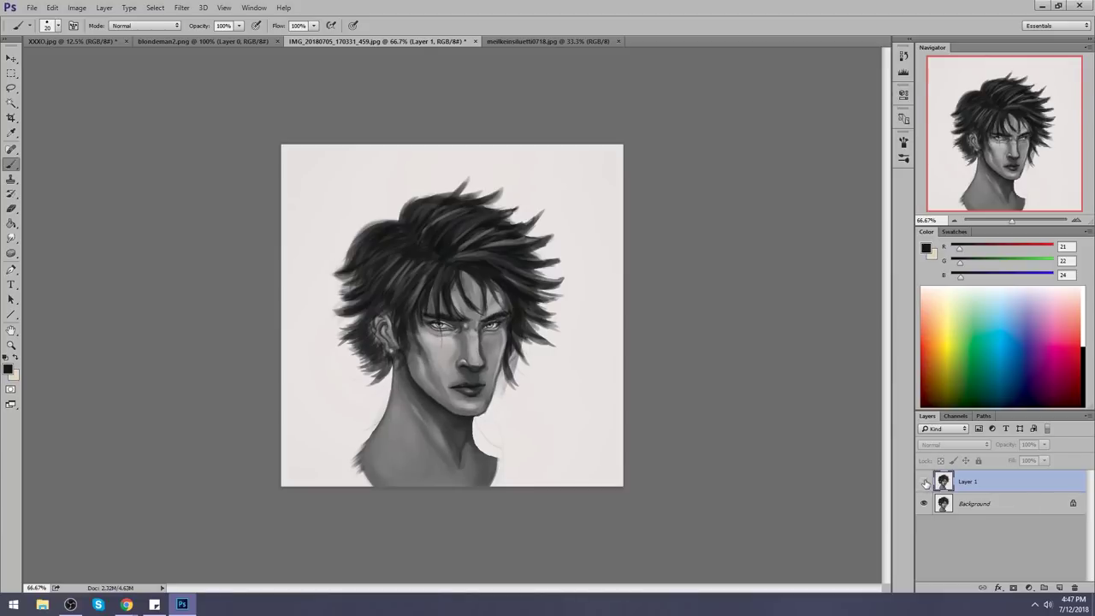
pyautogui.click(923, 482)
pyautogui.click(924, 482)
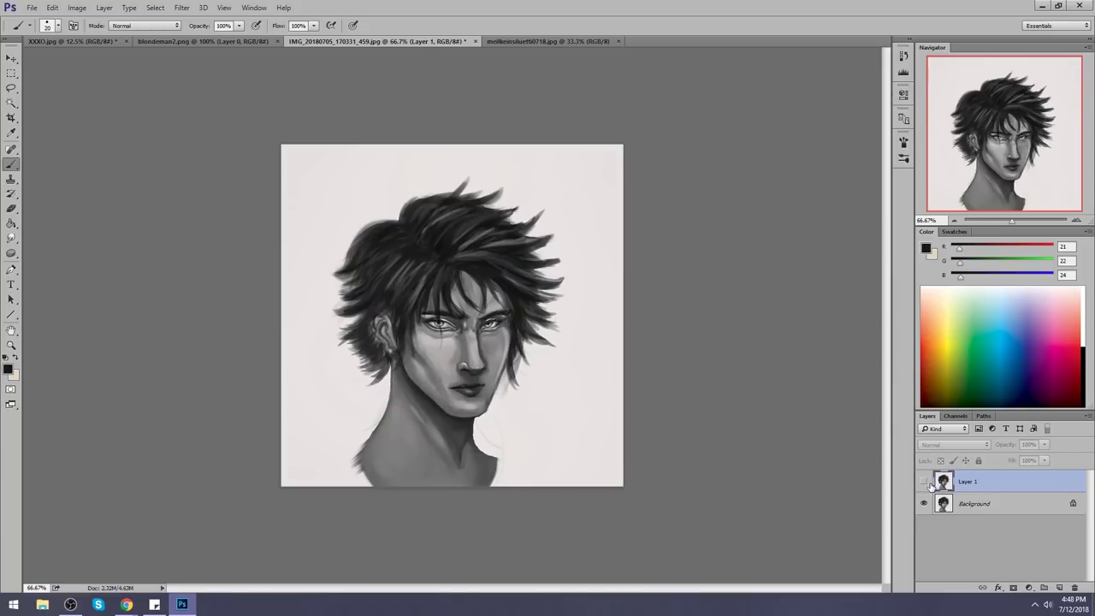
pyautogui.click(924, 482)
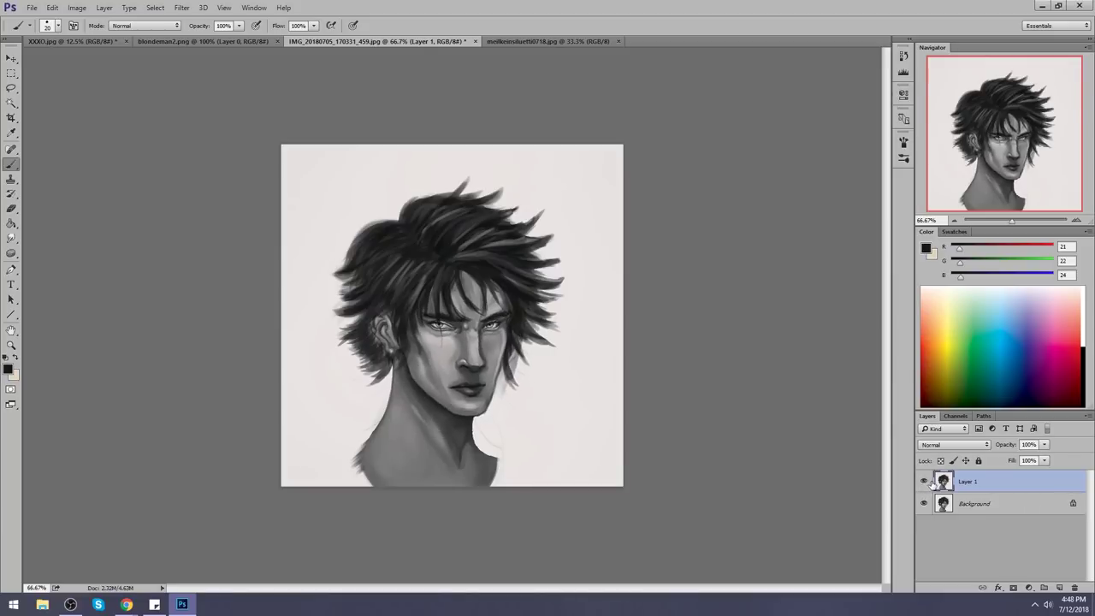
pyautogui.click(530, 41)
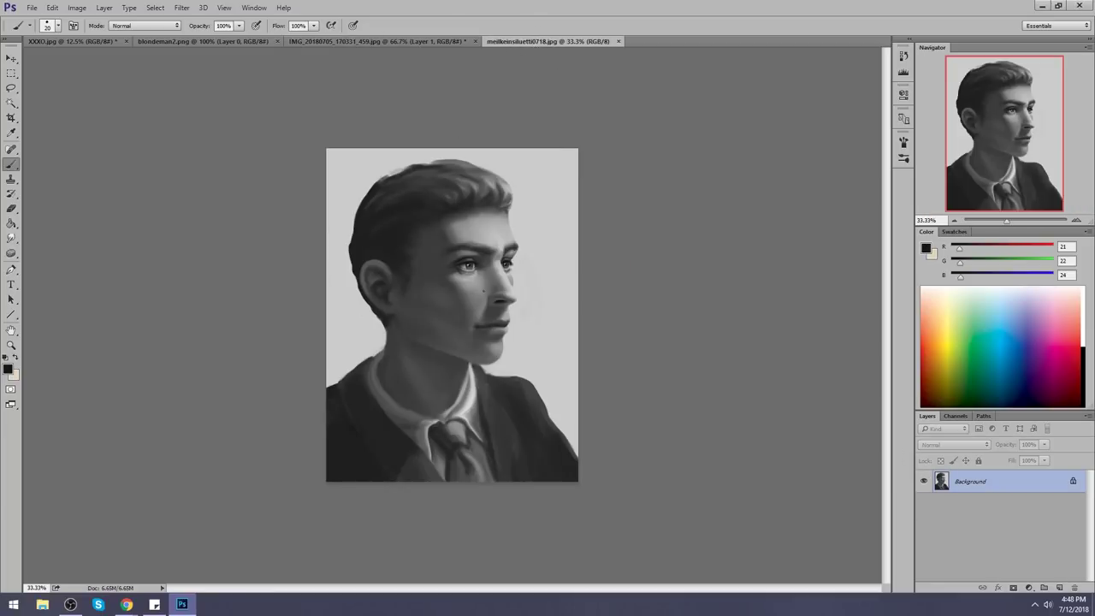
# Lasso the near eye, copy it to a new layer, and nudge it down and right
pyautogui.press('l')
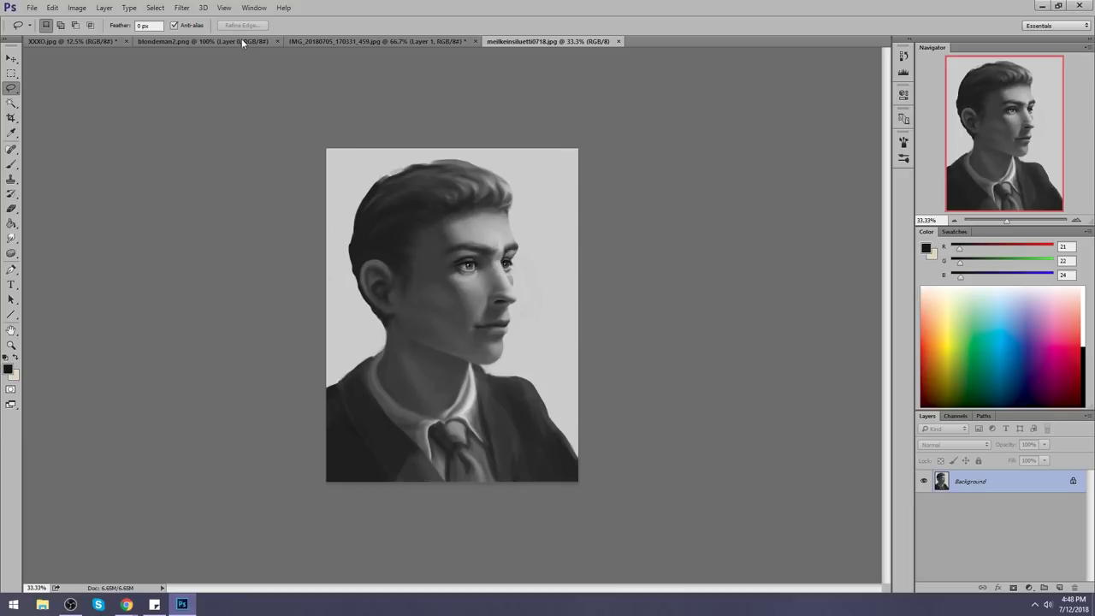
pyautogui.click(182, 6)
pyautogui.click(548, 250)
pyautogui.moveTo(494, 246)
pyautogui.mouseDown()
pyautogui.moveTo(439, 246)
pyautogui.moveTo(453, 279)
pyautogui.moveTo(479, 276)
pyautogui.moveTo(493, 231)
pyautogui.mouseUp()
pyautogui.hotkey('ctrl', 'j')
pyautogui.press('v')
pyautogui.press('Up')
pyautogui.press('Up')
pyautogui.press('Up')
pyautogui.press('Up')
pyautogui.press('Up')
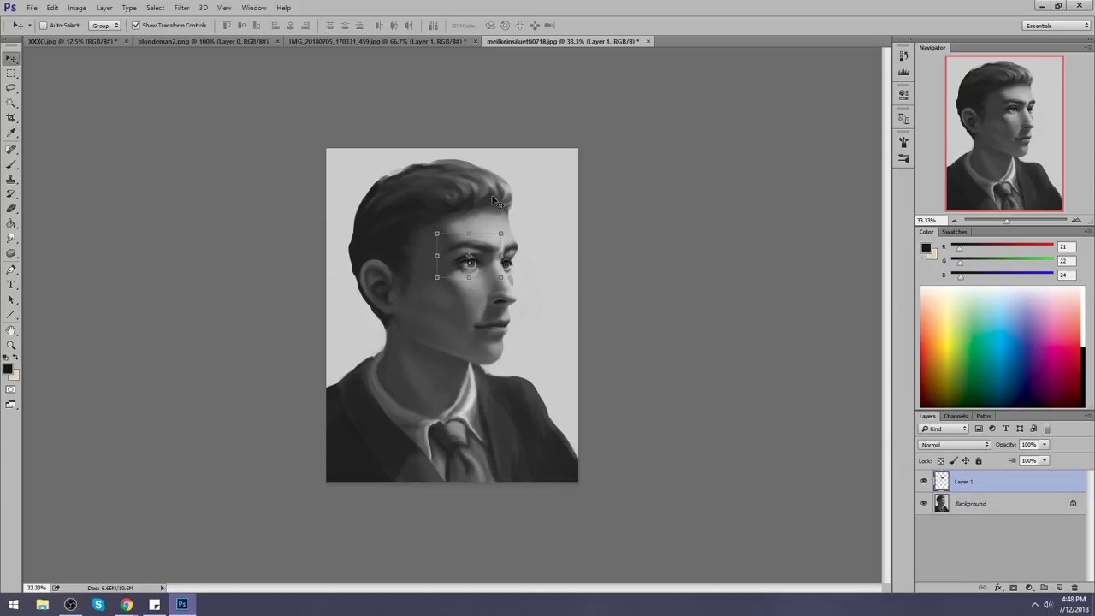
pyautogui.press('Down')
pyautogui.press('Right')
# Copy the eye area onto another new layer and nudge it up and right
pyautogui.press('l')
pyautogui.moveTo(489, 263)
pyautogui.mouseDown()
pyautogui.moveTo(441, 272)
pyautogui.moveTo(496, 270)
pyautogui.mouseUp()
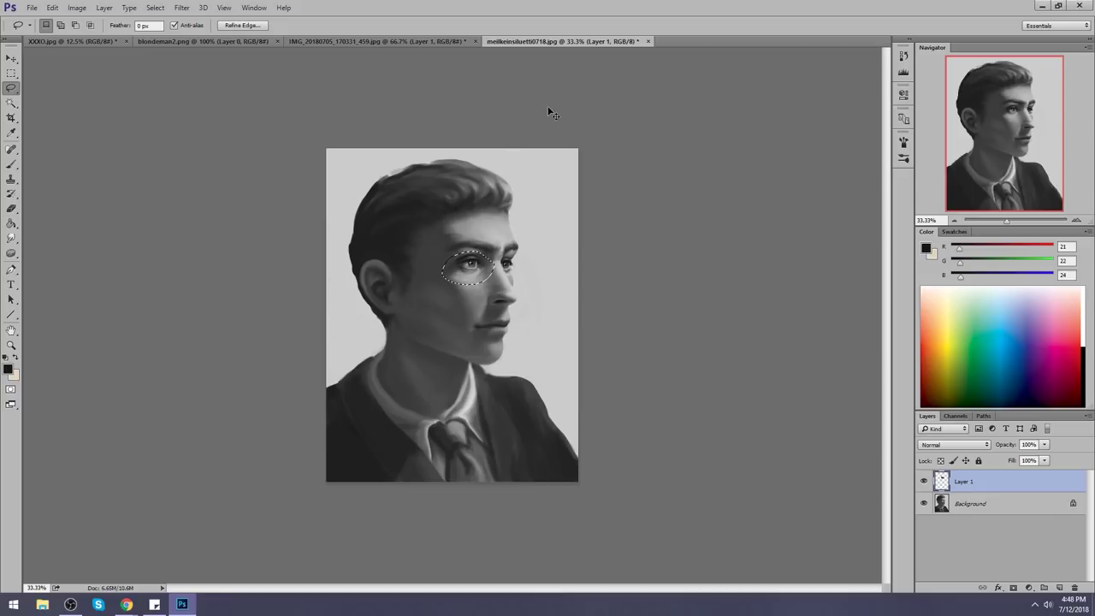
pyautogui.hotkey('ctrl', 'j')
pyautogui.press('v')
pyautogui.press('Up')
pyautogui.press('Up')
pyautogui.press('Up')
pyautogui.press('Up')
pyautogui.press('Up')
pyautogui.press('Up')
pyautogui.press('Up')
pyautogui.press('Up')
pyautogui.press('Up')
pyautogui.press('Right')
pyautogui.press('Right')
pyautogui.press('Right')
pyautogui.press('Right')
pyautogui.press('Right')
pyautogui.press('Right')
pyautogui.press('Up')
pyautogui.press('Up')
pyautogui.press('Right')
pyautogui.press('Right')
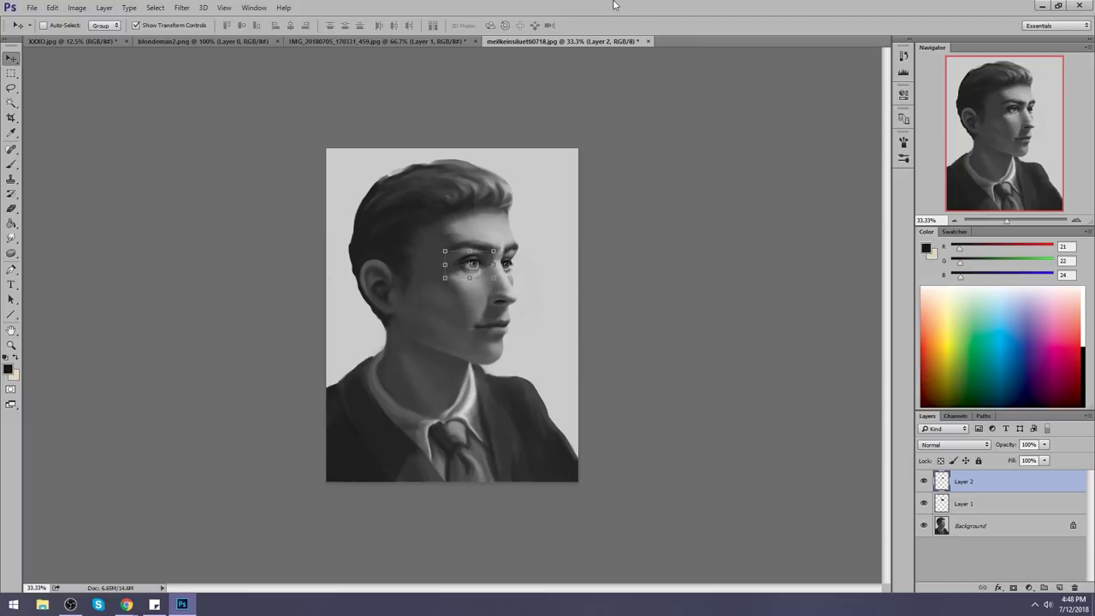
# Merge Layer 2 down into Layer 1
pyautogui.rightClick(975, 482)
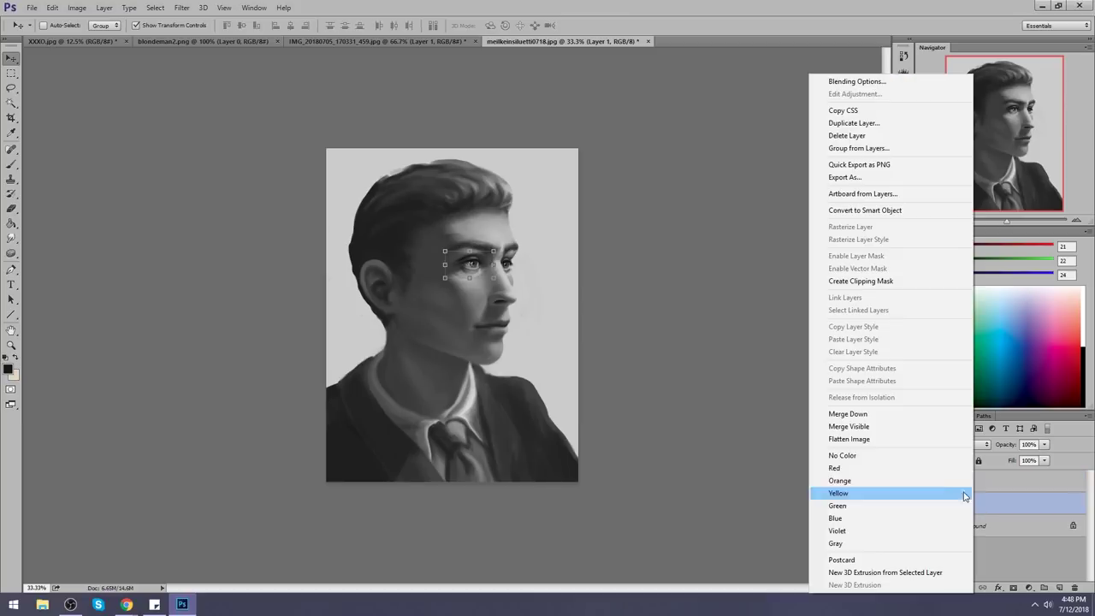
pyautogui.click(980, 484)
pyautogui.rightClick(977, 484)
pyautogui.click(930, 419)
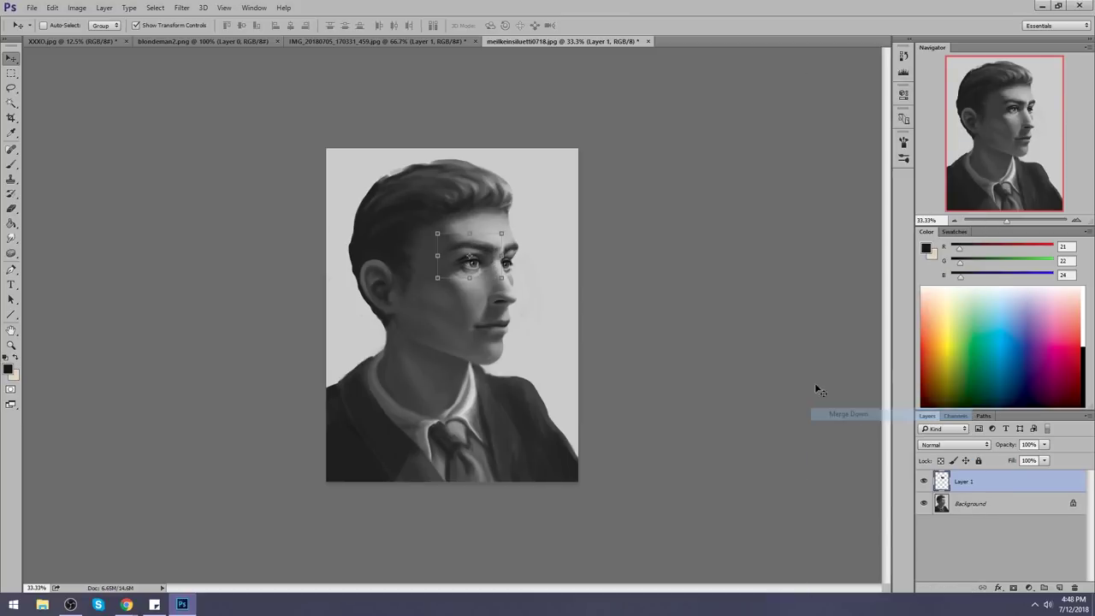
# Erase around the moved eye on Layer 1 with a soft eraser shrunk to 90
pyautogui.press('e')
pyautogui.rightClick(511, 247)
pyautogui.click(690, 402)
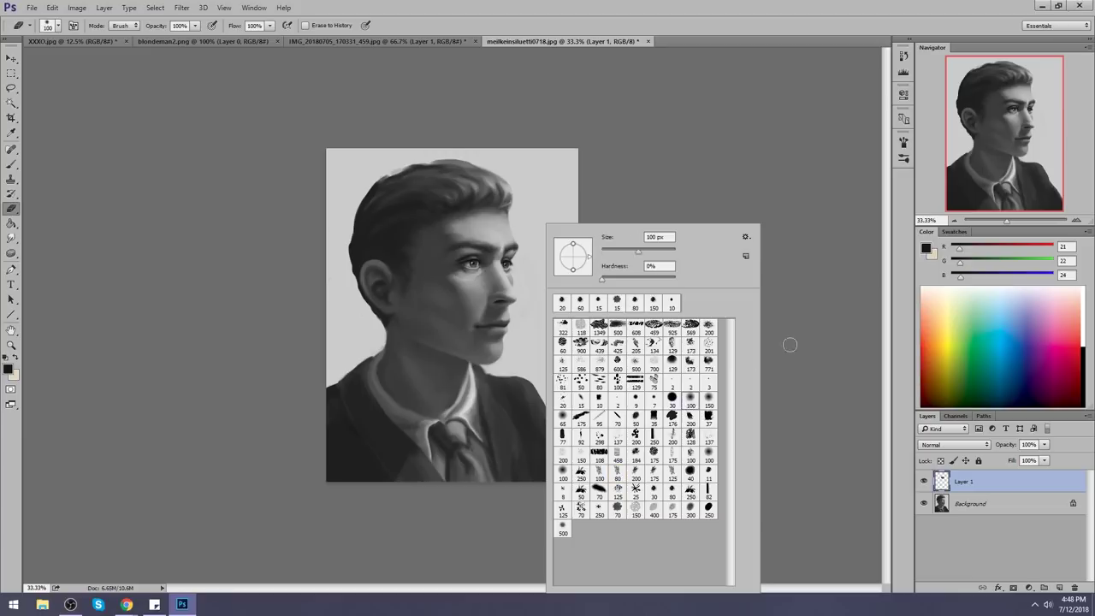
pyautogui.click(816, 319)
pyautogui.press('[')
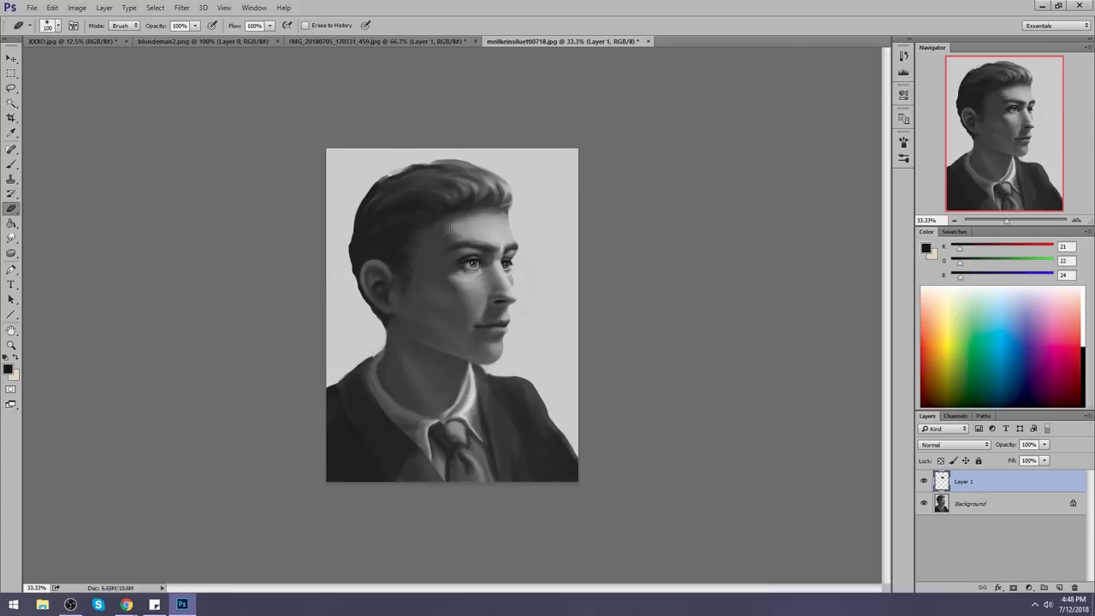
pyautogui.press('[')
pyautogui.click(992, 504)
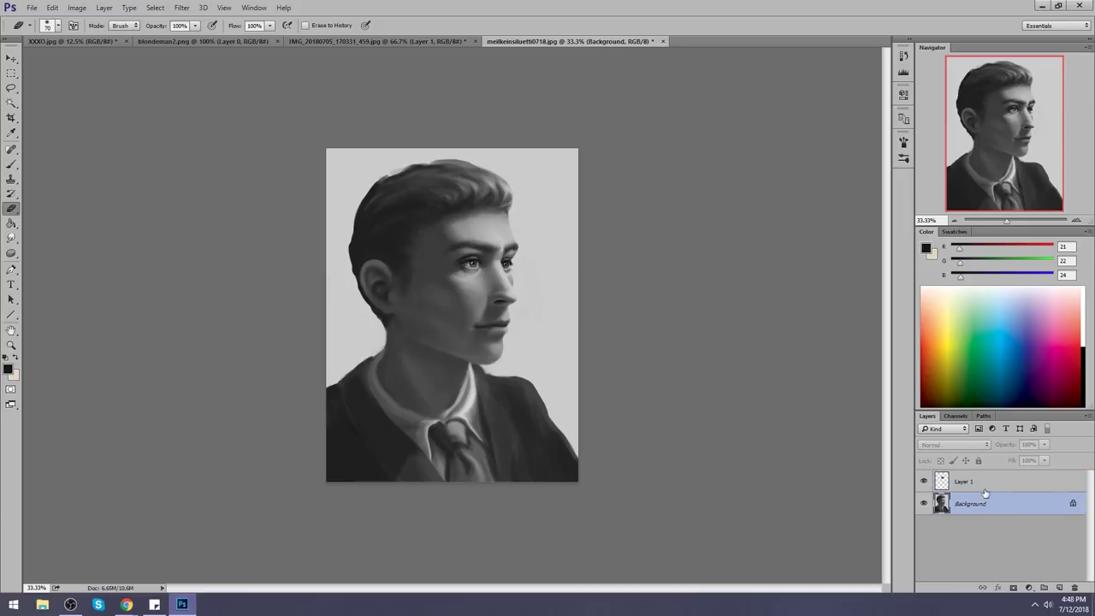
pyautogui.click(975, 481)
# Choose the 80 px brush and sample a light grey from the forehead
pyautogui.press('b')
pyautogui.rightClick(565, 285)
pyautogui.doubleClick(612, 471)
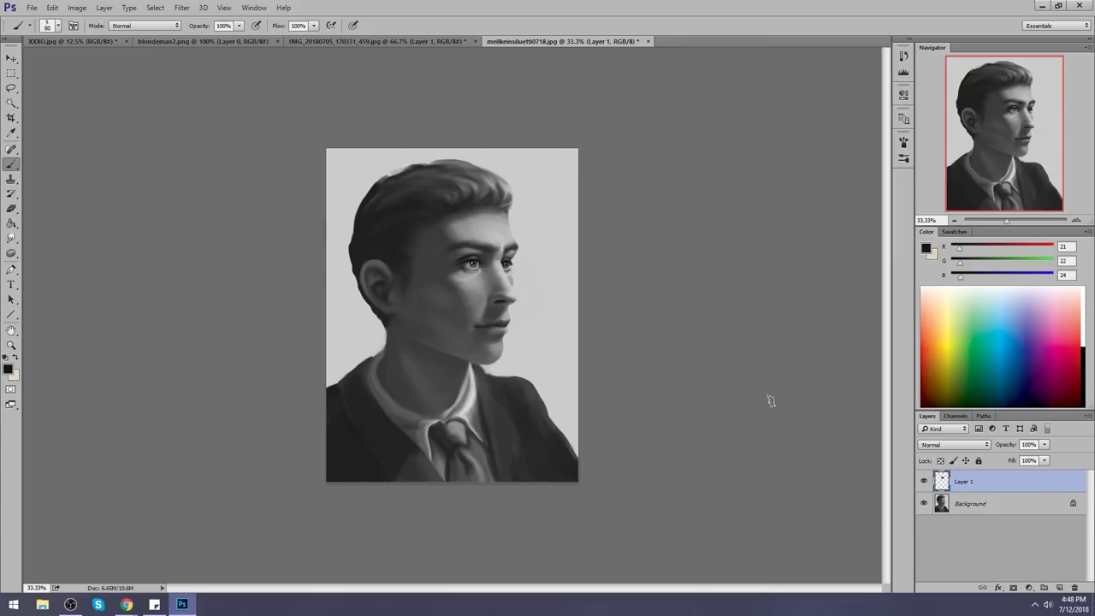
pyautogui.keyDown('alt'); pyautogui.click(502, 229); pyautogui.keyUp('alt')
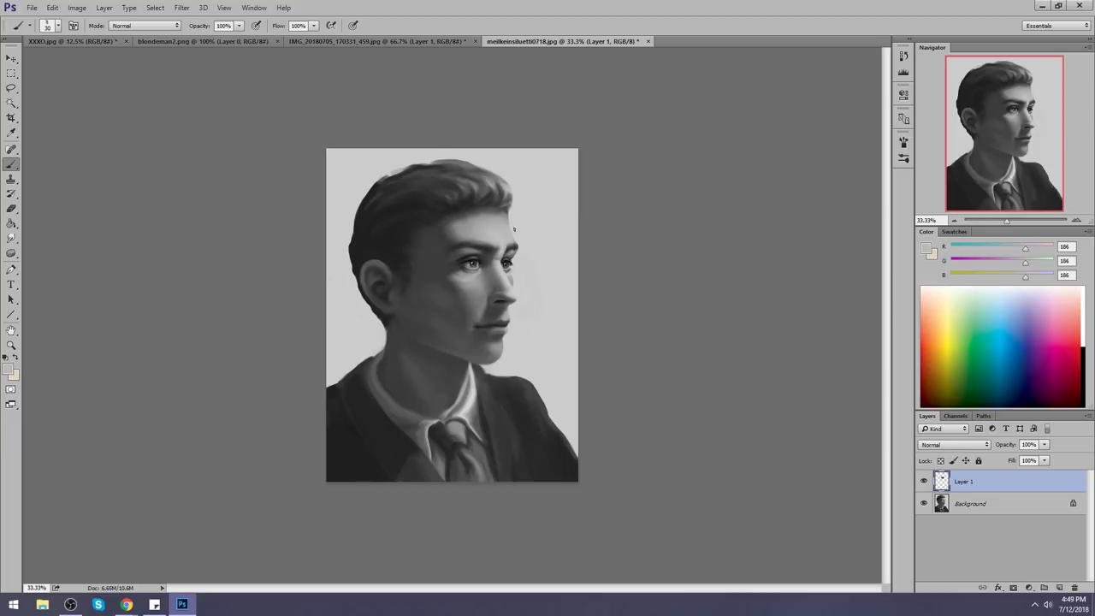
pyautogui.rightClick(1005, 481)
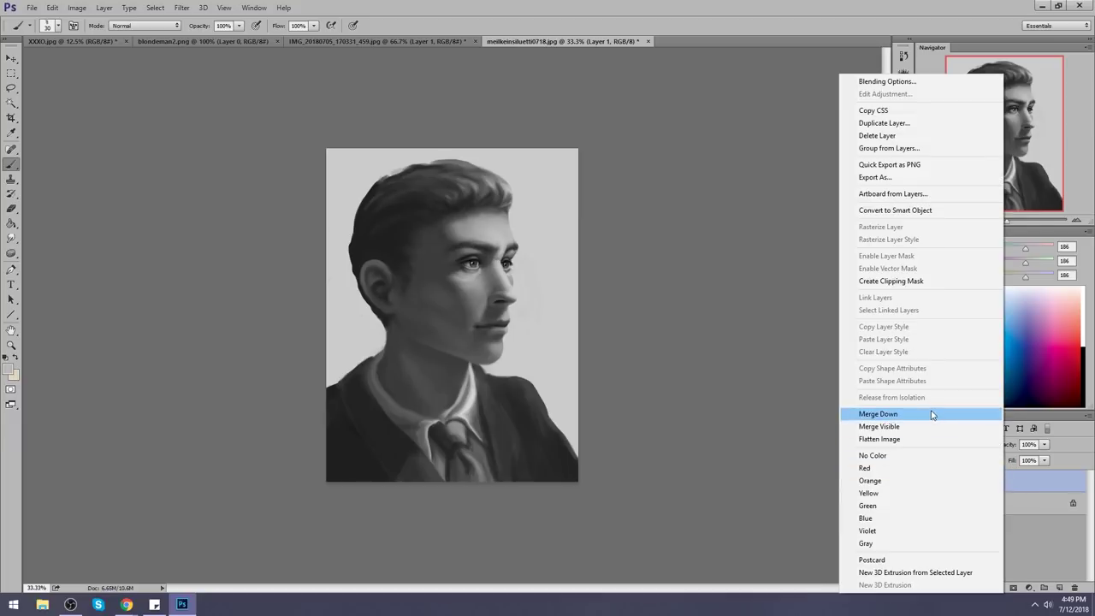
# Merge Layer 1 into Background, then in Liquify push the nose area and reshape the upper lip
pyautogui.click(936, 416)
pyautogui.click(184, 9)
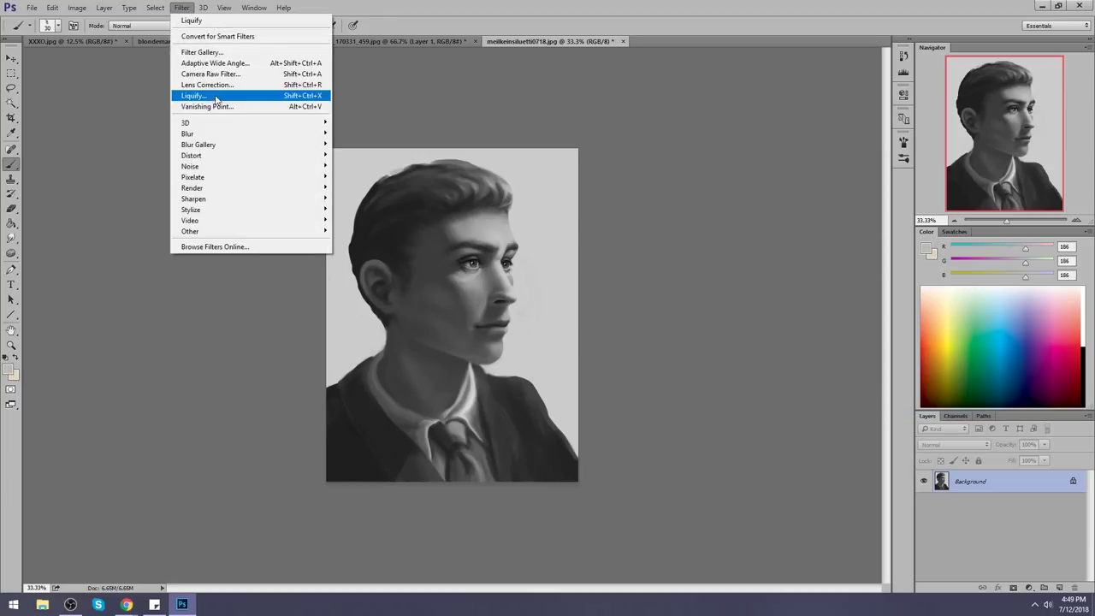
pyautogui.click(194, 94)
pyautogui.press(']')
pyautogui.press(']')
pyautogui.press(']')
pyautogui.press(']')
pyautogui.press(']')
pyautogui.press(']')
pyautogui.press(']')
pyautogui.press(']')
pyautogui.press(']')
pyautogui.press(']')
pyautogui.press(']')
pyautogui.press(']')
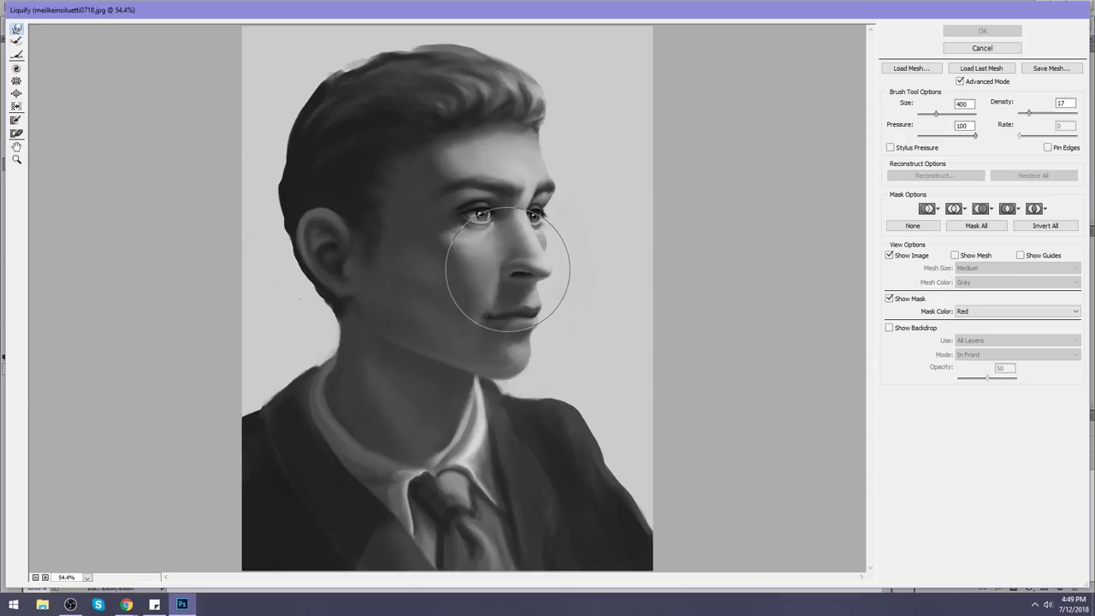
pyautogui.press('[')
pyautogui.press('[')
pyautogui.press('[')
pyautogui.moveTo(526, 275)
pyautogui.mouseDown()
pyautogui.moveTo(516, 278)
pyautogui.moveTo(550, 276)
pyautogui.mouseUp()
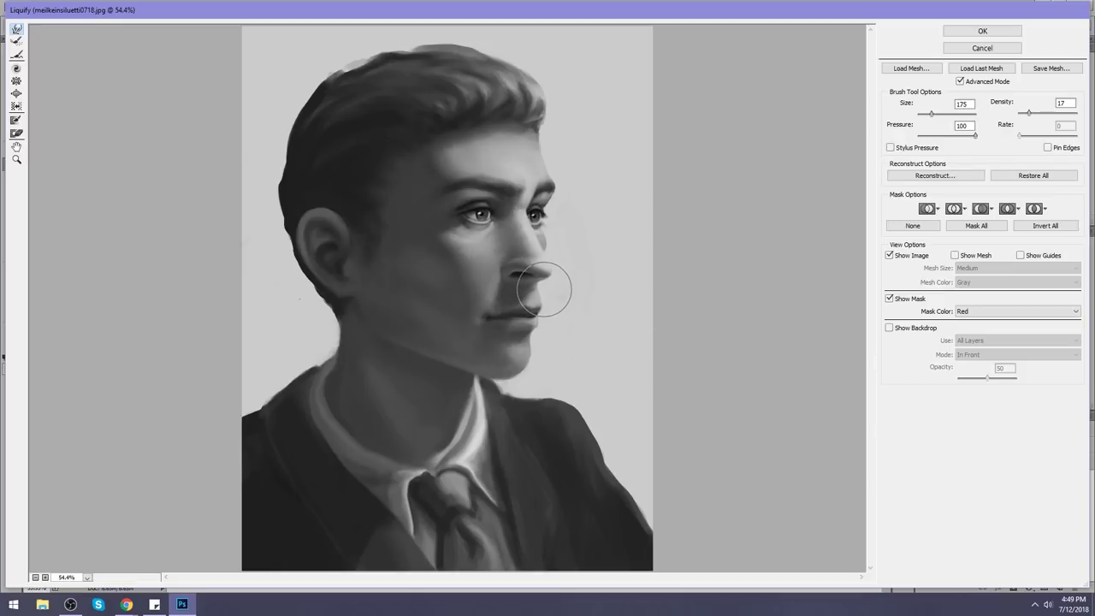
pyautogui.press('[')
pyautogui.press('[')
pyautogui.press('[')
pyautogui.press(']')
pyautogui.moveTo(534, 295)
pyautogui.mouseDown()
pyautogui.moveTo(539, 287)
pyautogui.moveTo(533, 315)
pyautogui.mouseUp()
# Push the chin outline up slightly and the nose tip forward with a 175 brush
pyautogui.press('[')
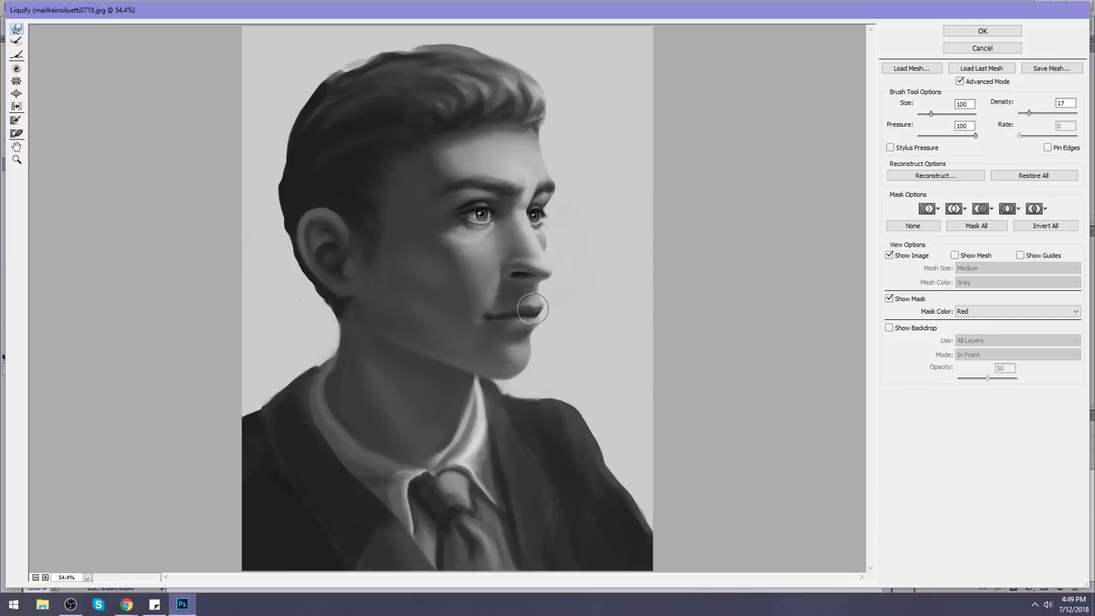
pyautogui.press(']')
pyautogui.press(']')
pyautogui.press(']')
pyautogui.press(']')
pyautogui.press(']')
pyautogui.press(']')
pyautogui.press(']')
pyautogui.press(']')
pyautogui.press(']')
pyautogui.press(']')
pyautogui.press(']')
pyautogui.press(']')
pyautogui.press('[')
pyautogui.press('[')
pyautogui.press('[')
pyautogui.press('[')
pyautogui.press('[')
pyautogui.press('[')
pyautogui.press('[')
pyautogui.press('[')
pyautogui.press('[')
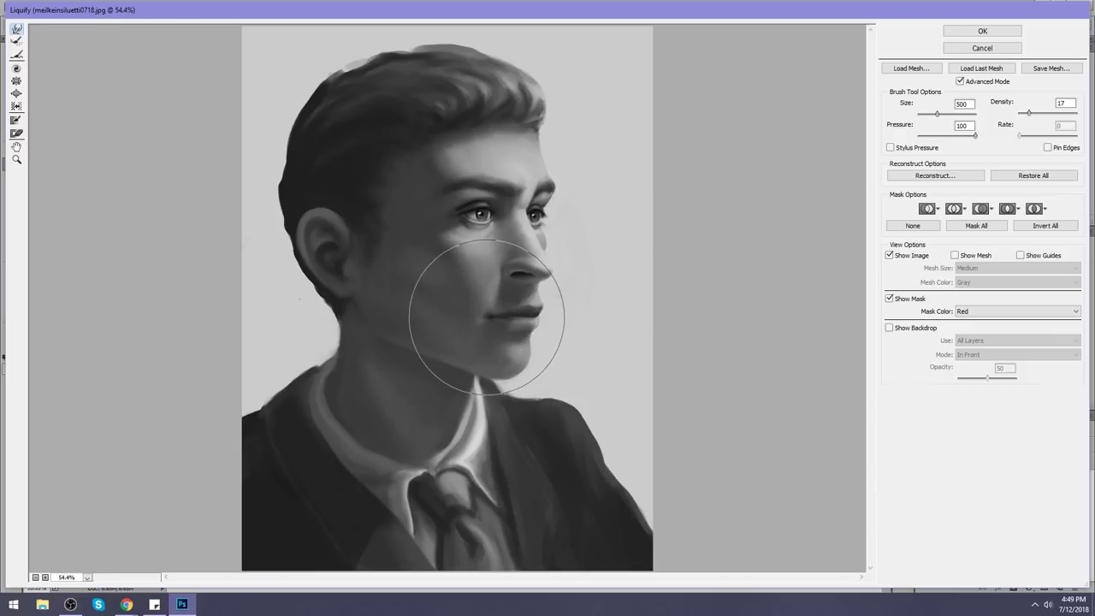
pyautogui.press('[')
pyautogui.press('[')
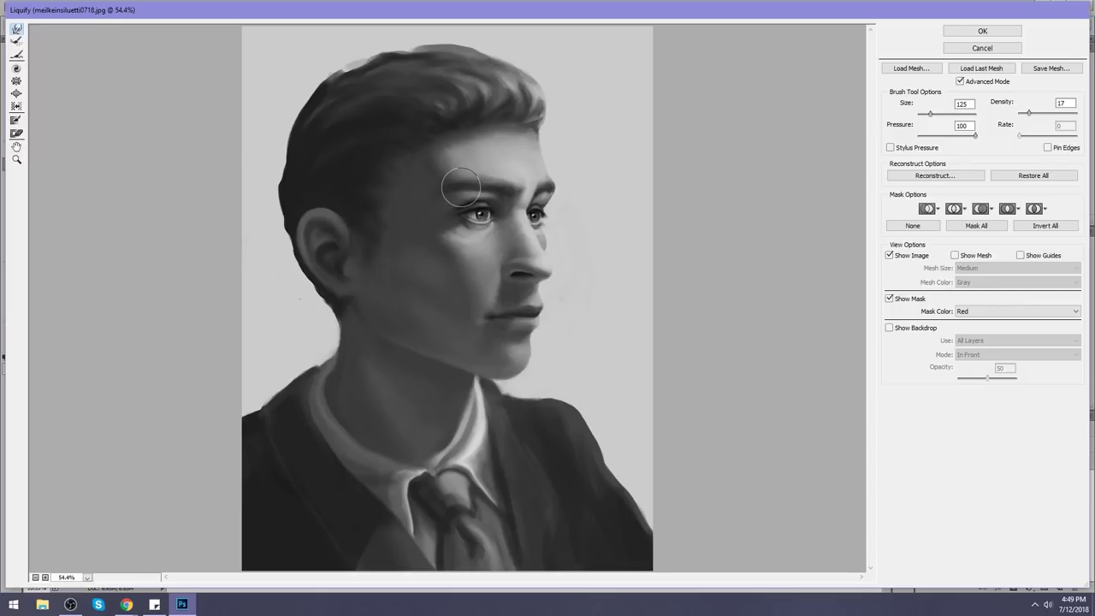
pyautogui.press(']')
pyautogui.press(']')
pyautogui.press(']')
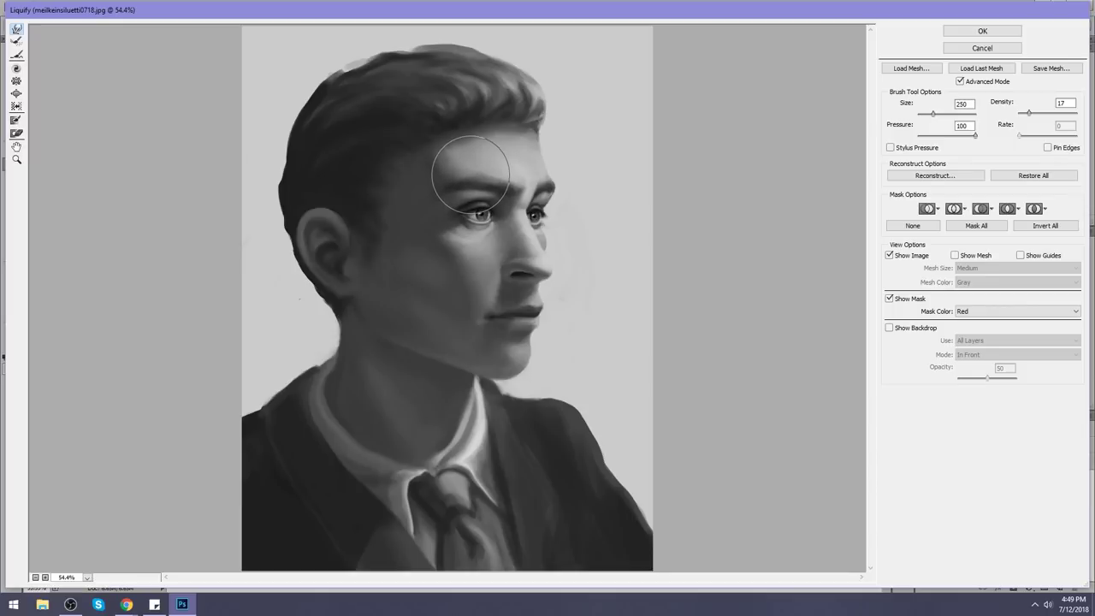
pyautogui.press('[')
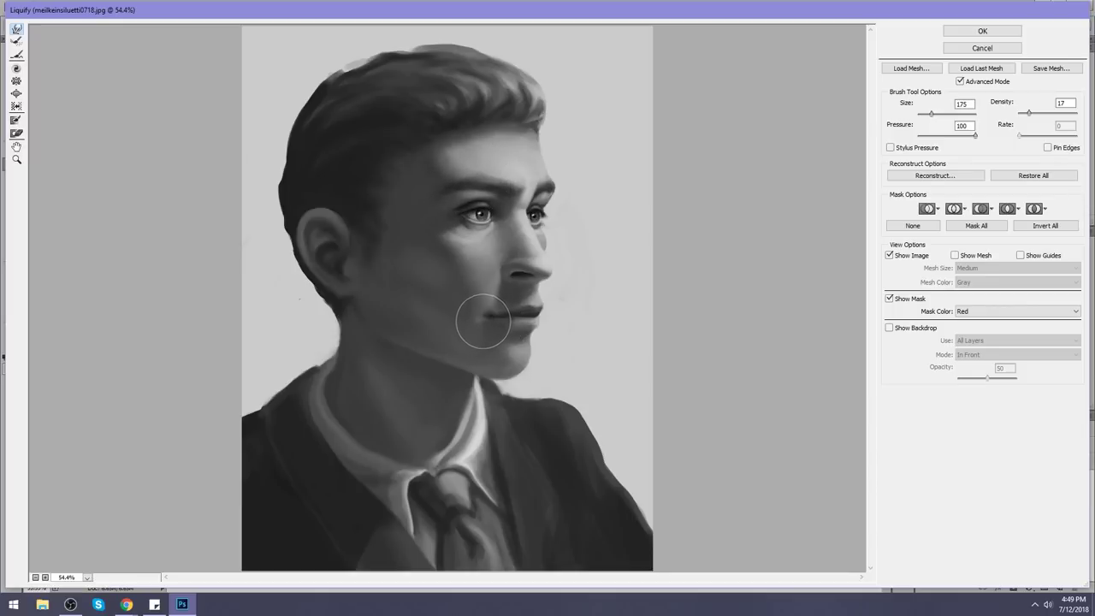
pyautogui.moveTo(518, 347); pyautogui.dragTo(511, 342)
pyautogui.moveTo(510, 275); pyautogui.dragTo(530, 275)
# With a large warp brush, reshape the ear and back of the head and apply Liquify
pyautogui.press(']')
pyautogui.press(']')
pyautogui.press(']')
pyautogui.press('[')
pyautogui.press('[')
pyautogui.press('[')
pyautogui.press('[')
pyautogui.press('[')
pyautogui.press('[')
pyautogui.press('[')
pyautogui.press('[')
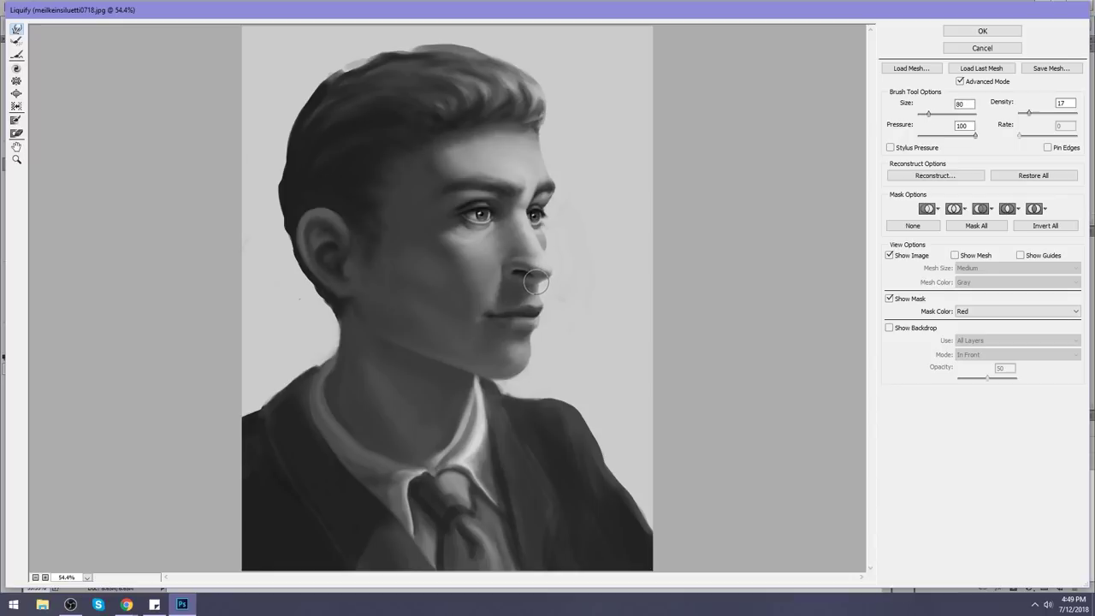
pyautogui.press(']')
pyautogui.press(']')
pyautogui.press(']')
pyautogui.press(']')
pyautogui.hotkey('alt', 'space')
pyautogui.hotkey('ctrl', '-')
pyautogui.hotkey('ctrl', '-')
pyautogui.press(']')
pyautogui.press(']')
pyautogui.press(']')
pyautogui.press(']')
pyautogui.press(']')
pyautogui.press(']')
pyautogui.press(']')
pyautogui.press(']')
pyautogui.press(']')
pyautogui.press(']')
pyautogui.press(']')
pyautogui.press(']')
pyautogui.press(']')
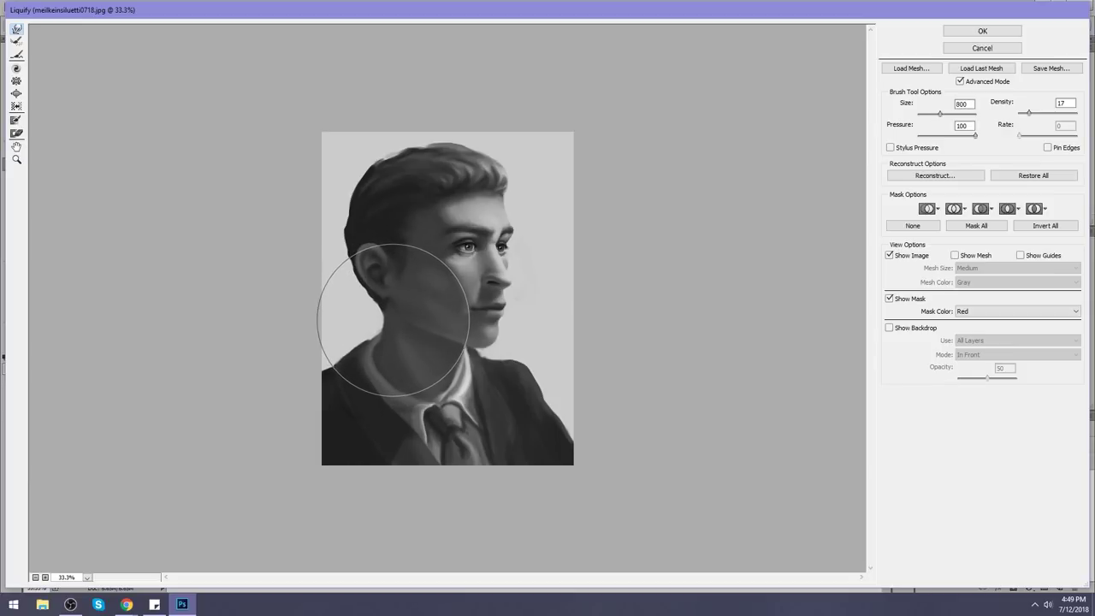
pyautogui.press('[')
pyautogui.press('[')
pyautogui.press('[')
pyautogui.press('[')
pyautogui.press('[')
pyautogui.press('[')
pyautogui.press('[')
pyautogui.press('[')
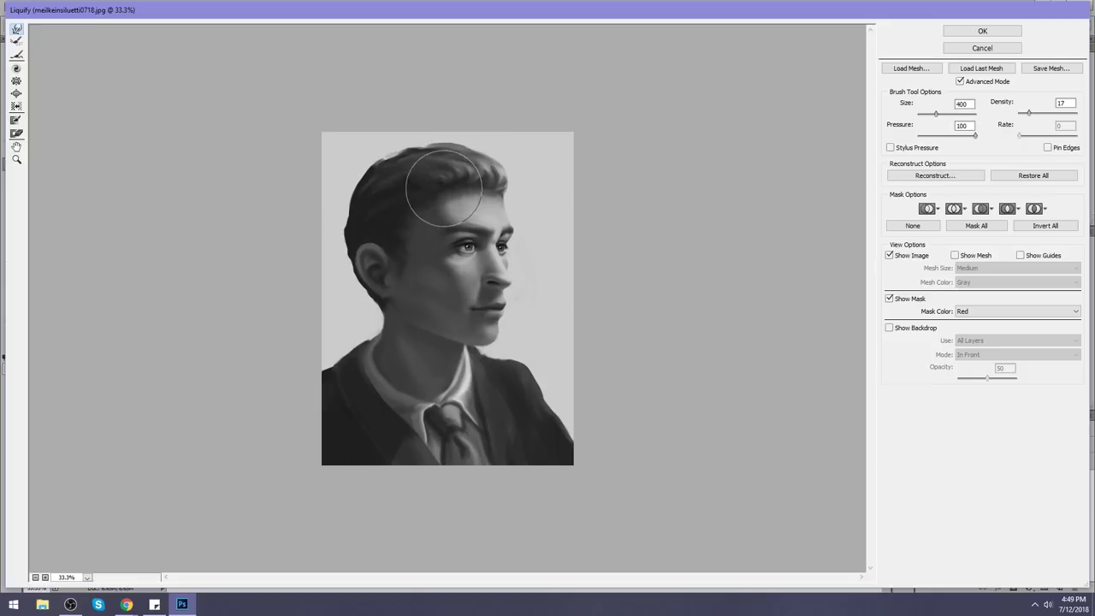
pyautogui.press(']')
pyautogui.press(']')
pyautogui.press(']')
pyautogui.press(']')
pyautogui.moveTo(366, 253)
pyautogui.mouseDown()
pyautogui.moveTo(369, 272)
pyautogui.moveTo(308, 264)
pyautogui.mouseUp()
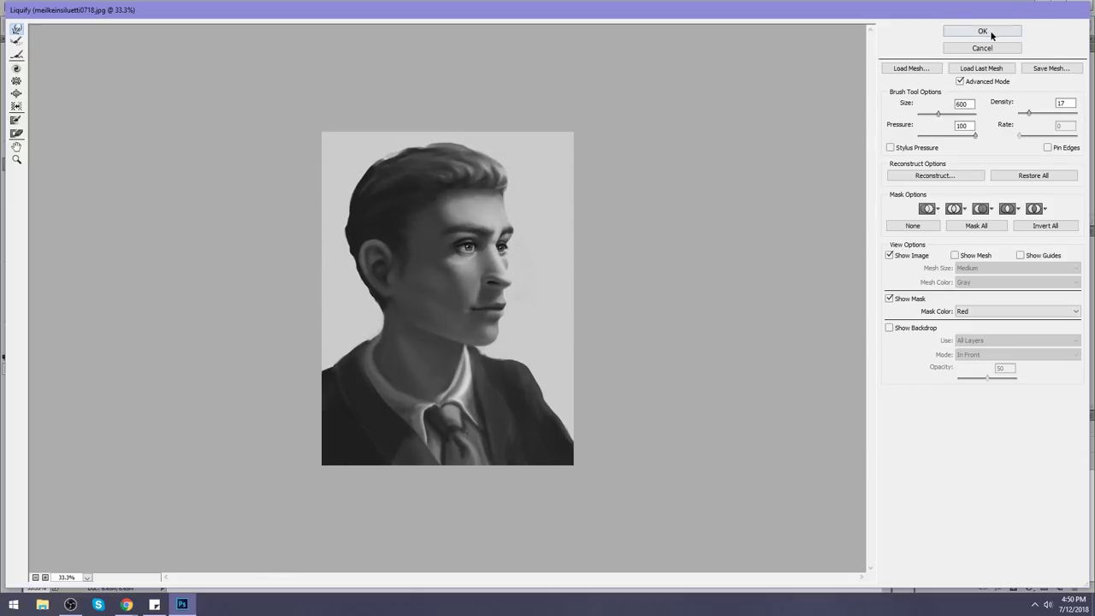
pyautogui.click(977, 31)
# Compare before and after, then reapply Liquify with a smaller brush to nudge the nose
pyautogui.hotkey('ctrl', 'z')
pyautogui.hotkey('ctrl', 'z')
pyautogui.hotkey('ctrl', 'z')
pyautogui.hotkey('ctrl', 'z')
pyautogui.click(181, 7)
pyautogui.click(210, 85)
pyautogui.press('[')
pyautogui.press('[')
pyautogui.press('[')
pyautogui.press('[')
pyautogui.press('[')
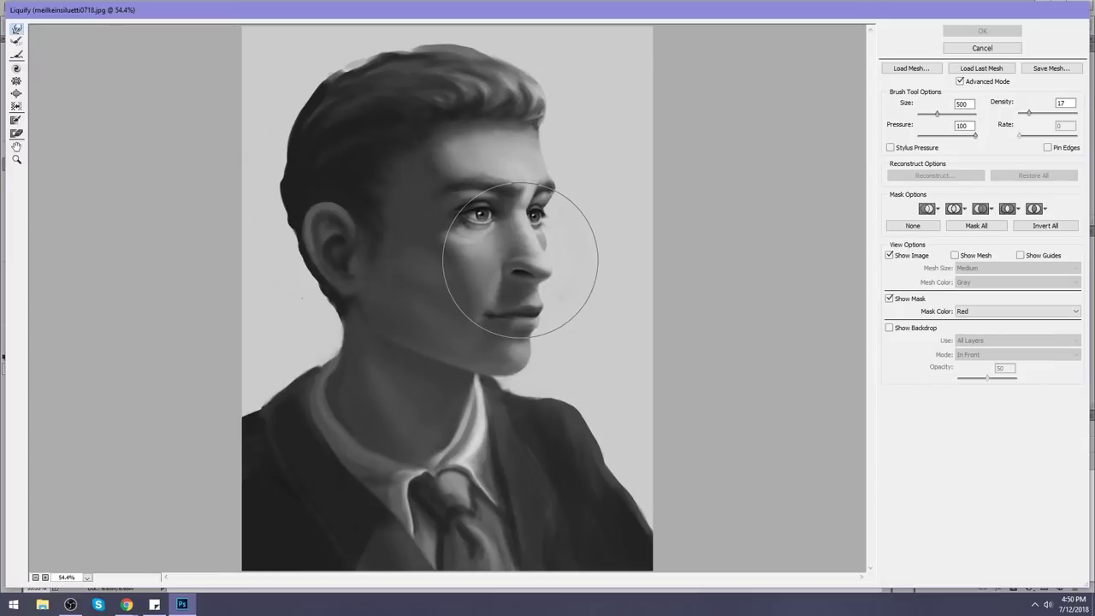
pyautogui.click(513, 267)
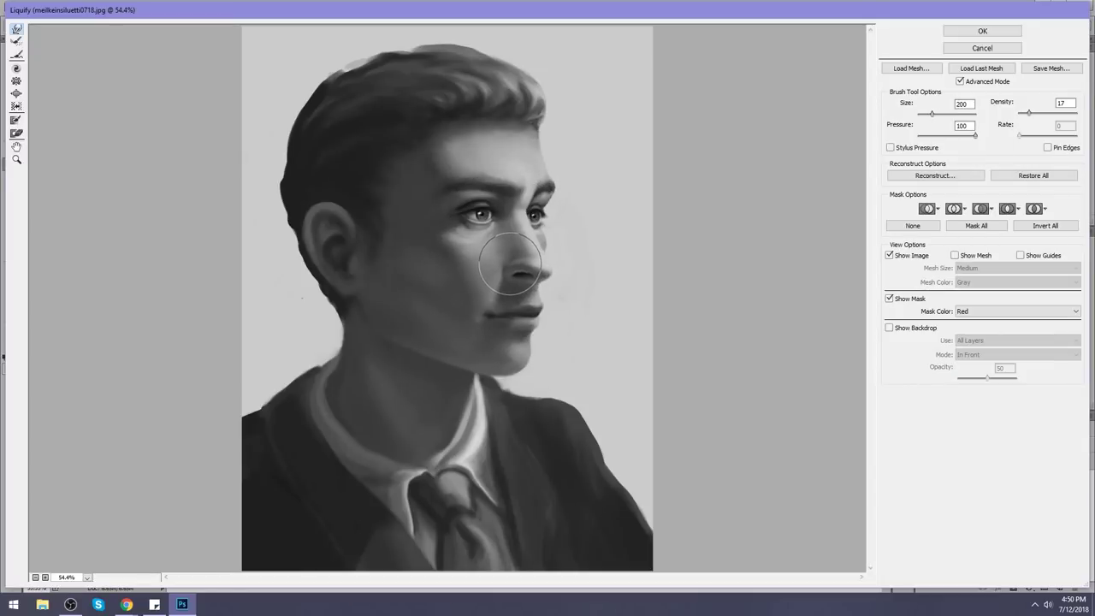
pyautogui.click(980, 30)
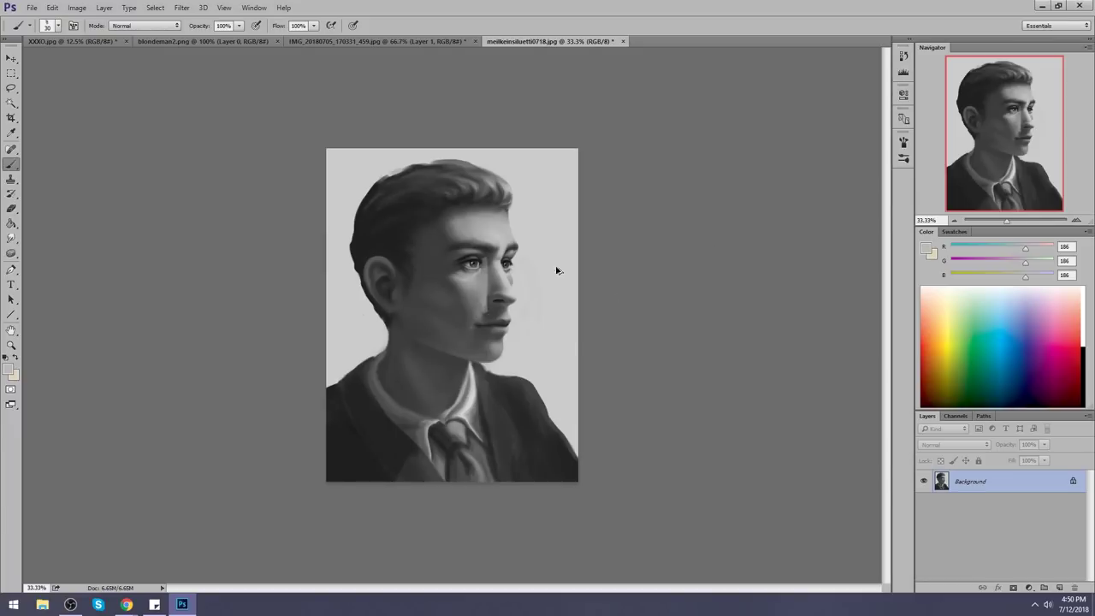
# Revert Background to the original History snapshot and place the warped portrait on a new Layer 1
pyautogui.hotkey('ctrl', 'a')
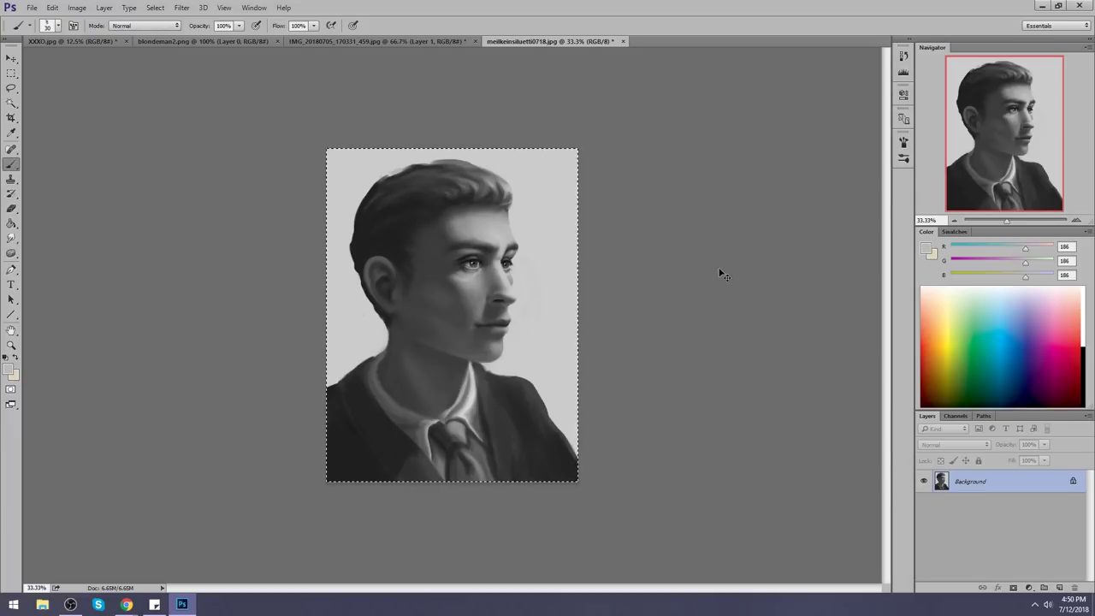
pyautogui.click(902, 63)
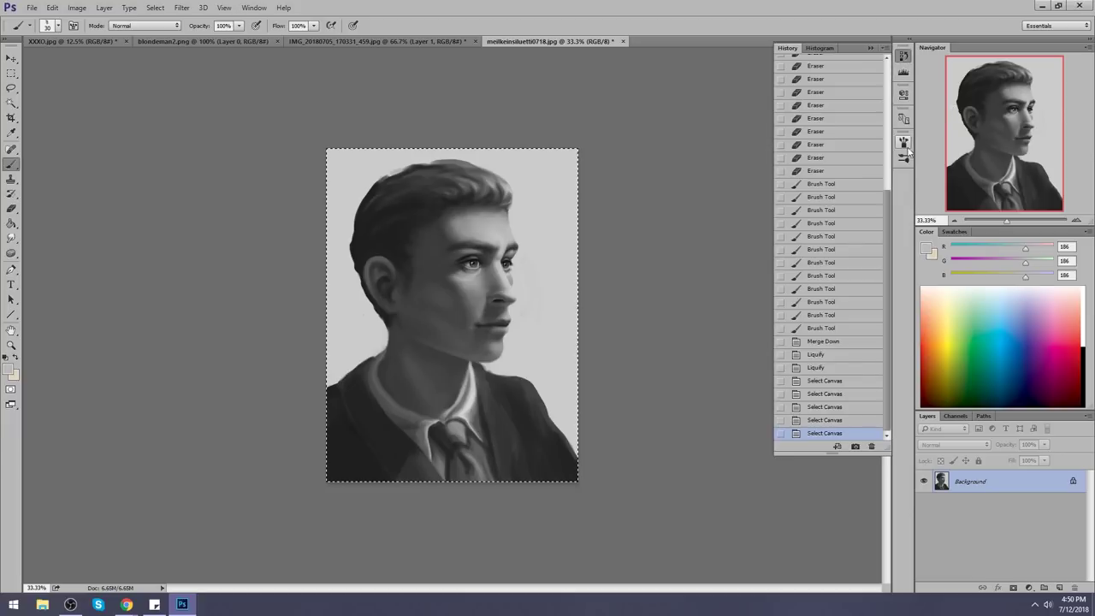
pyautogui.moveTo(888, 222); pyautogui.dragTo(887, 85)
pyautogui.click(842, 67)
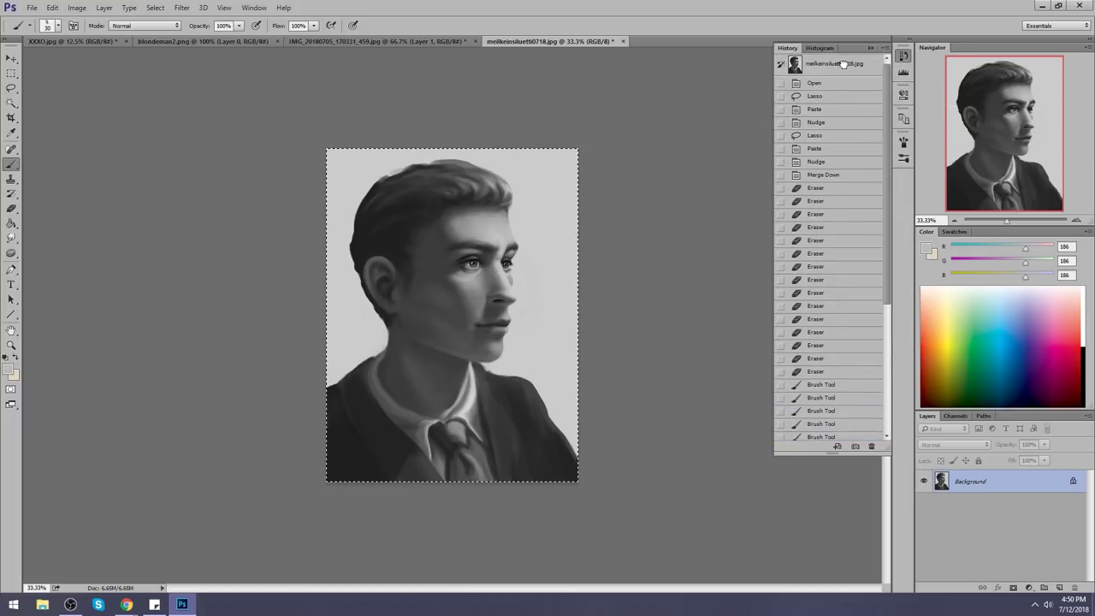
pyautogui.click(867, 47)
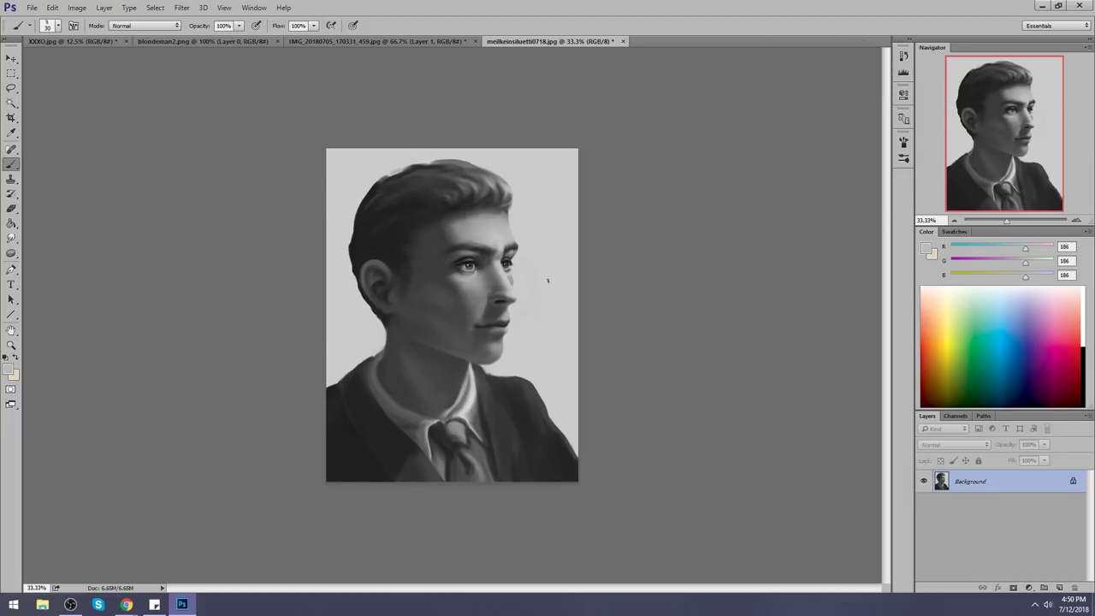
pyautogui.hotkey('ctrl', 'j')
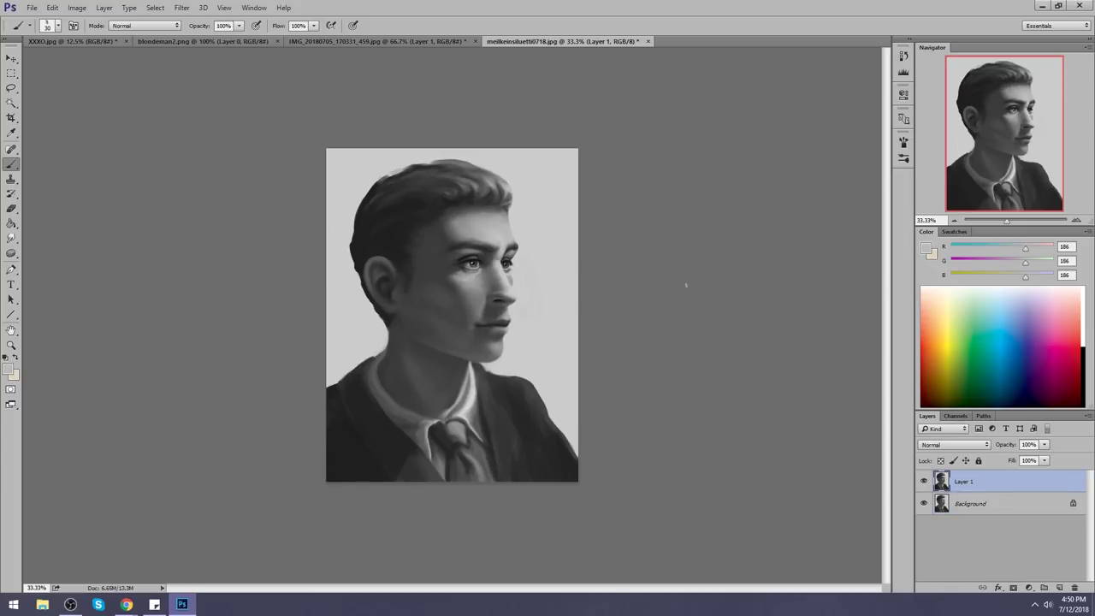
# Toggle Layer 1's visibility to compare the warped face with the original
pyautogui.hotkey('ctrl', '+')
pyautogui.click(922, 482)
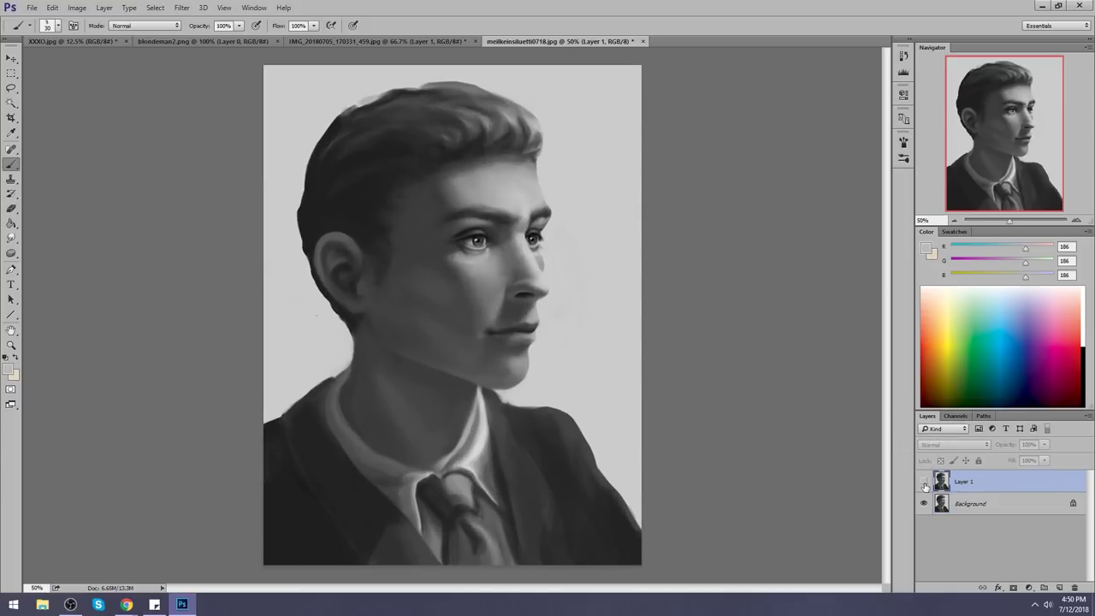
pyautogui.hotkey('ctrl', '-')
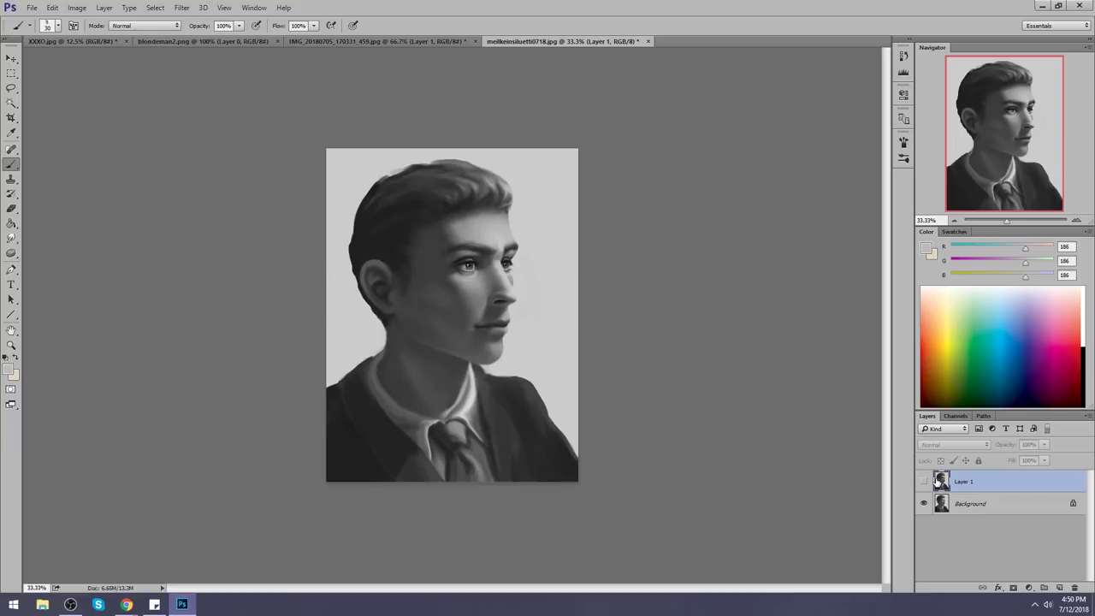
pyautogui.click(924, 482)
pyautogui.click(925, 482)
pyautogui.click(925, 483)
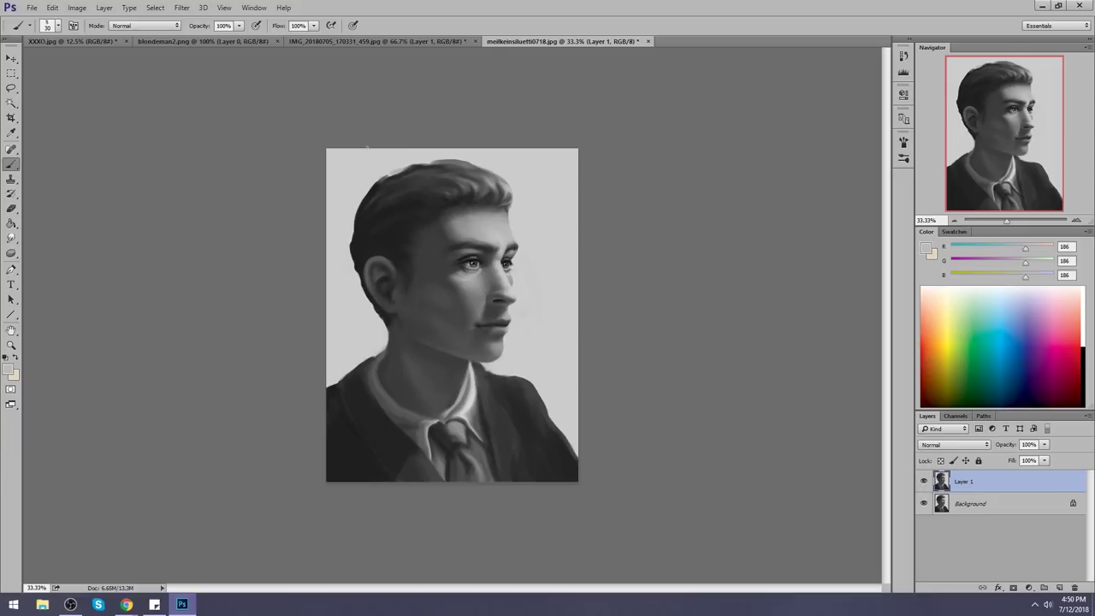
# Open Liquify on Layer 1, cancel without changes, and keep comparing it against the original
pyautogui.click(181, 8)
pyautogui.click(197, 92)
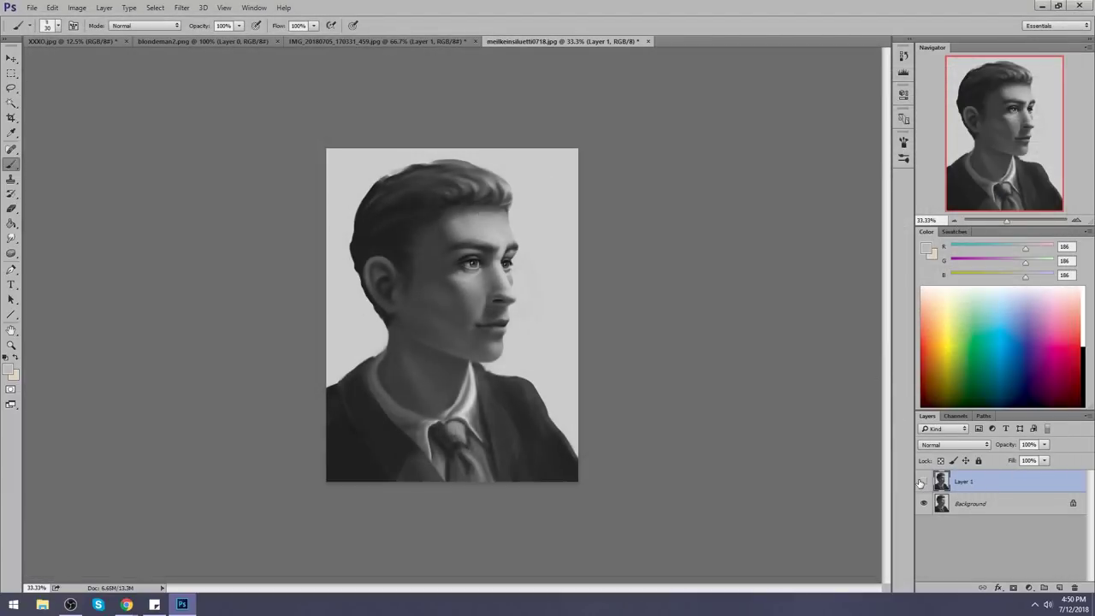
pyautogui.click(924, 482)
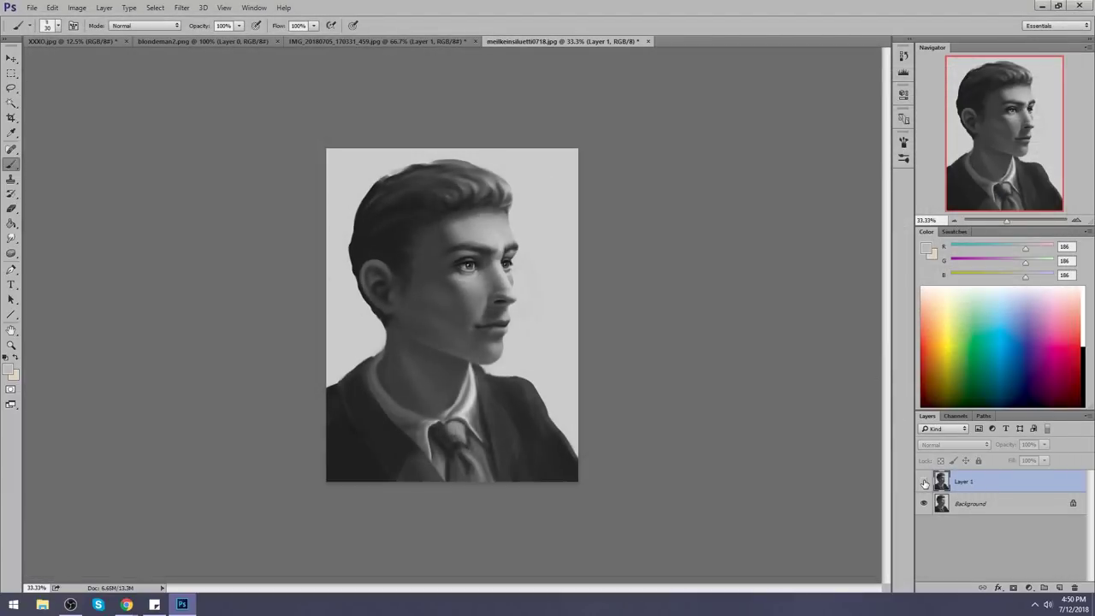
pyautogui.click(924, 482)
pyautogui.click(925, 482)
pyautogui.click(924, 481)
pyautogui.click(923, 482)
pyautogui.click(925, 482)
pyautogui.click(925, 482)
pyautogui.click(924, 482)
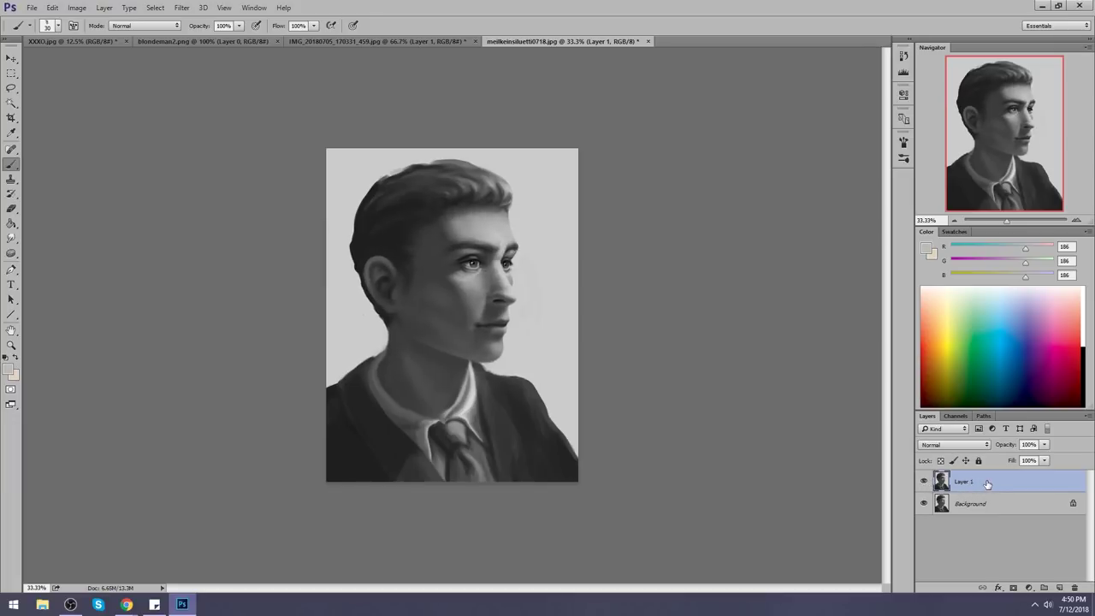
# Reshape the eyebrow on Layer 1 with the Liquify warp brush
pyautogui.press('l')
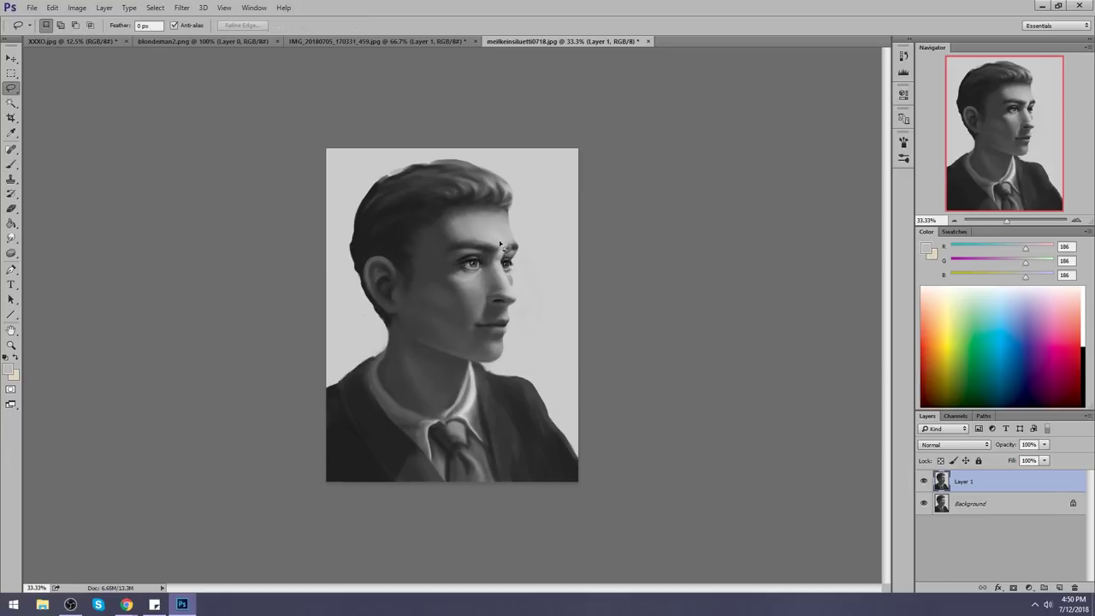
pyautogui.click(182, 7)
pyautogui.click(205, 95)
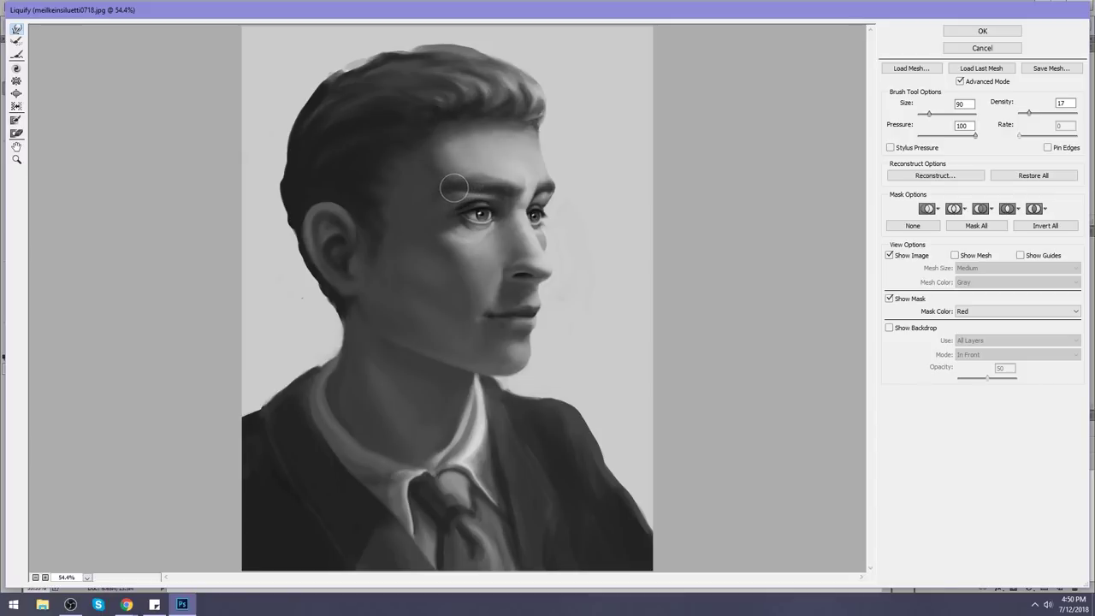
pyautogui.press(']')
pyautogui.press(']')
pyautogui.press(']')
pyautogui.press('[')
pyautogui.press('[')
pyautogui.click(981, 31)
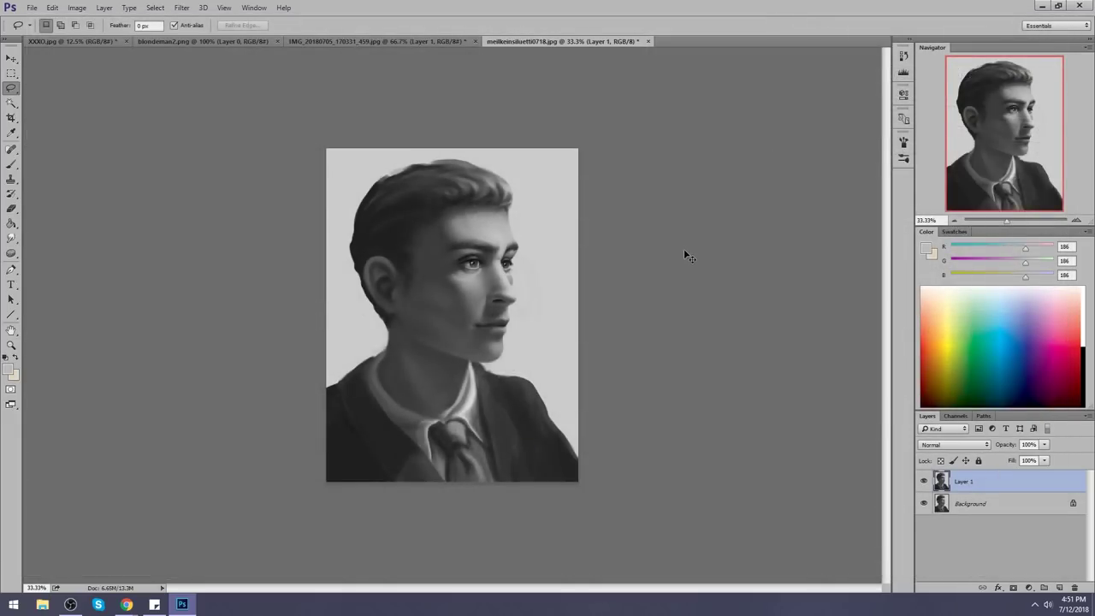
# Sample the eyebrow's dark grey 54,54,54 as the brush colour and compare Layer 1 with the original
pyautogui.press('b')
pyautogui.keyDown('alt'); pyautogui.click(454, 253); pyautogui.keyUp('alt')
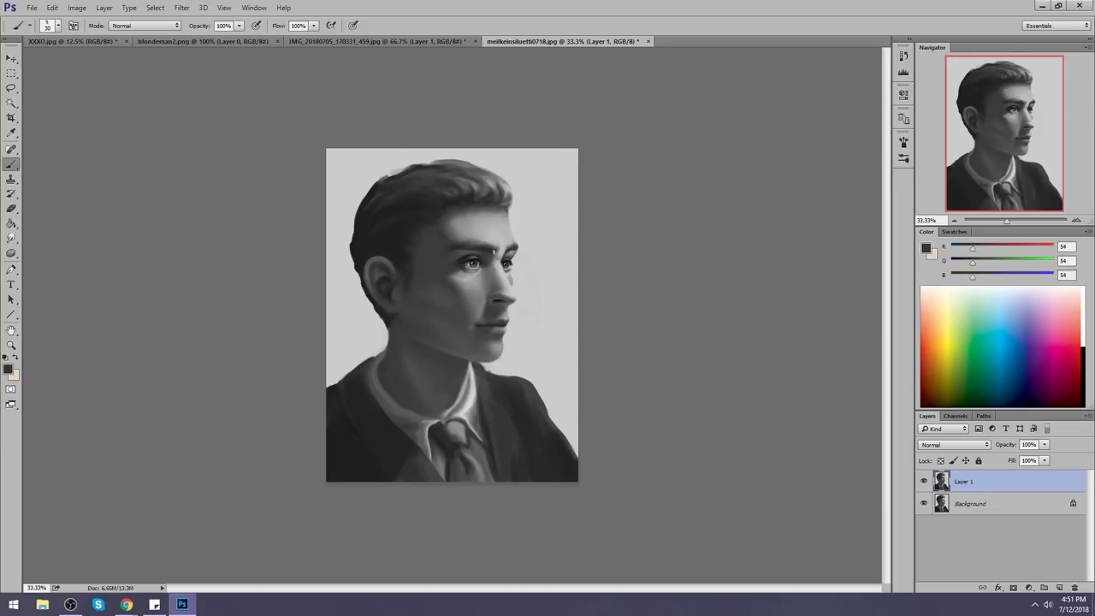
pyautogui.click(922, 482)
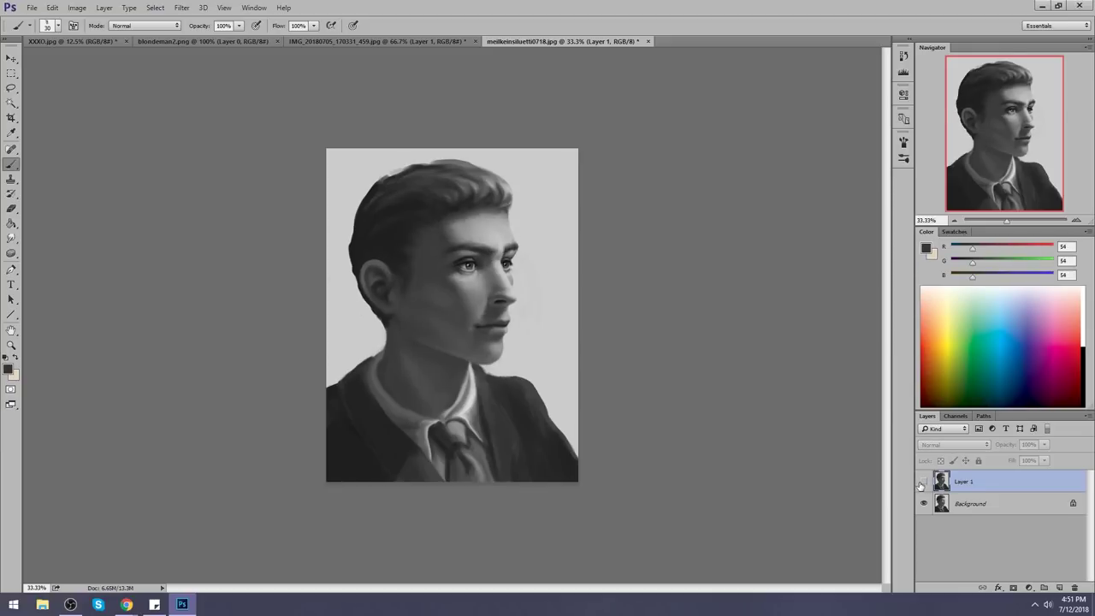
pyautogui.click(923, 482)
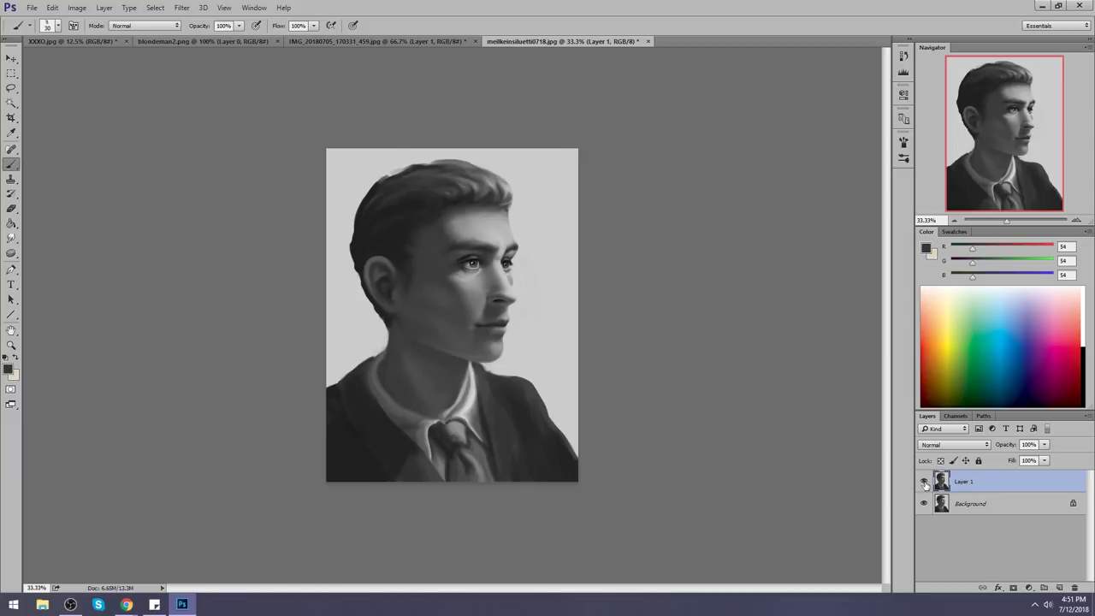
pyautogui.click(924, 484)
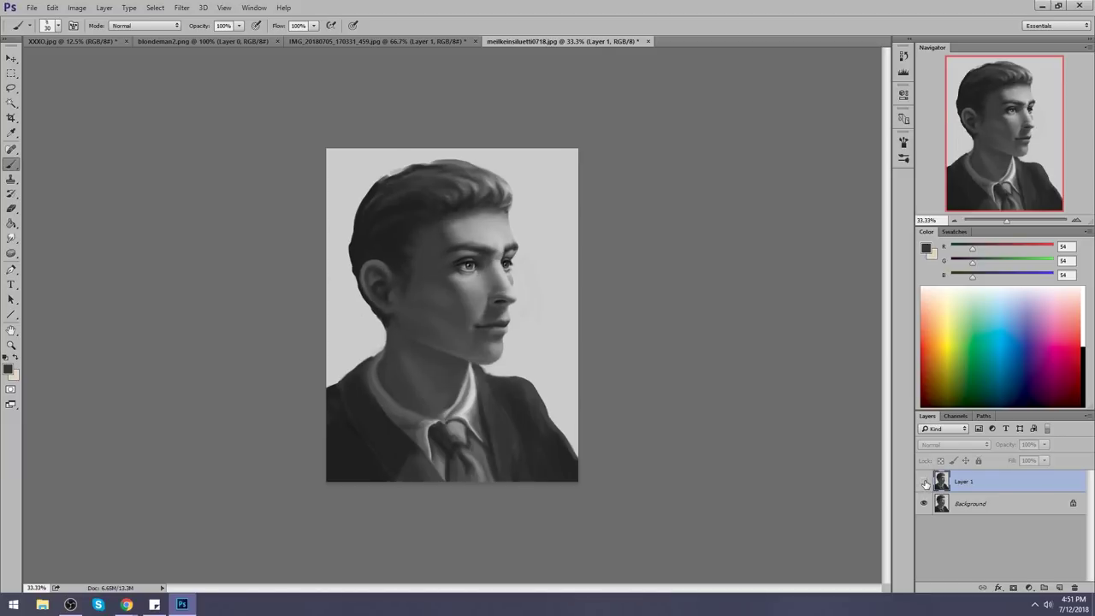
pyautogui.click(923, 482)
pyautogui.click(924, 484)
pyautogui.click(924, 484)
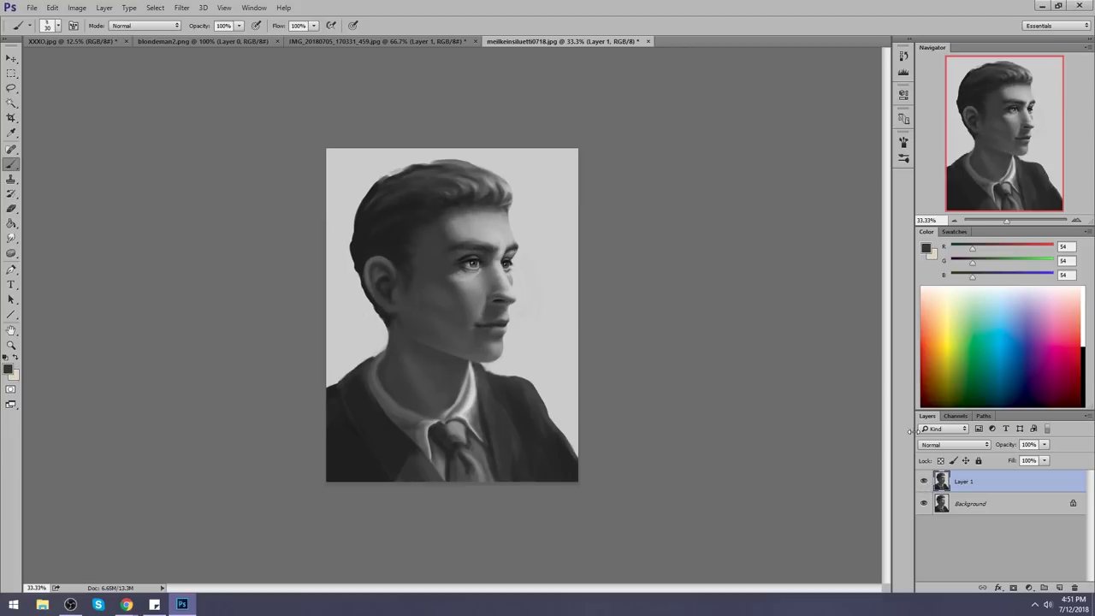
# Lasso the brow and nose, copy them to Layer 2, and rotate the piece slightly
pyautogui.press('l')
pyautogui.moveTo(510, 248)
pyautogui.mouseDown()
pyautogui.moveTo(512, 291)
pyautogui.moveTo(497, 265)
pyautogui.moveTo(510, 248)
pyautogui.mouseUp()
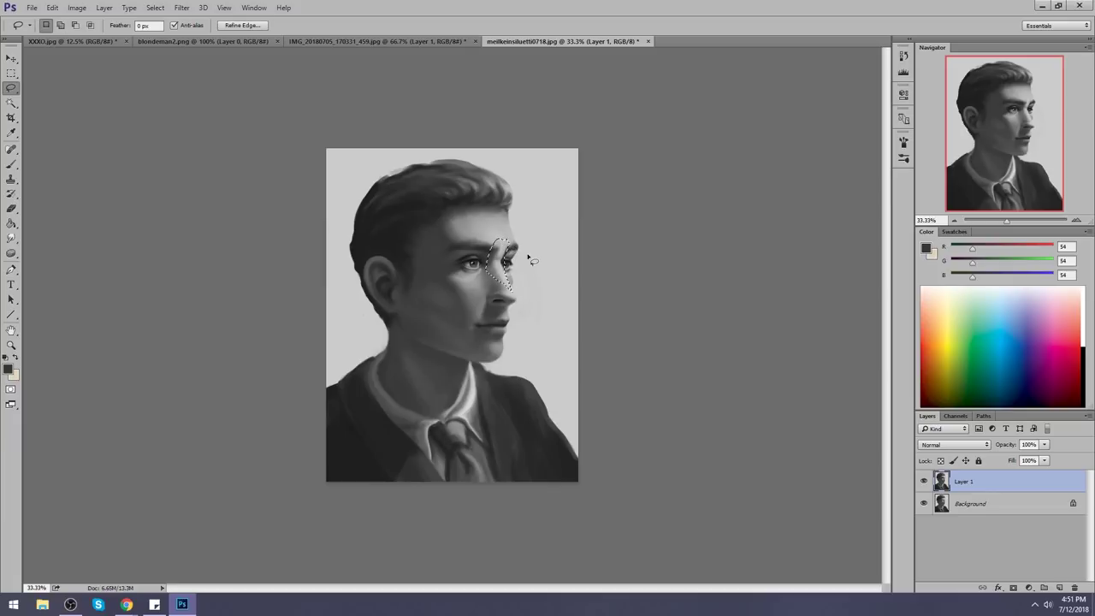
pyautogui.hotkey('ctrl', 'j')
pyautogui.press('v')
pyautogui.moveTo(514, 240); pyautogui.dragTo(513, 266)
pyautogui.press('Return')
# Select the Eraser with a smaller soft tip
pyautogui.press('e')
pyautogui.rightClick(503, 239)
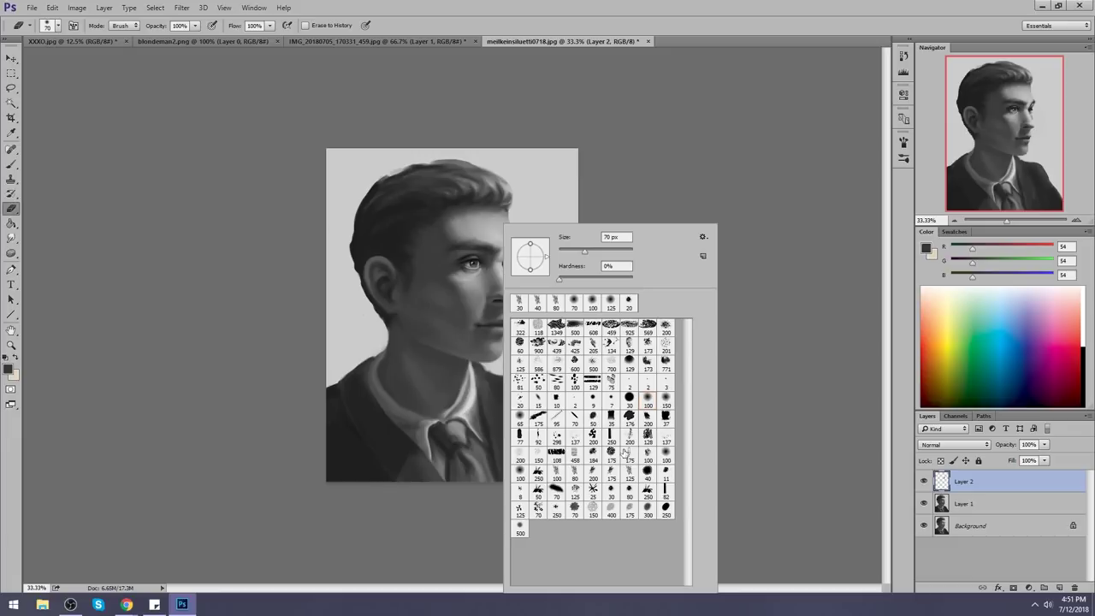
pyautogui.click(735, 340)
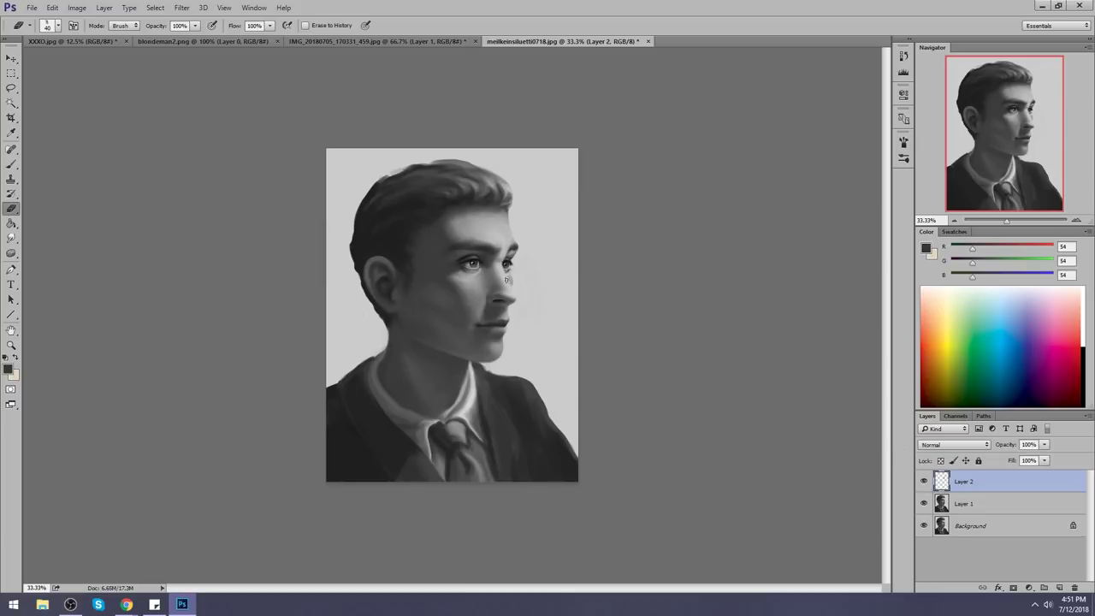
# Flip the canvas horizontally and merge Layer 2 down into Layer 1
pyautogui.hotkey('ctrl', 'shift', 'h')
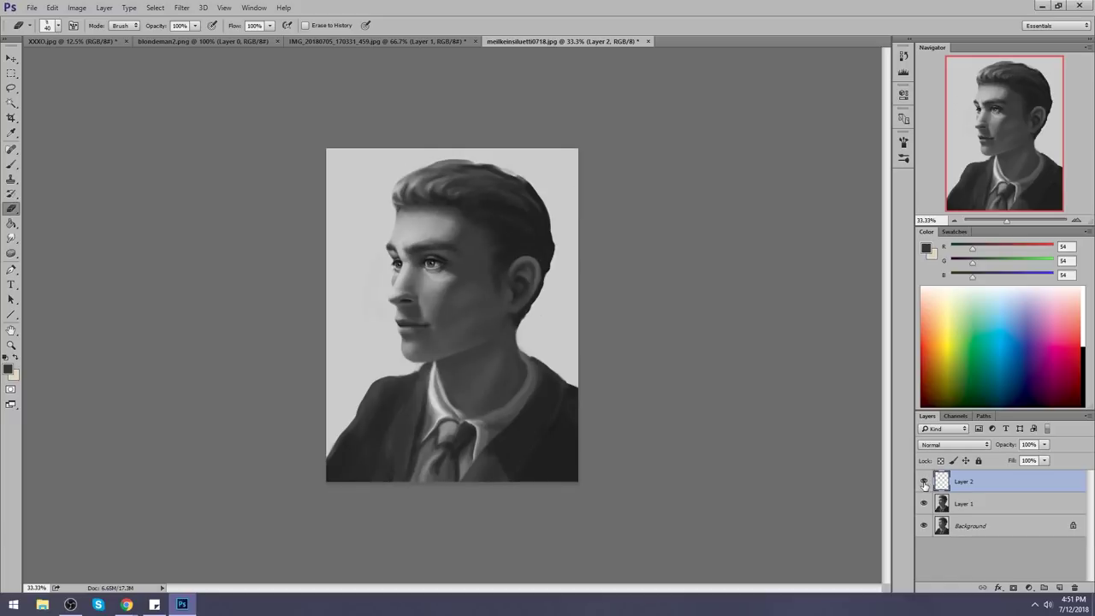
pyautogui.rightClick(982, 488)
pyautogui.click(928, 414)
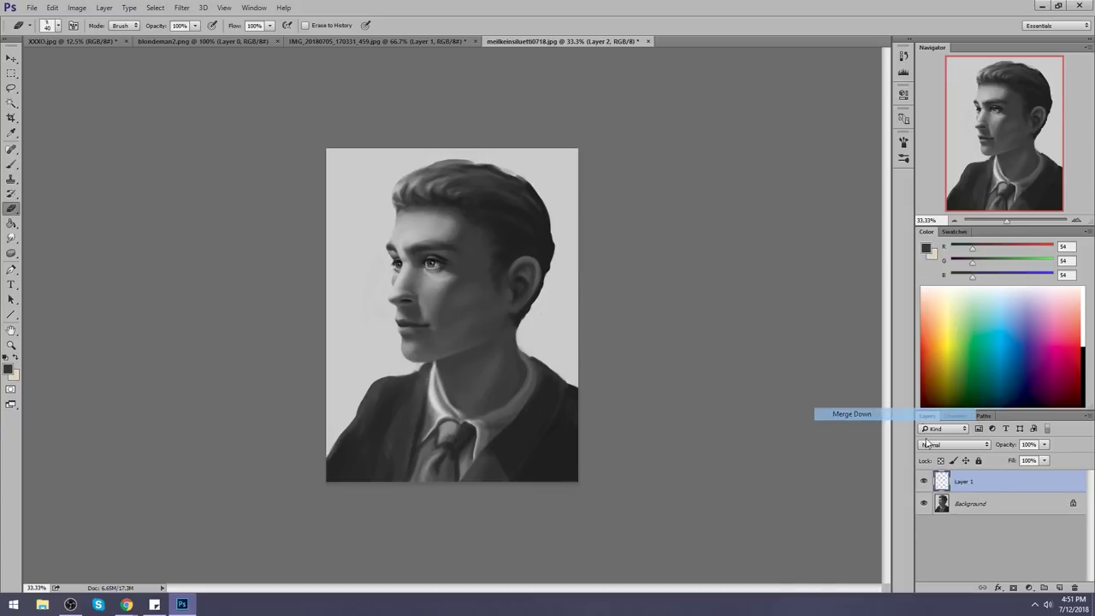
# Toggle Layer 1's visibility several times to compare it with Background
pyautogui.click(925, 483)
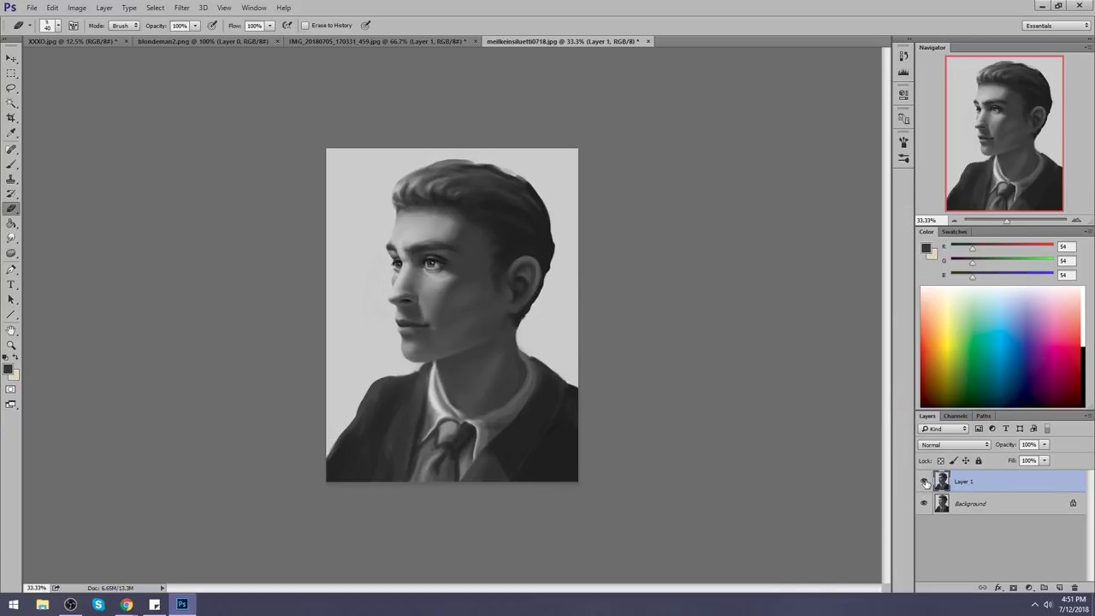
pyautogui.click(925, 483)
pyautogui.click(925, 482)
pyautogui.click(925, 482)
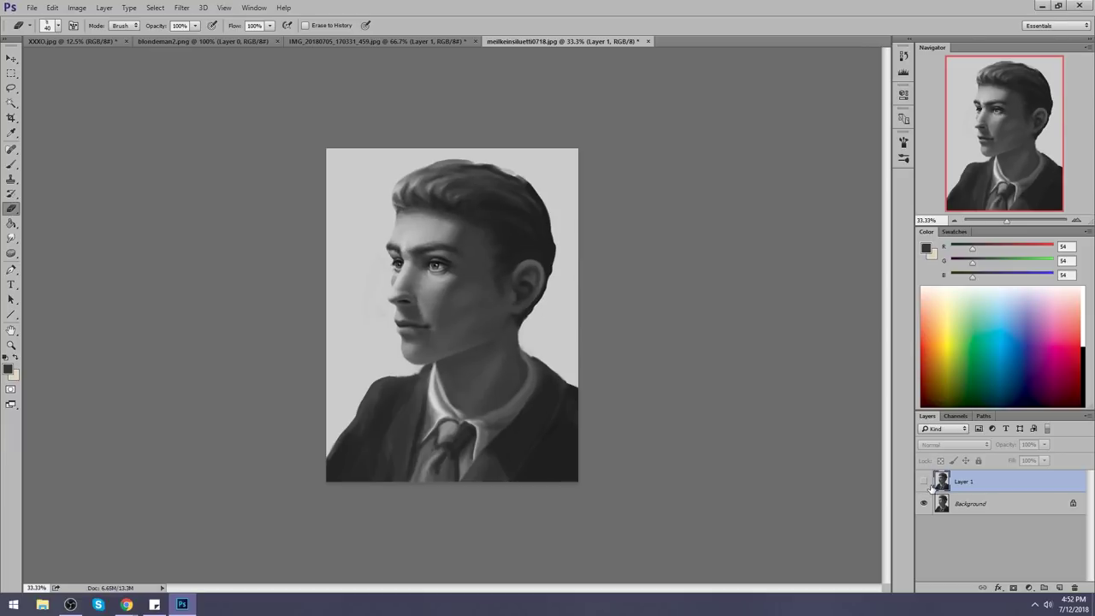
pyautogui.click(924, 482)
pyautogui.click(924, 483)
pyautogui.click(925, 483)
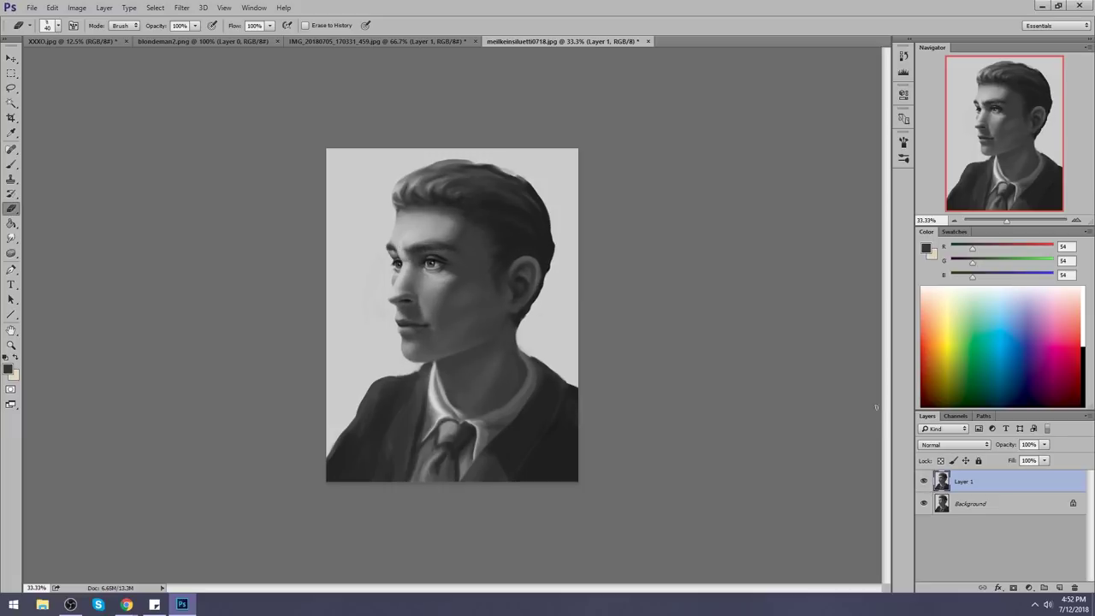
pyautogui.click(182, 8)
# Apply Liquify with the Pucker tool at size 500 over the eye and brow
pyautogui.click(193, 96)
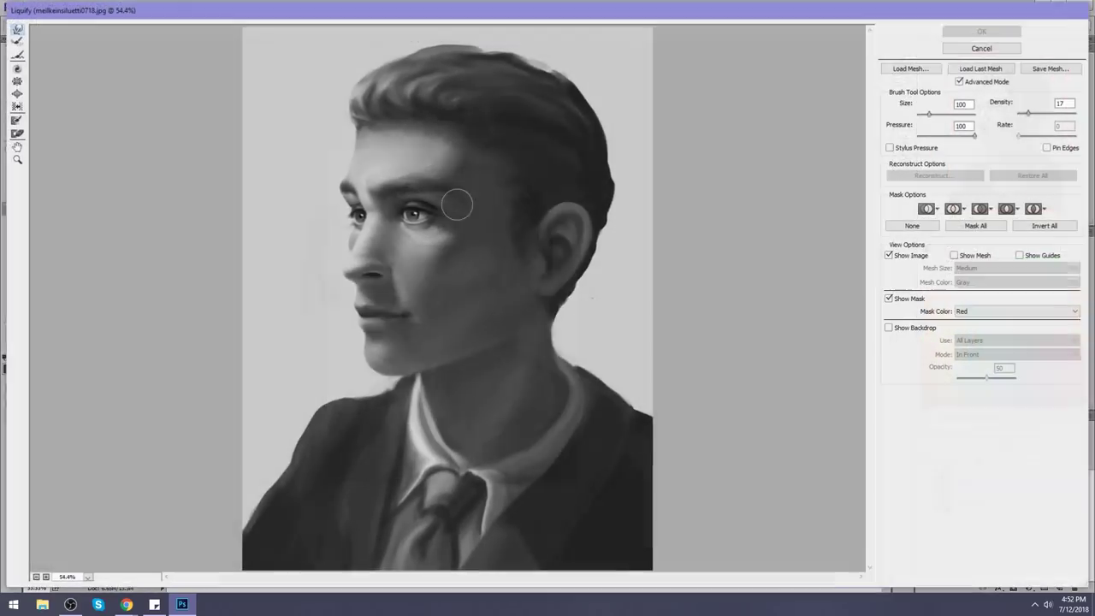
pyautogui.click(17, 81)
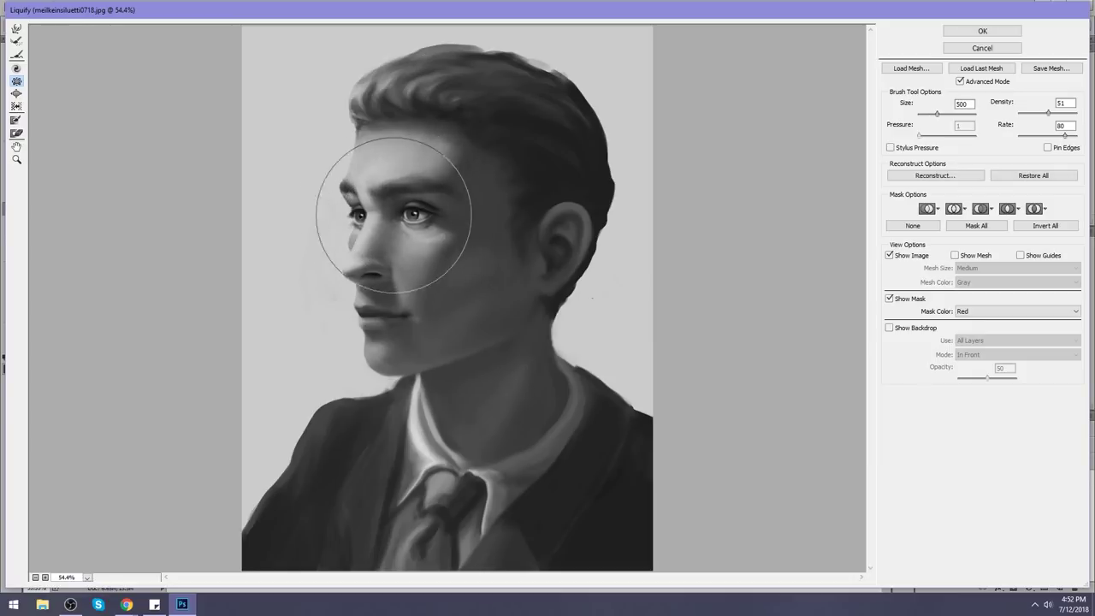
pyautogui.click(1014, 33)
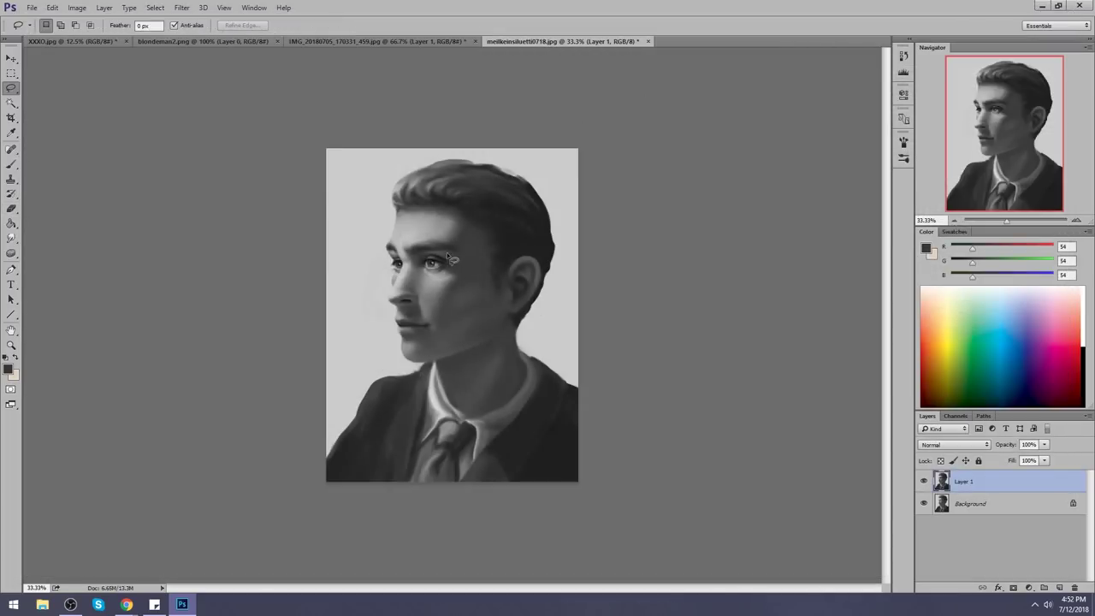
# Copy the lassoed eyebrow to a new layer and flip the canvas back to face right
pyautogui.moveTo(425, 256)
pyautogui.mouseDown()
pyautogui.moveTo(454, 260)
pyautogui.moveTo(424, 258)
pyautogui.mouseUp()
pyautogui.hotkey('ctrl', 'j')
pyautogui.press('v')
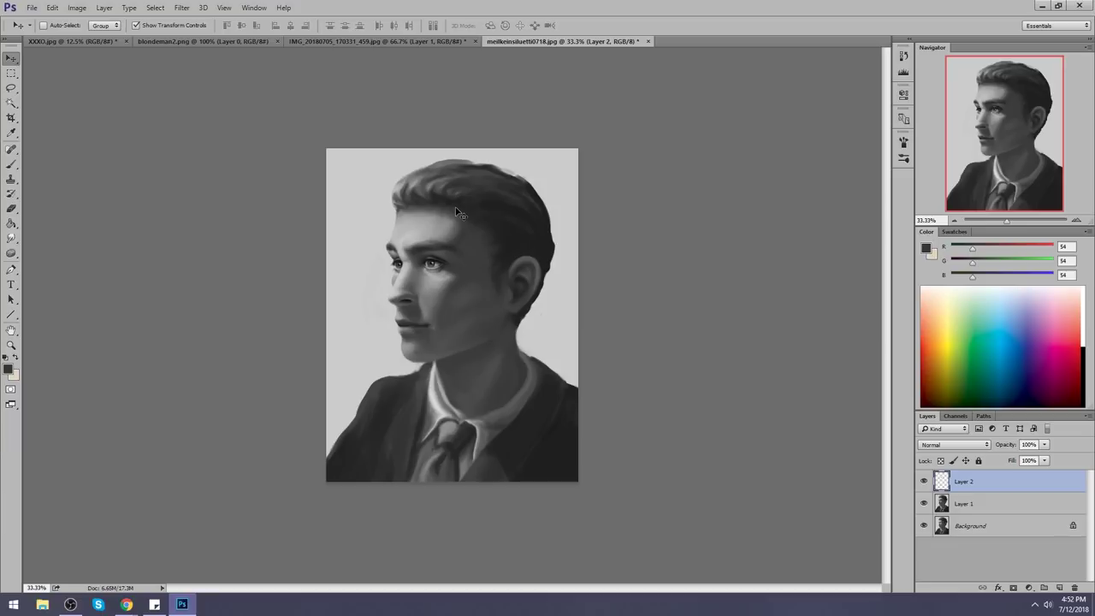
pyautogui.hotkey('ctrl', 'shift', 'h')
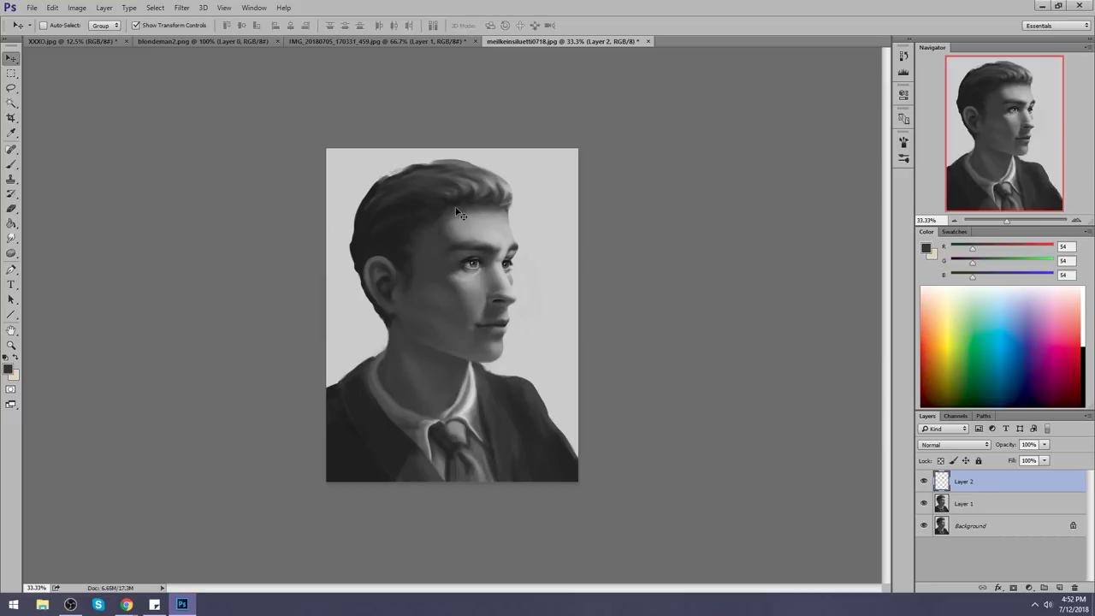
# Merge all visible layers into Layer 1 and toggle it to compare with Background
pyautogui.click(924, 483)
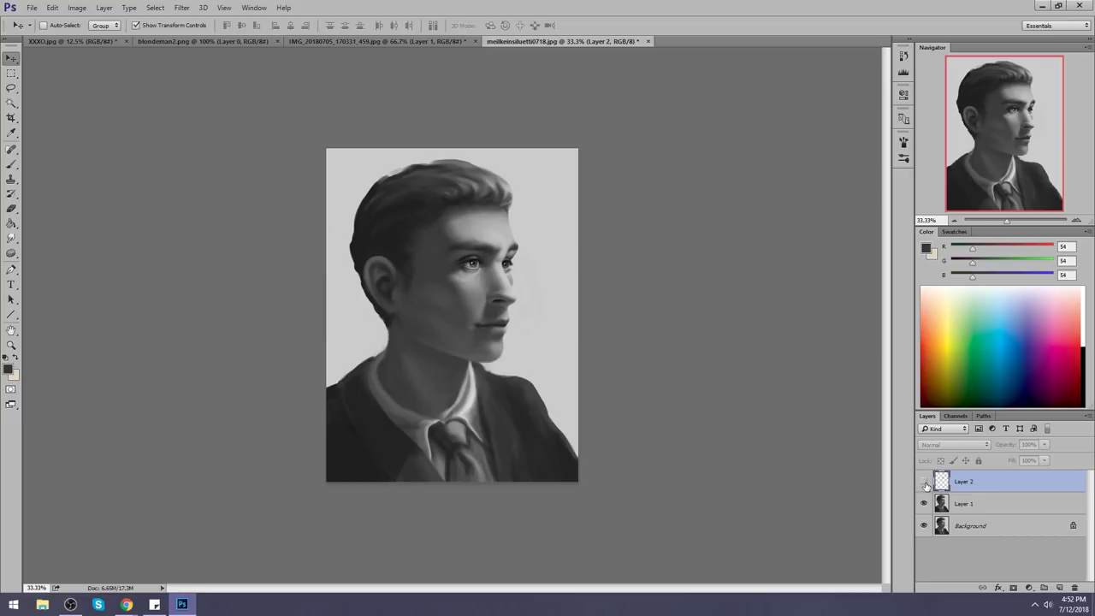
pyautogui.click(925, 485)
pyautogui.rightClick(977, 488)
pyautogui.click(930, 426)
pyautogui.click(924, 484)
pyautogui.click(925, 484)
pyautogui.click(924, 483)
pyautogui.click(924, 482)
pyautogui.click(924, 482)
pyautogui.click(924, 482)
# Zoom in on the face to compare Layer 1 with Background, then zoom out to 50%
pyautogui.press('z')
pyautogui.moveTo(362, 209); pyautogui.dragTo(616, 374)
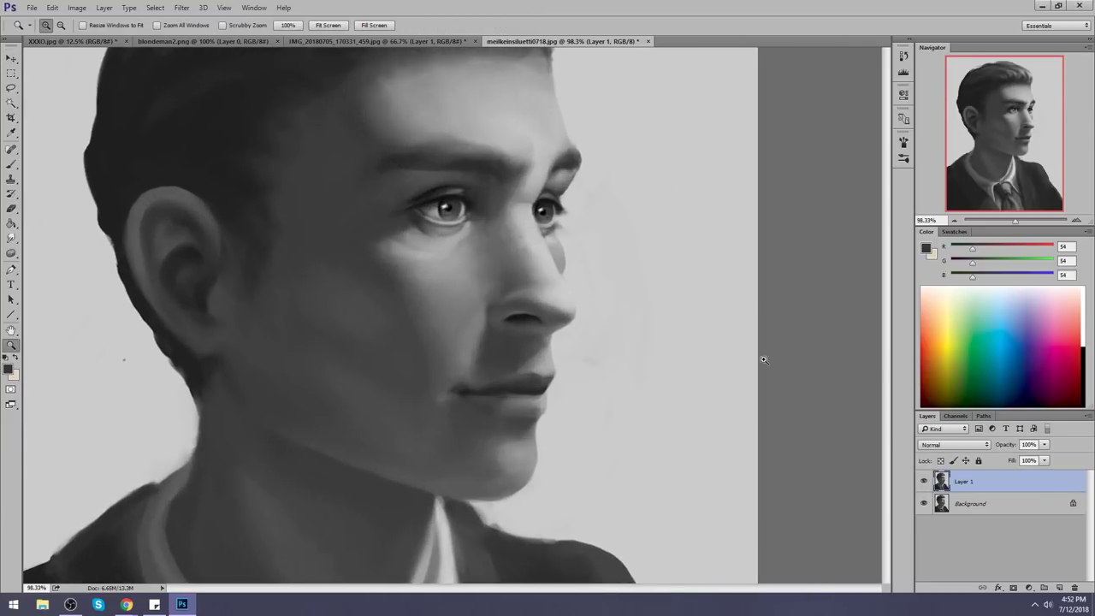
pyautogui.click(924, 484)
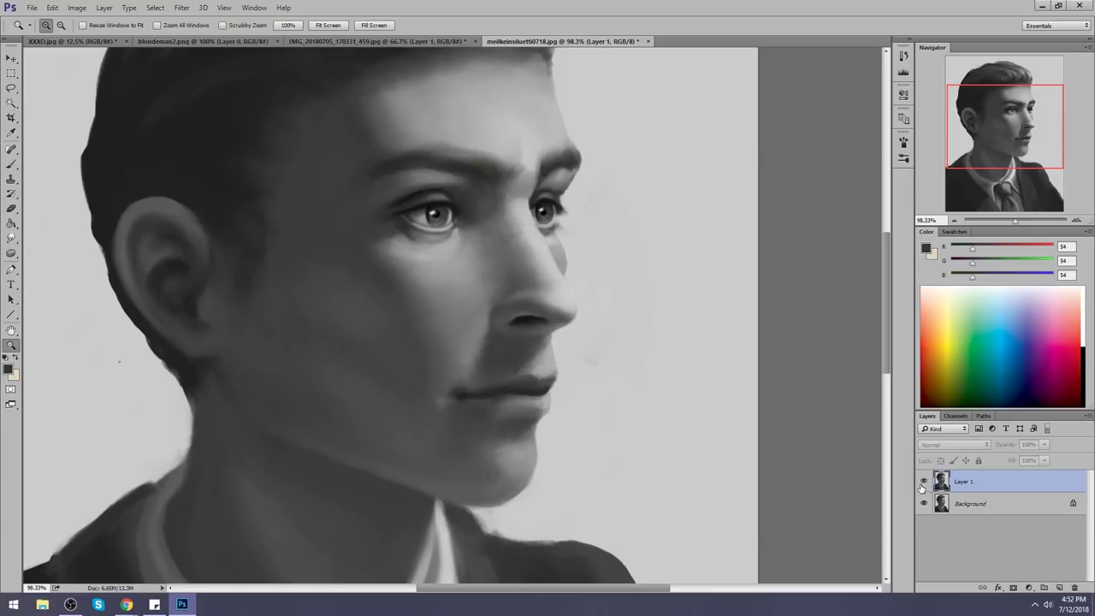
pyautogui.click(924, 483)
pyautogui.click(924, 483)
pyautogui.click(925, 483)
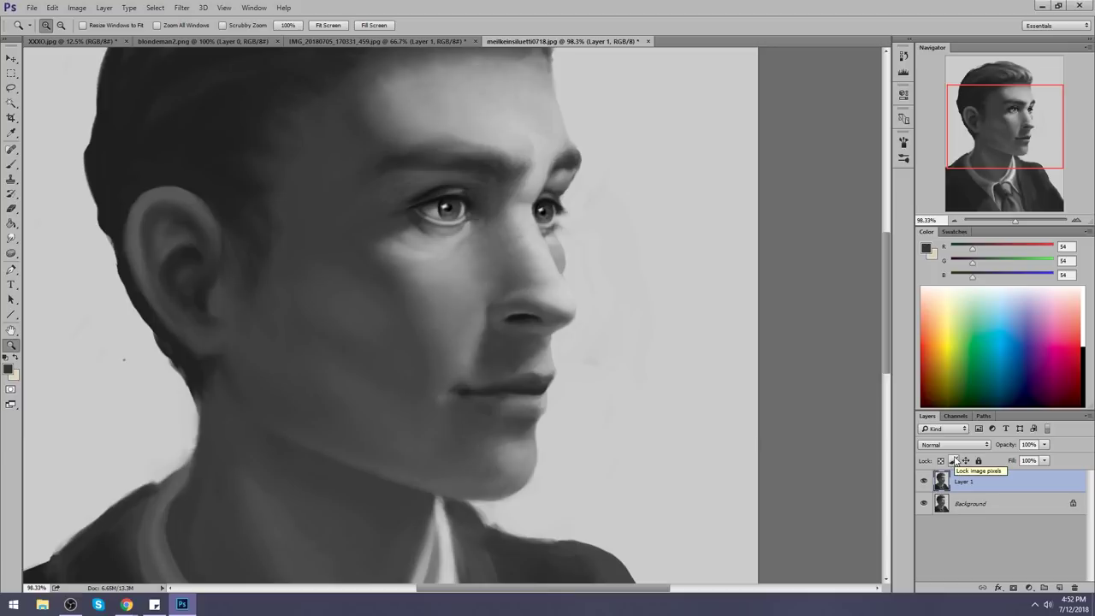
pyautogui.click(924, 482)
pyautogui.click(924, 482)
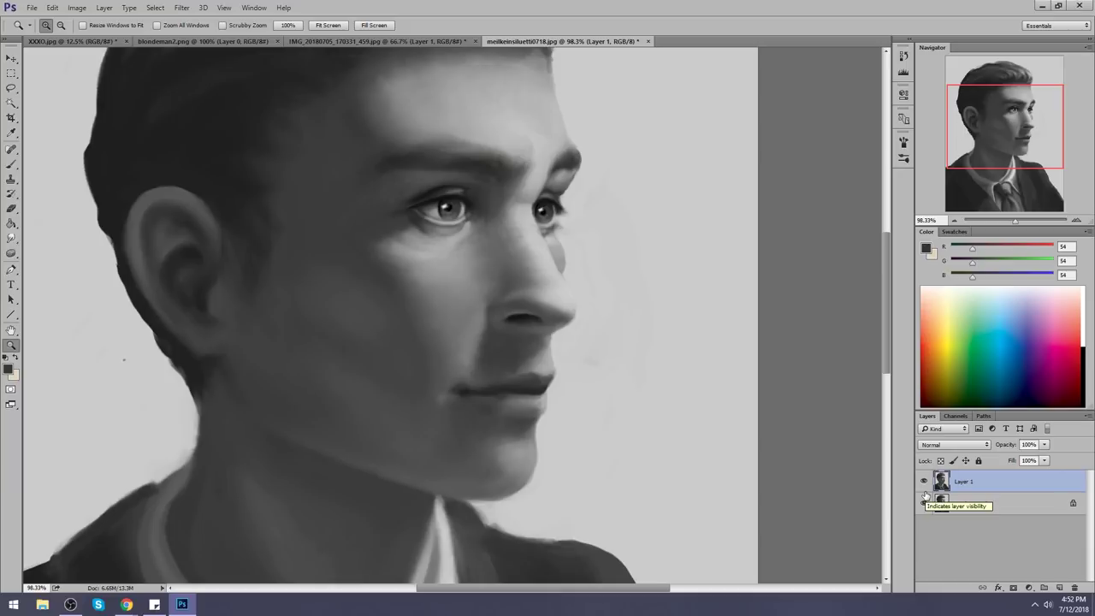
pyautogui.click(924, 482)
pyautogui.click(924, 482)
pyautogui.click(925, 482)
pyautogui.click(925, 482)
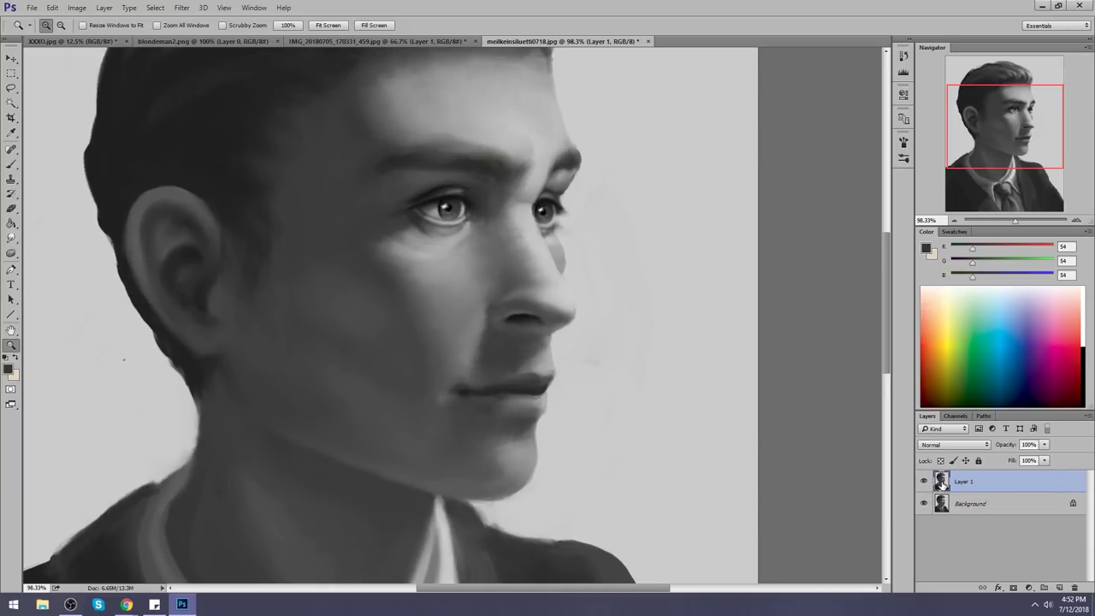
pyautogui.hotkey('ctrl', '0')
pyautogui.click(923, 482)
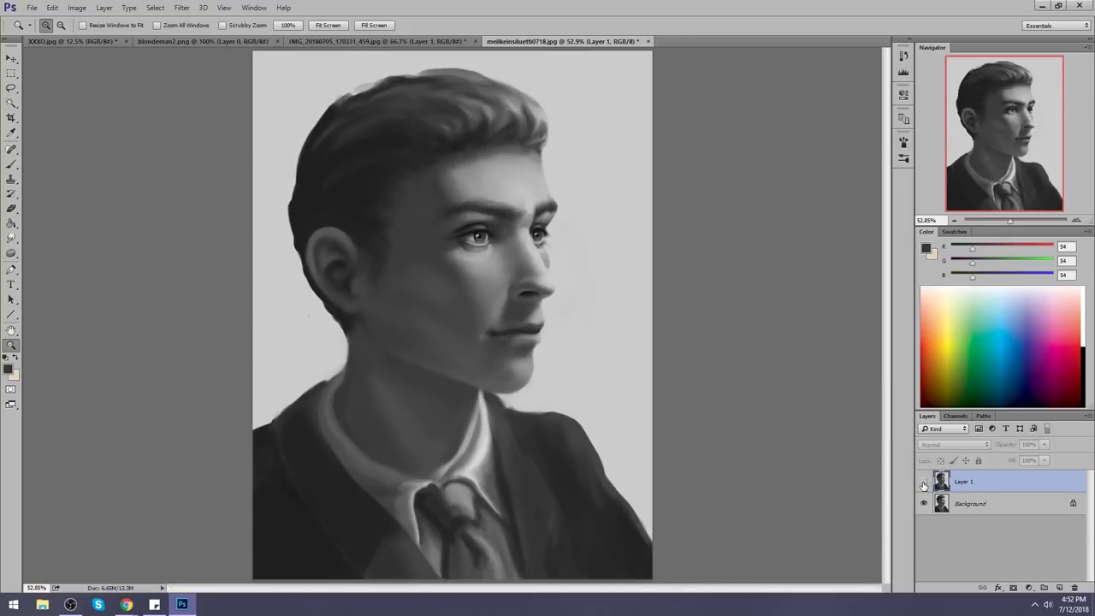
pyautogui.click(924, 484)
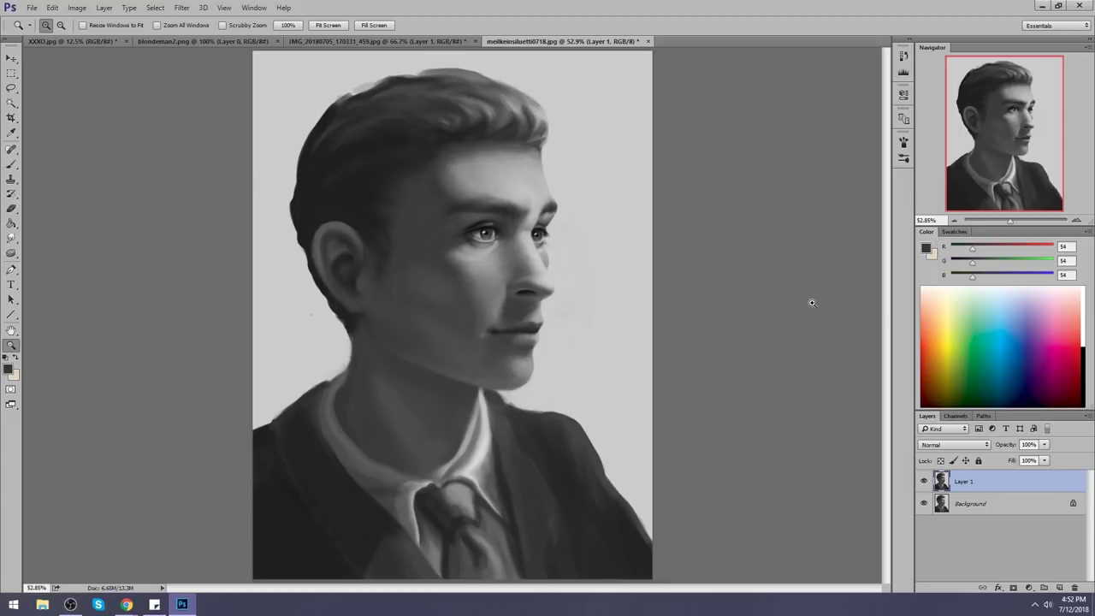
pyautogui.hotkey('ctrl', '-')
pyautogui.hotkey('ctrl', '-')
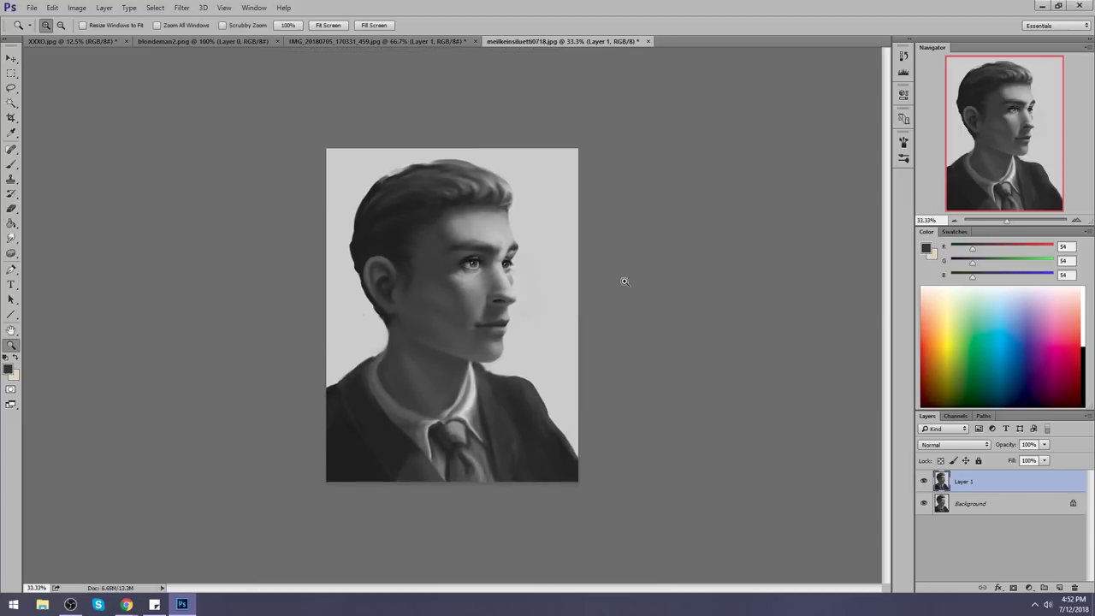
# Lasso the face area minus the jaw and copy it to a new Layer 2
pyautogui.press('l')
pyautogui.moveTo(528, 228)
pyautogui.mouseDown()
pyautogui.moveTo(448, 233)
pyautogui.moveTo(430, 328)
pyautogui.mouseUp()
pyautogui.moveTo(511, 366); pyautogui.dragTo(558, 318)
pyautogui.press('alt')
pyautogui.moveTo(416, 335)
pyautogui.mouseDown()
pyautogui.moveTo(493, 363)
pyautogui.moveTo(411, 379)
pyautogui.moveTo(432, 340)
pyautogui.mouseUp()
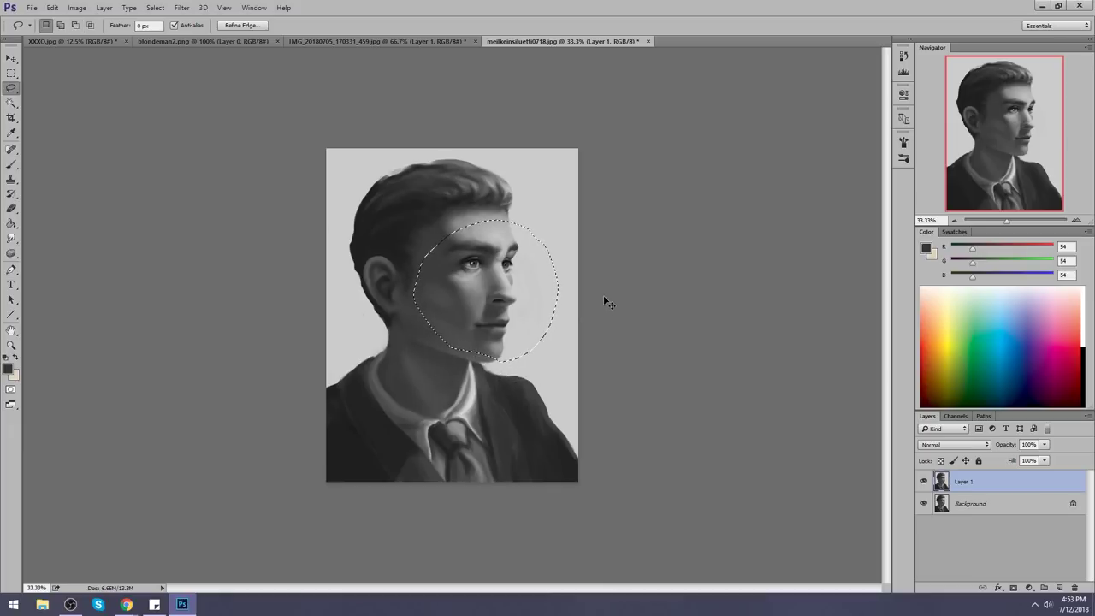
pyautogui.hotkey('ctrl', 'j')
pyautogui.press('v')
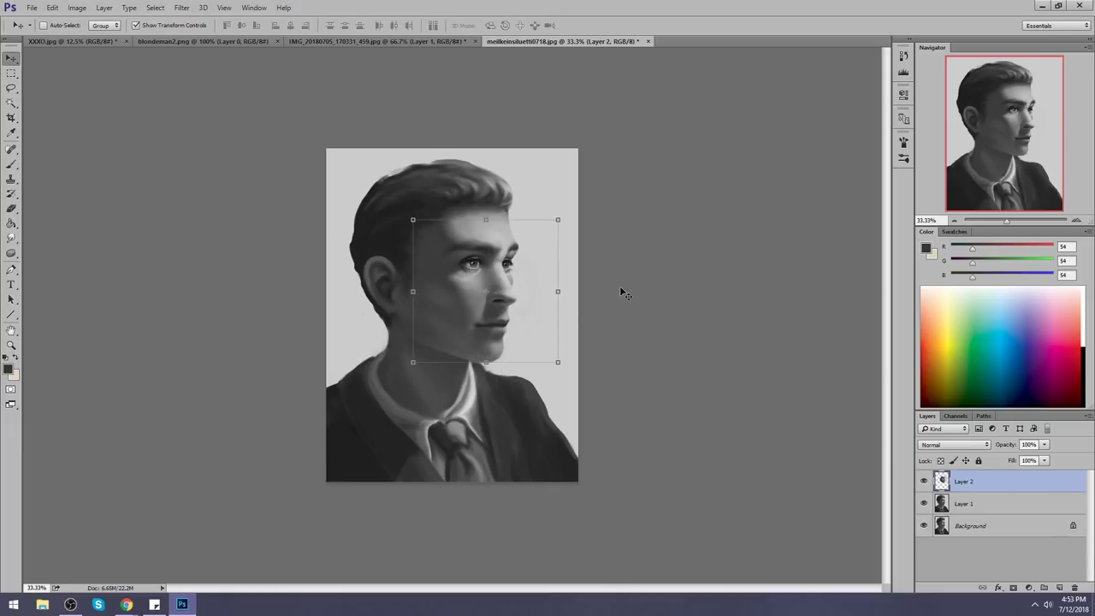
# Enlarge the copied face to about 103%, nudge it into place and commit
pyautogui.moveTo(412, 220); pyautogui.dragTo(446, 197)
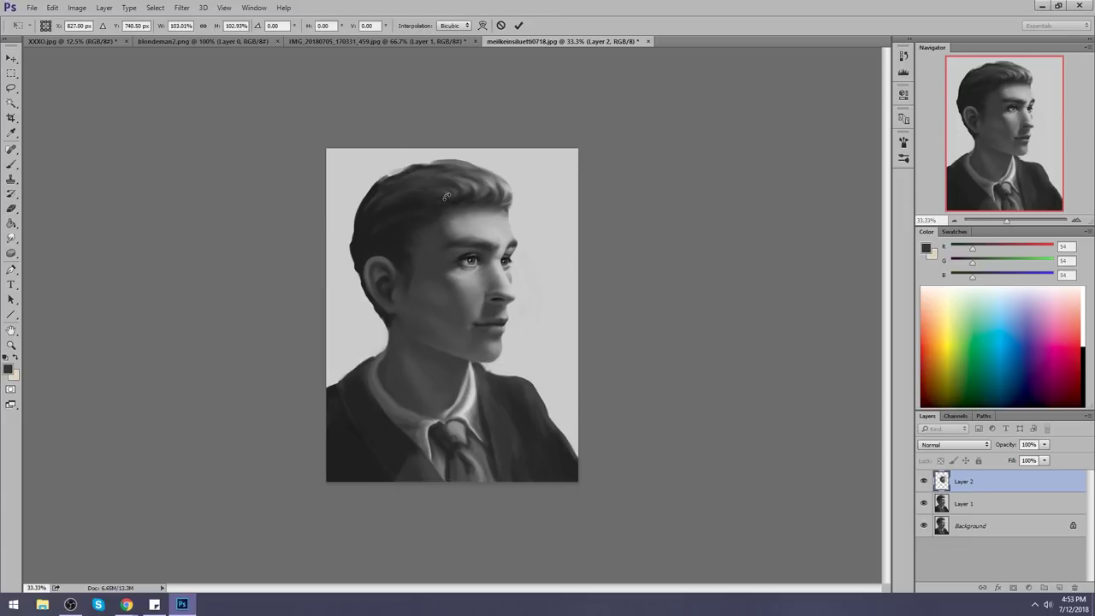
pyautogui.press('Left')
pyautogui.press('Left')
pyautogui.press('Left')
pyautogui.press('Right')
pyautogui.press('Right')
pyautogui.press('Right')
pyautogui.press('Left')
pyautogui.press('Left')
pyautogui.press('Left')
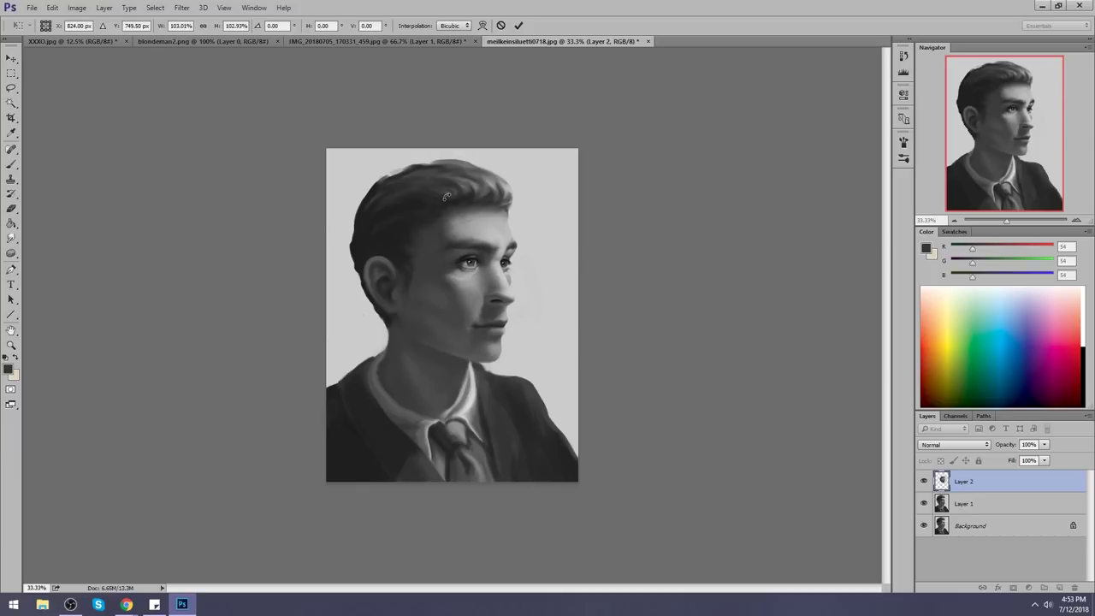
pyautogui.press('Up')
pyautogui.press('Up')
pyautogui.press('Up')
pyautogui.press('Return')
# Toggle Layer 2 to compare the enlarged face with the painting below
pyautogui.press('b')
pyautogui.click(924, 480)
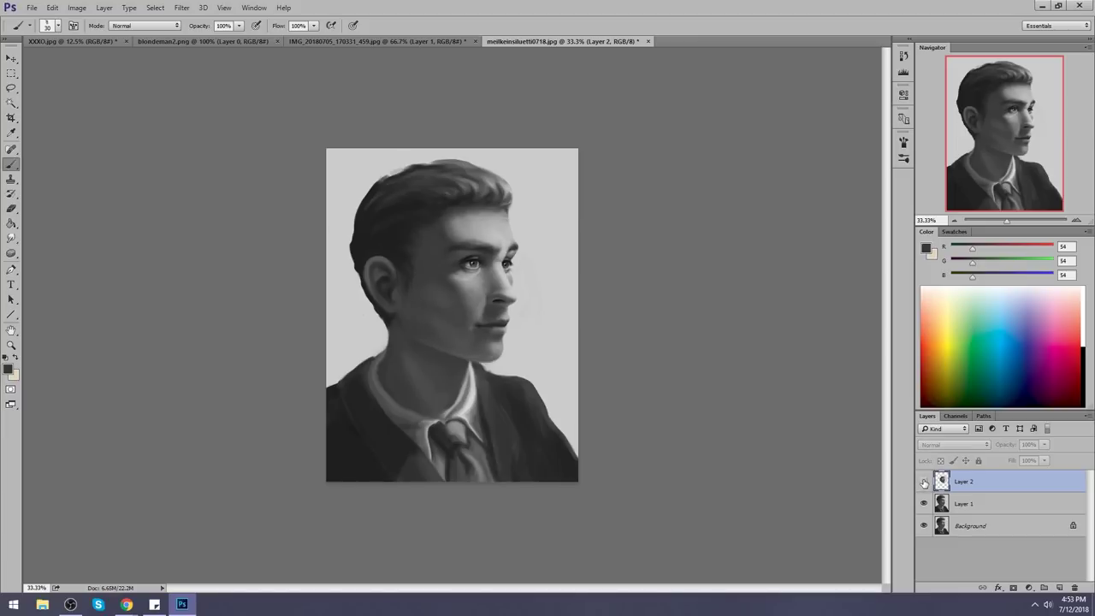
pyautogui.click(923, 481)
pyautogui.press('e')
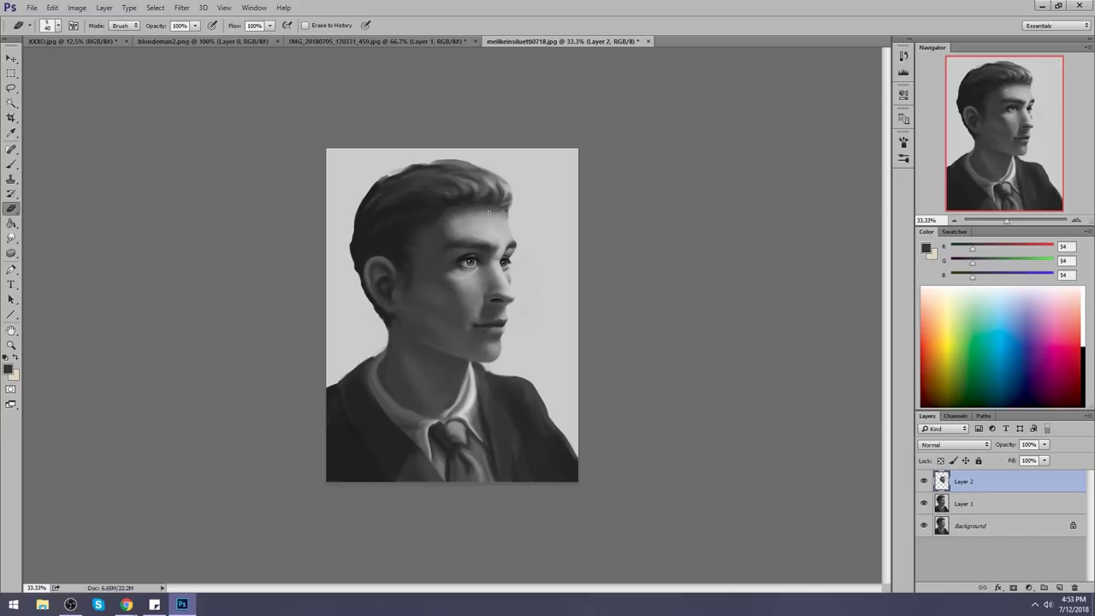
pyautogui.press('v')
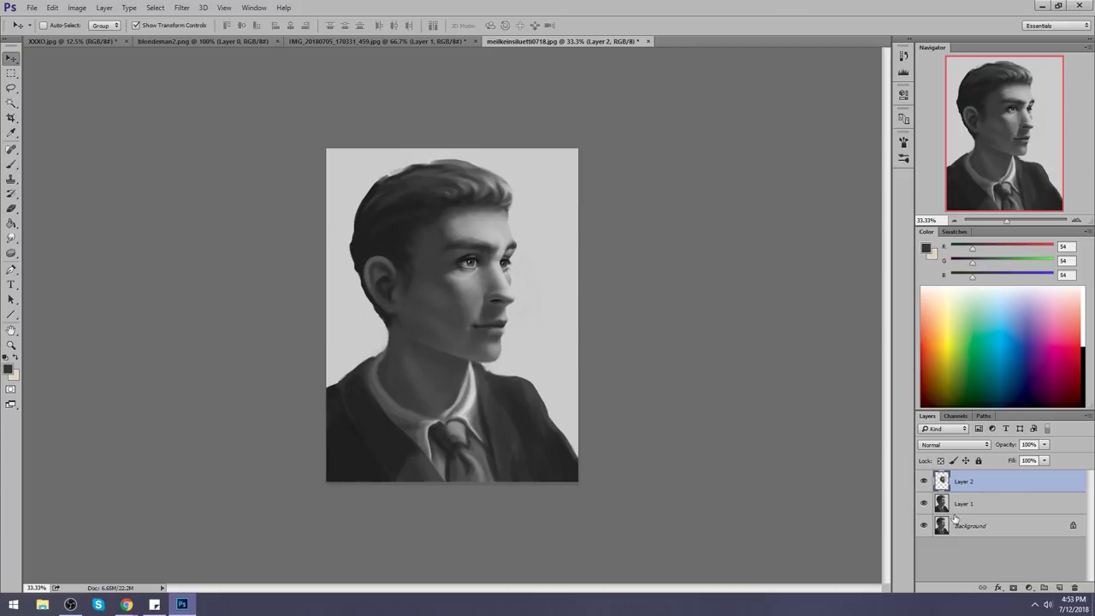
# Lasso the mouth and chin, deselect, then merge Layer 2 down into Layer 1
pyautogui.press('l')
pyautogui.moveTo(525, 315)
pyautogui.mouseDown()
pyautogui.moveTo(437, 334)
pyautogui.moveTo(549, 350)
pyautogui.mouseUp()
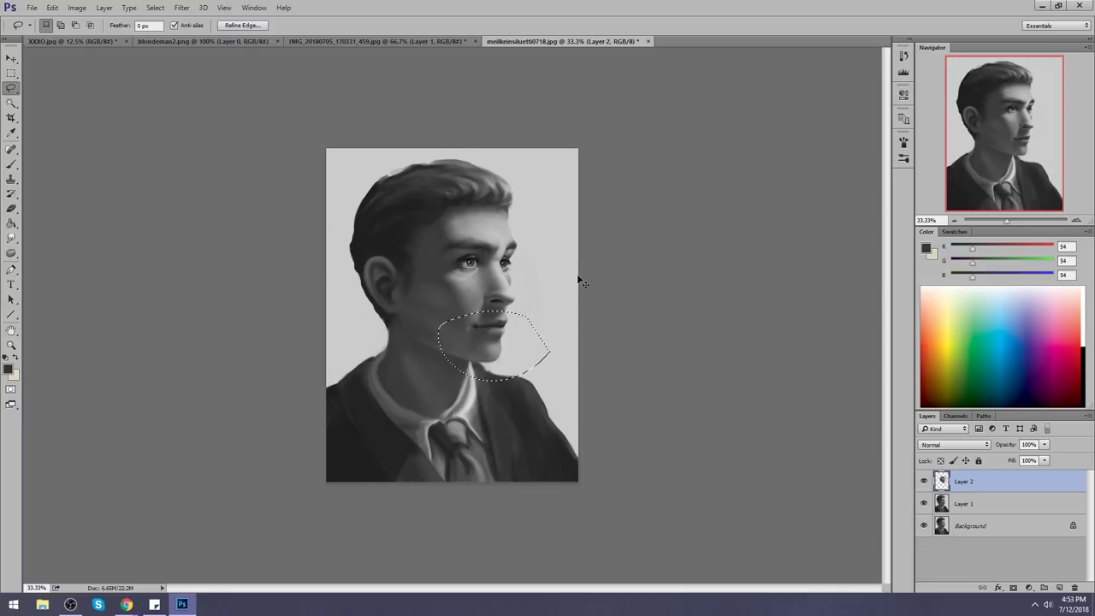
pyautogui.press('v')
pyautogui.hotkey('ctrl', 'd')
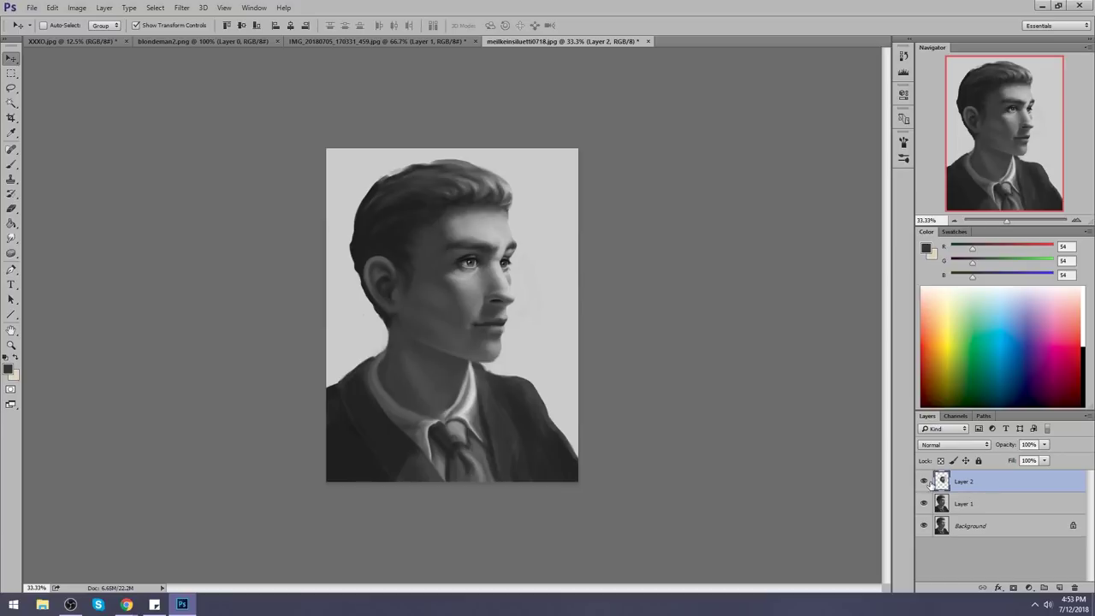
pyautogui.click(924, 482)
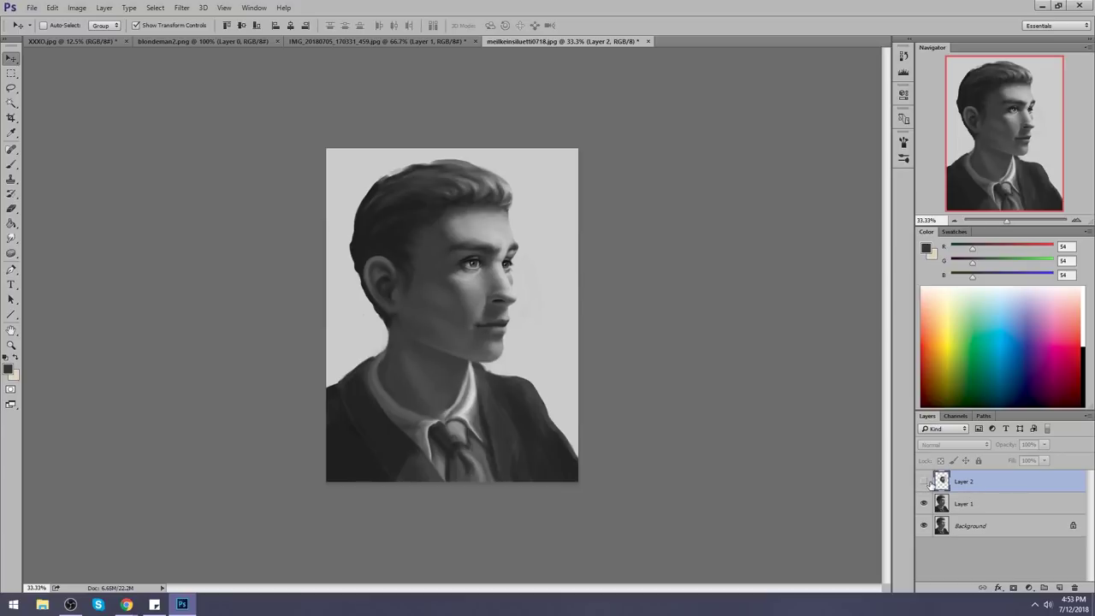
pyautogui.click(925, 482)
pyautogui.rightClick(969, 482)
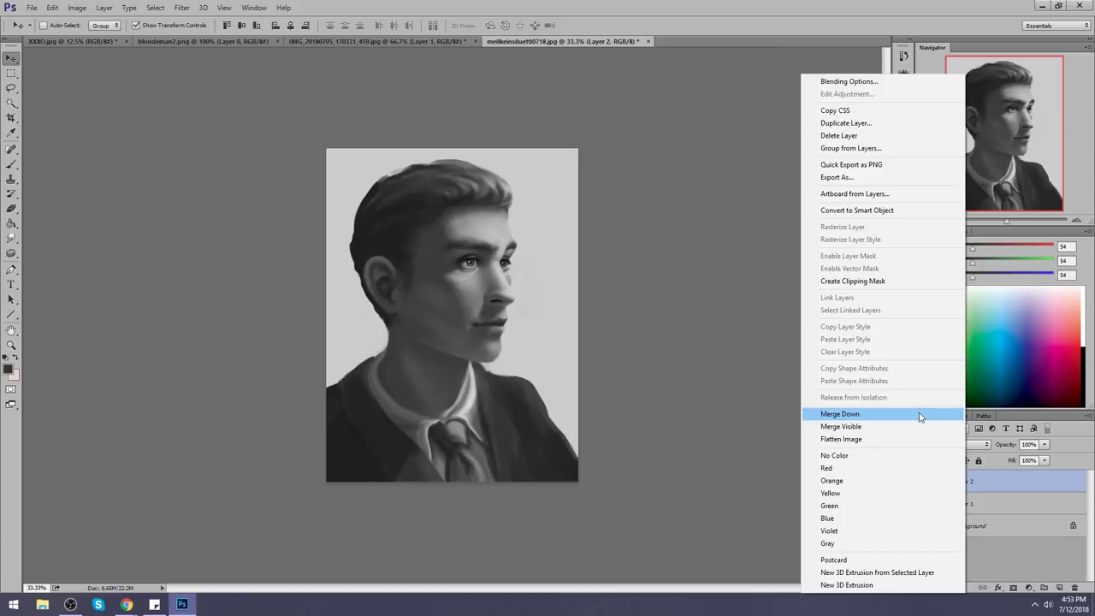
pyautogui.click(921, 417)
# Compare Layer 1 with Background, both mirrored and zoomed in on the face
pyautogui.click(923, 483)
pyautogui.click(924, 483)
pyautogui.click(923, 482)
pyautogui.click(924, 482)
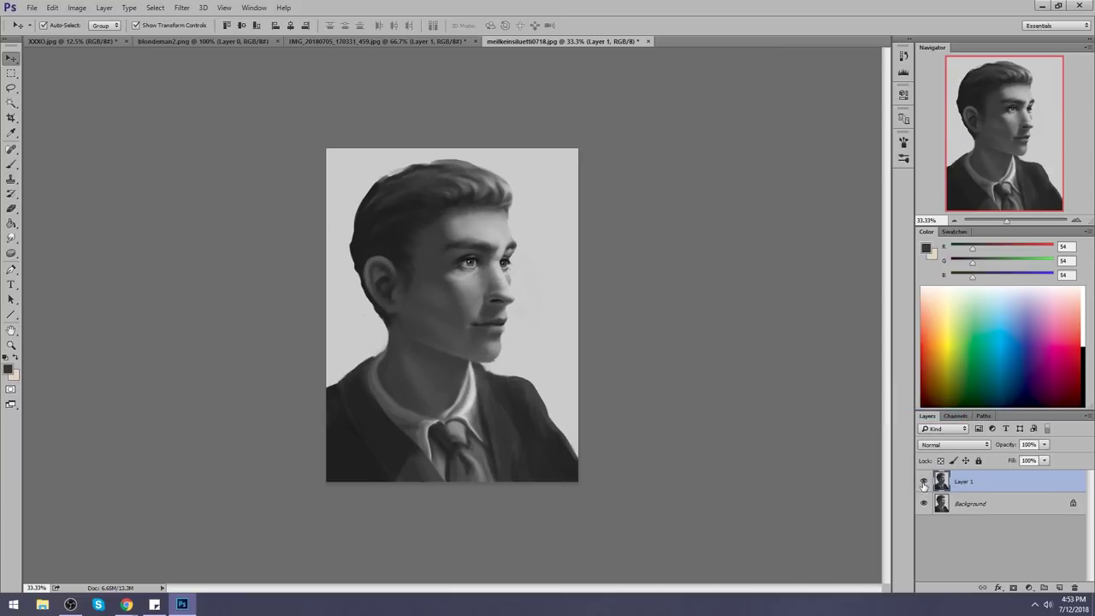
pyautogui.hotkey('ctrl', 'shift', 'h')
pyautogui.click(924, 482)
pyautogui.click(924, 482)
pyautogui.click(924, 483)
pyautogui.click(923, 483)
pyautogui.hotkey('ctrl', 'shift', 'h')
pyautogui.press('z')
pyautogui.moveTo(391, 200); pyautogui.dragTo(580, 429)
pyautogui.click(924, 482)
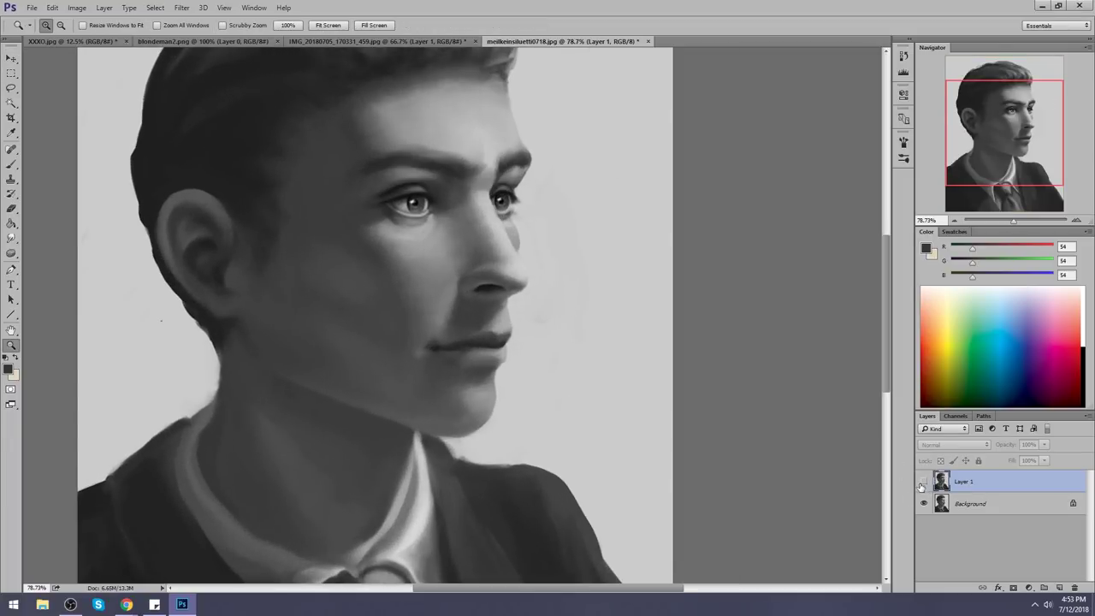
pyautogui.click(924, 484)
# Merge Layer 1 into Background, then close and save the portrait as a JPEG
pyautogui.rightClick(980, 489)
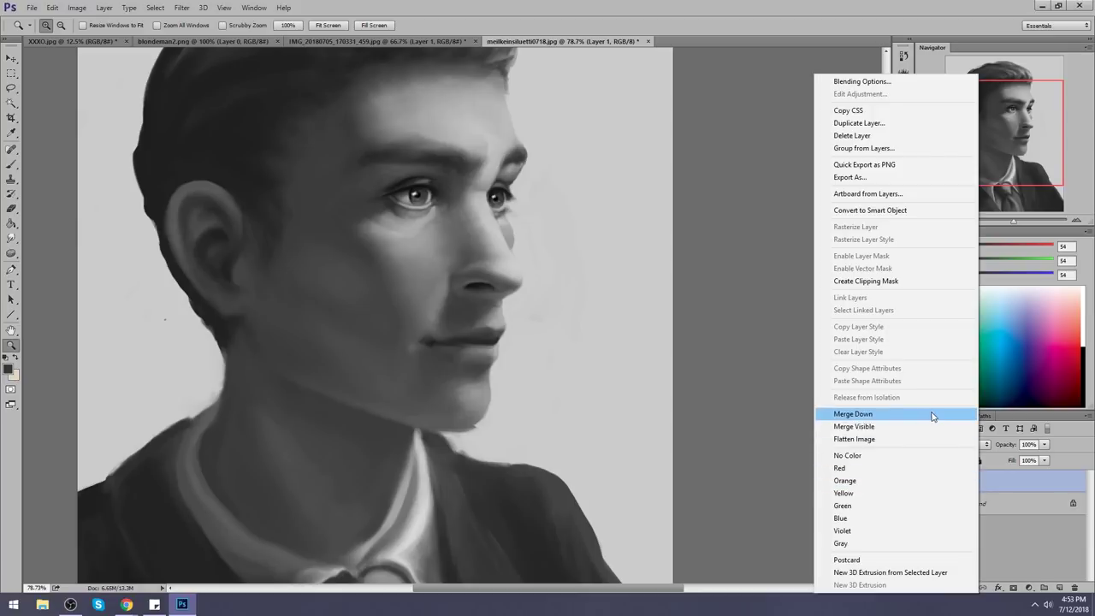
pyautogui.click(934, 416)
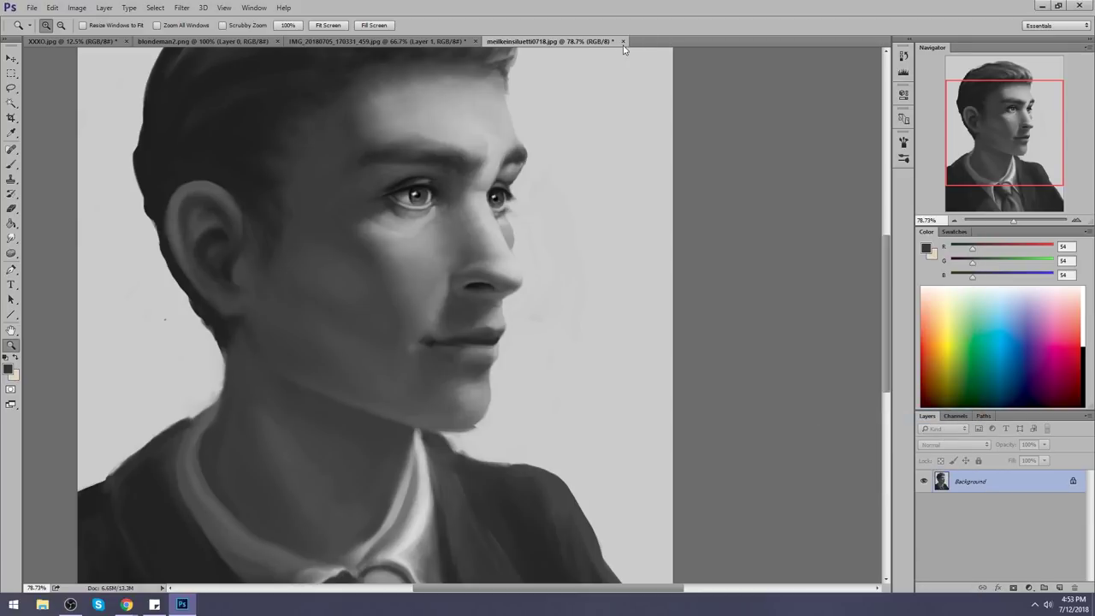
pyautogui.click(622, 41)
pyautogui.click(492, 230)
pyautogui.click(730, 159)
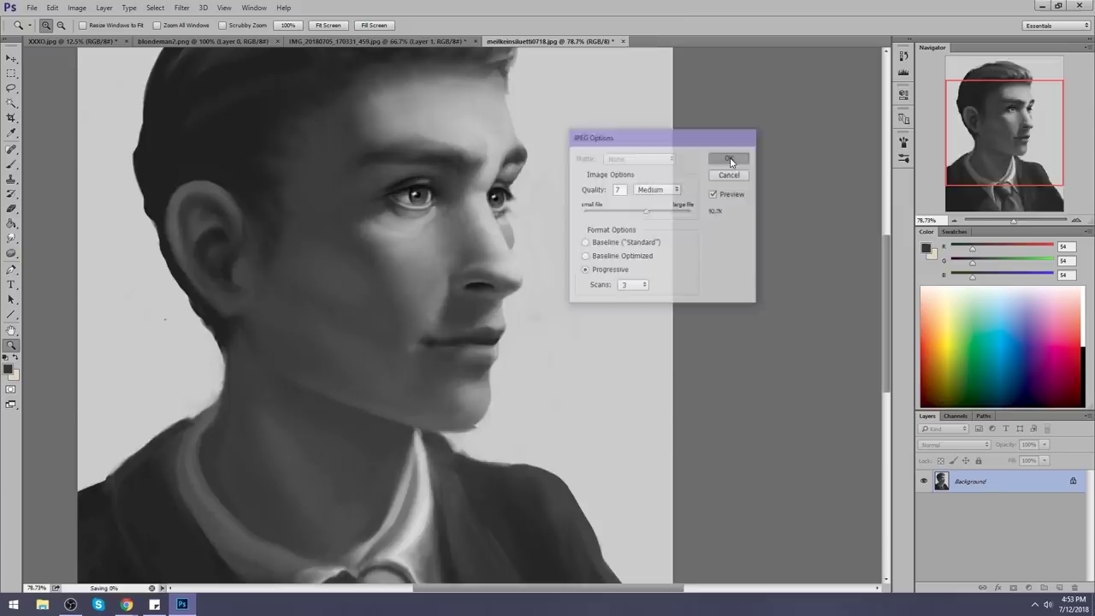
# Cancel the Save As for IMG_20180705_170331_459.jpg and flatten the image
pyautogui.click(475, 41)
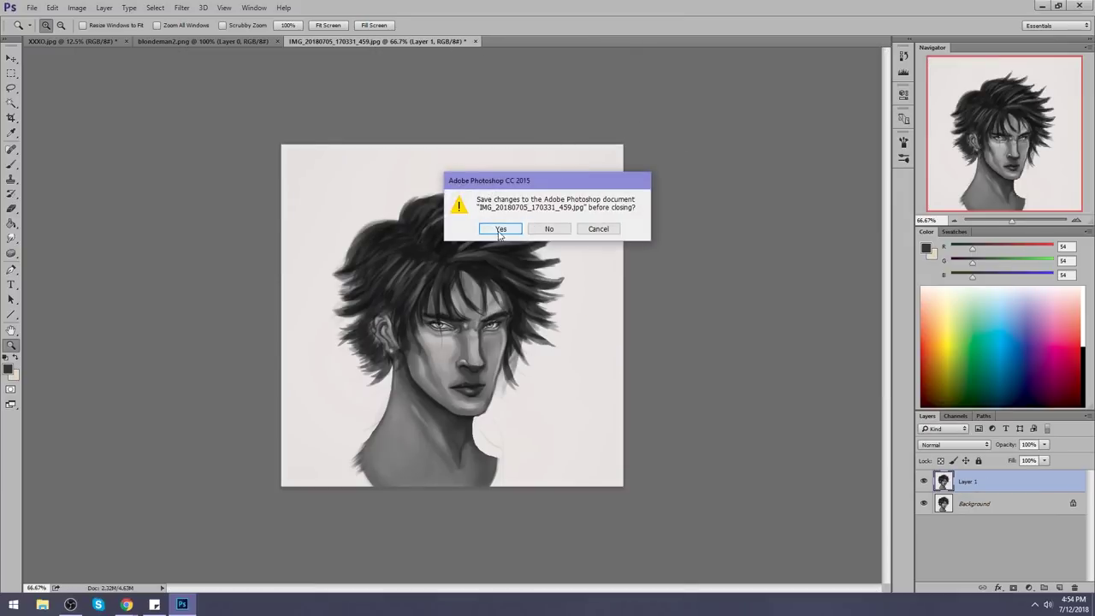
pyautogui.click(501, 227)
pyautogui.click(527, 8)
pyautogui.rightClick(979, 483)
pyautogui.click(930, 442)
# Close IMG_20180705_170331_459.jpg saving it as a JPEG, then shrink the Photoshop window
pyautogui.click(450, 41)
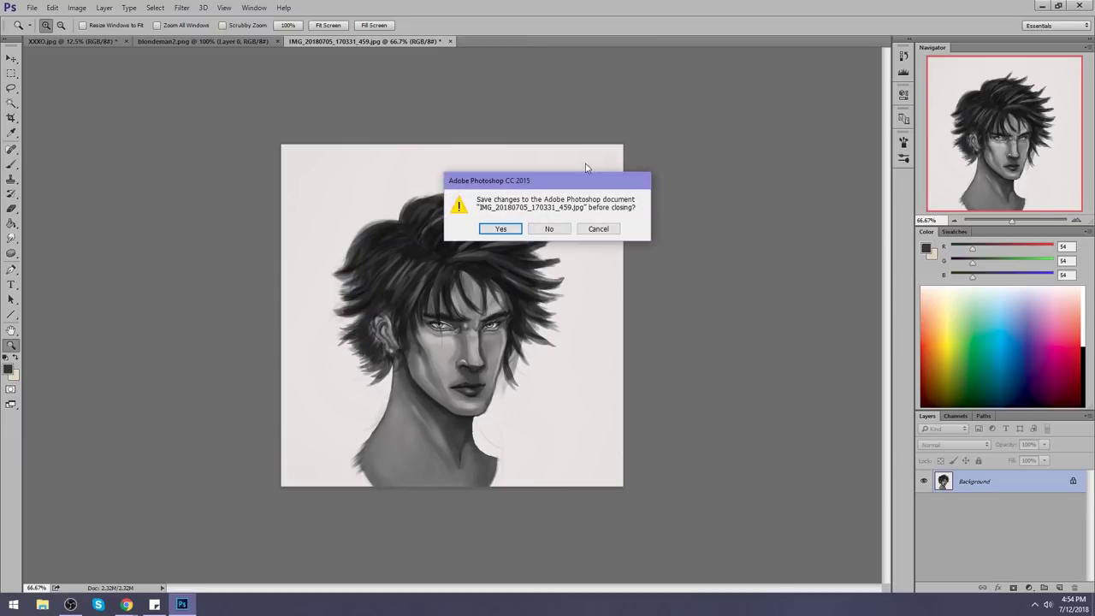
pyautogui.click(495, 229)
pyautogui.click(725, 158)
pyautogui.moveTo(674, 11); pyautogui.dragTo(593, 5)
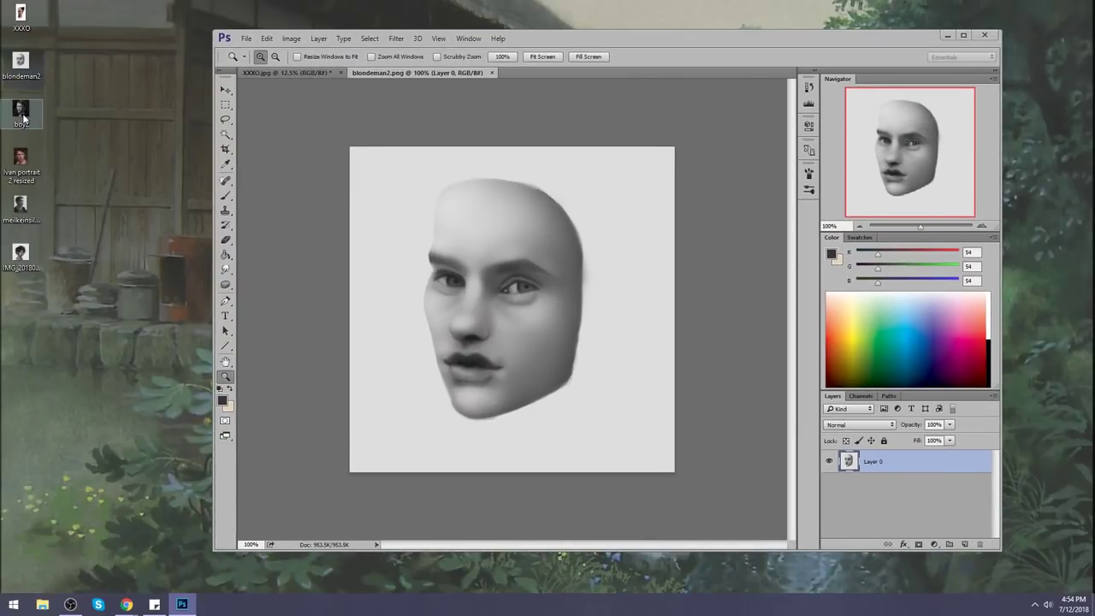
# Drag boy2 from the desktop into Photoshop, then save and close XXXO.jpg
pyautogui.moveTo(20, 109); pyautogui.dragTo(575, 73)
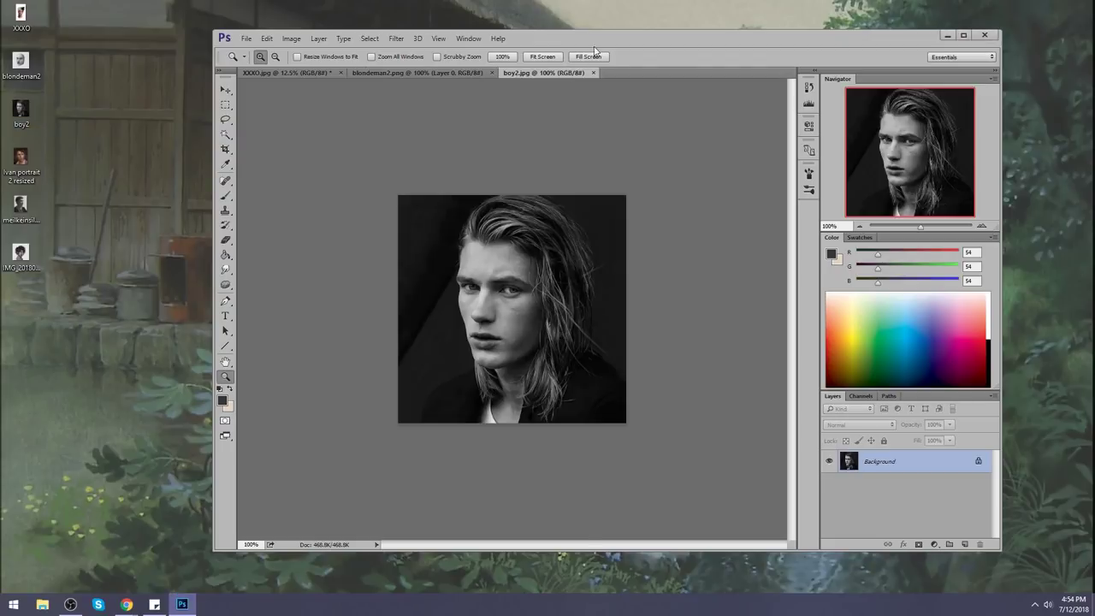
pyautogui.click(314, 73)
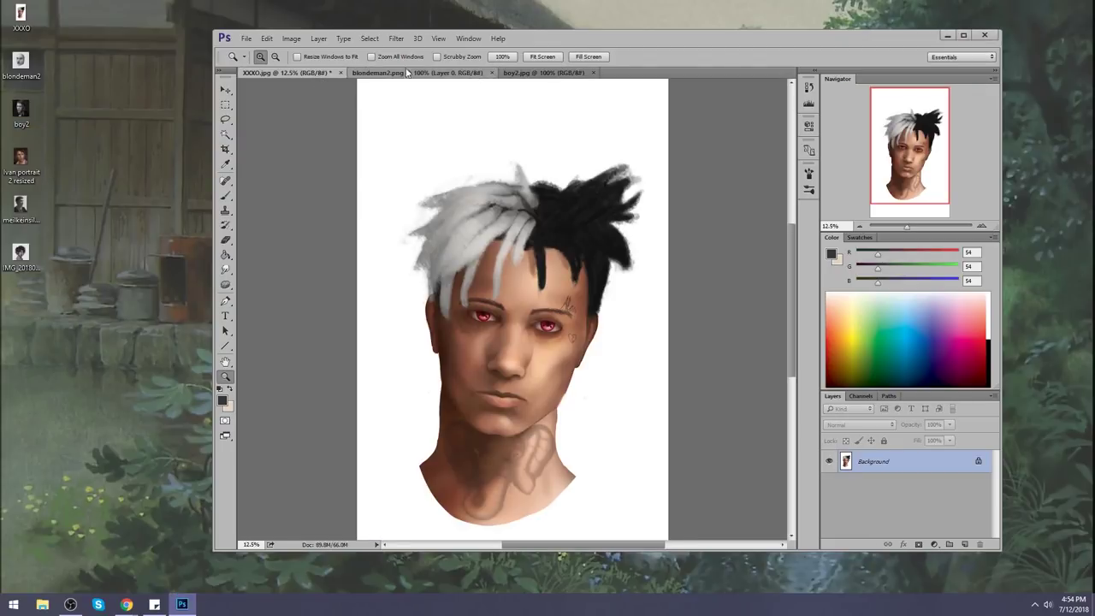
pyautogui.click(341, 73)
pyautogui.click(500, 230)
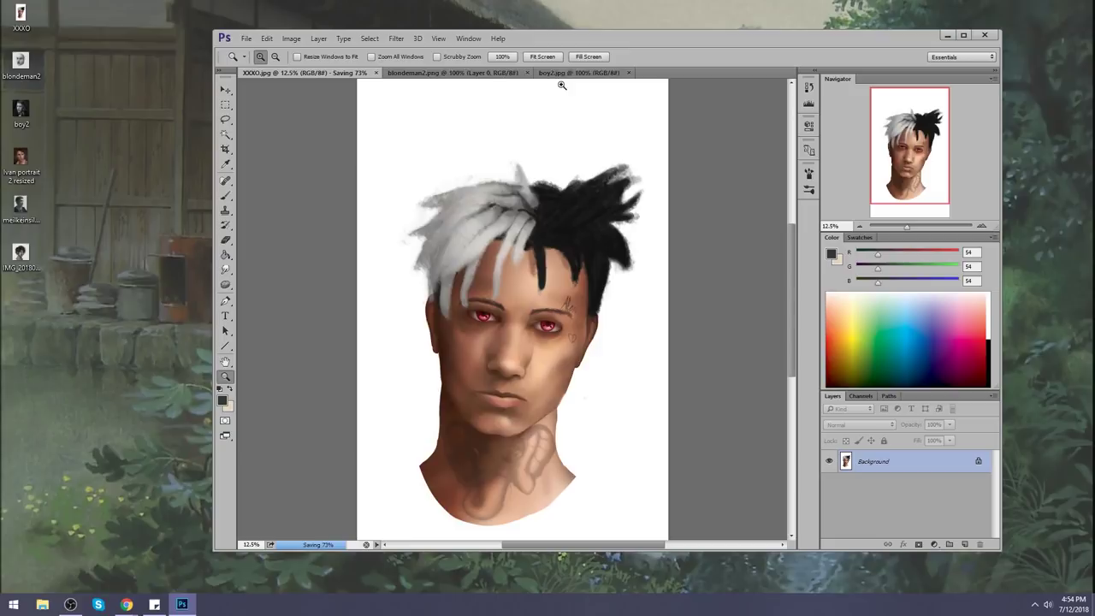
pyautogui.doubleClick(642, 37)
# Zoom into the face, sample a dark grey brush colour, and undo trial cheek strokes
pyautogui.moveTo(356, 265); pyautogui.dragTo(503, 383)
pyautogui.press('b')
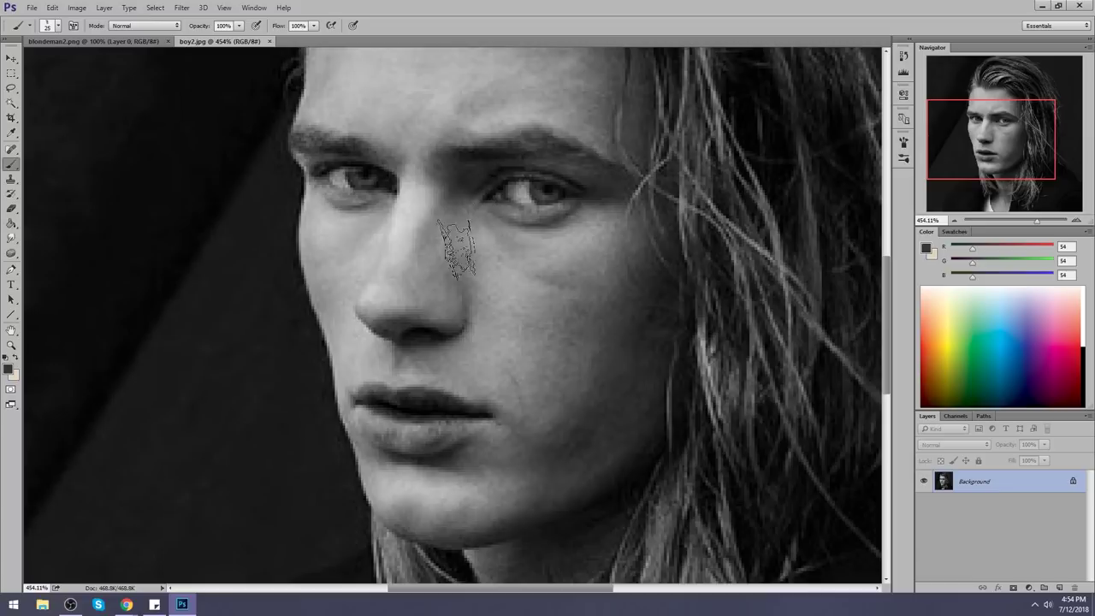
pyautogui.keyDown('alt'); pyautogui.click(491, 196); pyautogui.keyUp('alt')
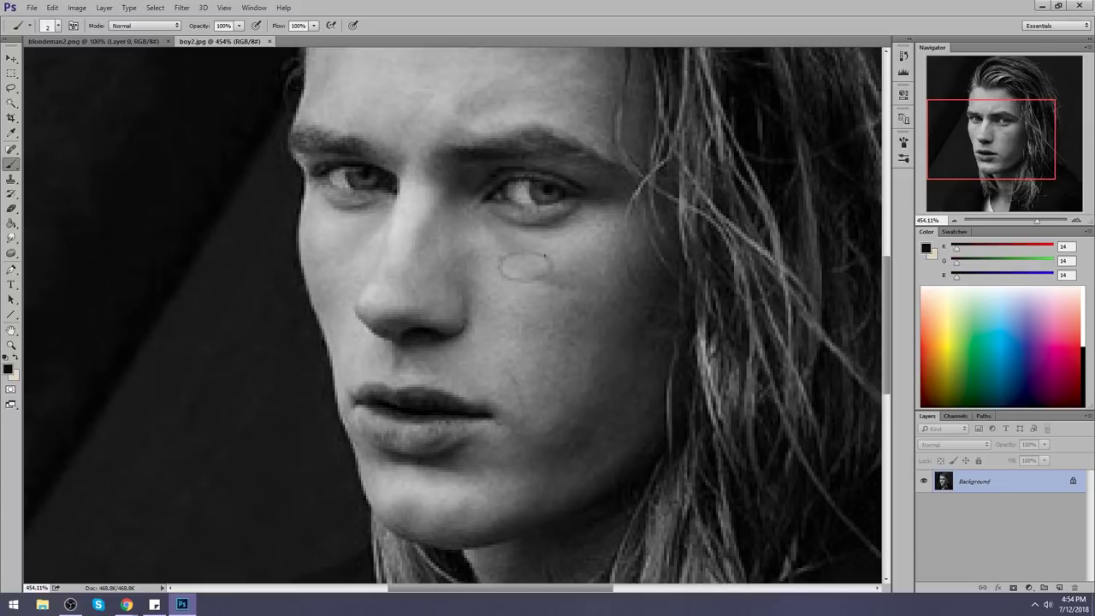
pyautogui.moveTo(609, 251); pyautogui.dragTo(605, 253)
pyautogui.moveTo(540, 241)
pyautogui.mouseDown()
pyautogui.moveTo(535, 316)
pyautogui.moveTo(531, 248)
pyautogui.mouseUp()
pyautogui.hotkey('ctrl', 'z')
pyautogui.moveTo(612, 272)
pyautogui.mouseDown()
pyautogui.moveTo(610, 254)
pyautogui.moveTo(608, 314)
pyautogui.mouseUp()
pyautogui.hotkey('ctrl', 'alt', 'z')
pyautogui.hotkey('ctrl', 'alt', 'z')
pyautogui.hotkey('ctrl', 'alt', 'z')
pyautogui.hotkey('ctrl', 'alt', 'z')
pyautogui.hotkey('ctrl', 'alt', 'z')
# Paint a thin dark line from below the eye down the cheek, plus a stroke under the nose
pyautogui.moveTo(477, 250); pyautogui.dragTo(476, 207)
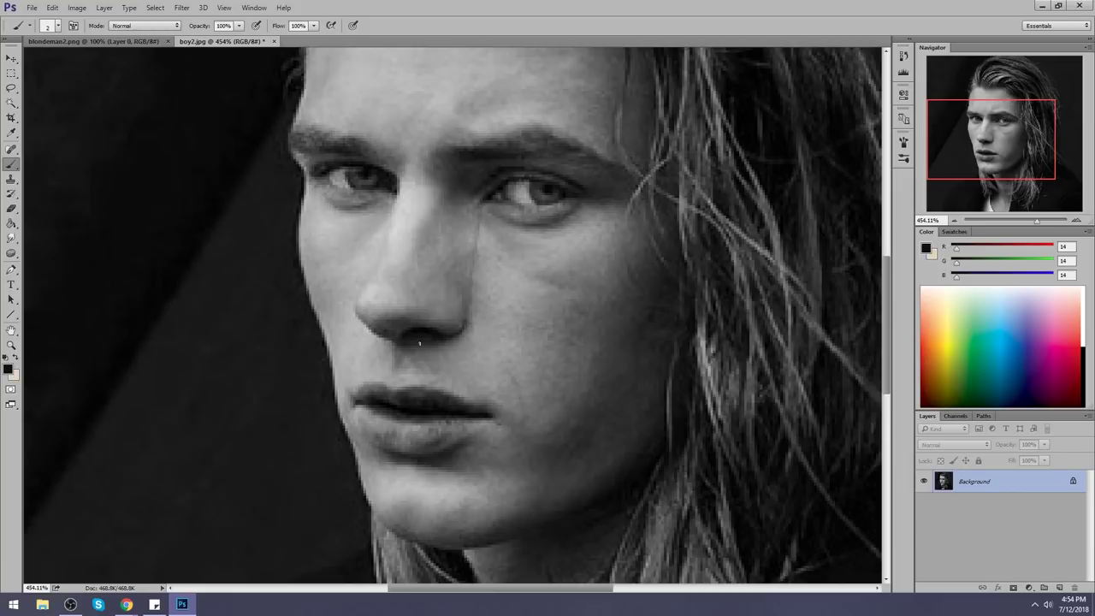
pyautogui.moveTo(468, 323); pyautogui.dragTo(479, 207)
pyautogui.moveTo(467, 313); pyautogui.dragTo(481, 222)
pyautogui.moveTo(469, 316); pyautogui.dragTo(482, 205)
pyautogui.moveTo(462, 311); pyautogui.dragTo(482, 207)
pyautogui.moveTo(470, 320); pyautogui.dragTo(466, 325)
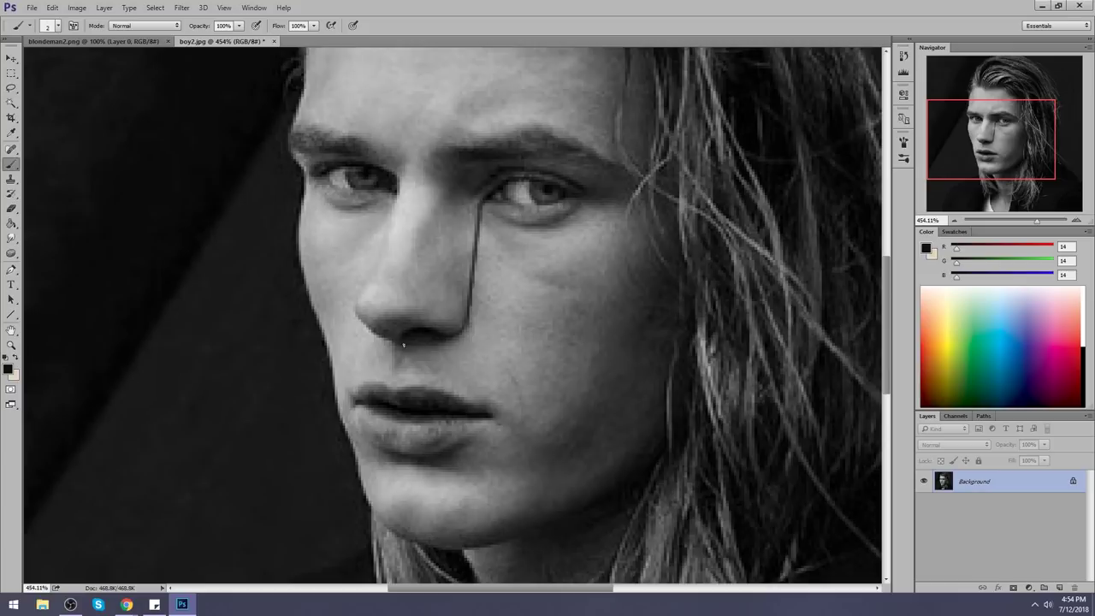
pyautogui.moveTo(389, 394); pyautogui.dragTo(395, 351)
pyautogui.scroll(-5, 441, 293)
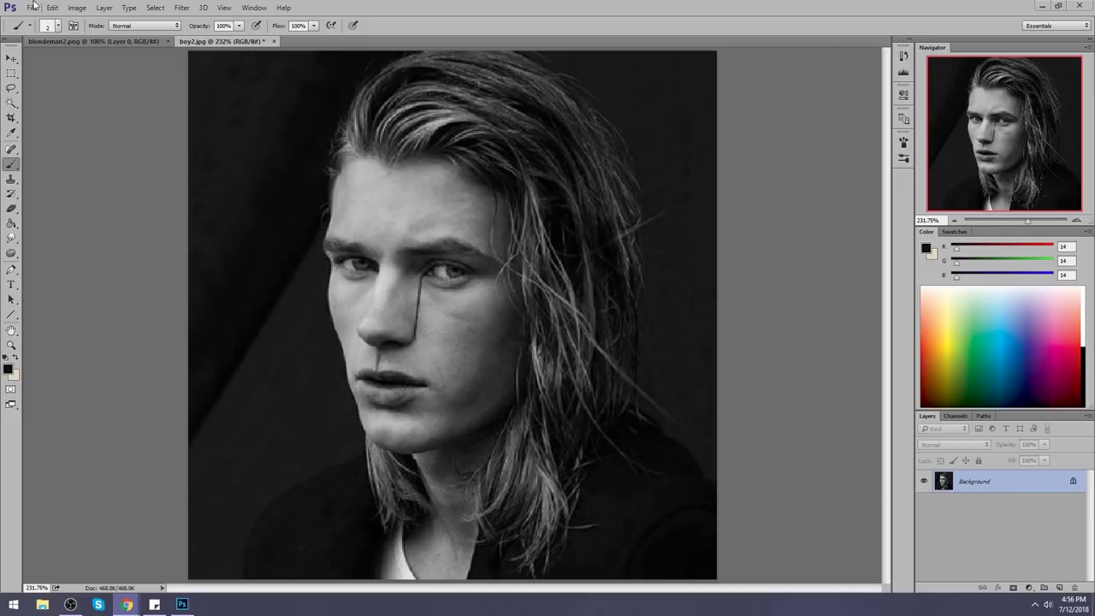
pyautogui.click(77, 41)
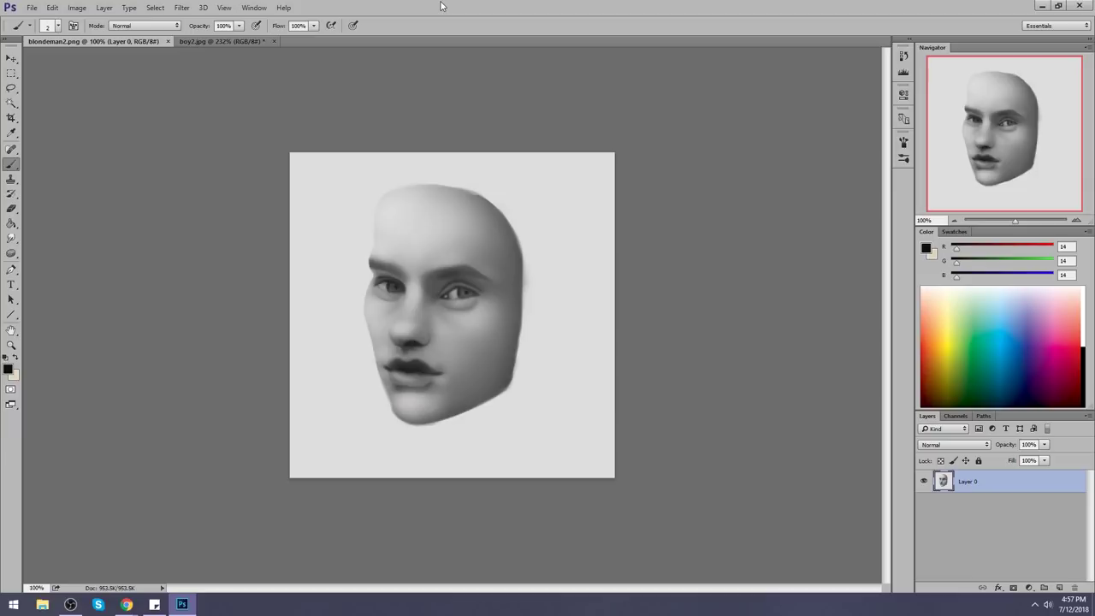
# Brush over the face's left edge near the brow, checking it against boy2.jpg
pyautogui.moveTo(366, 265); pyautogui.dragTo(369, 291)
pyautogui.click(224, 41)
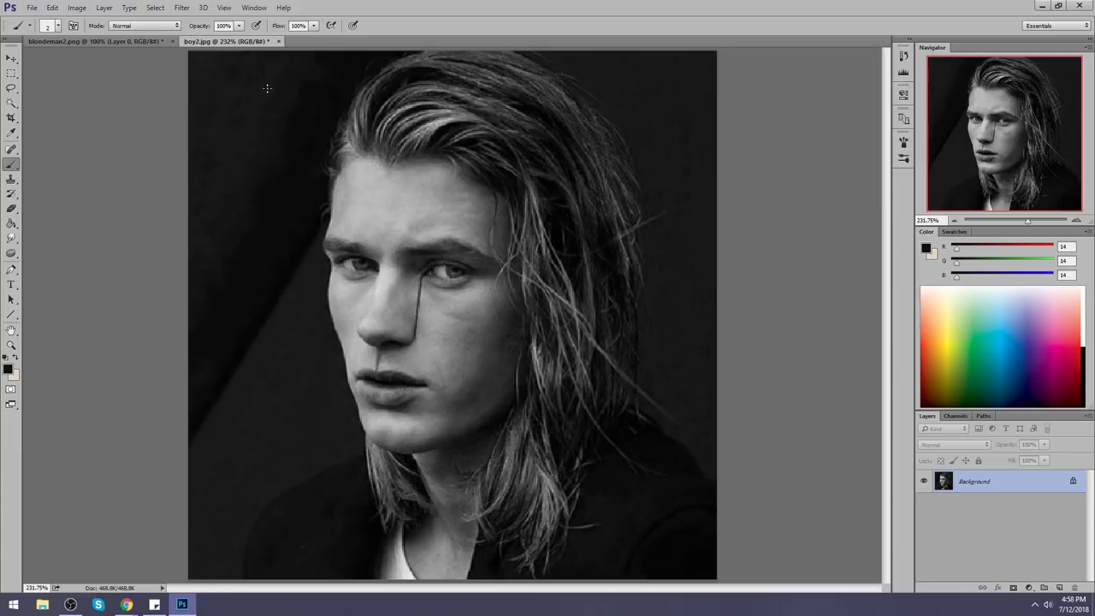
pyautogui.click(131, 41)
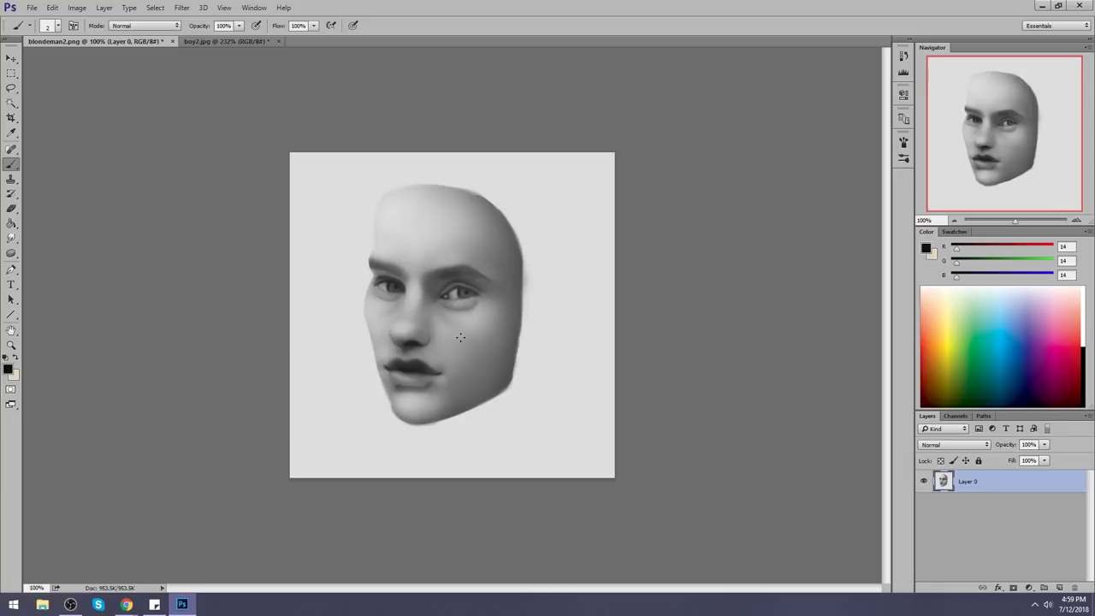
pyautogui.moveTo(513, 169); pyautogui.dragTo(560, 225)
pyautogui.moveTo(568, 174); pyautogui.dragTo(553, 203)
pyautogui.moveTo(561, 250); pyautogui.dragTo(562, 314)
pyautogui.moveTo(558, 259); pyautogui.dragTo(548, 264)
pyautogui.moveTo(594, 303); pyautogui.dragTo(600, 305)
pyautogui.moveTo(518, 183); pyautogui.dragTo(539, 160)
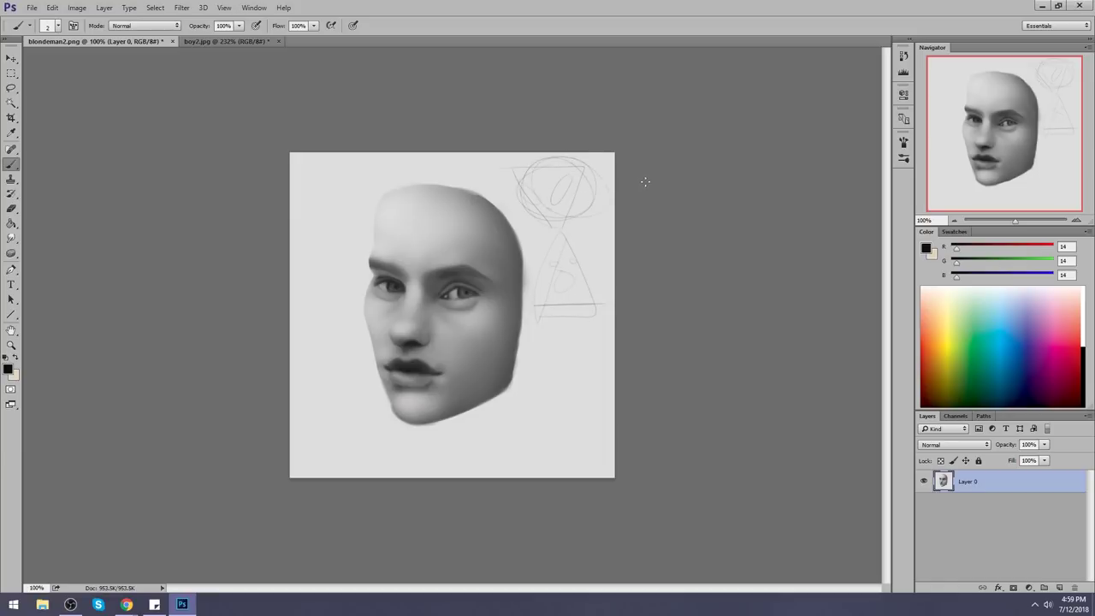
pyautogui.hotkey('ctrl', 'alt', 'z')
pyautogui.hotkey('ctrl', 'alt', 'z')
pyautogui.hotkey('ctrl', 'alt', 'z')
pyautogui.hotkey('ctrl', 'alt', 'z')
pyautogui.hotkey('ctrl', 'alt', 'z')
pyautogui.hotkey('ctrl', 'alt', 'z')
pyautogui.hotkey('ctrl', 'alt', 'z')
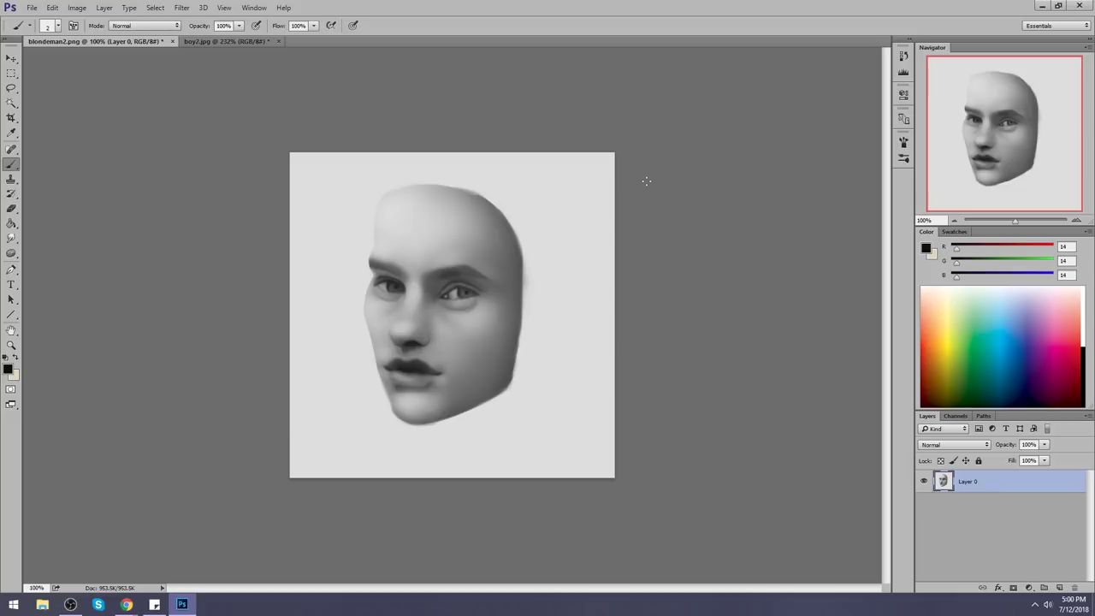
pyautogui.click(253, 41)
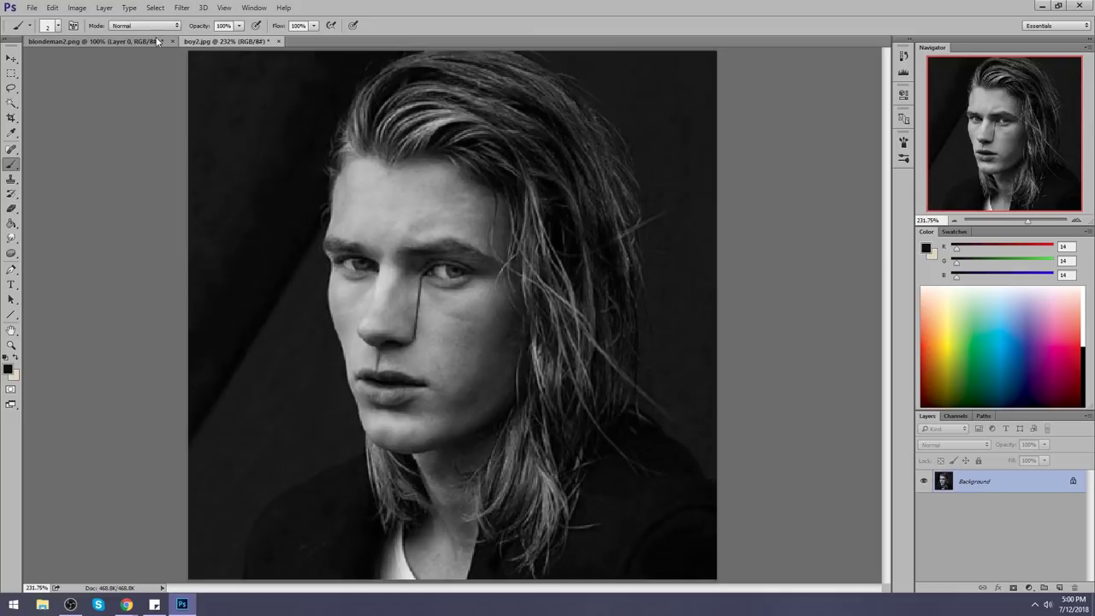
# Close boy2.jpg and blondeman2.png without saving and restore the window
pyautogui.click(278, 41)
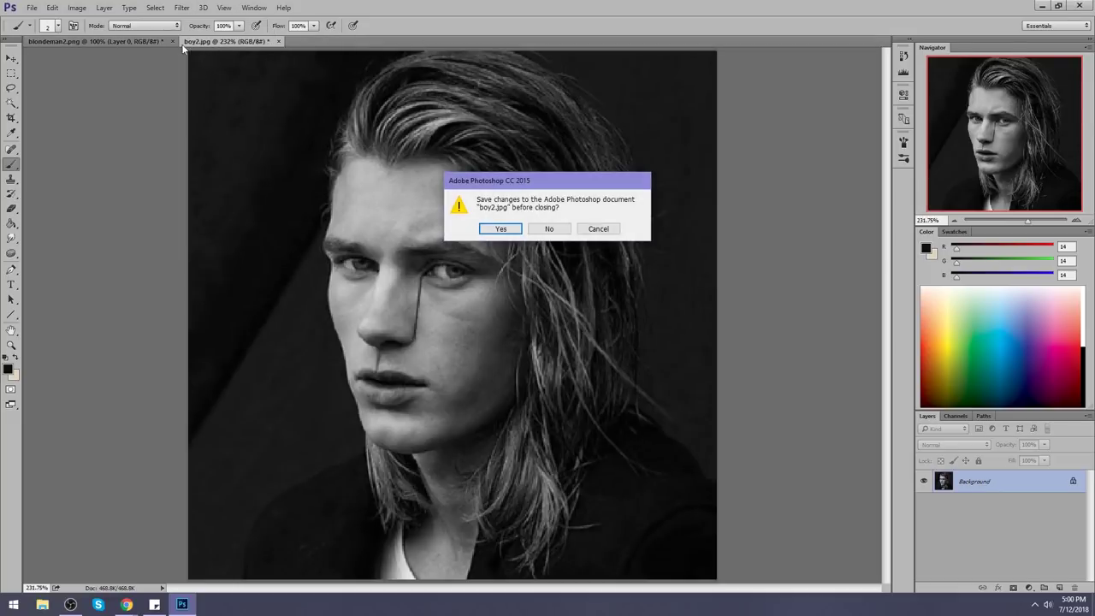
pyautogui.click(549, 229)
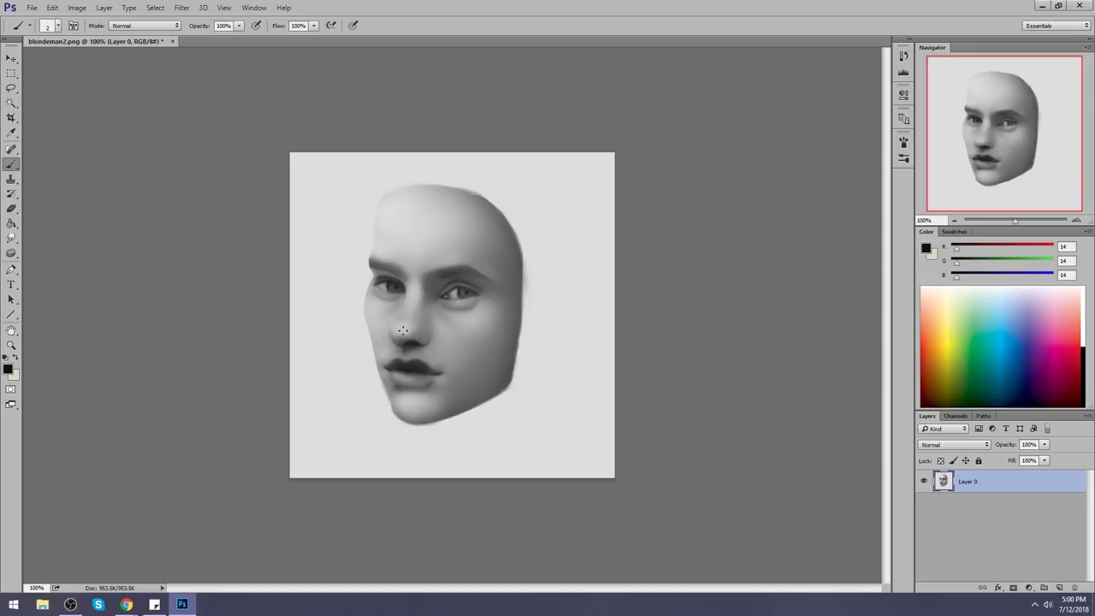
pyautogui.click(171, 41)
pyautogui.click(551, 228)
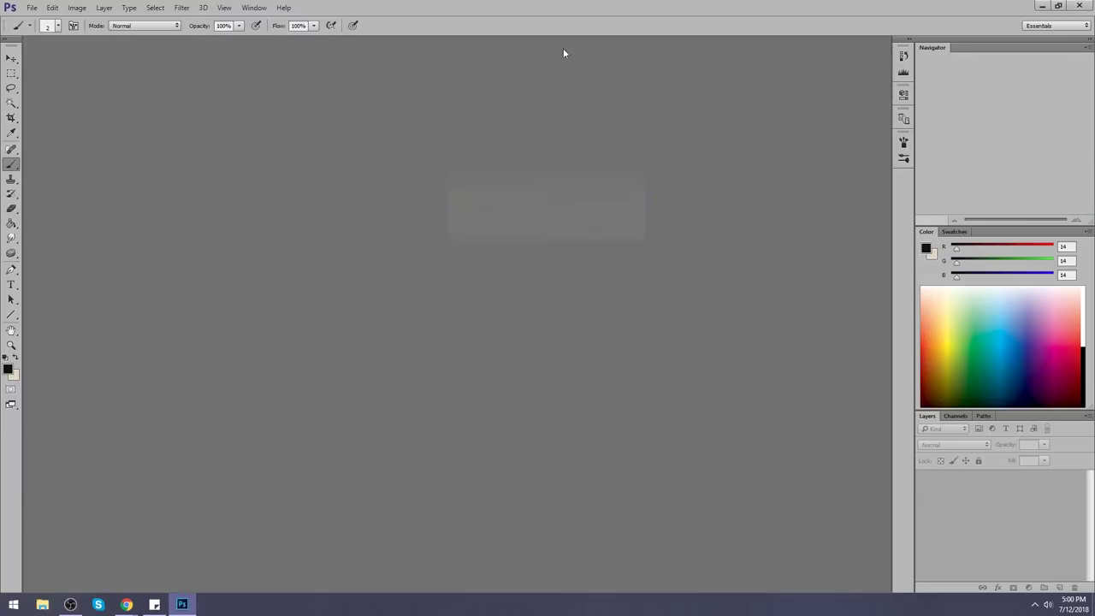
pyautogui.doubleClick(600, 9)
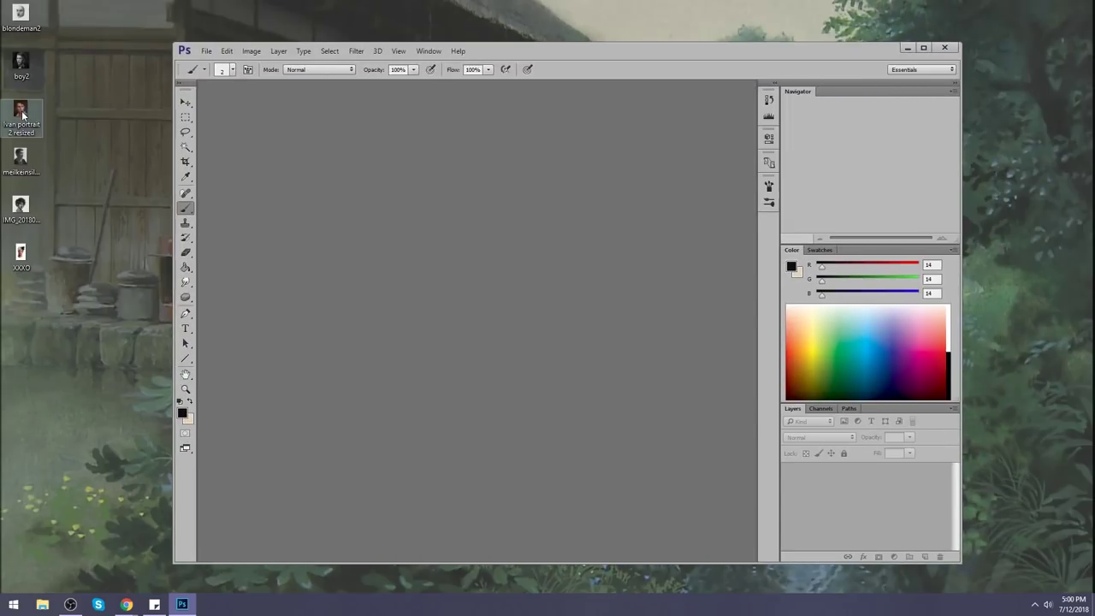
pyautogui.click(127, 603)
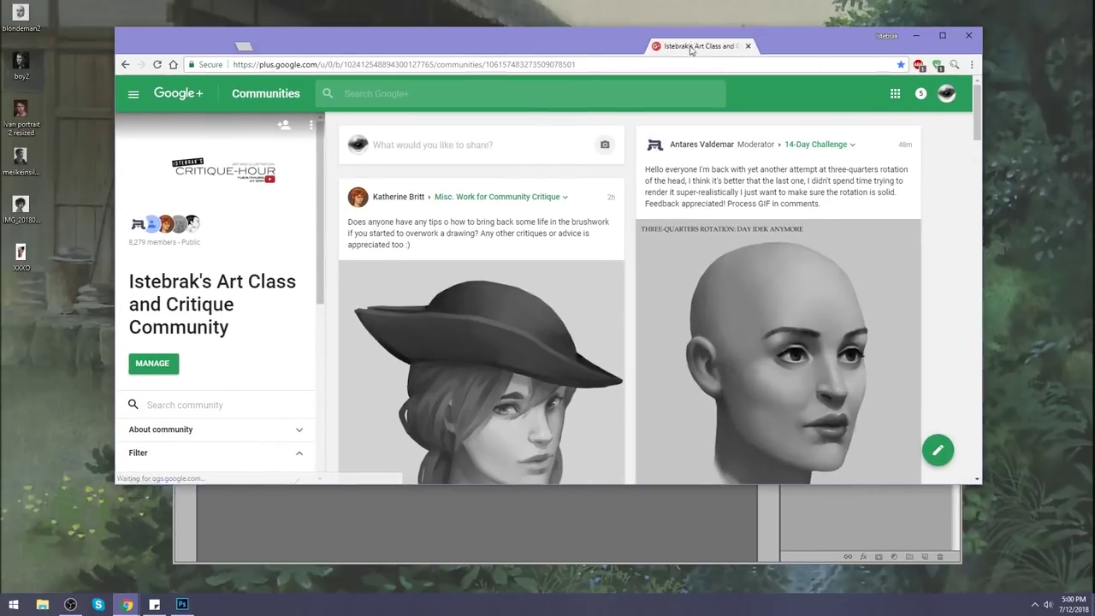
# Scroll down the Google+ art class feed through members' 14-Day Challenge face studies and critique requests
pyautogui.scroll(-1, 110, 482)
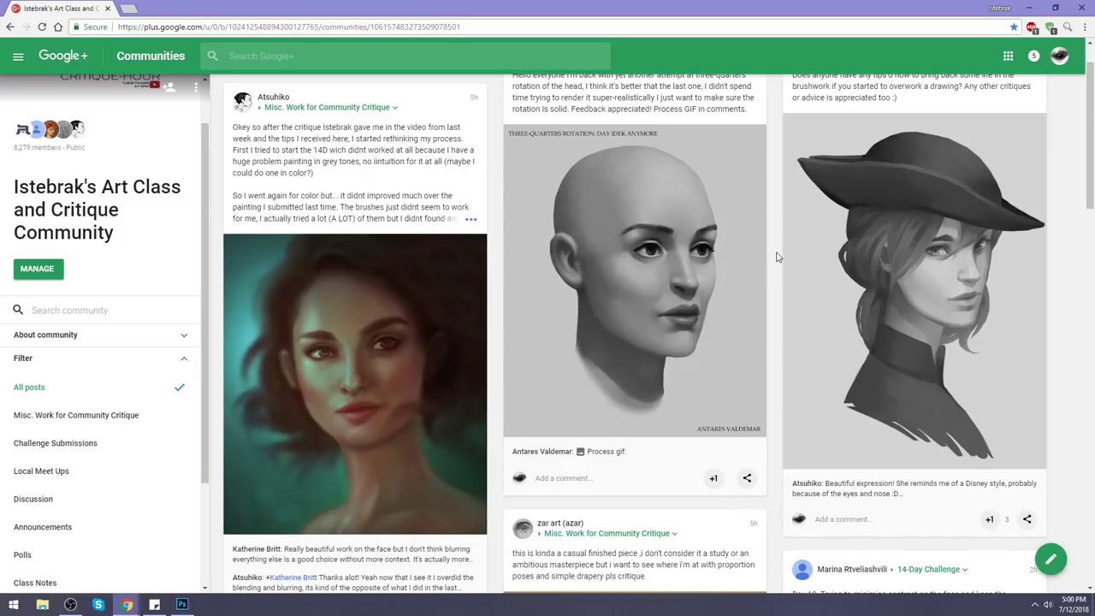
pyautogui.scroll(-4, 772, 248)
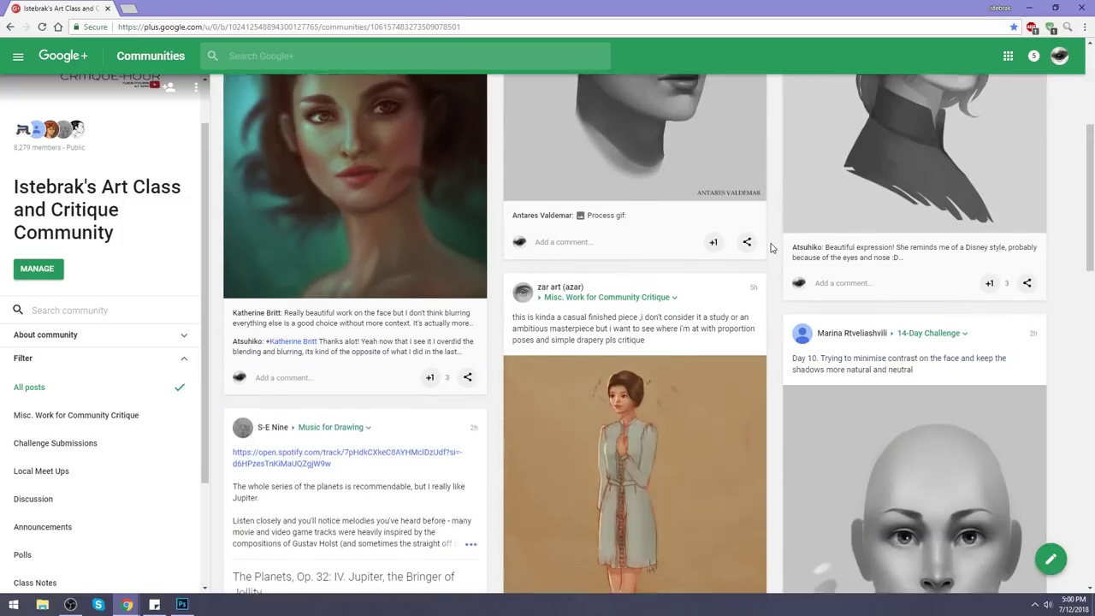
pyautogui.scroll(-10, 771, 247)
pyautogui.scroll(-6, 771, 247)
pyautogui.scroll(-1, 769, 248)
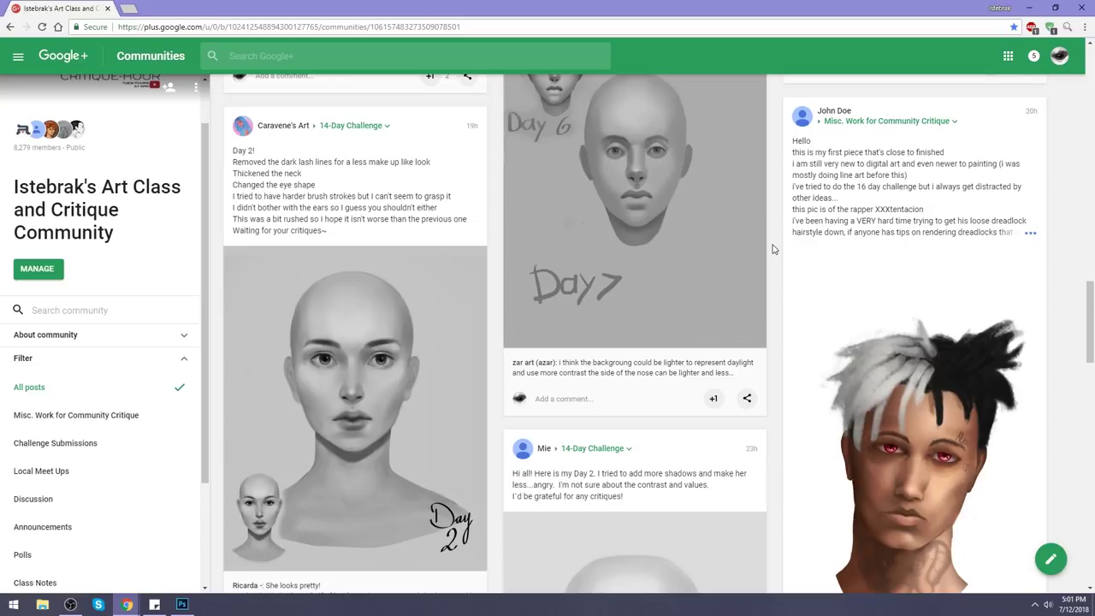
pyautogui.scroll(-1, 770, 249)
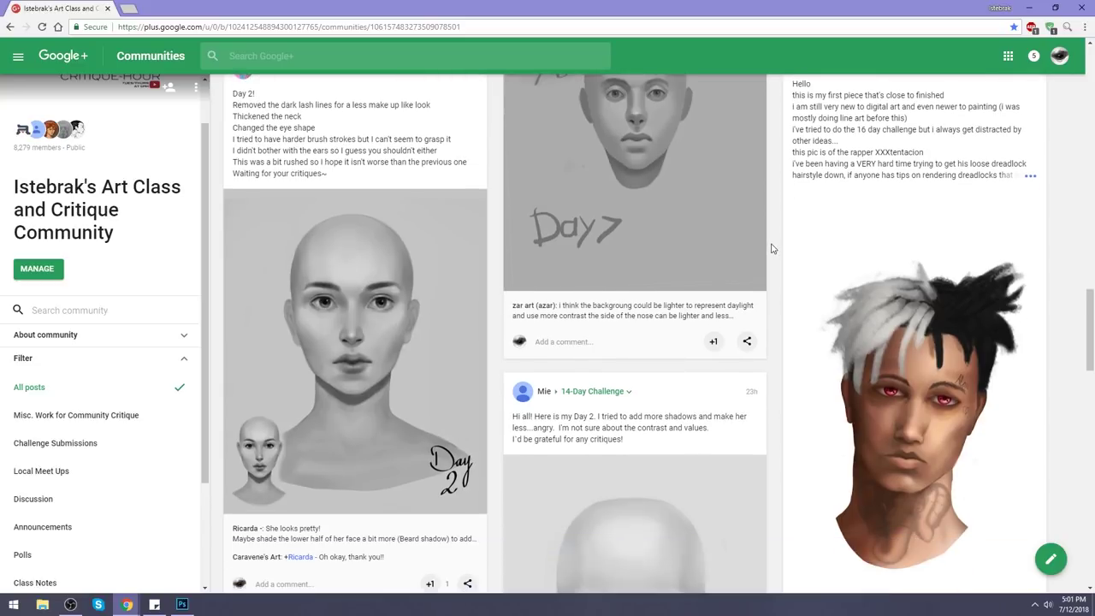
pyautogui.scroll(-2, 772, 249)
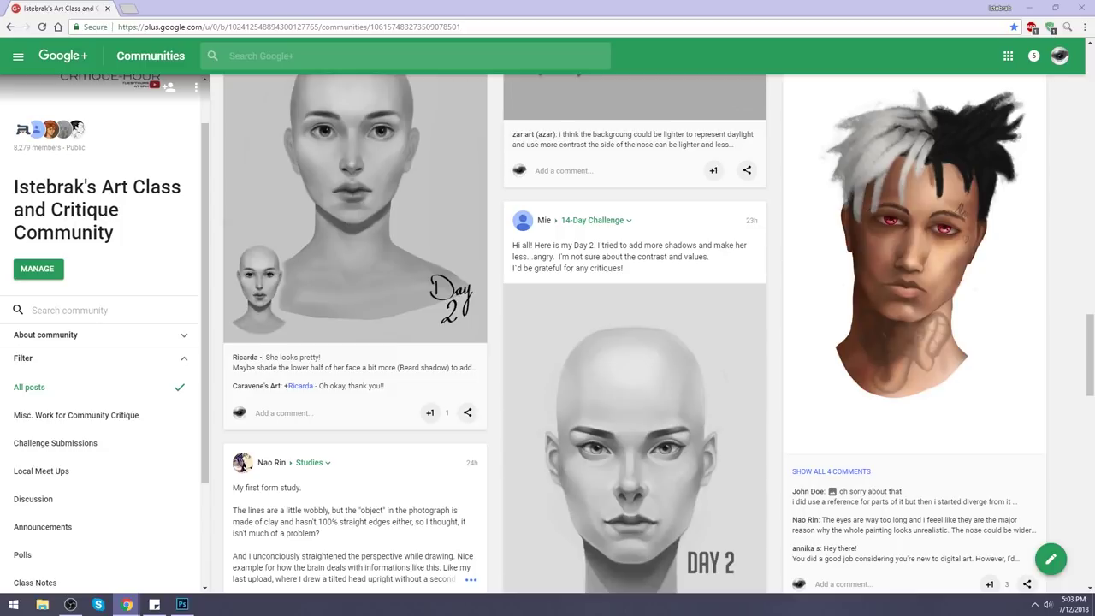
# Replace 'general' with 'narcos' to search Google Images for 'carrillo narcos'
pyautogui.hotkey('alt', 'Tab')
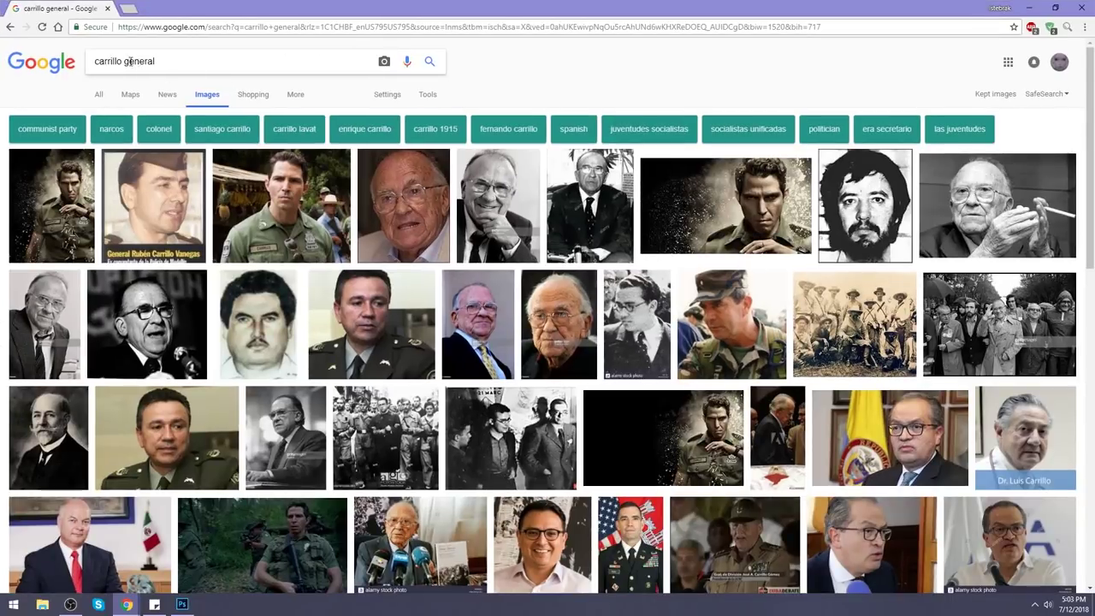
pyautogui.moveTo(169, 61); pyautogui.dragTo(122, 75)
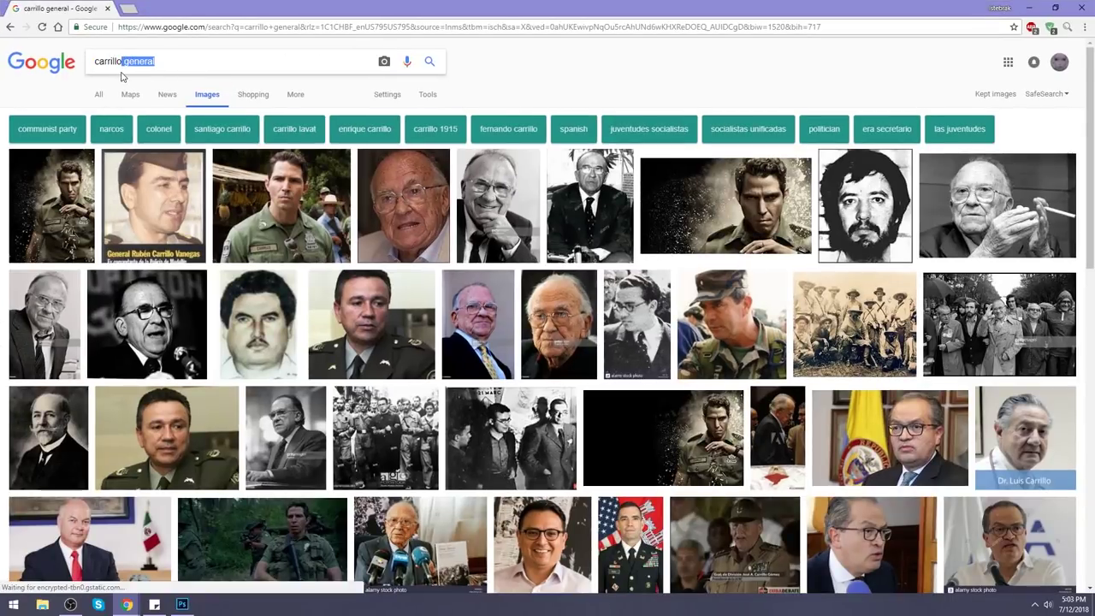
pyautogui.write('narcos')
pyautogui.press('Return')
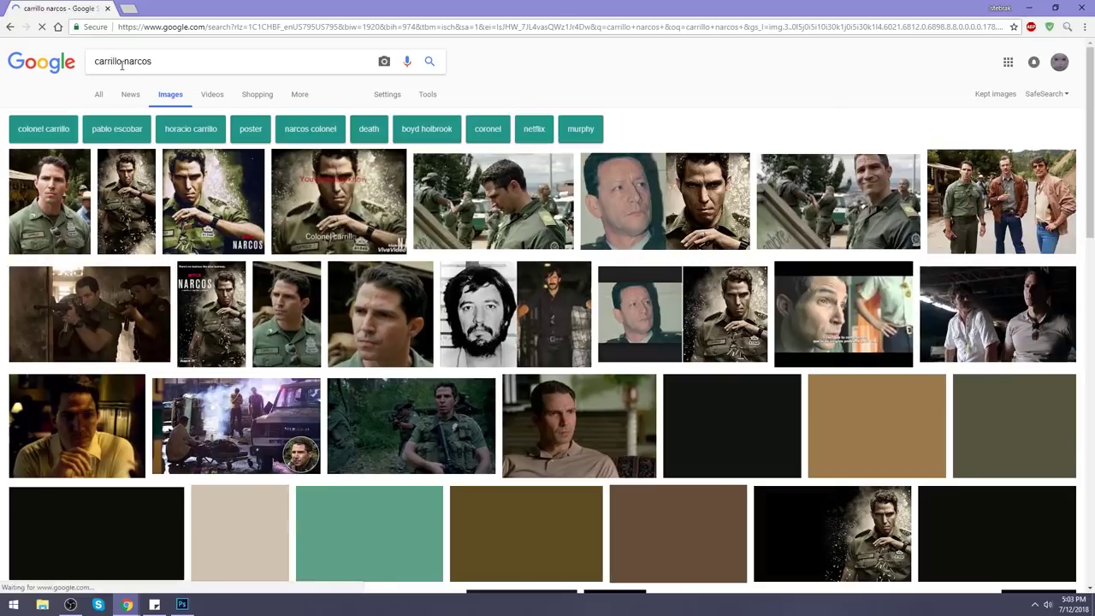
# Preview several Carrillo results, finishing on the Narcos Wikia portrait of Horacio Carrillo
pyautogui.click(107, 198)
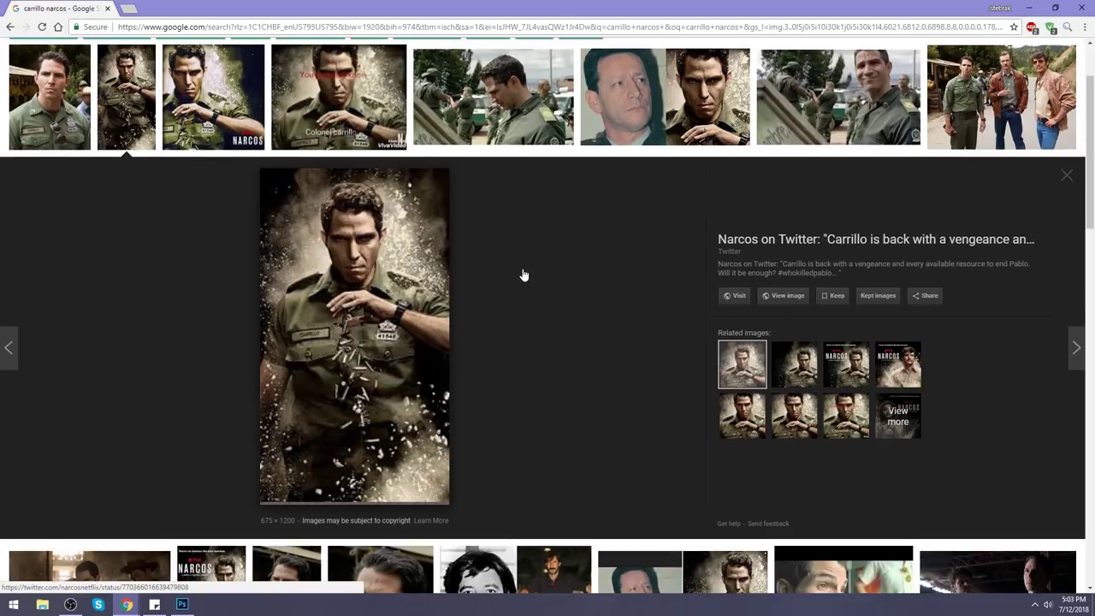
pyautogui.click(66, 137)
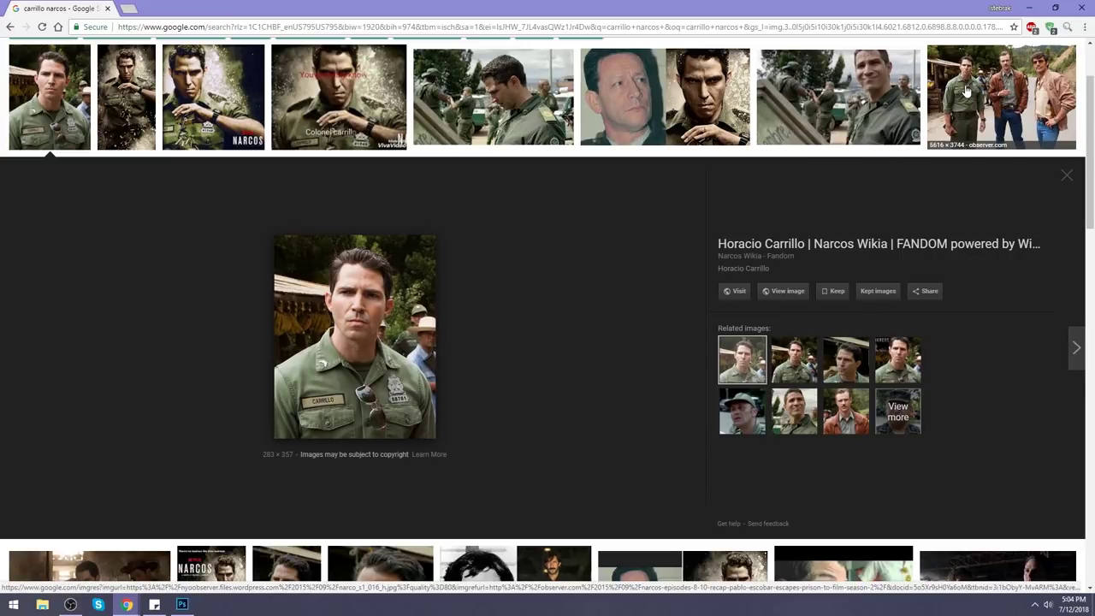
pyautogui.click(955, 115)
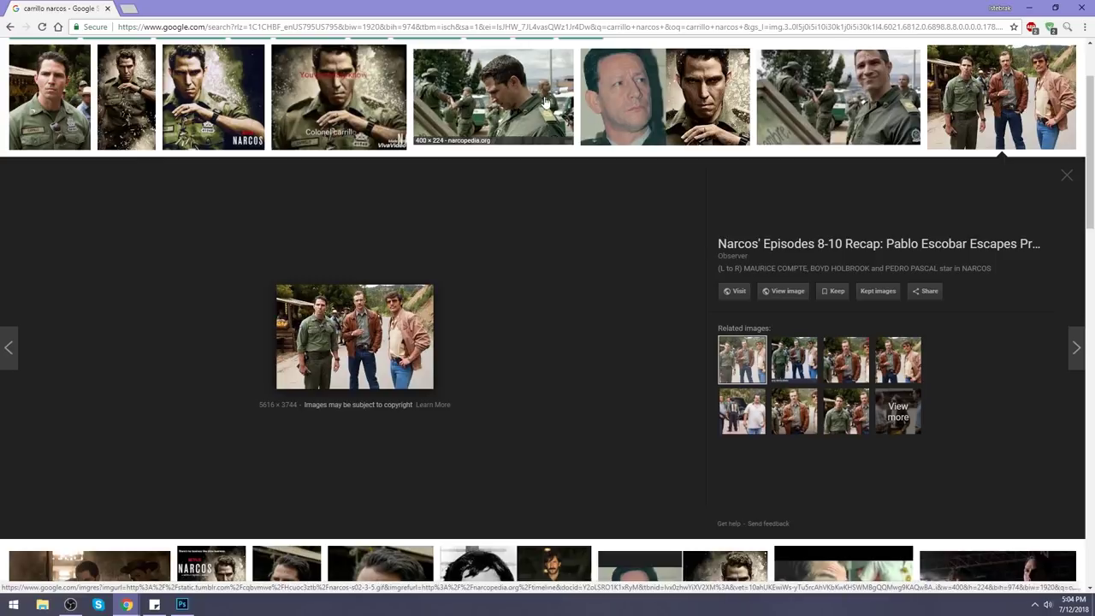
pyautogui.click(376, 100)
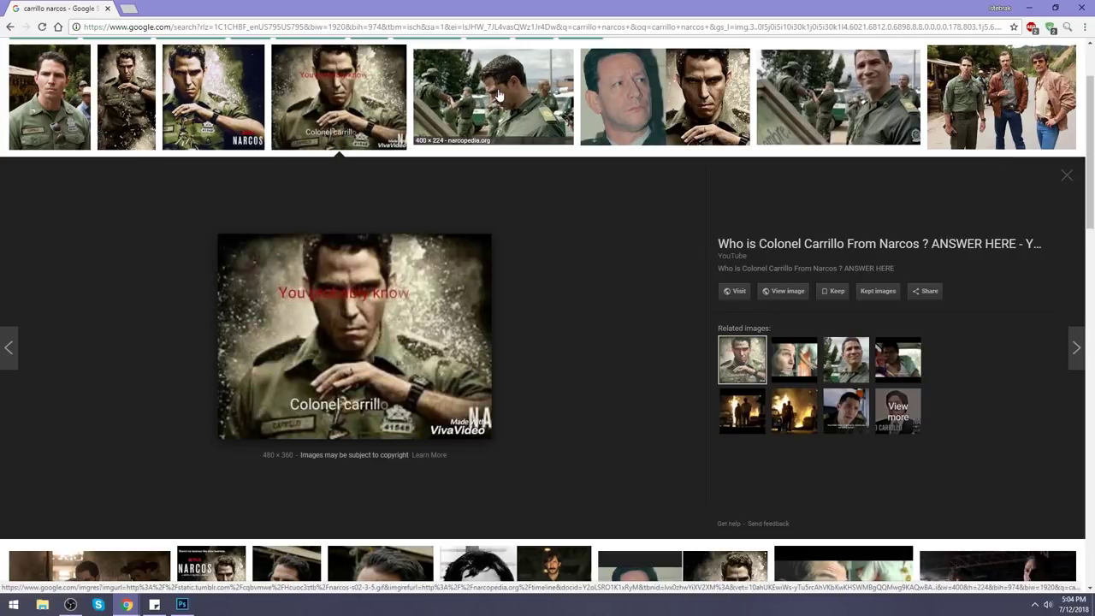
pyautogui.click(614, 106)
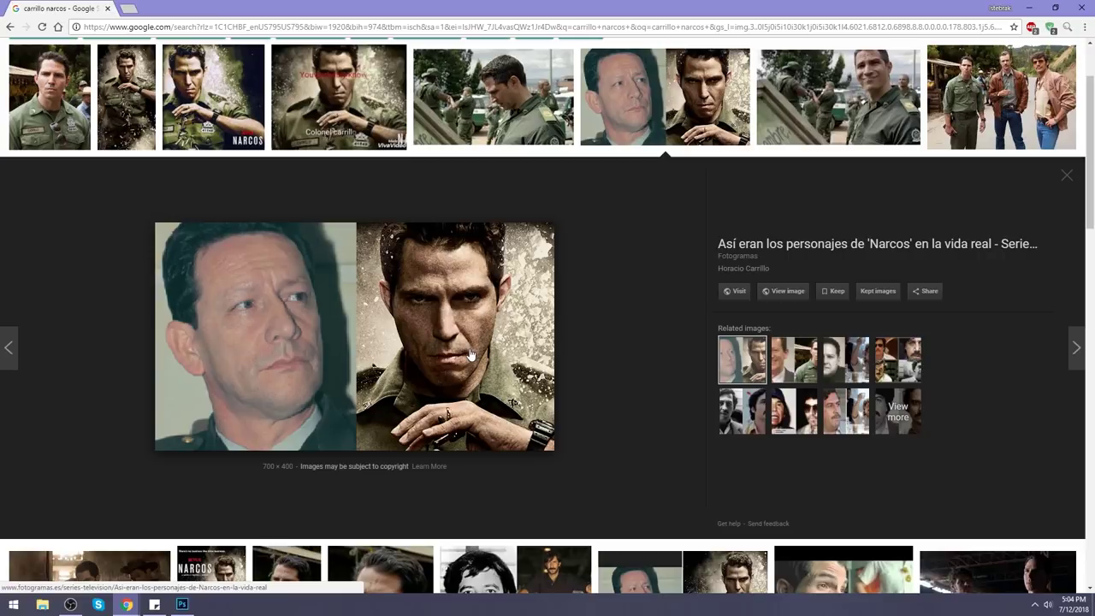
pyautogui.click(40, 96)
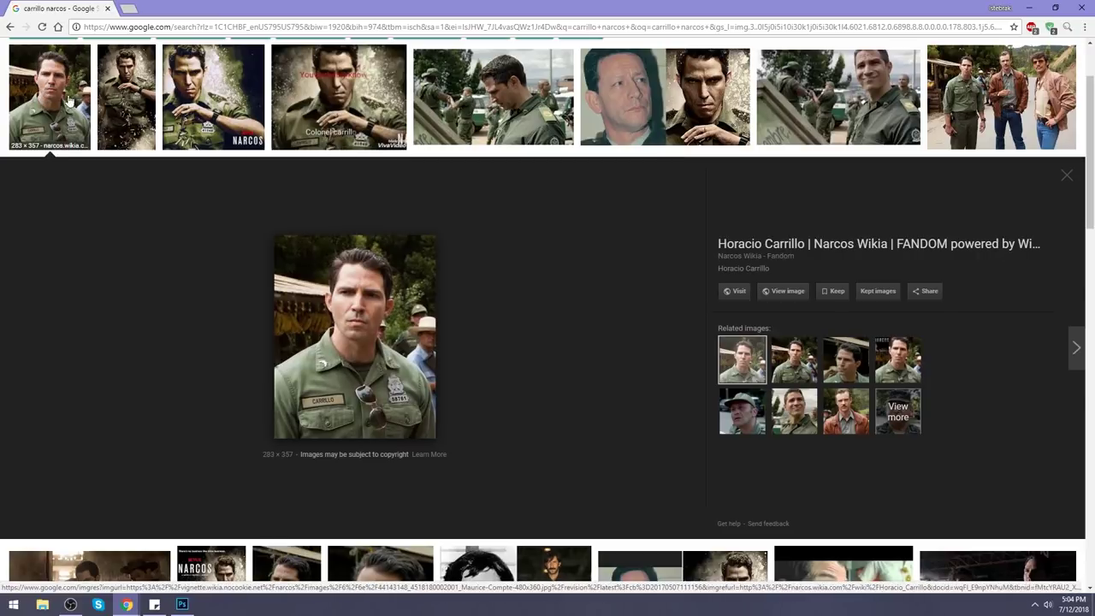
# Scroll the preview's related images and shrink the browser window to a smaller size
pyautogui.scroll(-2, 508, 263)
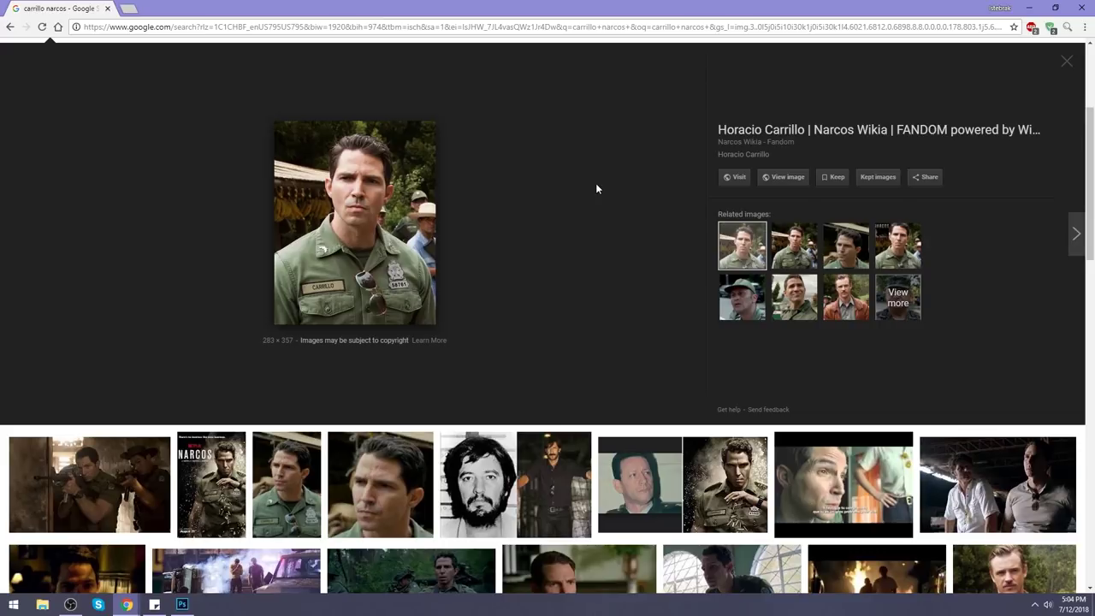
pyautogui.scroll(-2, 597, 188)
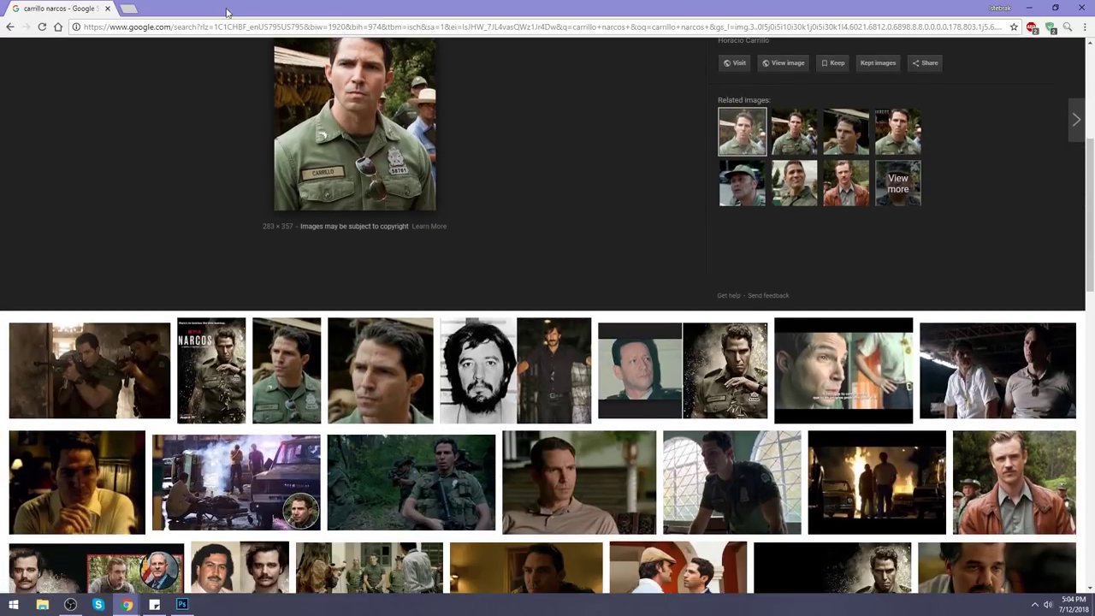
pyautogui.moveTo(342, 9); pyautogui.dragTo(344, 60)
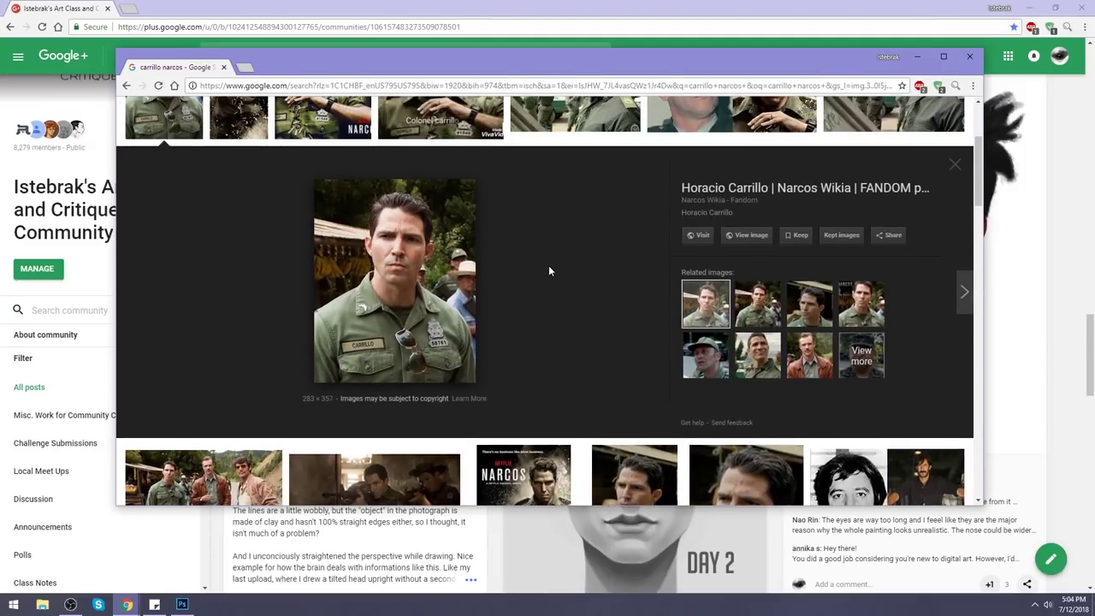
# Bring the Google+ community page window back to the front
pyautogui.scroll(2, 571, 287)
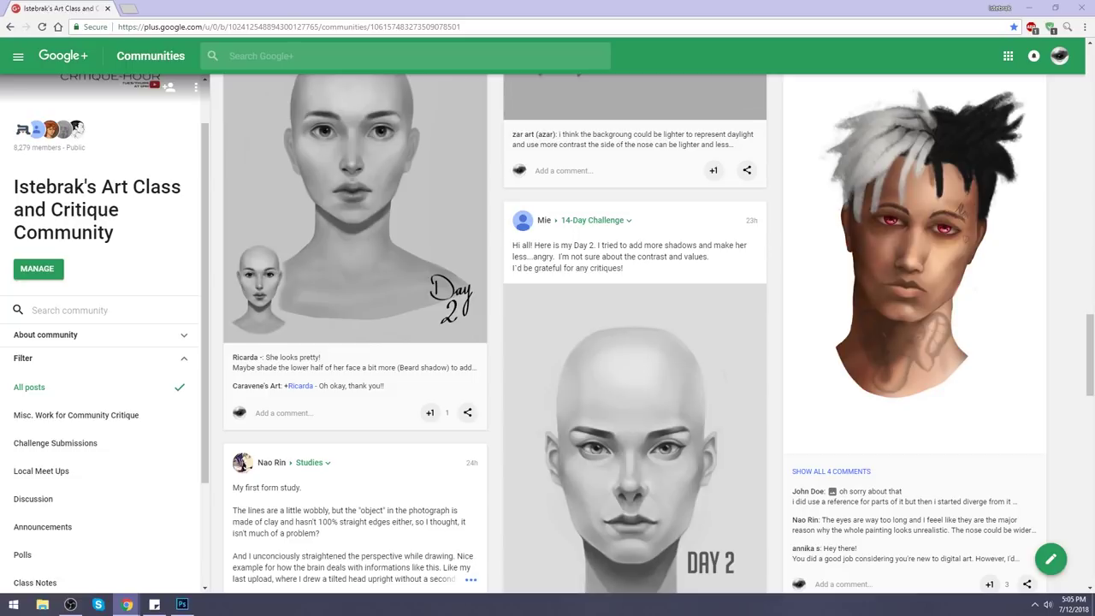
pyautogui.click(815, 7)
pyautogui.click(126, 604)
# Load the Istebrak bookmark in a new tab, then open the site's Google+ community from its icon
pyautogui.doubleClick(465, 5)
pyautogui.click(187, 23)
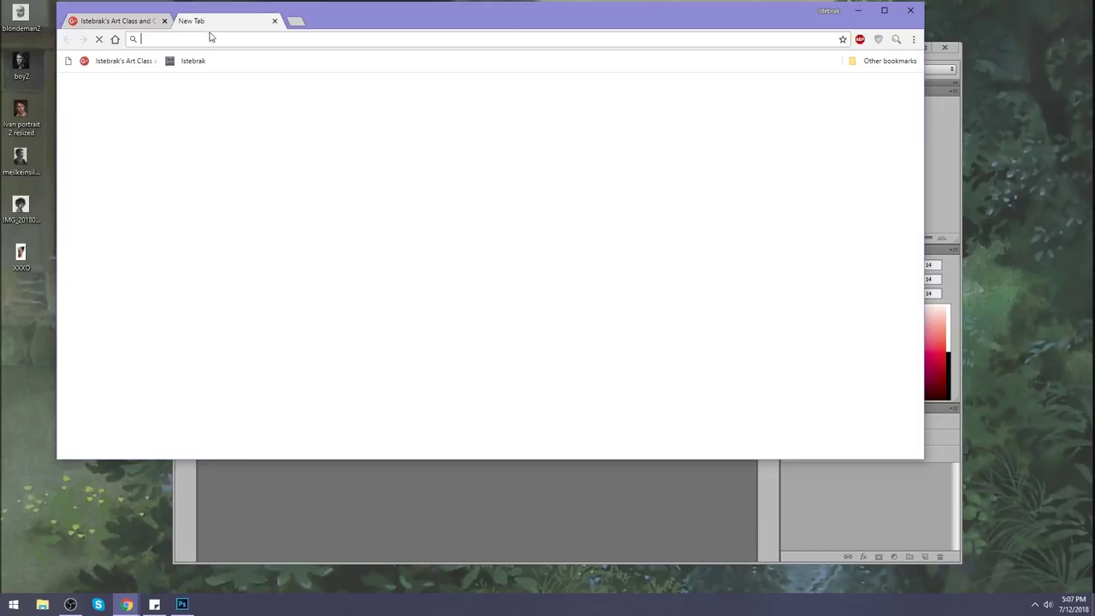
pyautogui.click(190, 60)
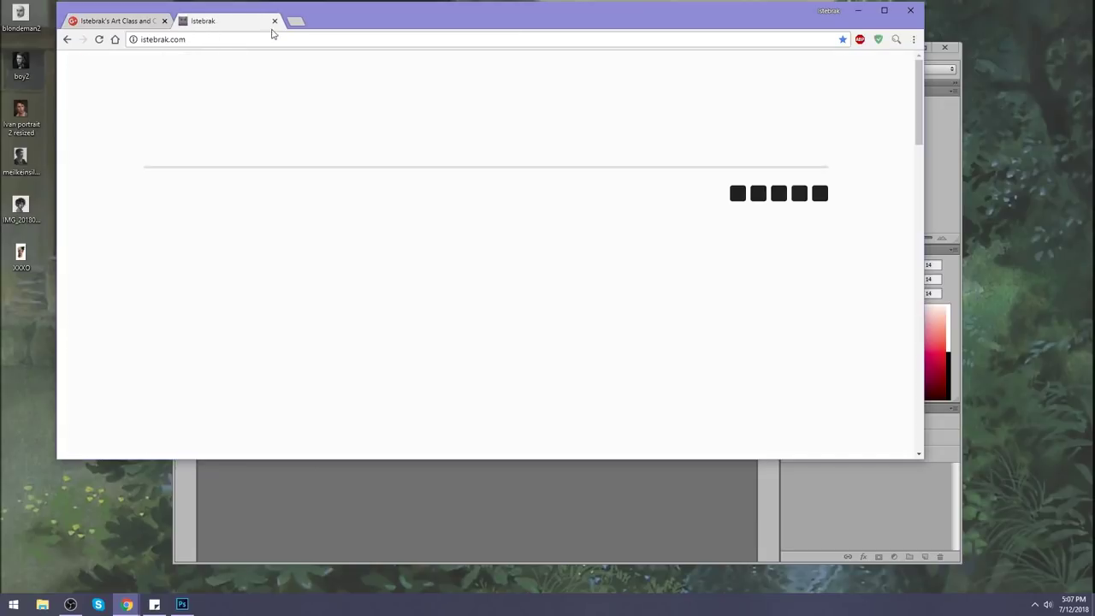
pyautogui.moveTo(356, 10); pyautogui.dragTo(374, 23)
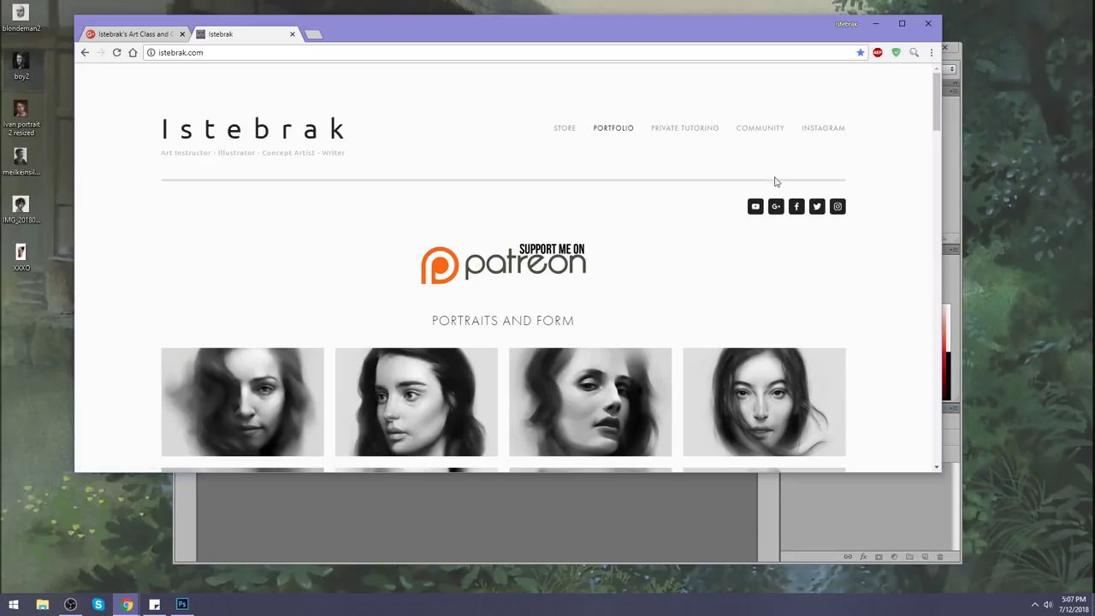
pyautogui.click(776, 207)
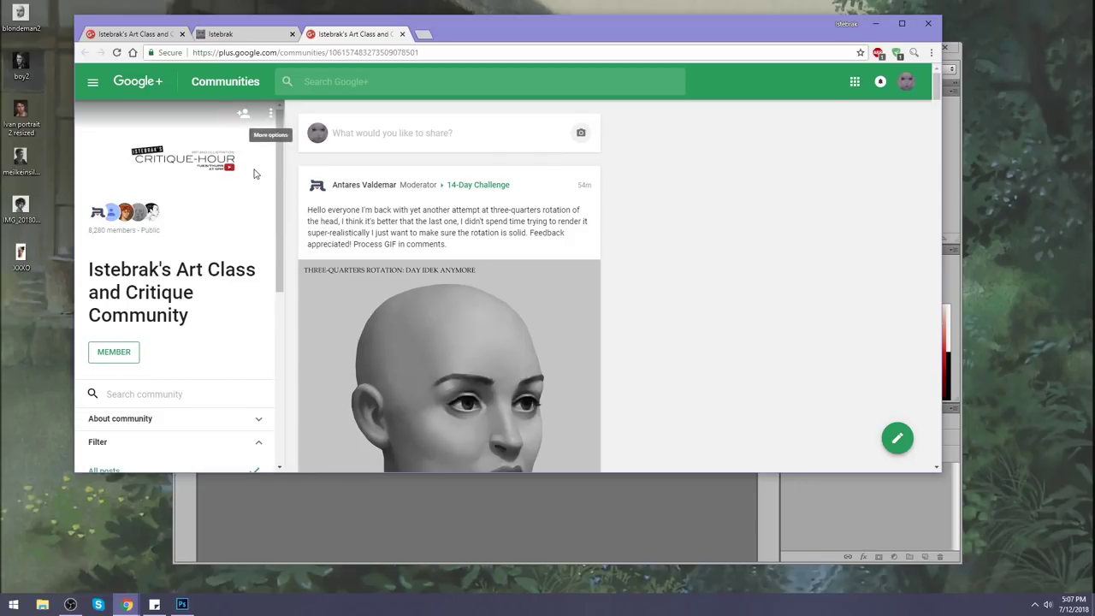
pyautogui.click(270, 113)
# Expand the community's About section to read its rules and links, then return to the istebrak.com tab
pyautogui.click(142, 406)
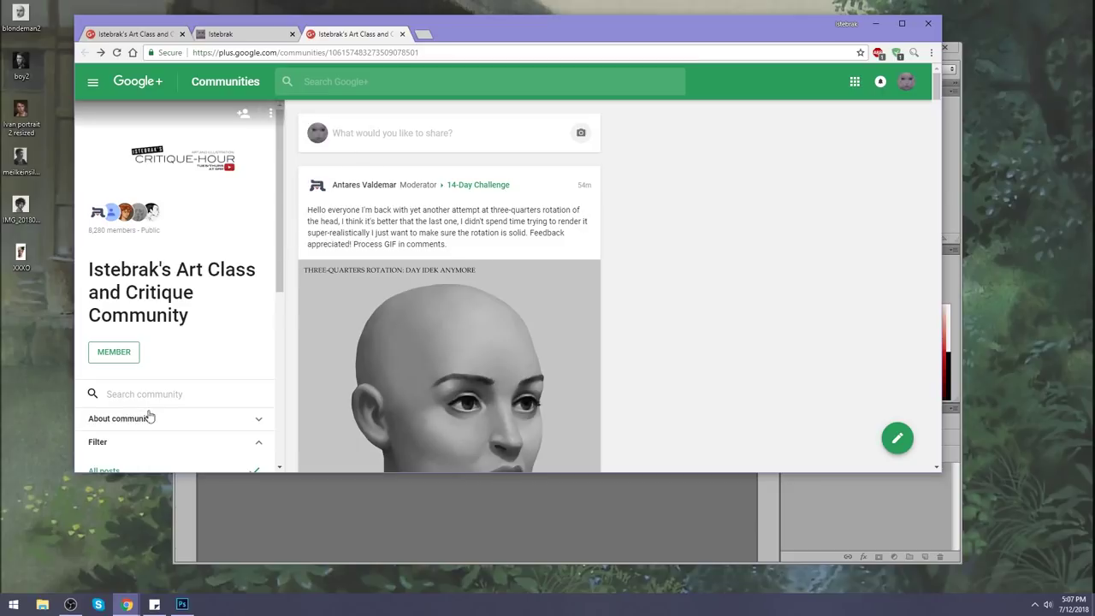
pyautogui.scroll(-3, 141, 342)
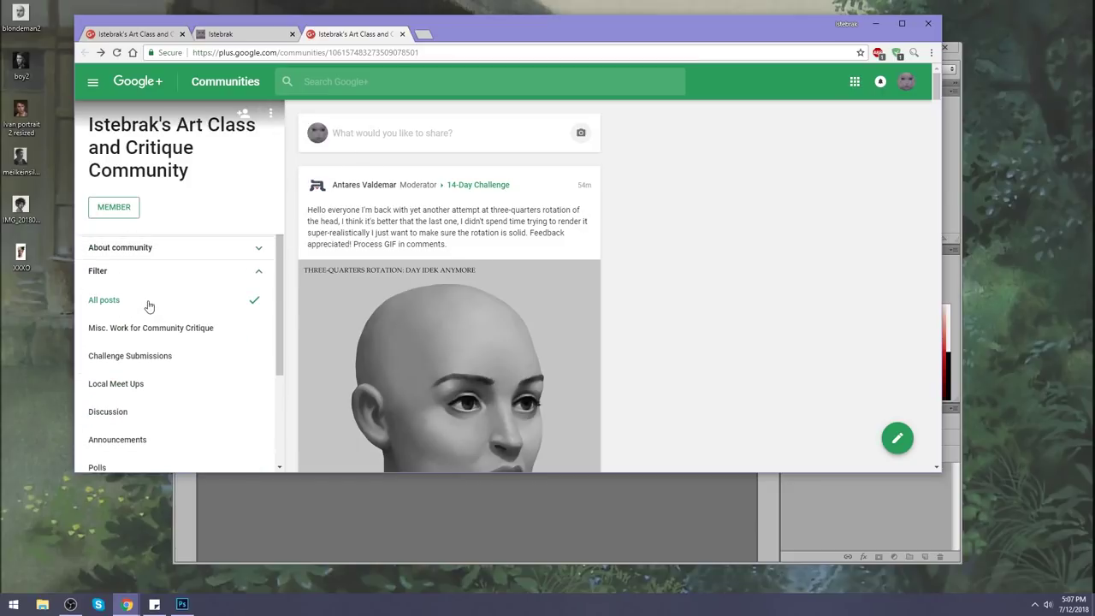
pyautogui.click(132, 254)
pyautogui.scroll(-1, 154, 304)
pyautogui.scroll(-10, 166, 303)
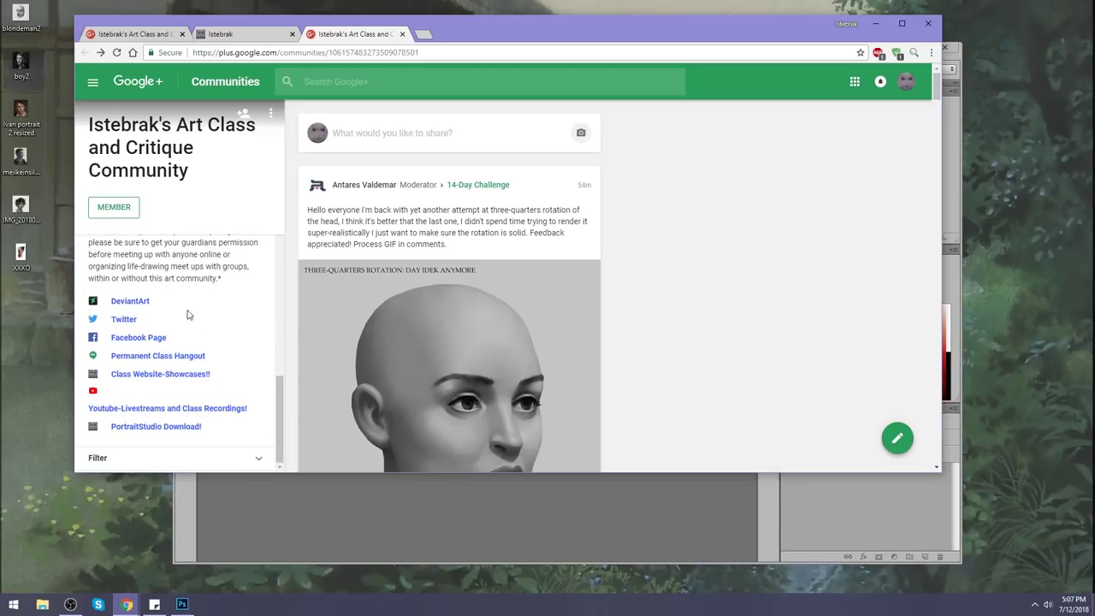
pyautogui.scroll(15, 173, 310)
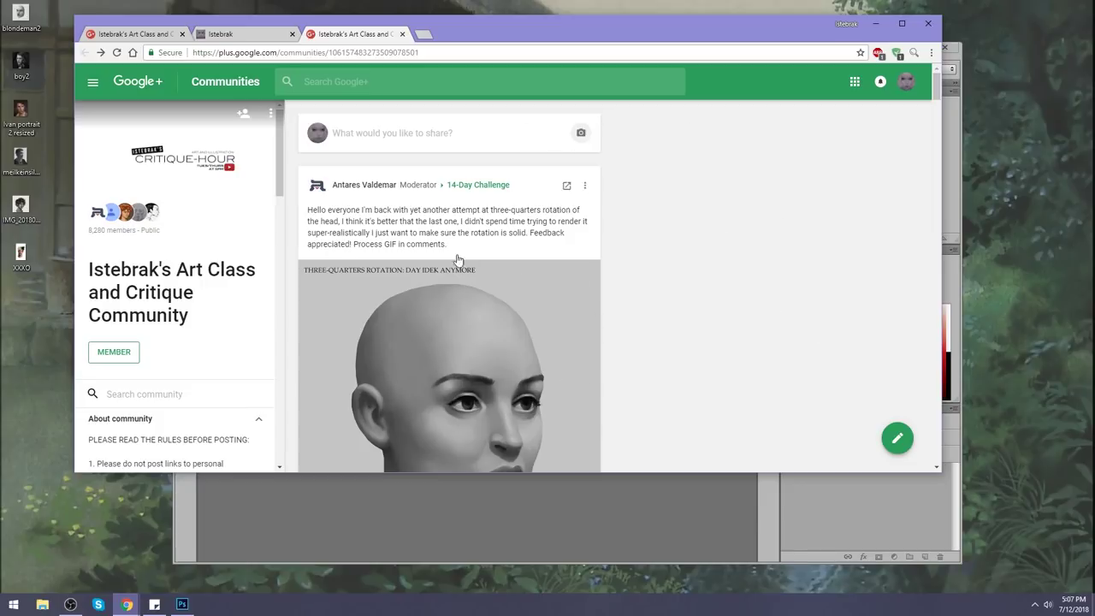
pyautogui.click(249, 35)
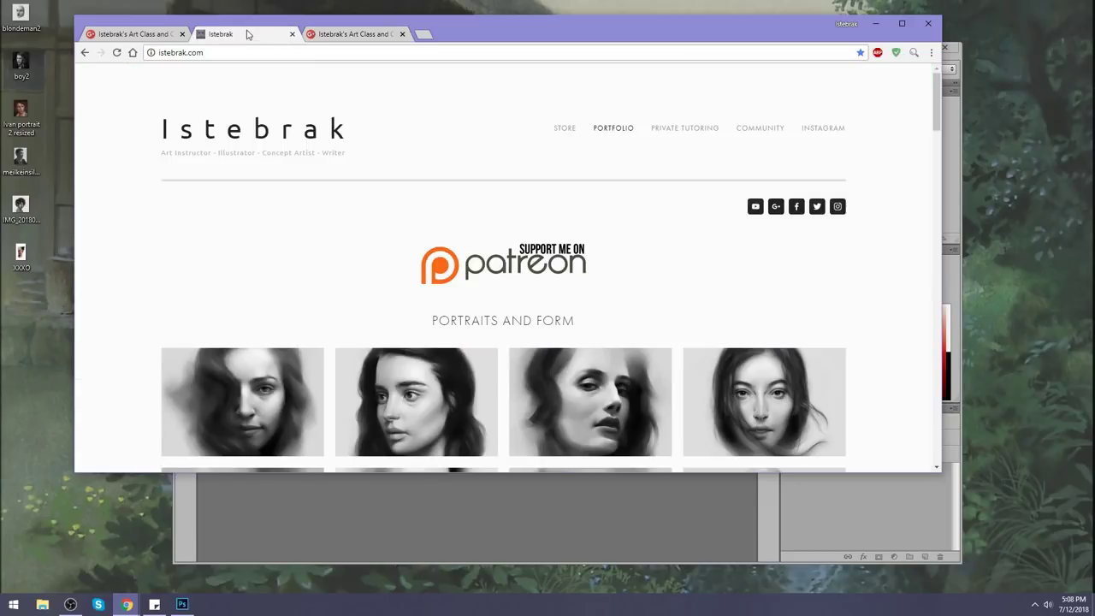
# Open Istebrak's Patreon page from the 'Support me on Patreon' logo
pyautogui.click(552, 269)
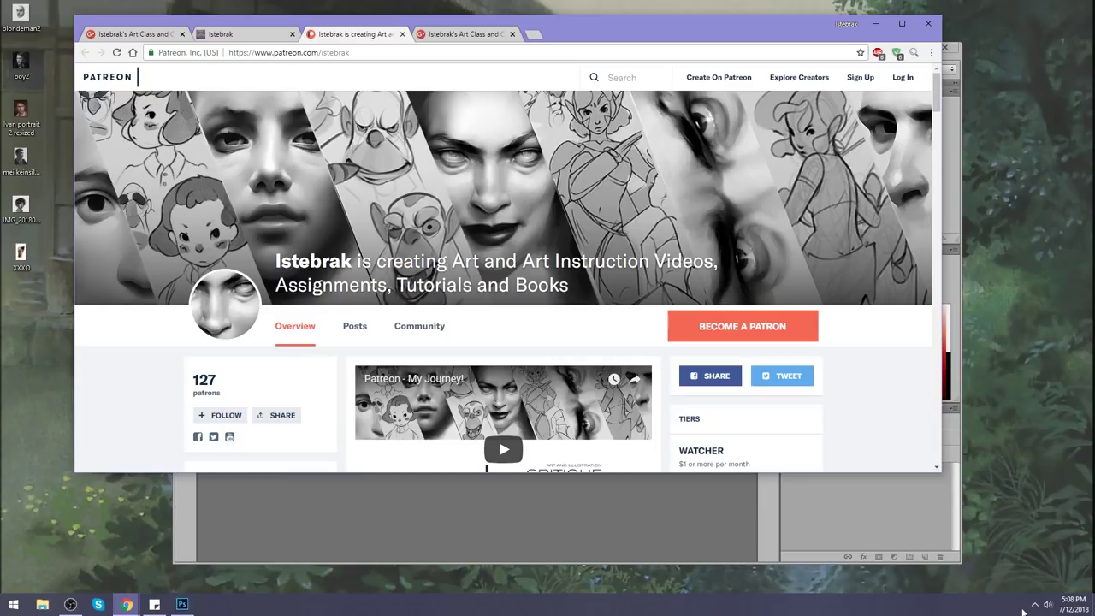
pyautogui.click(1068, 601)
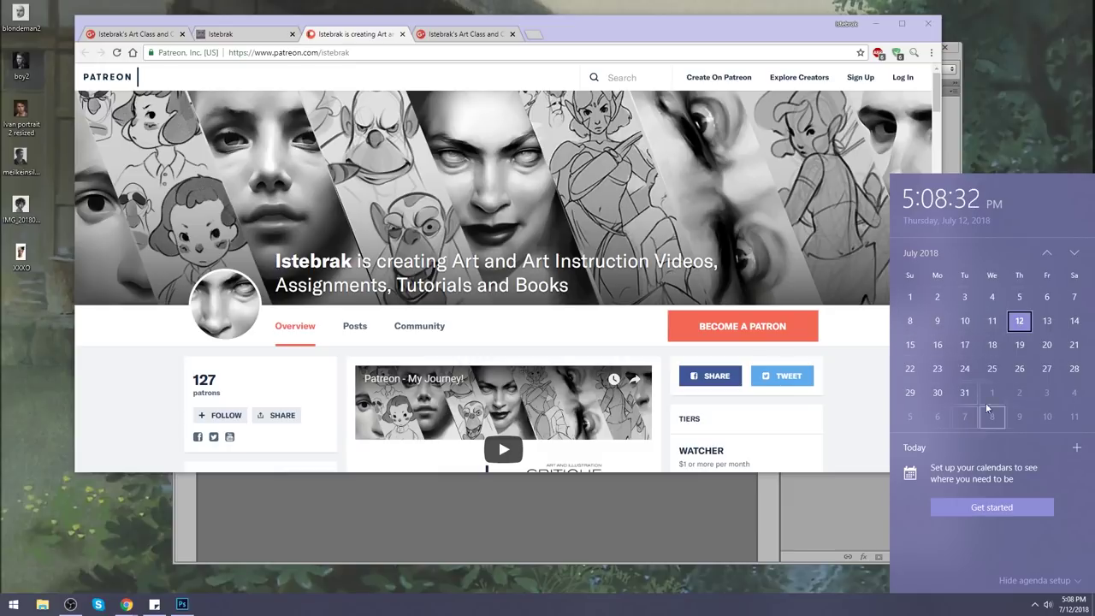
pyautogui.click(1023, 89)
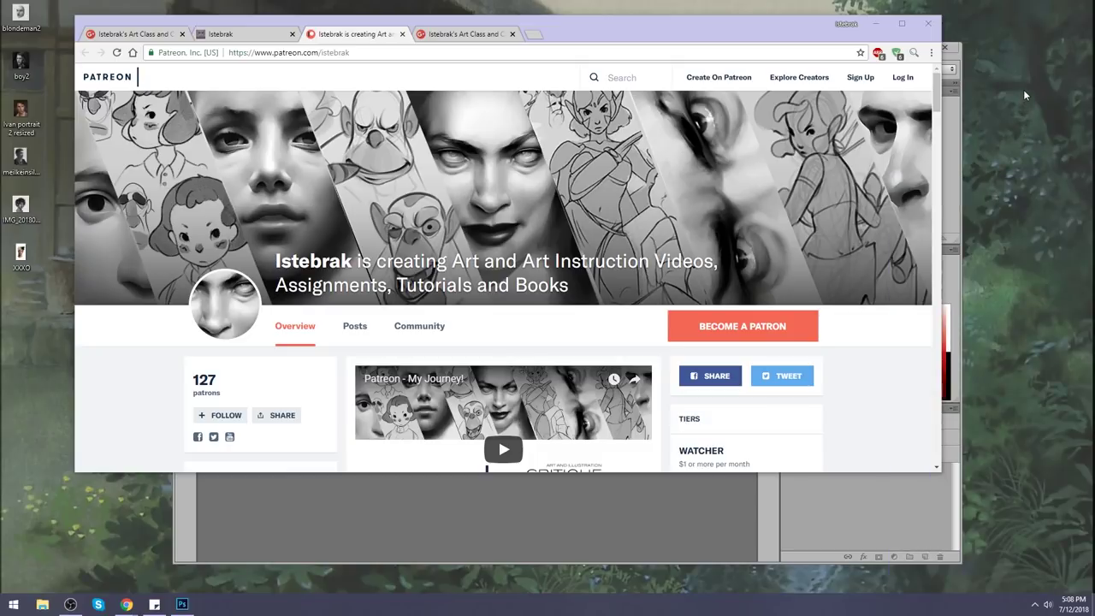
pyautogui.click(1069, 603)
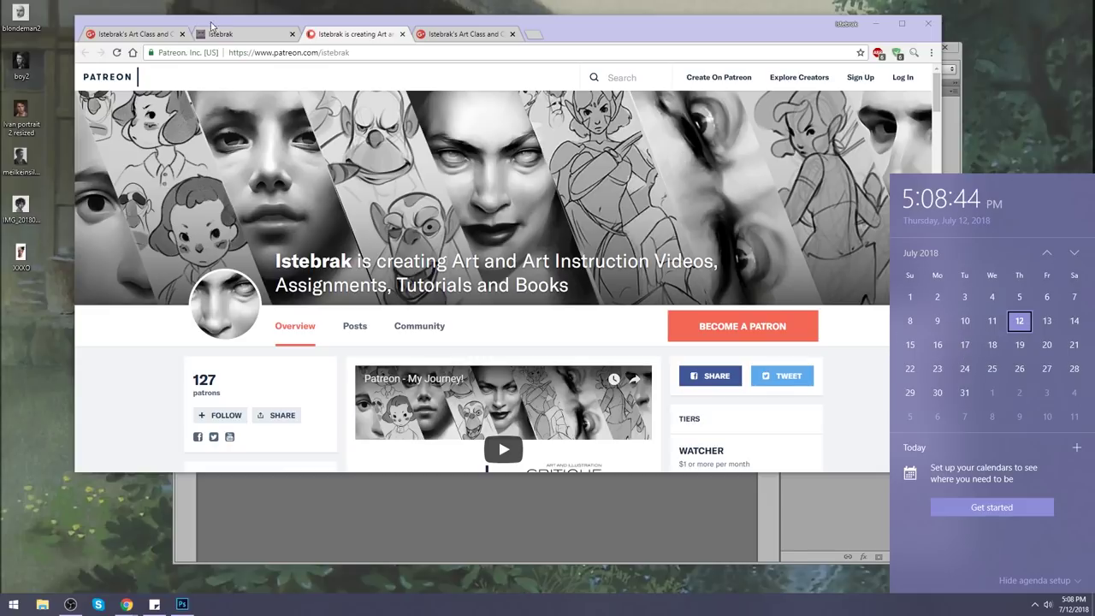
pyautogui.click(247, 27)
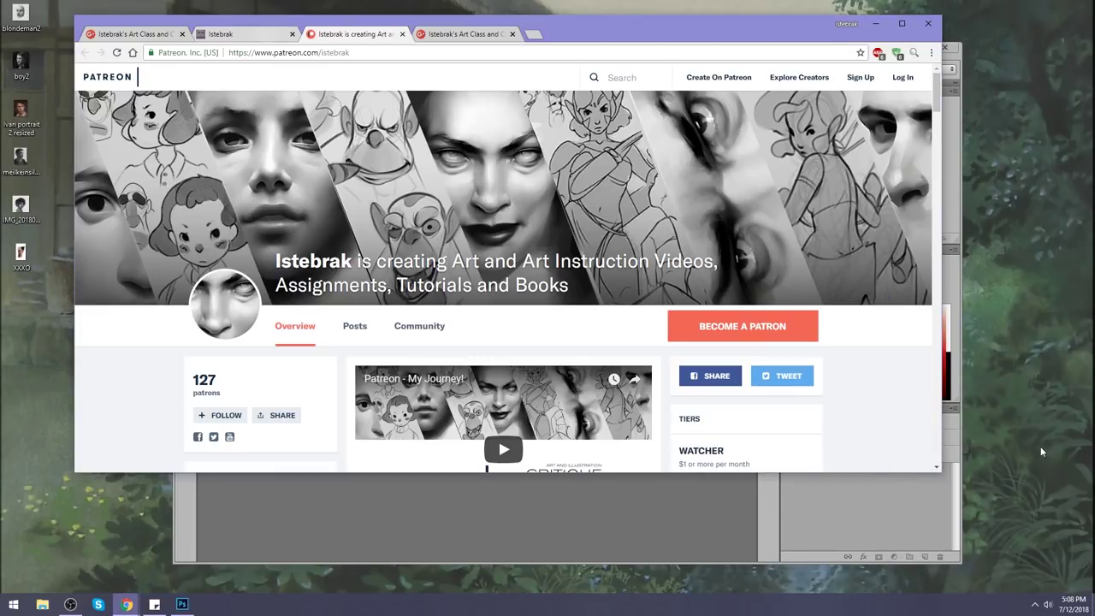